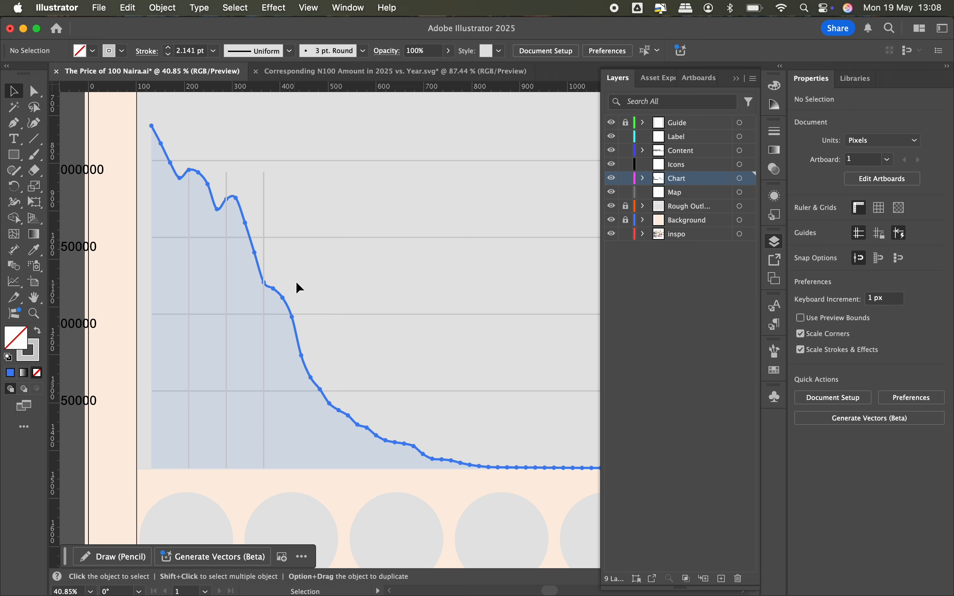
- Add the year label "1960" at 24 pt on the Label layer below the first vertical gridline and centre it on that line
scroll(367, 311, down, 3)
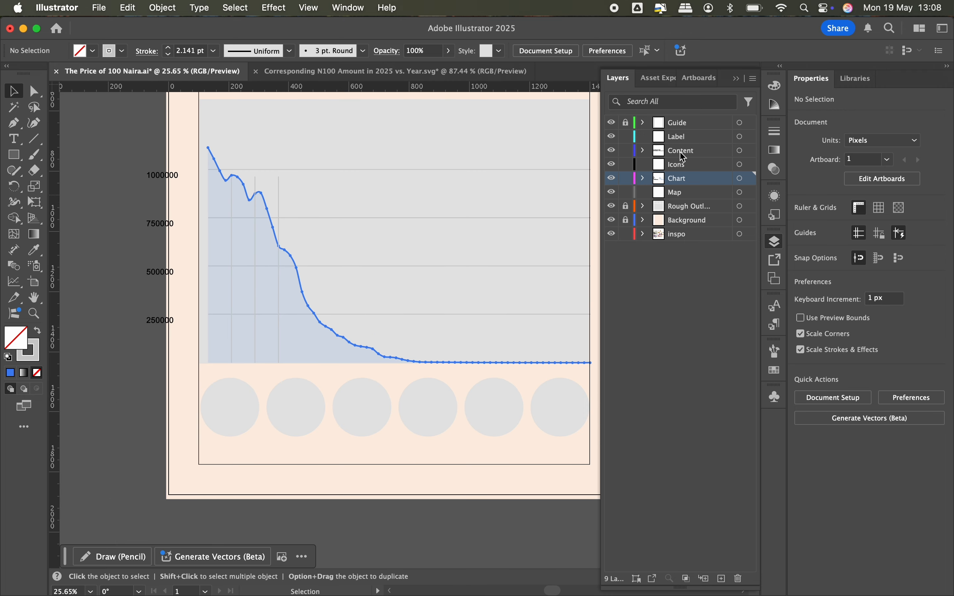
click(684, 137)
scroll(273, 401, up, 2)
key(t)
click(199, 352)
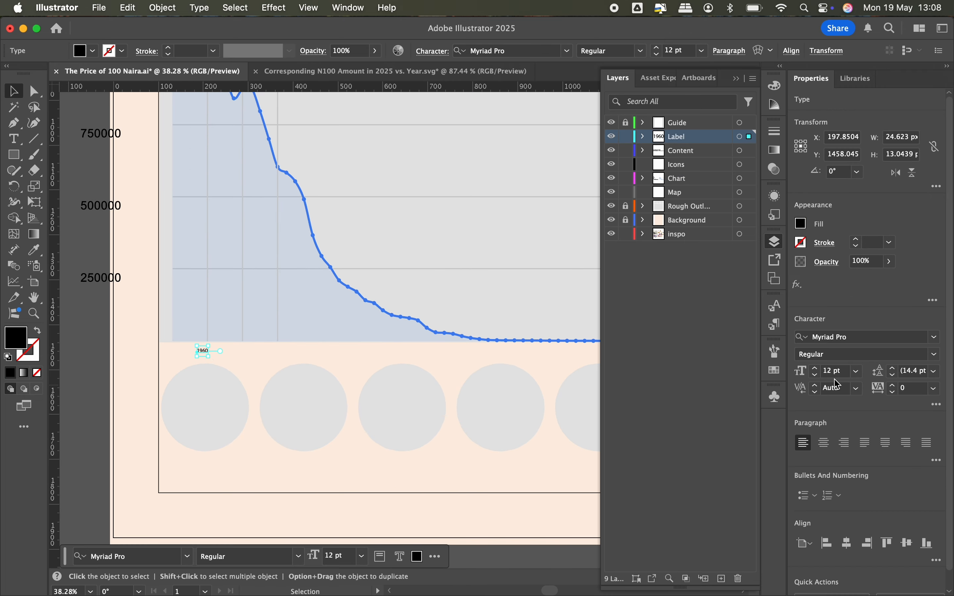
key(Escape)
scroll(203, 340, up, 4)
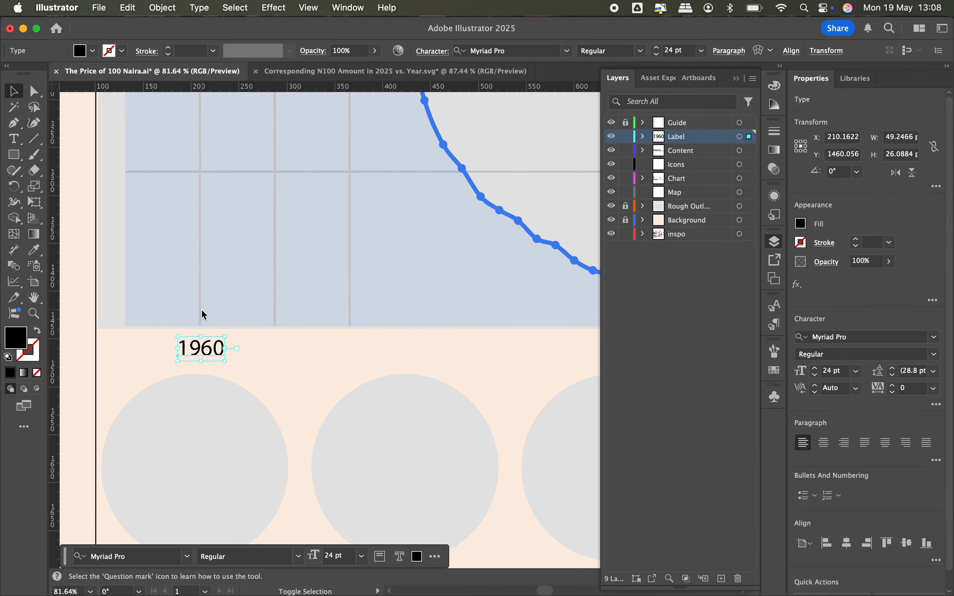
shift+click(201, 316)
click(313, 353)
- Create a Heading paragraph style from the infographic title and a Label paragraph style from the year label
scroll(313, 353, down, 4)
click(312, 233)
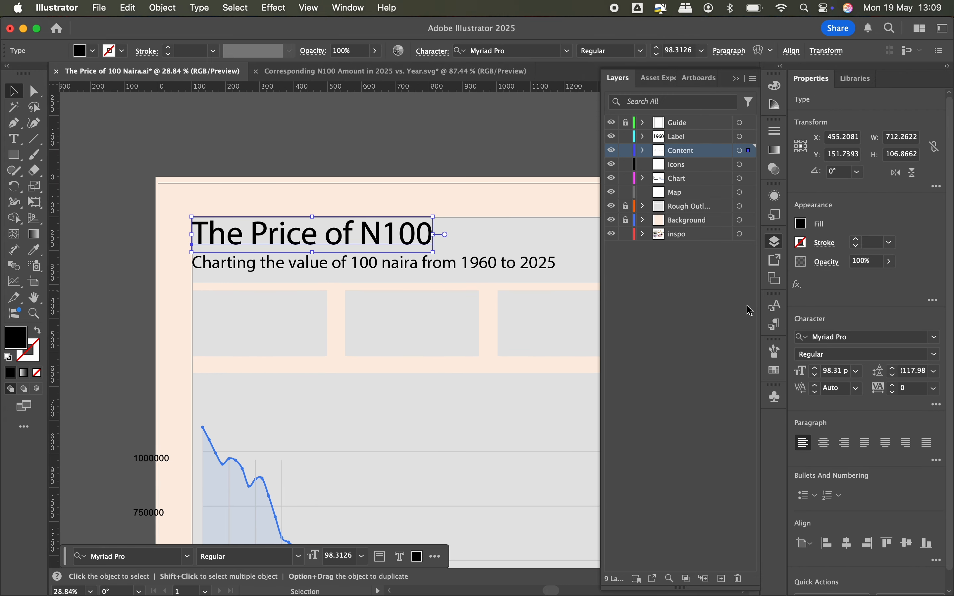
click(776, 325)
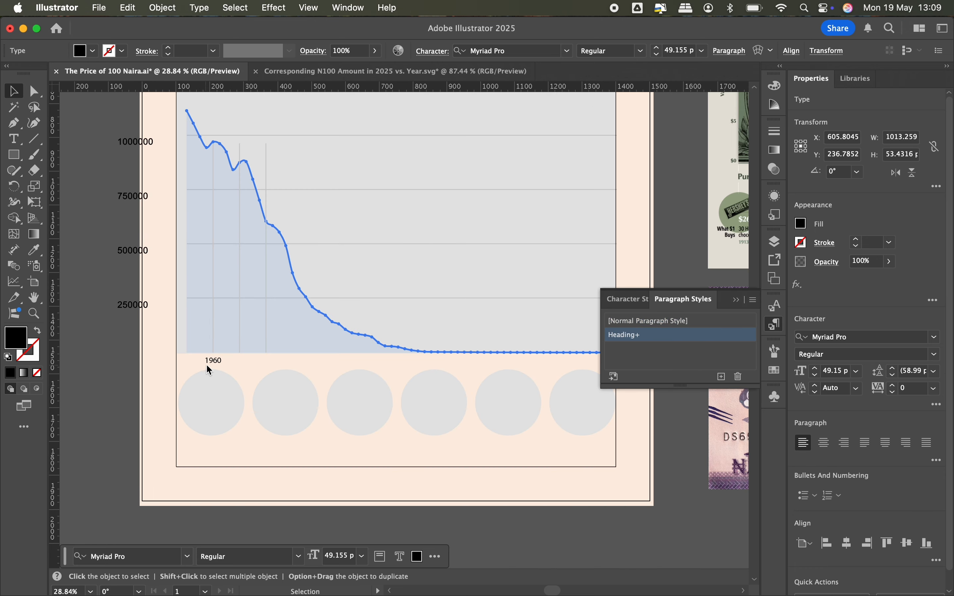
scroll(209, 364, up, 3)
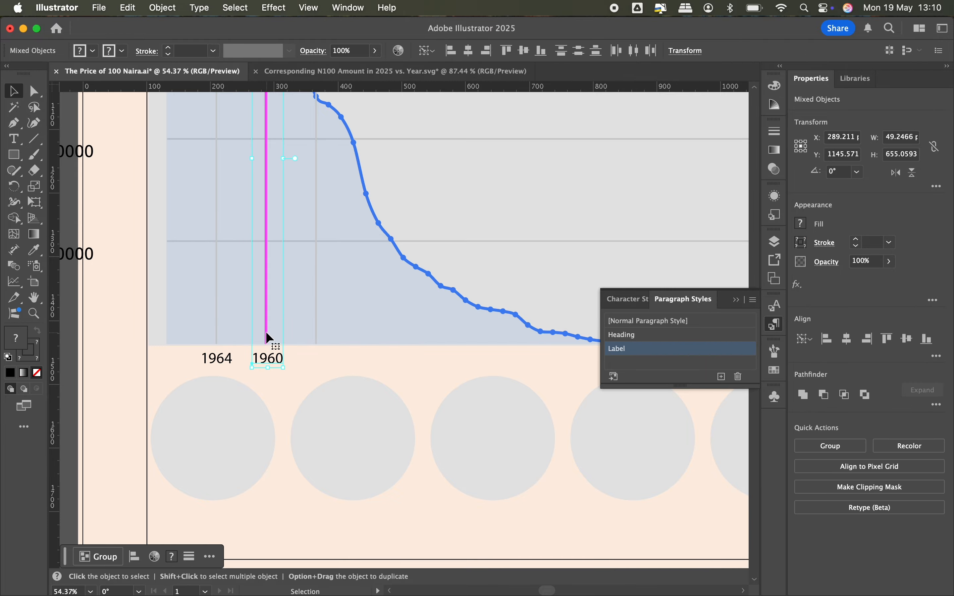
- Duplicate the vertical gridline and its year label at four-year intervals from 1968 to 1996, checking the years in the spreadsheet
click(279, 367)
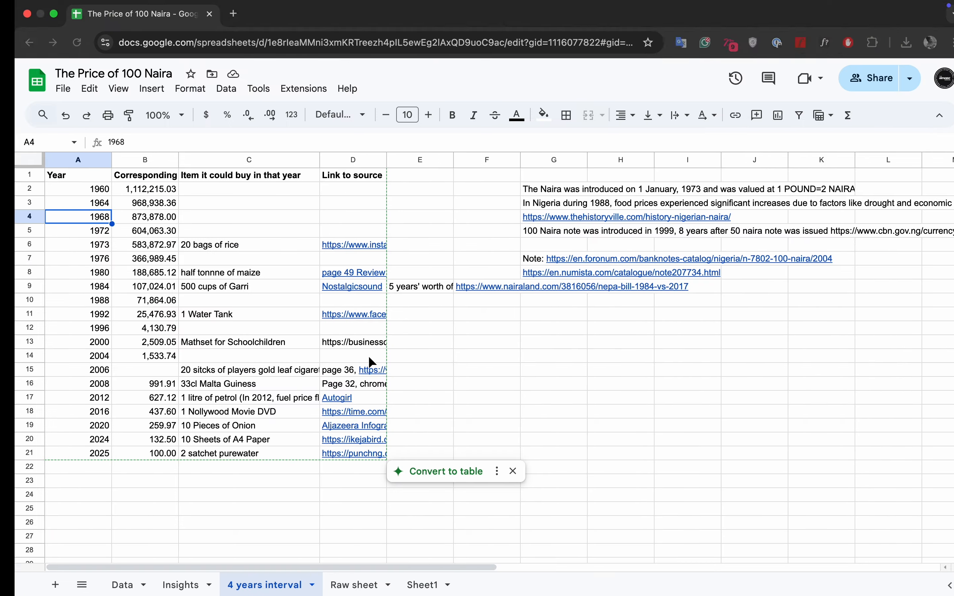
click(58, 263)
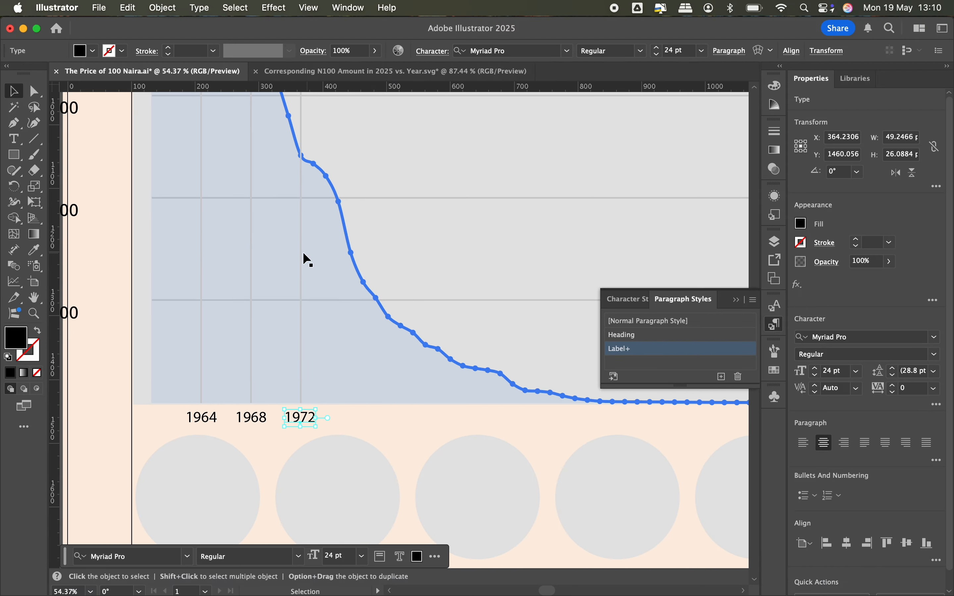
click(342, 255)
scroll(353, 245, up, 3)
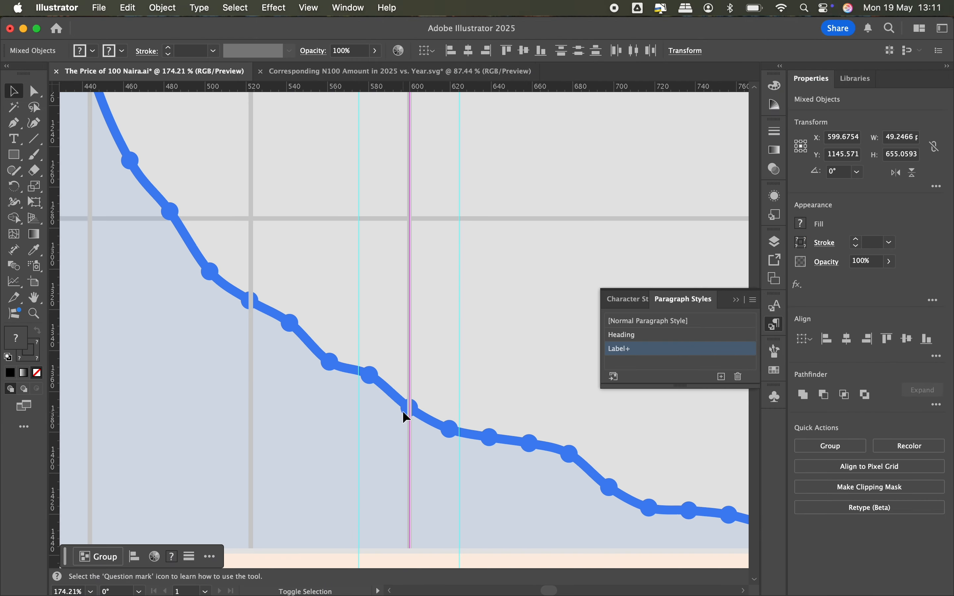
click(486, 382)
scroll(485, 382, down, 5)
scroll(485, 382, right, 3)
scroll(319, 362, up, 3)
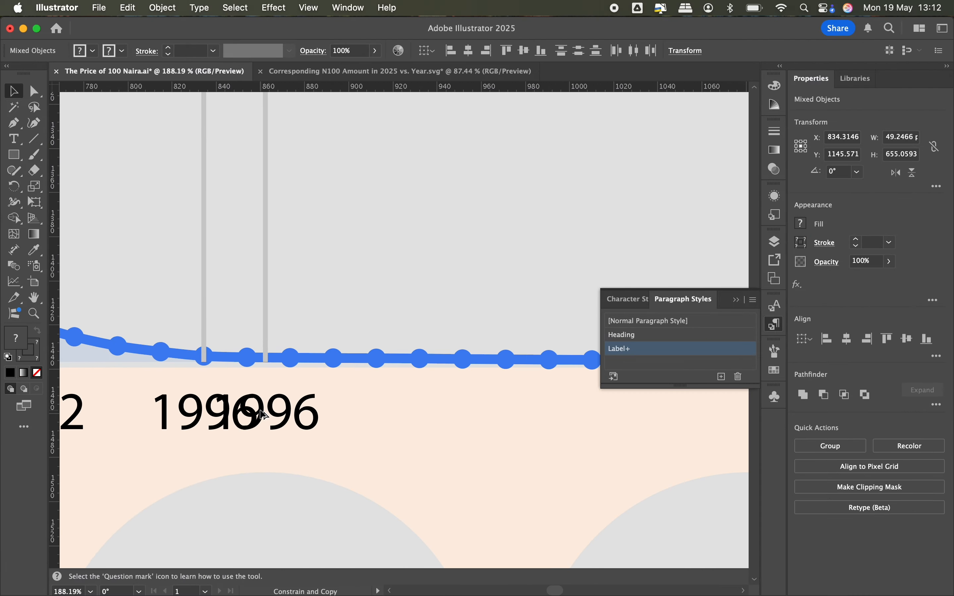
- Duplicate the gridline with its year label onto the matching data points for 2000, 2004 and 2008
drag(261, 378, 370, 379)
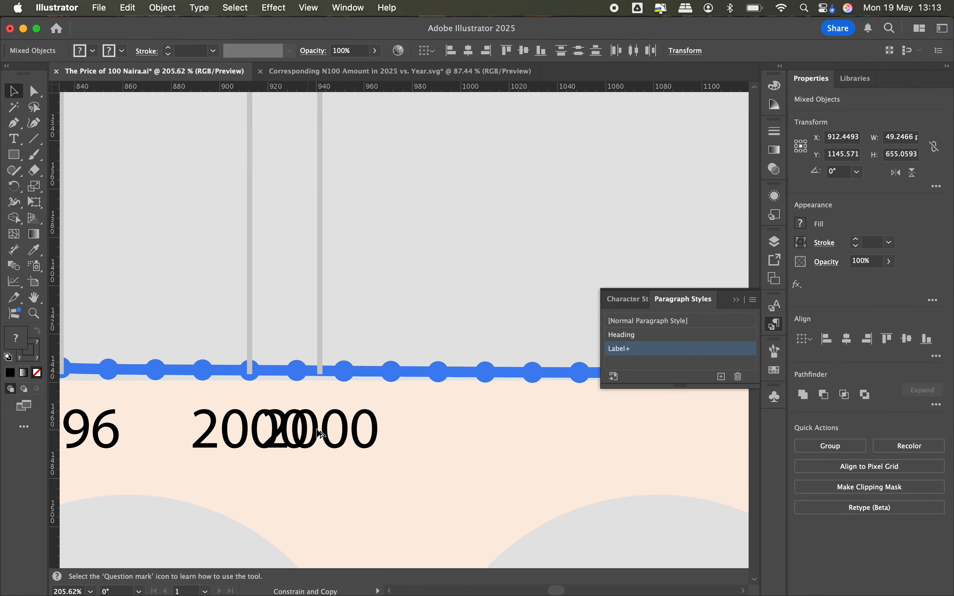
drag(321, 434, 435, 367)
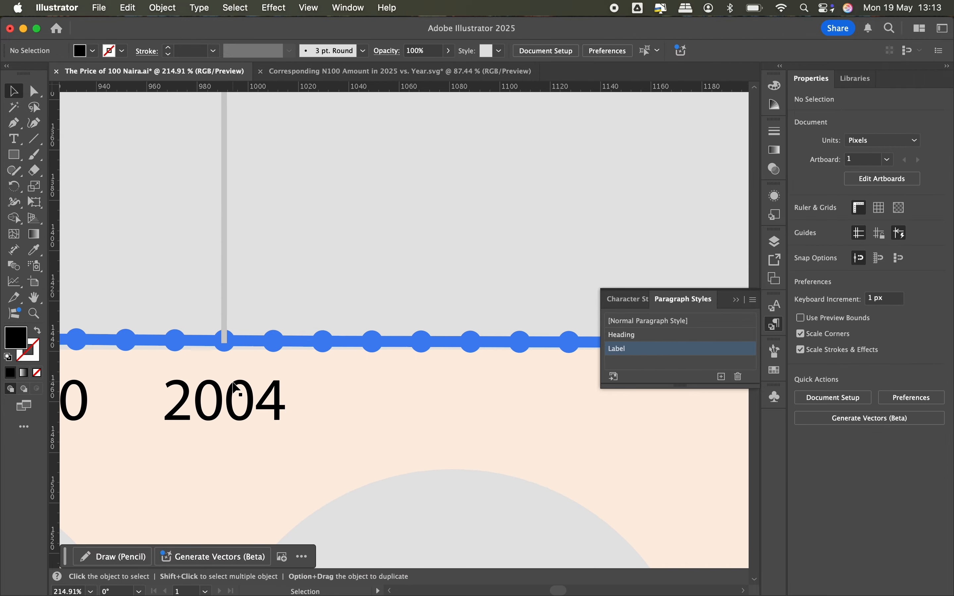
drag(219, 350, 419, 350)
click(493, 417)
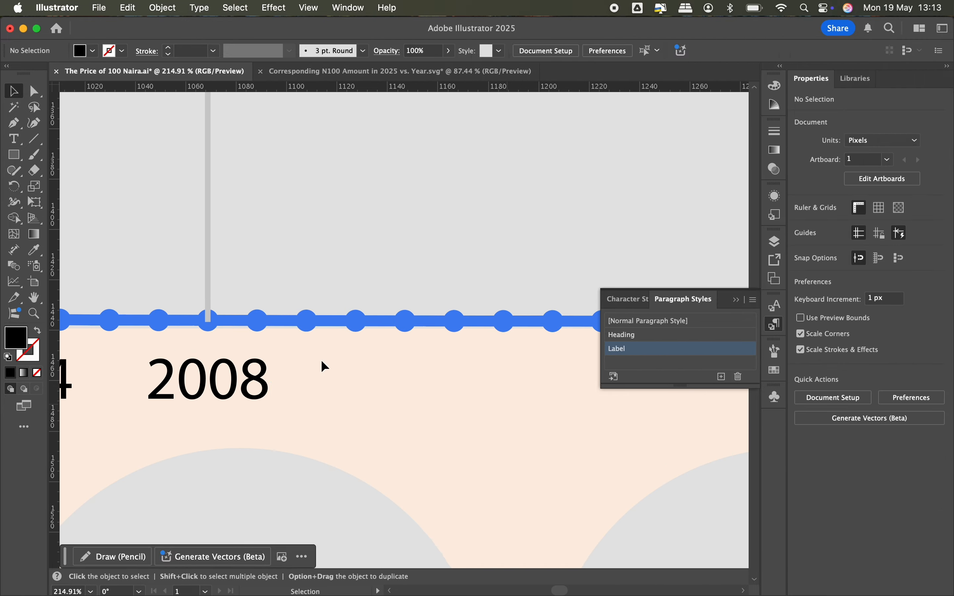
- Duplicate the gridline with its year label onto the matching data points for 2012, 2016, 2020 and 2024
drag(340, 313, 407, 321)
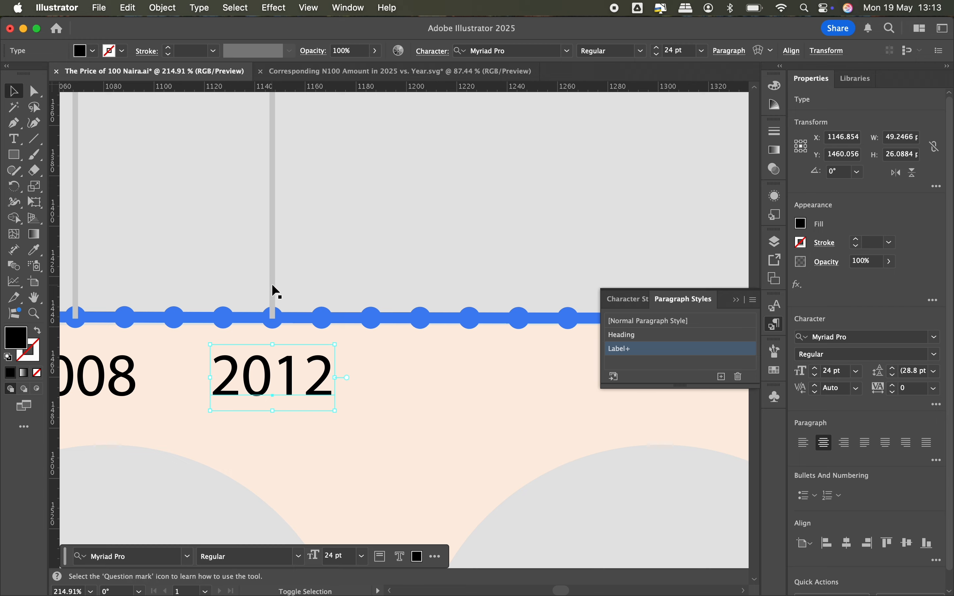
drag(229, 384, 428, 385)
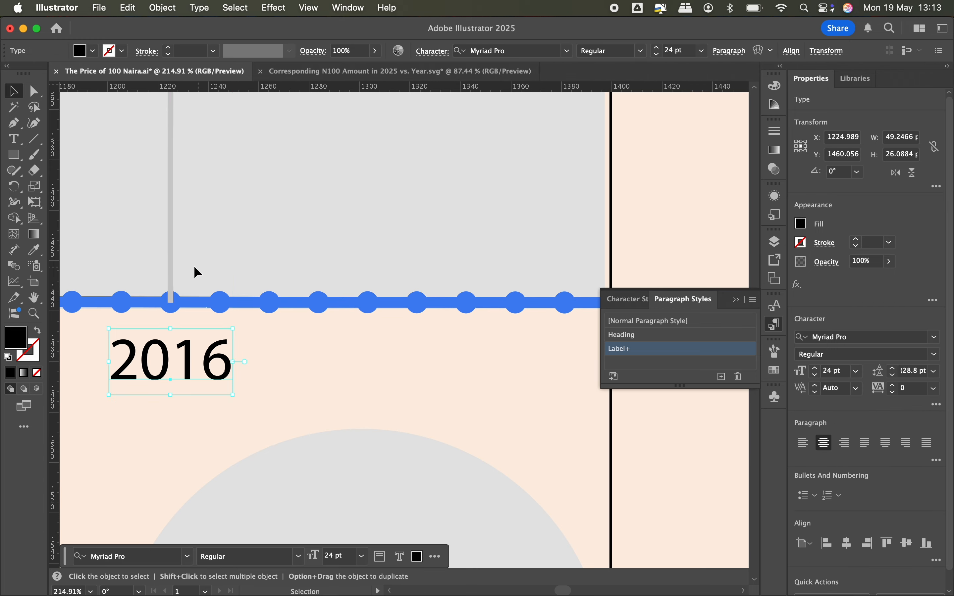
drag(173, 313, 366, 315)
drag(379, 362, 443, 366)
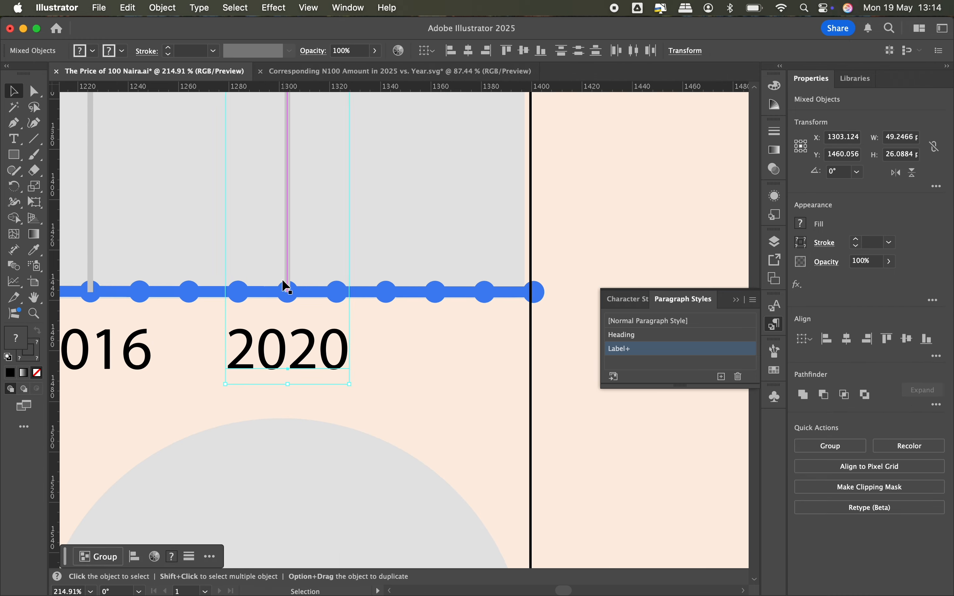
drag(283, 281, 485, 287)
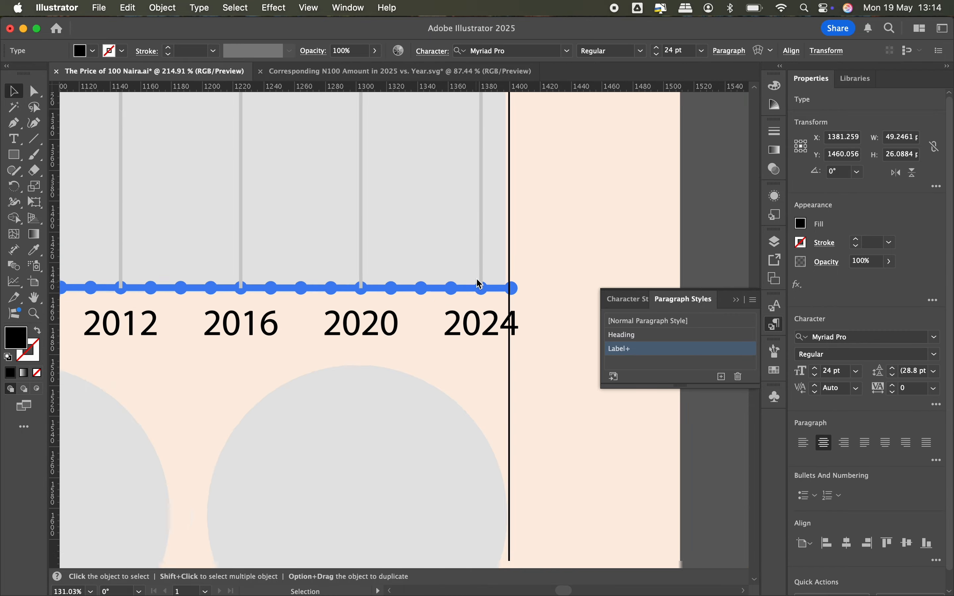
key(super+0)
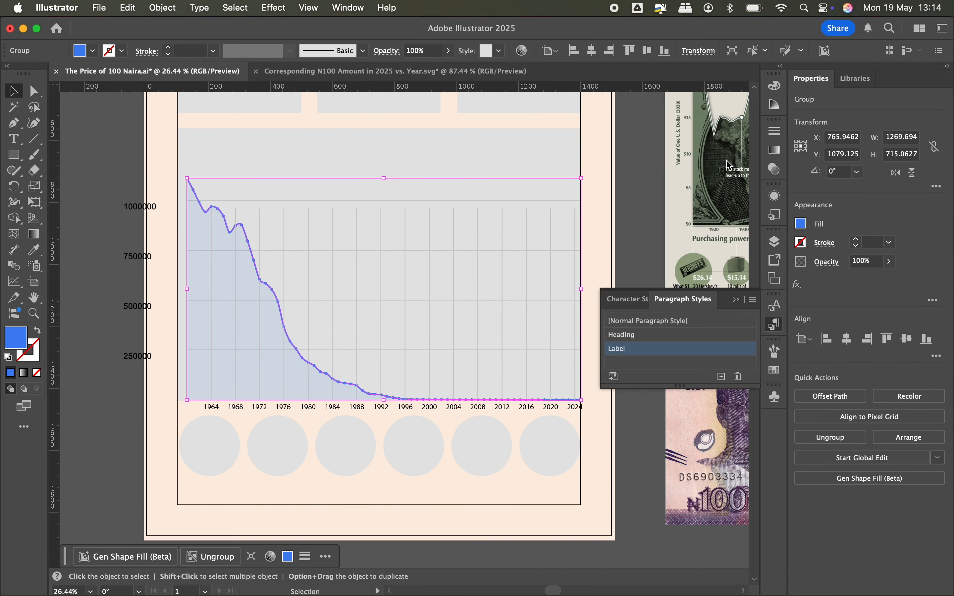
- Copy the filled area shape of the chart onto the Map layer and hide the Chart layer
click(611, 180)
click(611, 180)
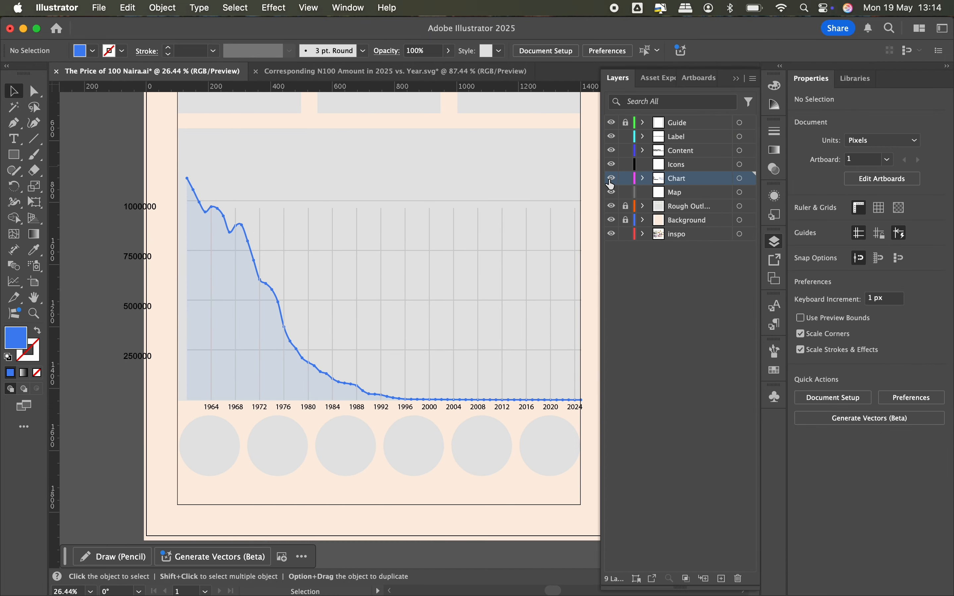
click(614, 184)
scroll(168, 336, down, 3)
click(209, 335)
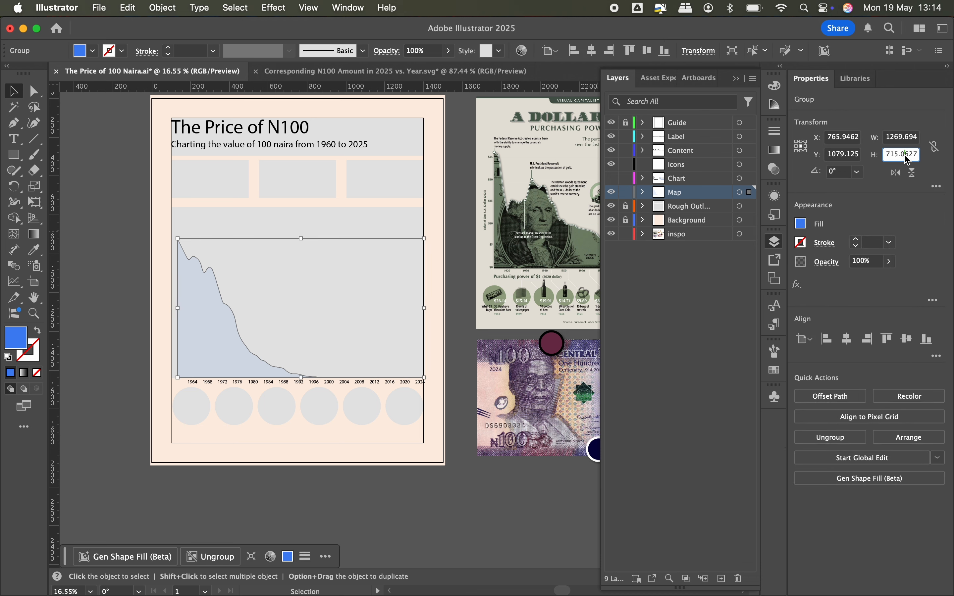
click(143, 411)
- Place a copy of the 100 naira banknote image behind the chart area shape on the Map layer
scroll(153, 385, right, 3)
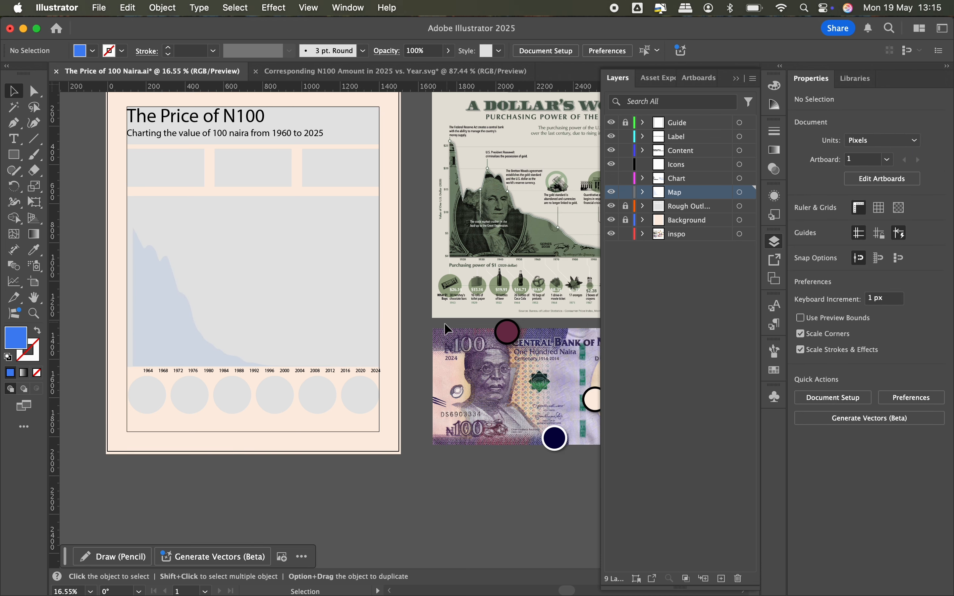
click(467, 370)
key(a)
key(super+c)
click(203, 354)
key(super+f)
drag(486, 377, 187, 300)
click(139, 243)
click(247, 310)
- Constrain the banknote copy's proportions and set its height to 715.0627 px, matching the chart area shape
click(933, 147)
click(901, 154)
key(super+v)
key(Return)
- Align the banknote copy's left and top edges with those of the chart area shape
scroll(80, 249, up, 4)
shift+click(180, 219)
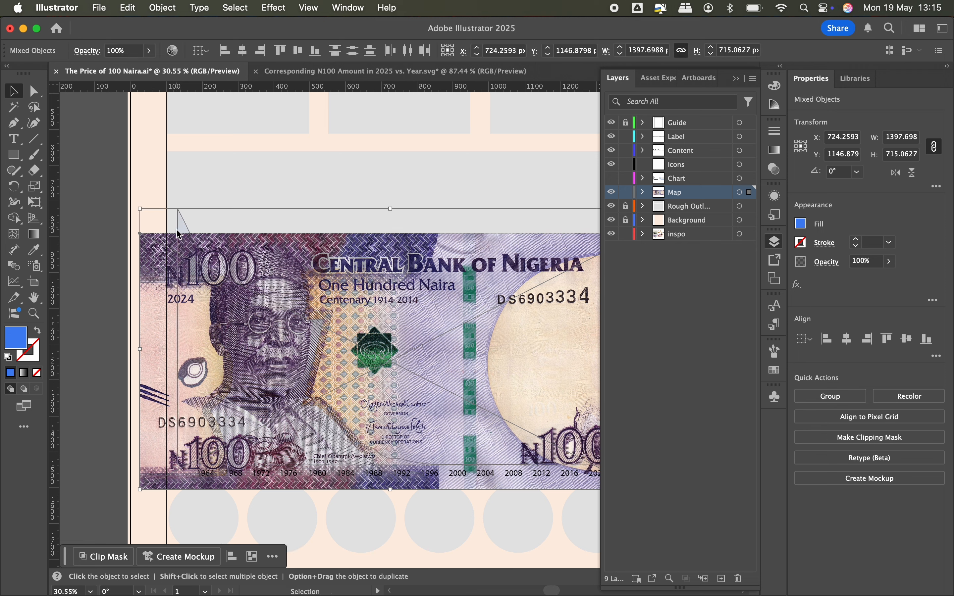
click(180, 219)
click(226, 295)
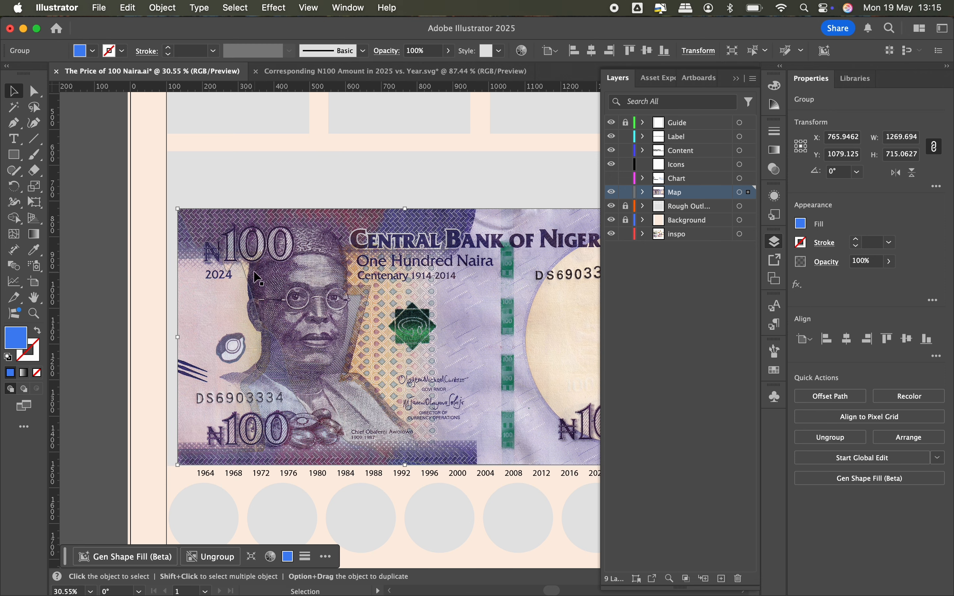
- Clip the banknote image with the chart area shape
key(a)
key(super+7)
click(106, 320)
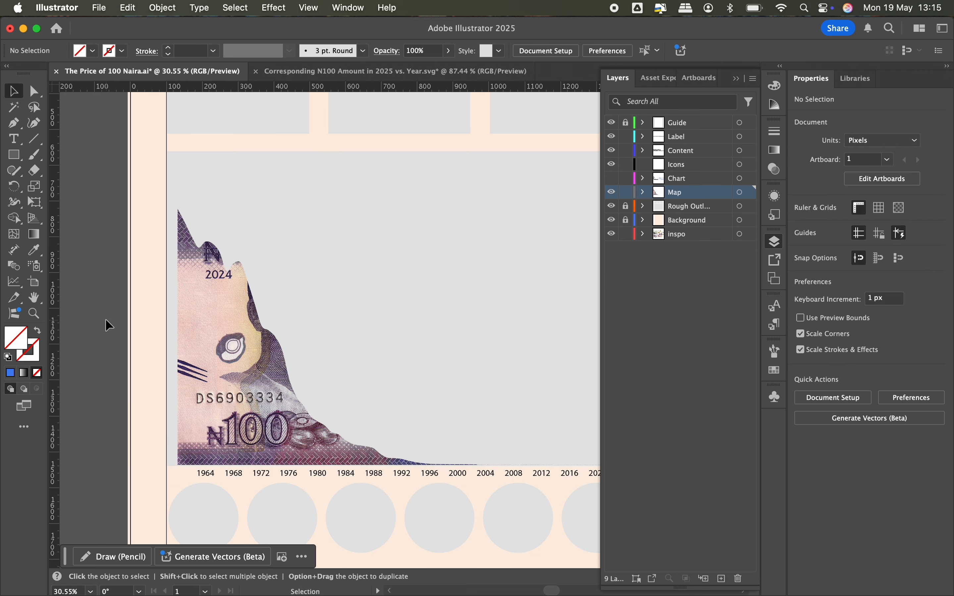
key(super+0)
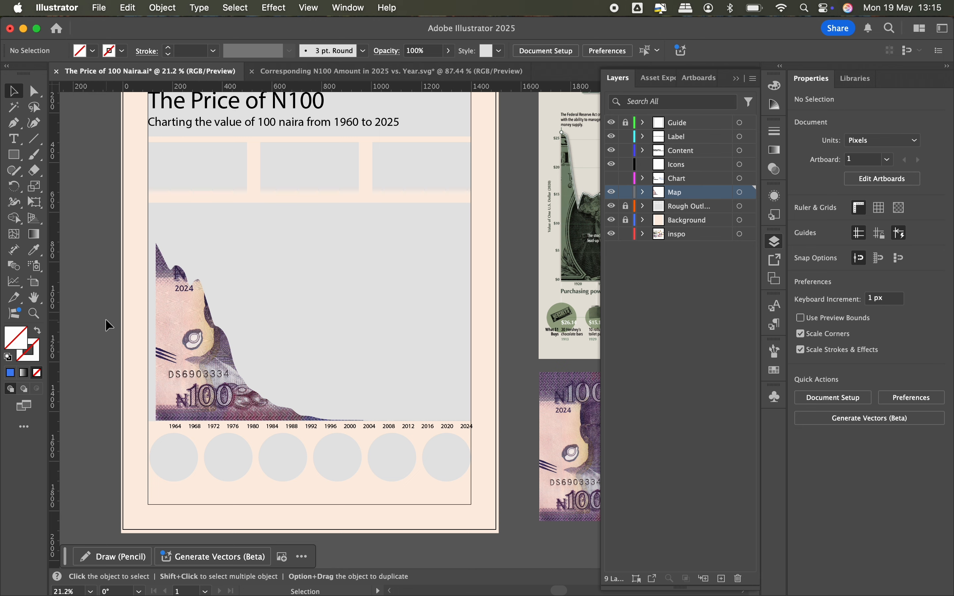
scroll(105, 319, right, 5)
scroll(105, 319, down, 2)
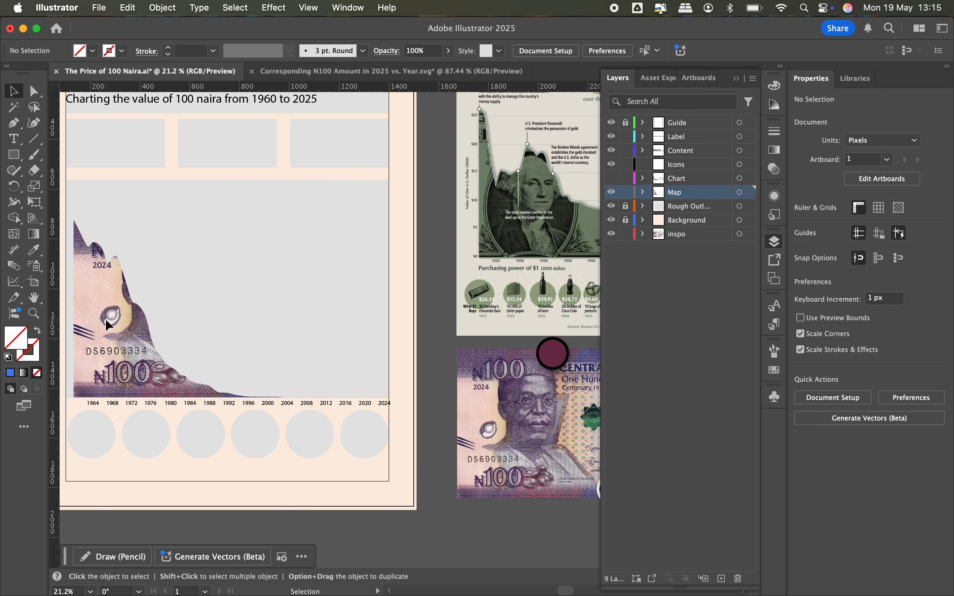
scroll(106, 319, left, 5)
scroll(105, 319, up, 1)
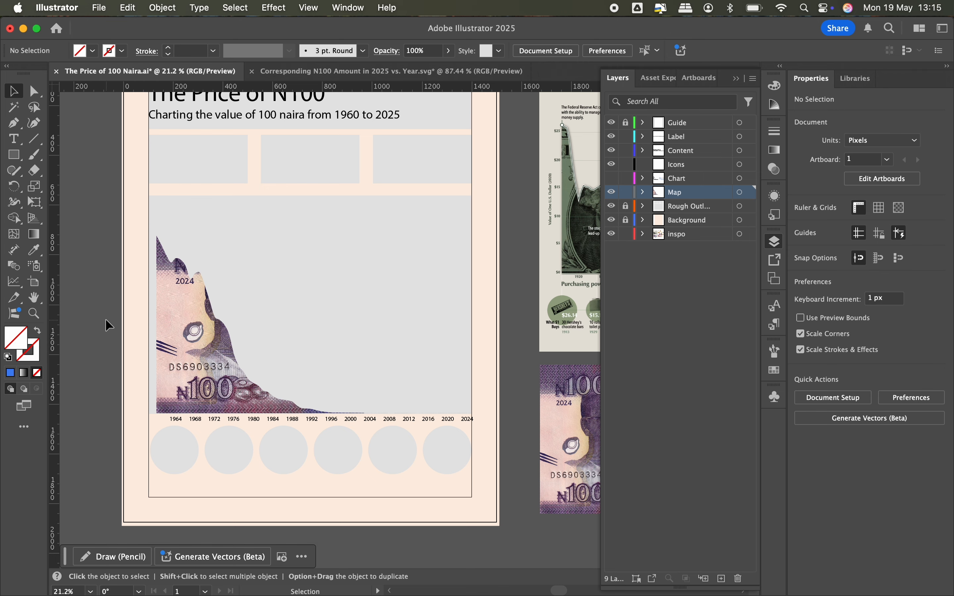
- Release the banknote's clipping mask and fill the chart area shape with black
scroll(105, 319, right, 1)
click(167, 362)
key(super+alt+7)
shift+click(167, 362)
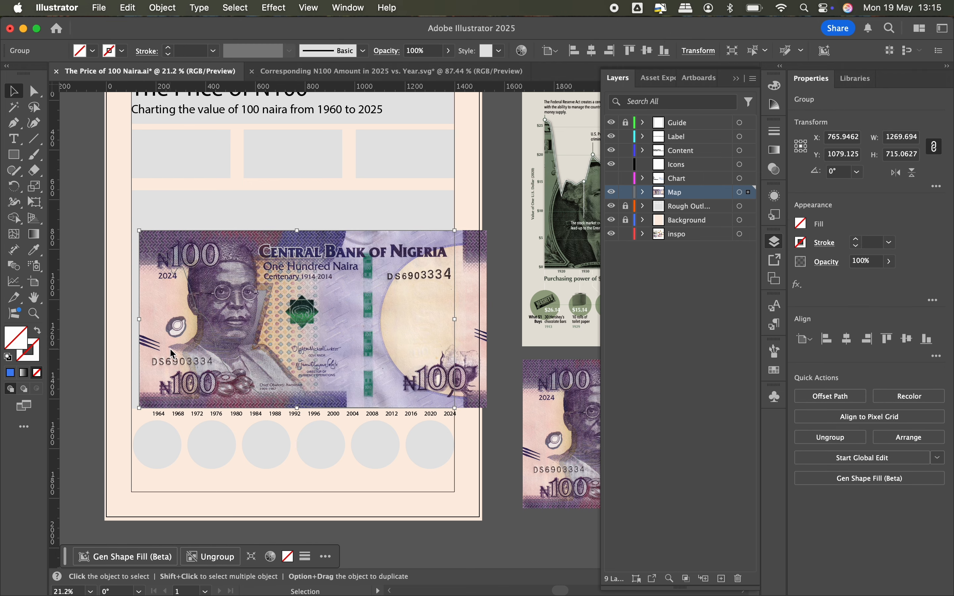
click(93, 52)
click(33, 99)
click(112, 324)
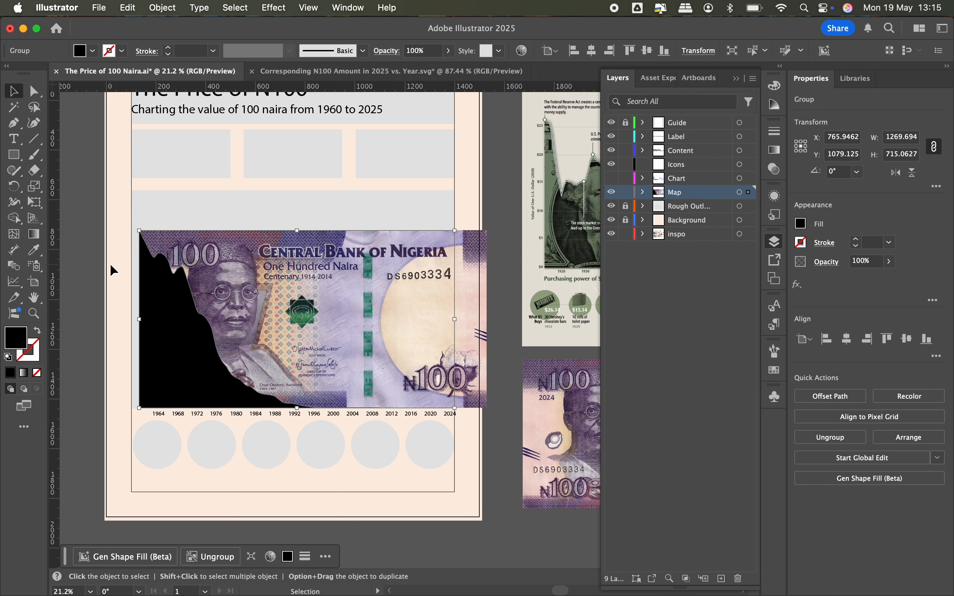
- Show the Chart layer and scale the chart, labels and banknote together to about 1298 × 687 px within the page margins
drag(110, 269, 189, 418)
click(610, 178)
drag(233, 217, 475, 414)
drag(486, 230, 454, 246)
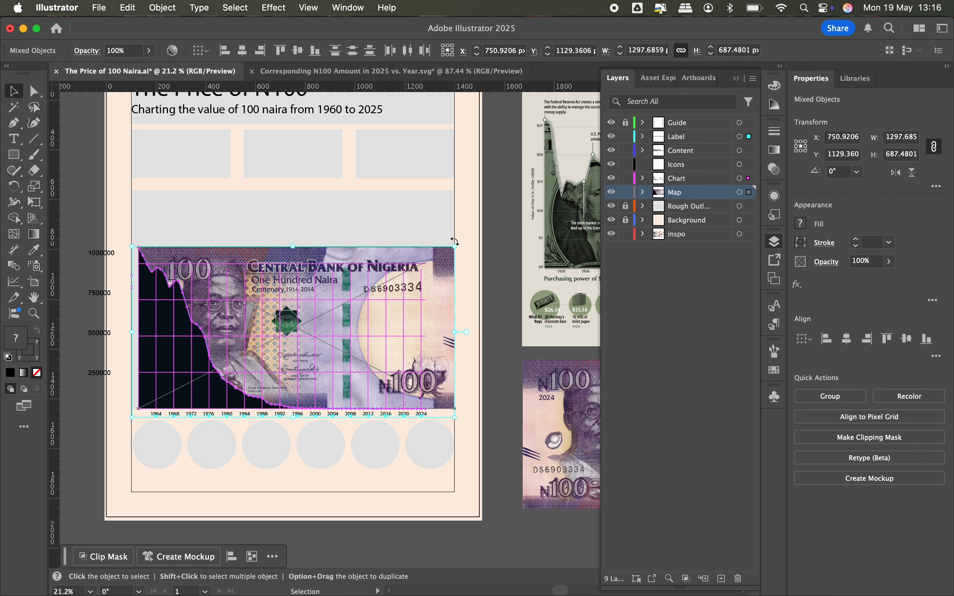
click(480, 294)
- Move the faded, clipped banknote group off the artboard to its left side
click(420, 311)
scroll(436, 300, up, 2)
scroll(435, 300, down, 3)
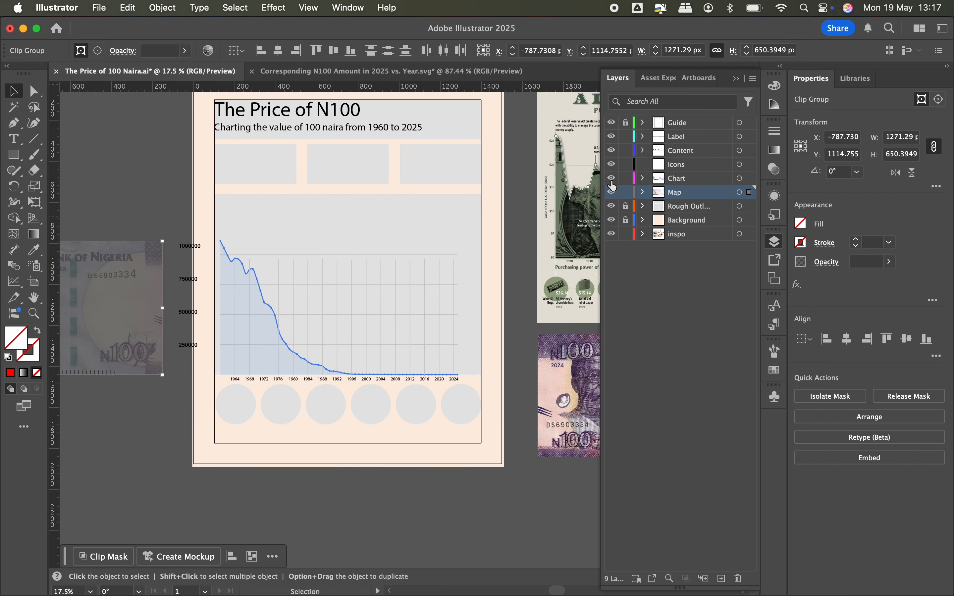
- Lock the Label and Map layers and stretch the chart line, area and gridlines to the page's right margin
scroll(373, 357, up, 3)
click(203, 358)
click(235, 290)
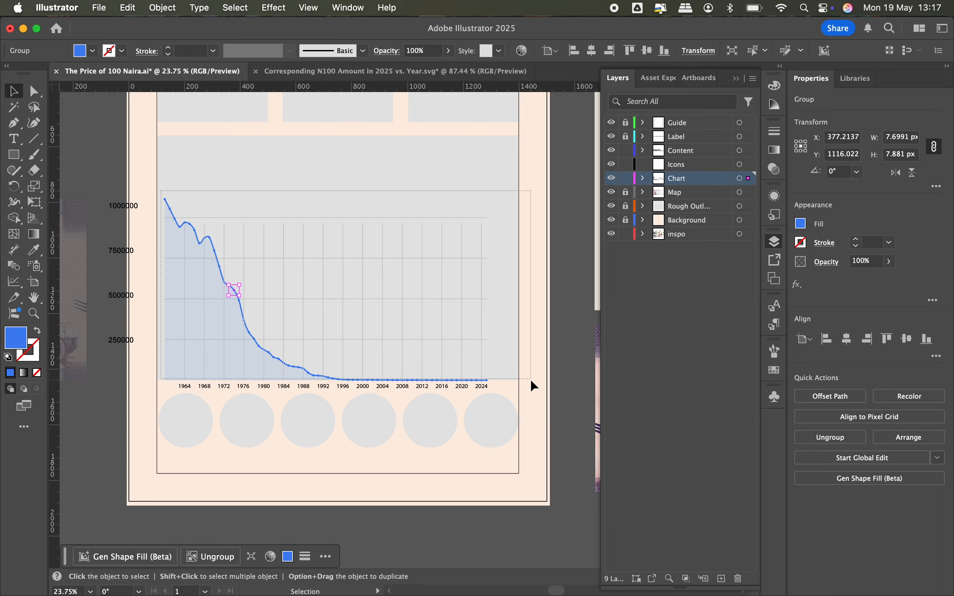
click(520, 291)
click(531, 411)
scroll(512, 398, up, 3)
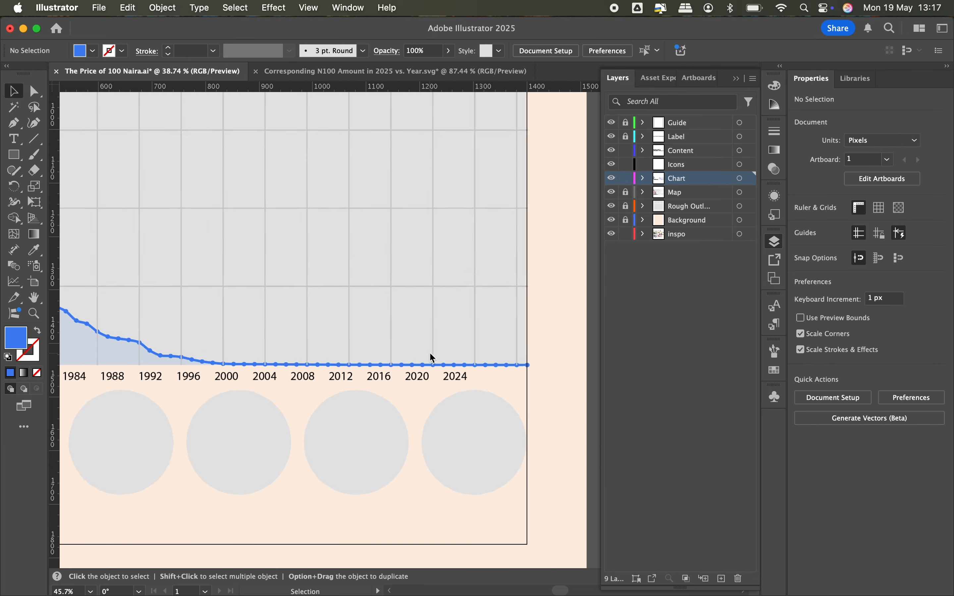
- Unlock the Label layer and centre the 2024, 2020 and 2016 year labels horizontally on their gridlines
scroll(430, 354, up, 2)
click(625, 136)
click(477, 387)
shift+click(549, 335)
click(468, 50)
click(413, 385)
shift+click(492, 335)
click(468, 50)
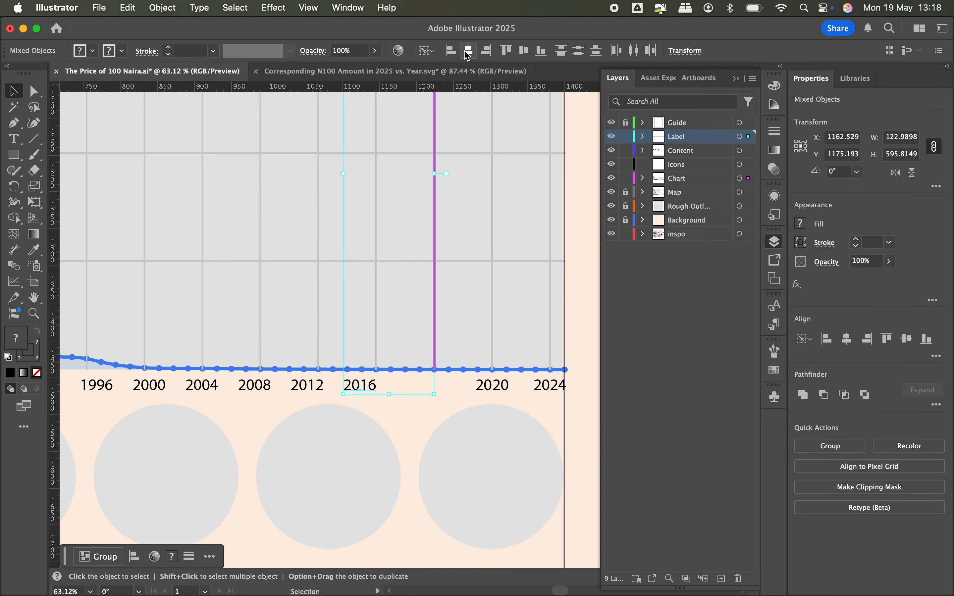
click(466, 53)
- Centre the 2012, 2008, 2004 and 2000 year labels horizontally on their gridlines
click(307, 385)
shift+click(376, 347)
click(468, 50)
click(213, 386)
shift+click(260, 355)
click(468, 50)
click(152, 386)
shift+click(202, 357)
click(468, 50)
- Centre the 1996, 1992 and 1988 year labels horizontally on their gridlines
scroll(236, 316, left, 3)
click(199, 346)
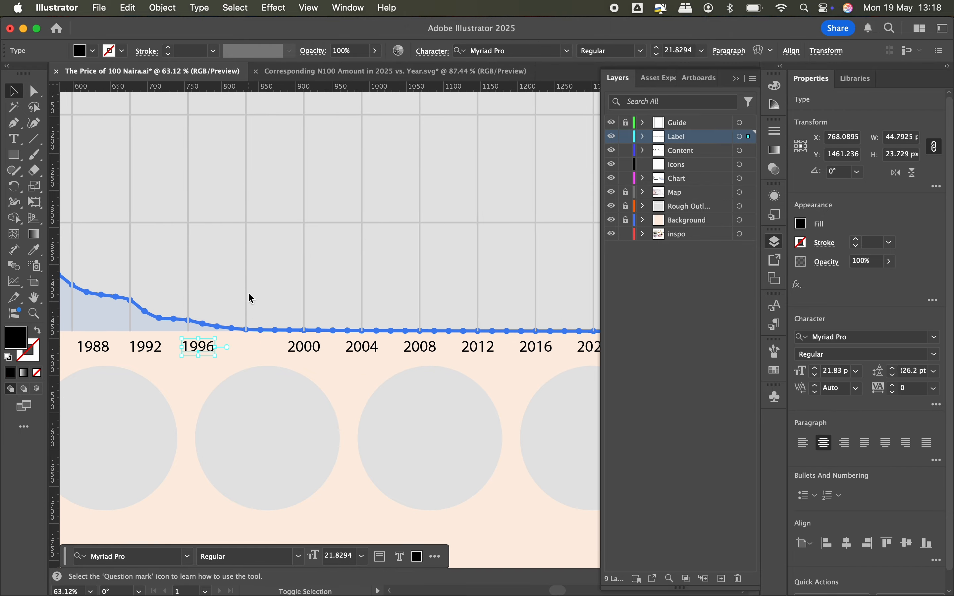
scroll(377, 118, left, 5)
click(288, 360)
shift+click(324, 339)
click(468, 51)
- Centre the 1984, 1980, 1976, 1972, 1968 and 1964 year labels horizontally on their gridlines
click(234, 360)
shift+click(267, 340)
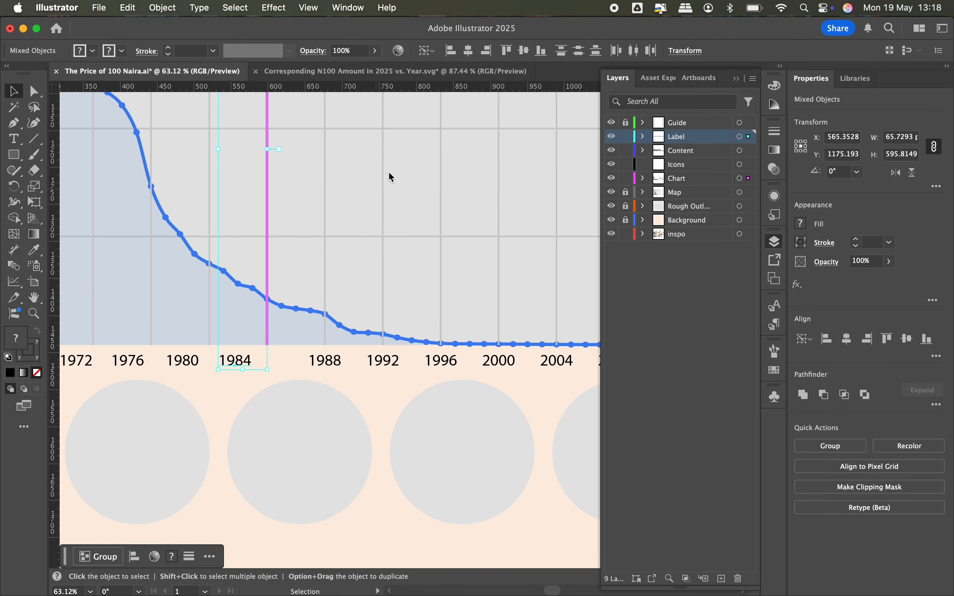
click(468, 50)
scroll(376, 158, left, 5)
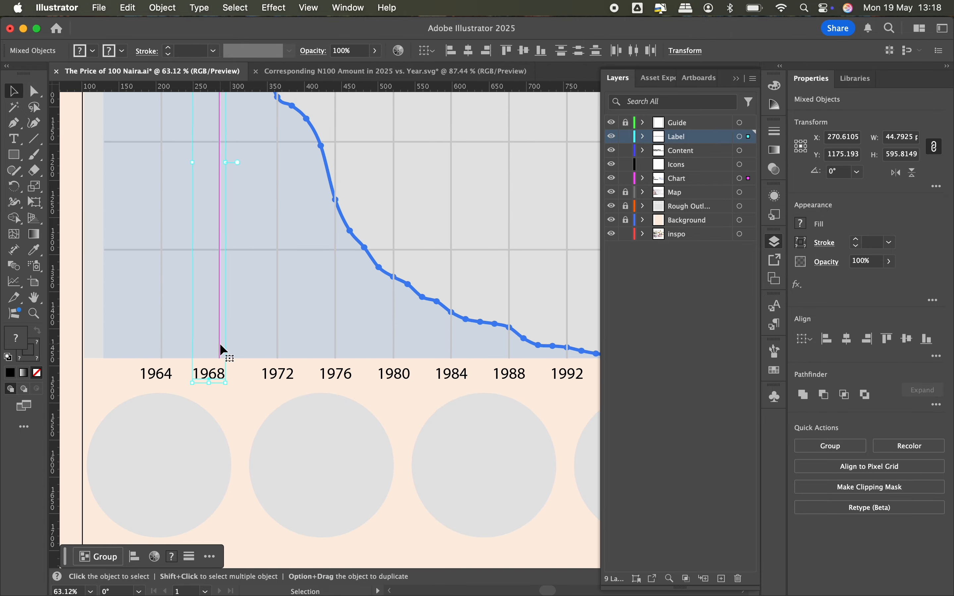
scroll(278, 272, down, 6)
click(277, 272)
scroll(278, 272, up, 3)
click(284, 272)
- Hide the Chart layer and unlock the Map layer
click(611, 178)
click(625, 193)
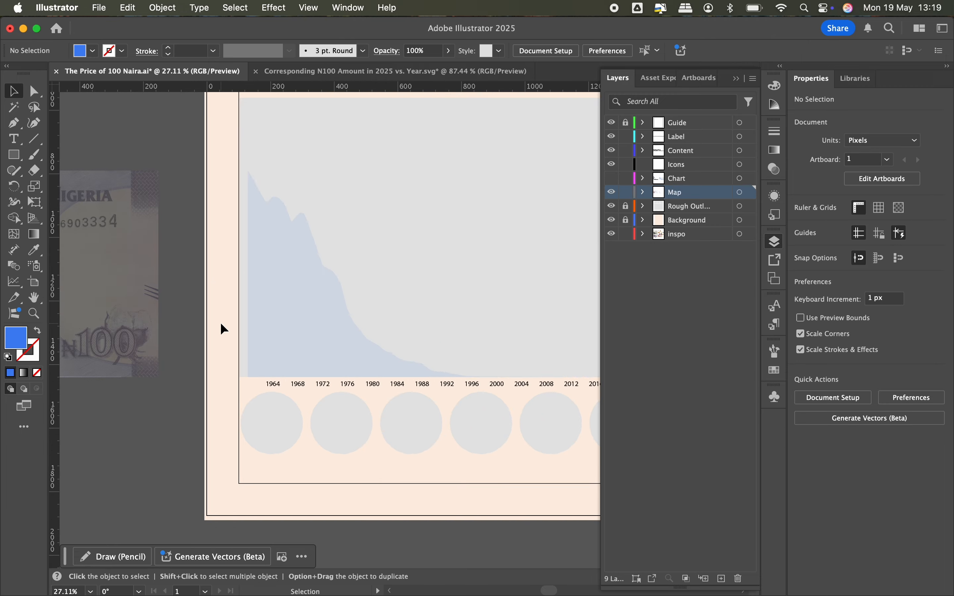
scroll(221, 293, down, 4)
- Place a full-colour copy of the 100 naira banknote over the chart area on the Map layer
click(226, 293)
key(super+z)
key(super+z)
key(super+z)
key(super+z)
scroll(360, 343, right, 2)
key(super+z)
key(super+z)
key(super+z)
key(super+z)
click(323, 342)
scroll(323, 342, right, 1)
scroll(315, 315, up, 4)
click(307, 285)
key(super+z)
- Draw a rectangle about 1271 by 650 px covering the whole chart area above the year labels
key(m)
mouse_move(174, 216)
mouse_down()
mouse_move(498, 410)
mouse_move(577, 422)
mouse_up()
key(v)
scroll(592, 322, up, 1)
key(shift+super+[)
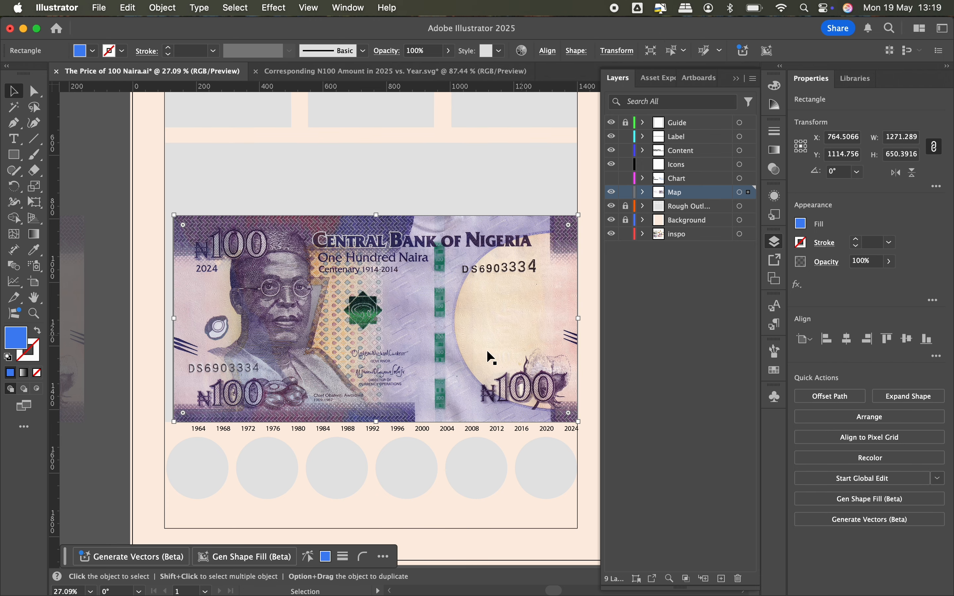
click(208, 367)
key(super+z)
- Fill the rectangle over the chart area with red
click(415, 232)
click(83, 51)
click(68, 97)
click(93, 98)
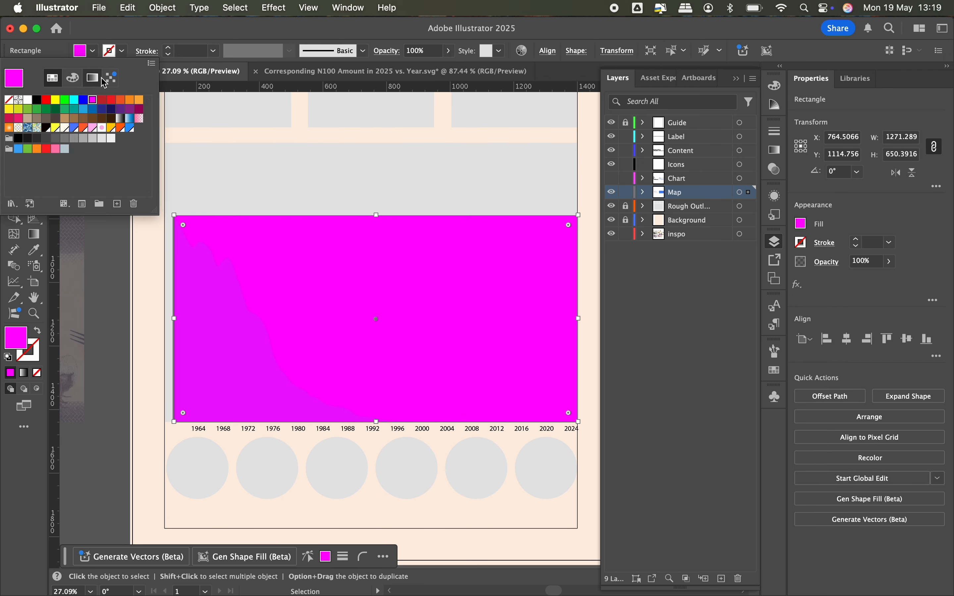
click(115, 97)
click(223, 190)
- Select the red rectangle with the area shape and split them along the chart curve using Shape Builder
drag(319, 271, 255, 335)
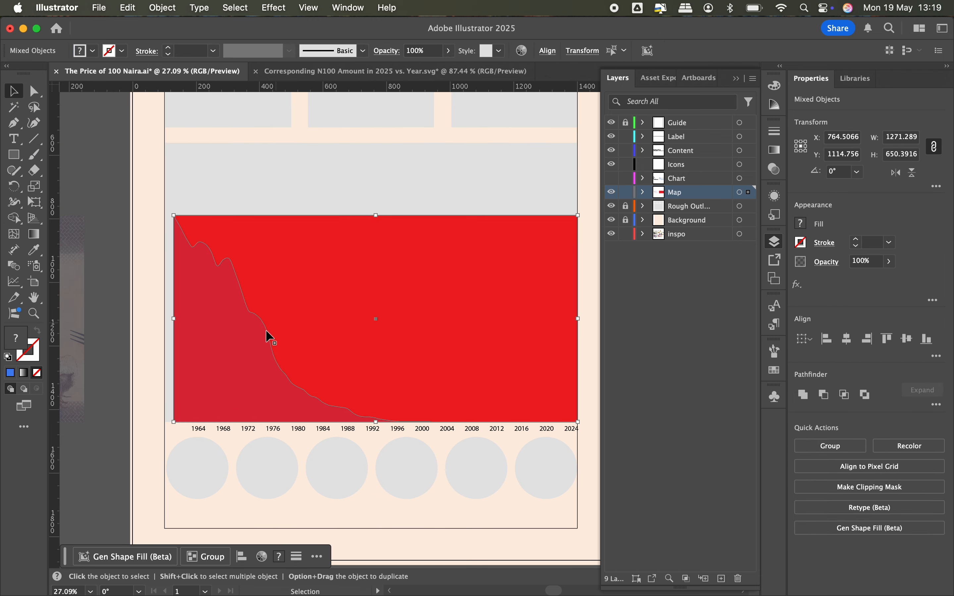
click(13, 201)
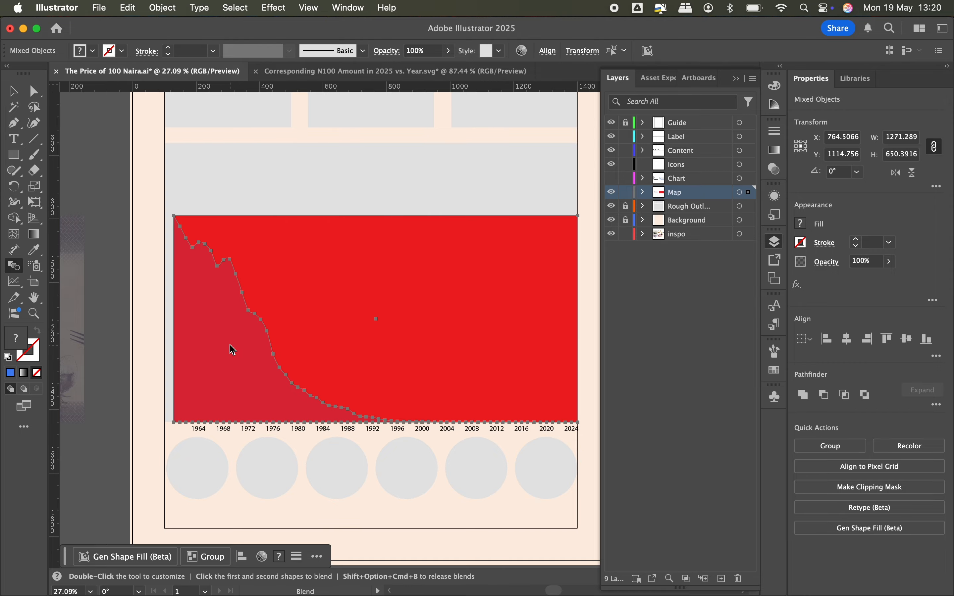
key(shift+m)
click(232, 339)
key(v)
key(super+shift+a)
click(336, 328)
key(Delete)
click(336, 328)
key(super+z)
- Paste a banknote copy in front, send it backward and clip it to the red shape above the chart curve
click(125, 437)
key(super+f)
key(super+[)
shift+click(368, 308)
key(super+7)
key(super+shift+a)
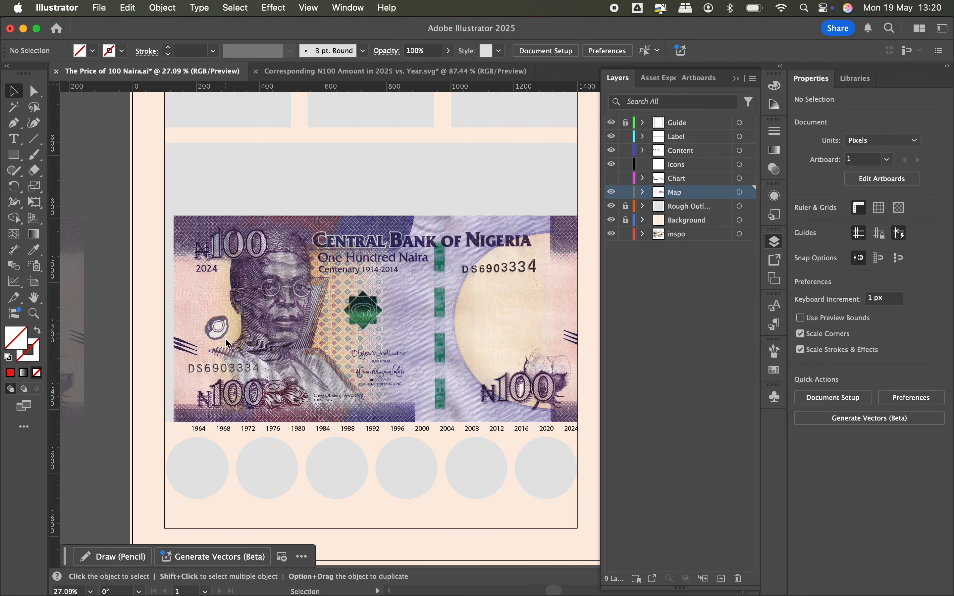
- Set the opacity of the banknote piece above the curve to 10%
click(337, 325)
click(860, 262)
text(10)
key(Return)
click(137, 369)
scroll(138, 368, down, 2)
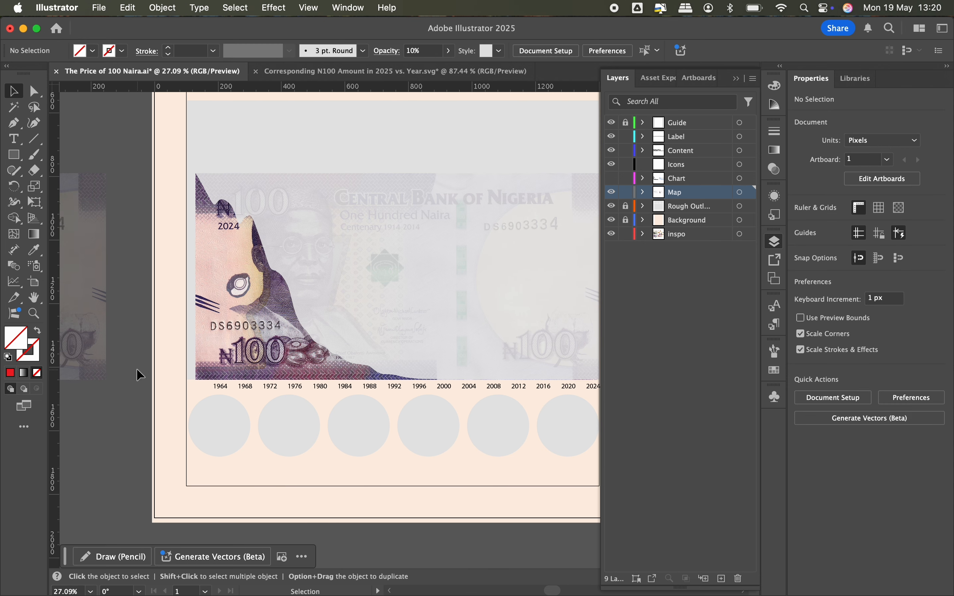
scroll(136, 368, right, 3)
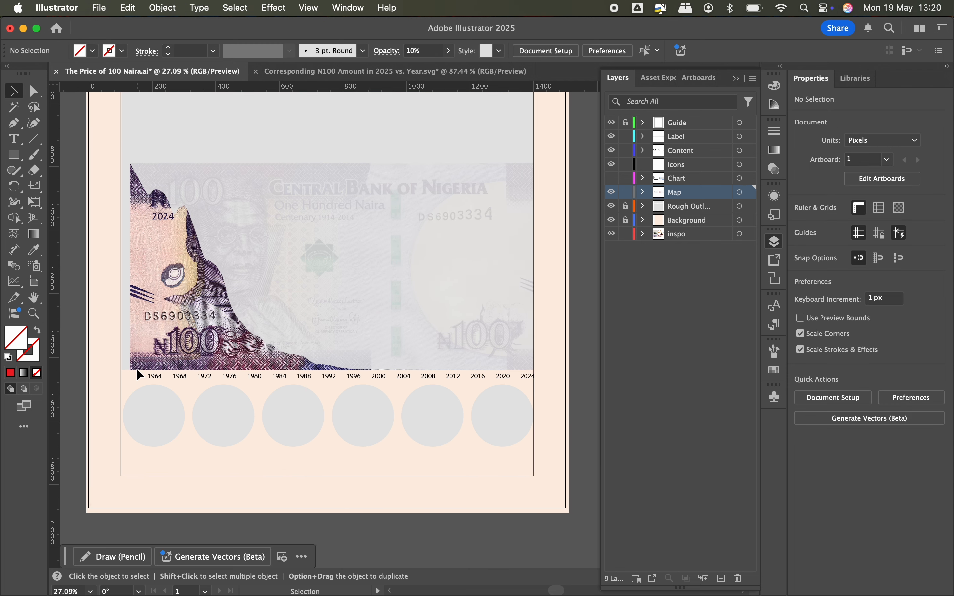
- Preview the whole poster with the rough outline layer hidden and show that layer again
key(super+0)
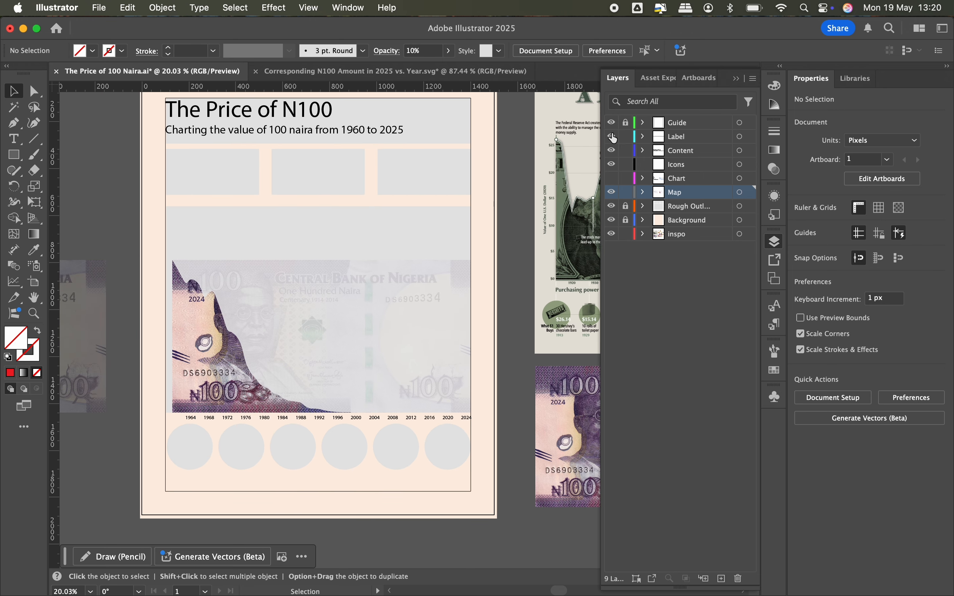
click(611, 206)
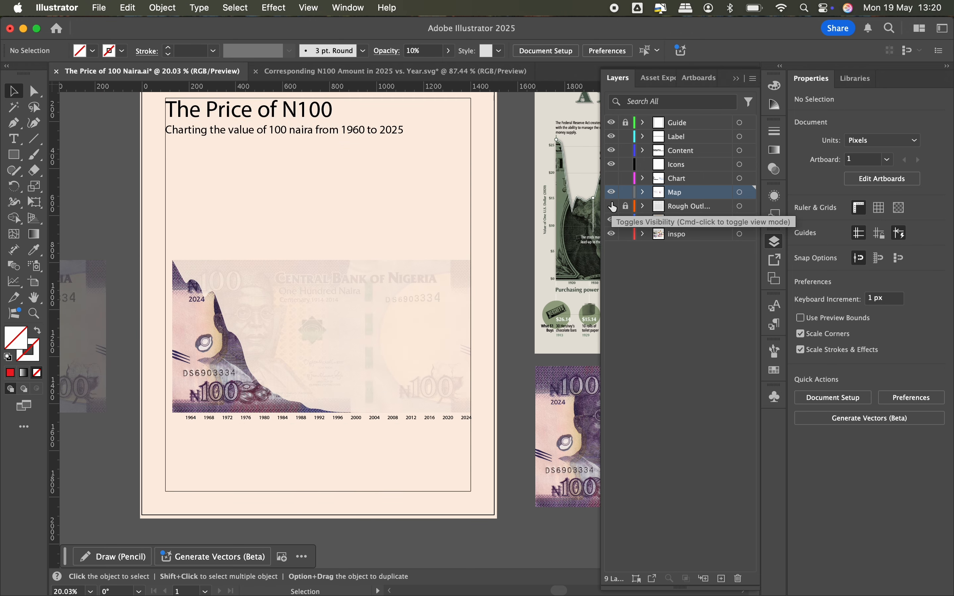
click(611, 206)
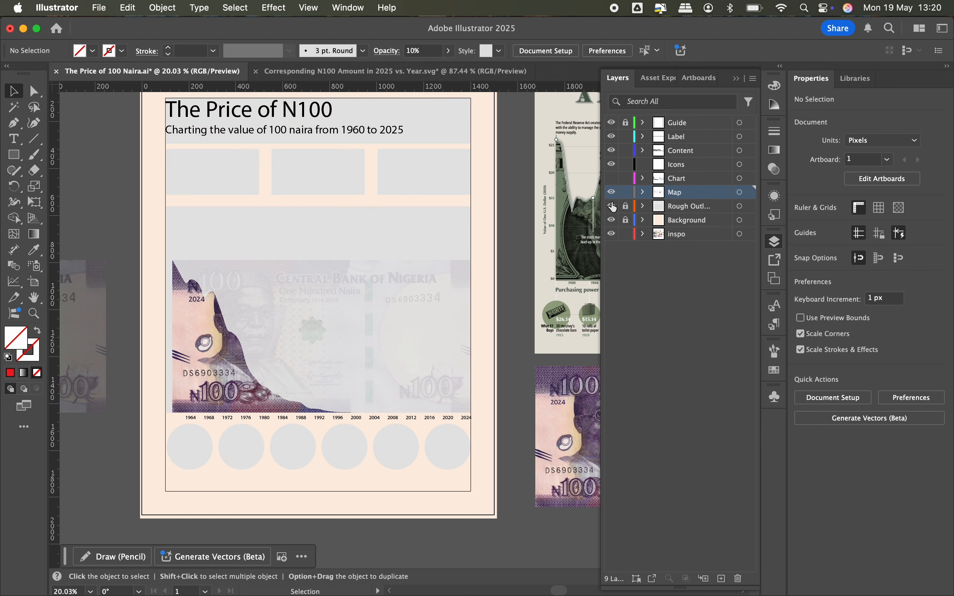
- Show the Chart layer over the banknote artwork
scroll(249, 289, left, 5)
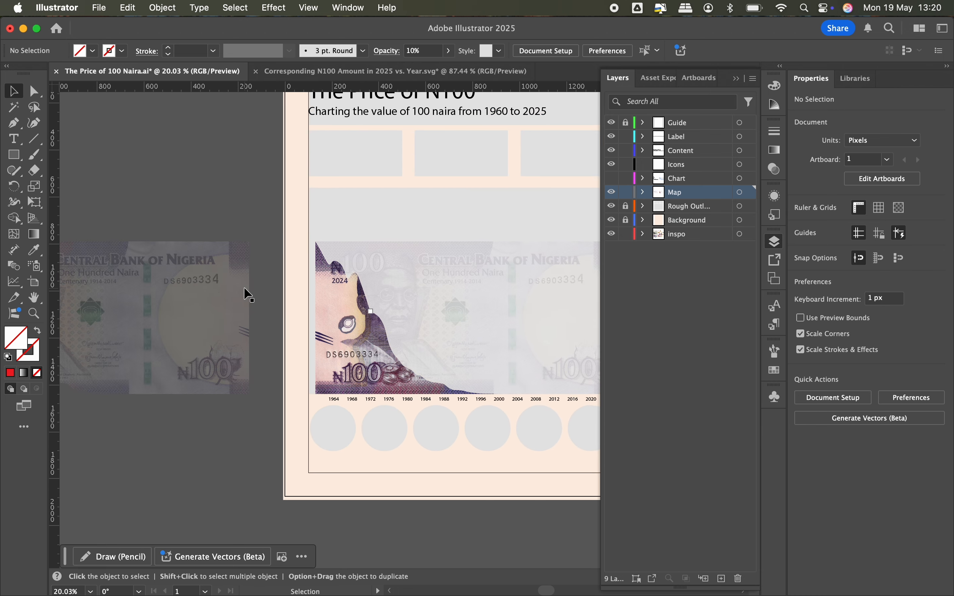
click(611, 179)
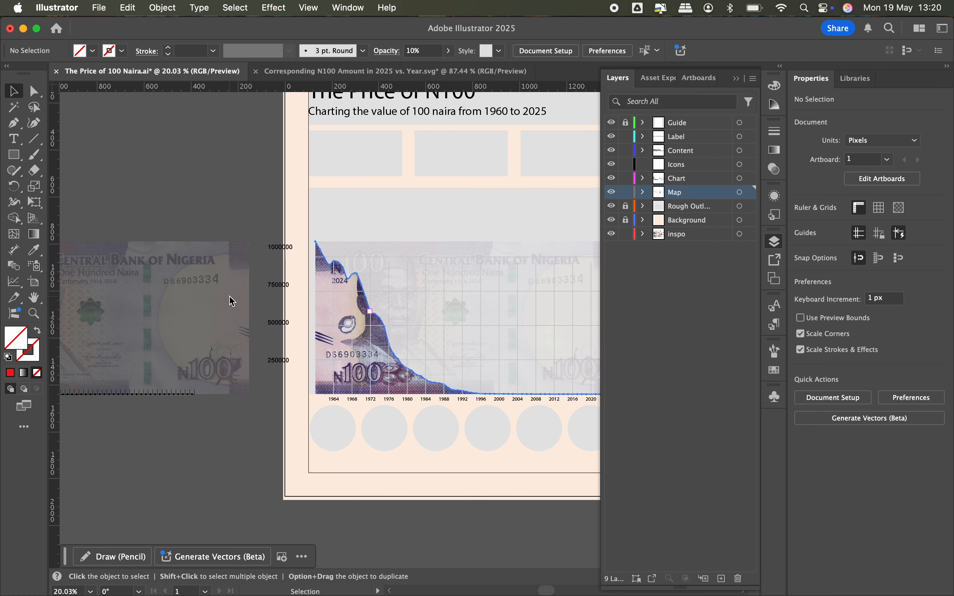
scroll(230, 298, down, 2)
scroll(294, 273, up, 2)
scroll(313, 273, up, 2)
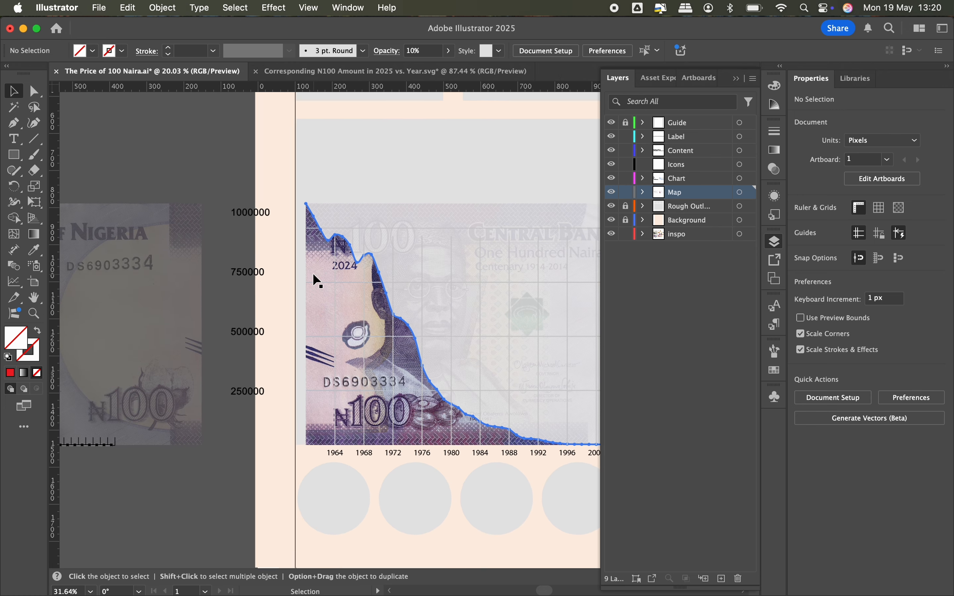
click(316, 282)
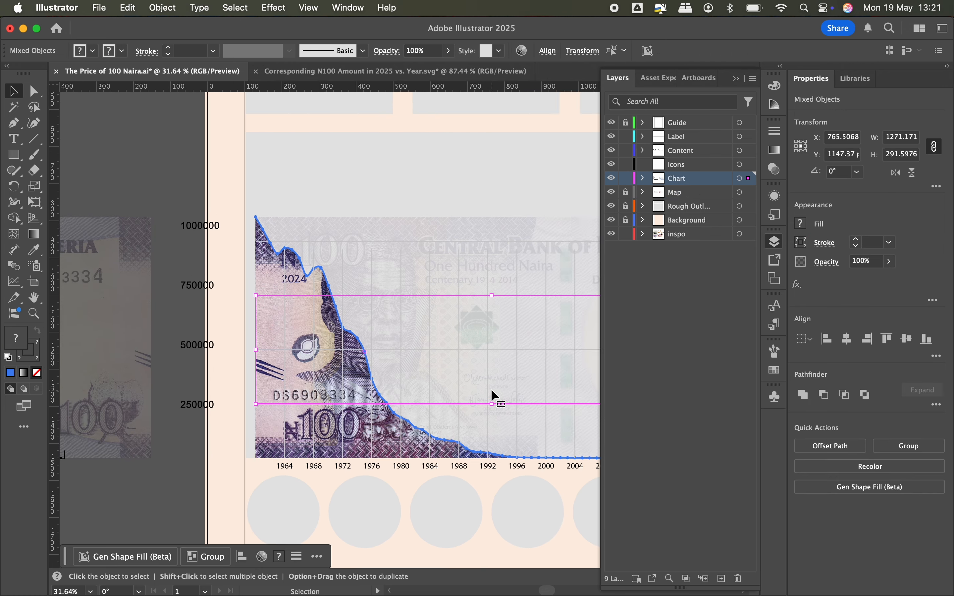
shift+click(529, 242)
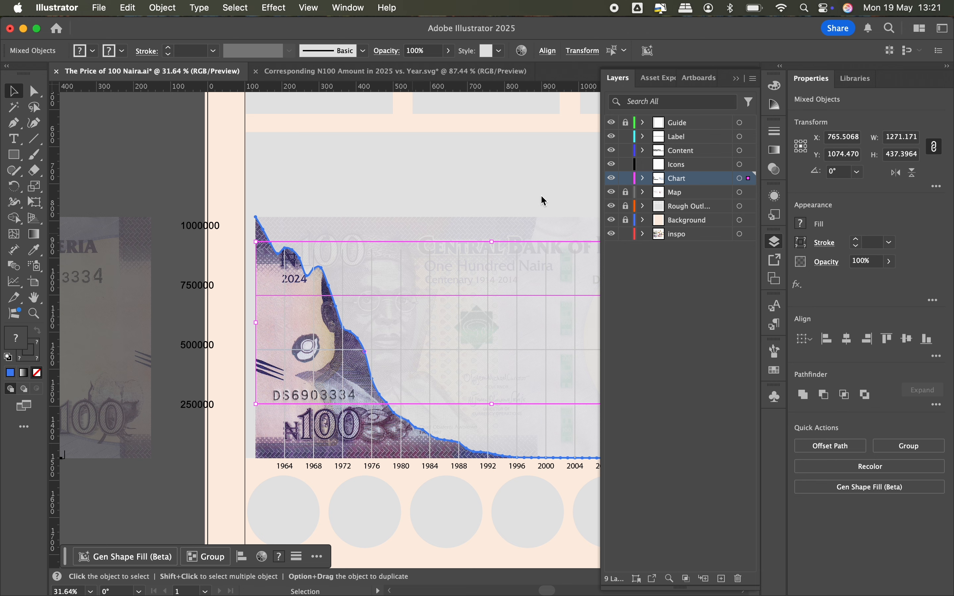
click(611, 178)
click(625, 192)
click(675, 192)
key(super+f)
key(super+z)
key(super+z)
key(super+z)
key(super+z)
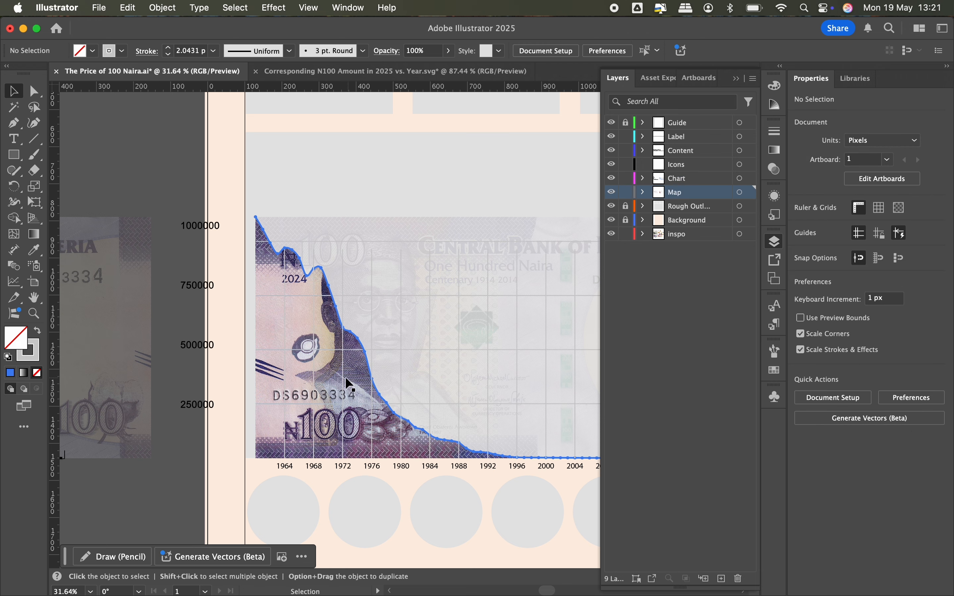
- Ungroup the gridlines and place the four horizontal ones on the Map layer, with the Chart layer hidden and locked
click(413, 350)
key(shift+super+g)
click(413, 350)
shift+click(413, 404)
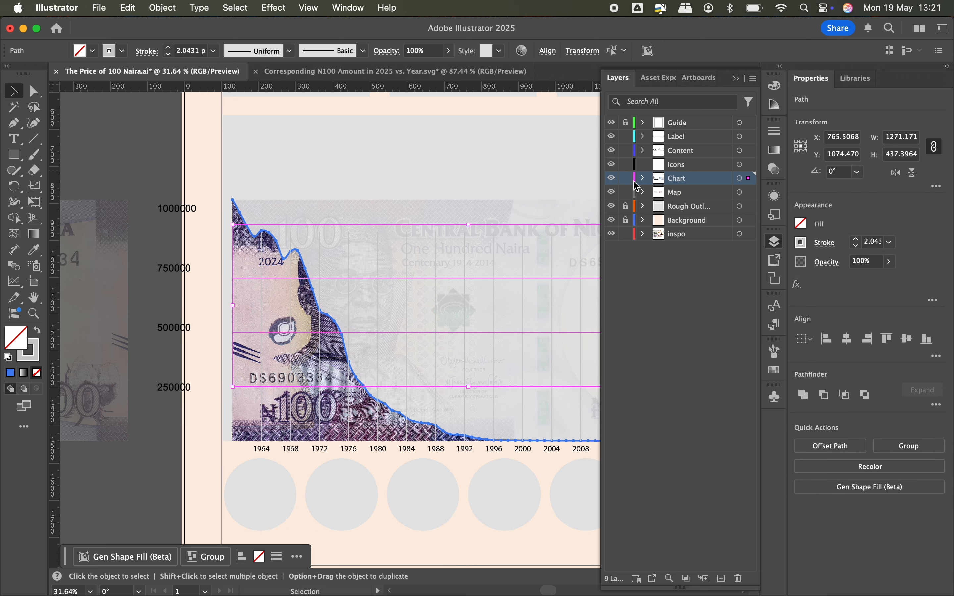
click(193, 267)
scroll(193, 268, right, 3)
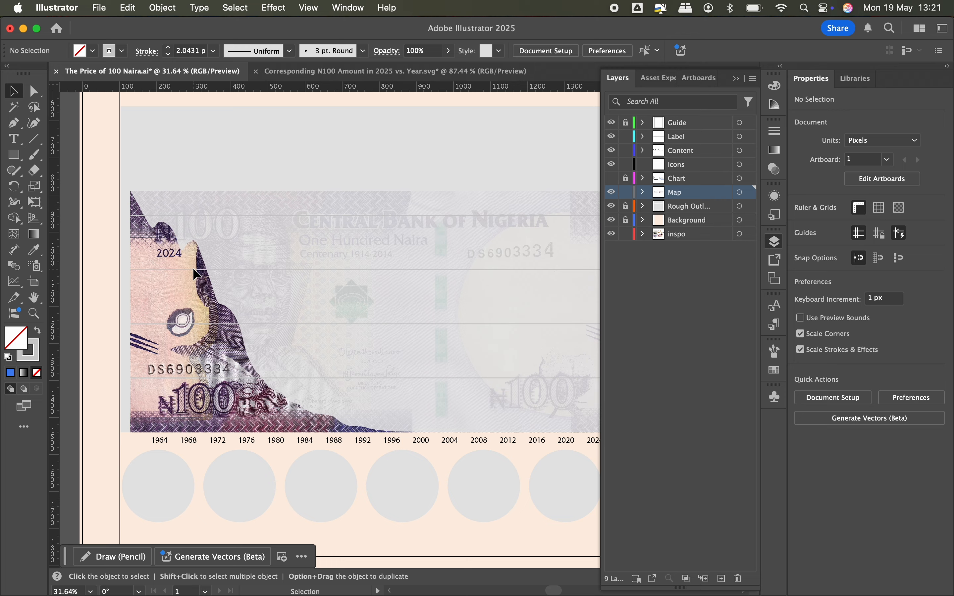
scroll(193, 268, left, 2)
scroll(193, 268, down, 2)
scroll(194, 268, right, 5)
scroll(193, 268, left, 4)
- Select all four horizontal gridlines on the Map layer and give them a 1 pt black stroke
click(197, 369)
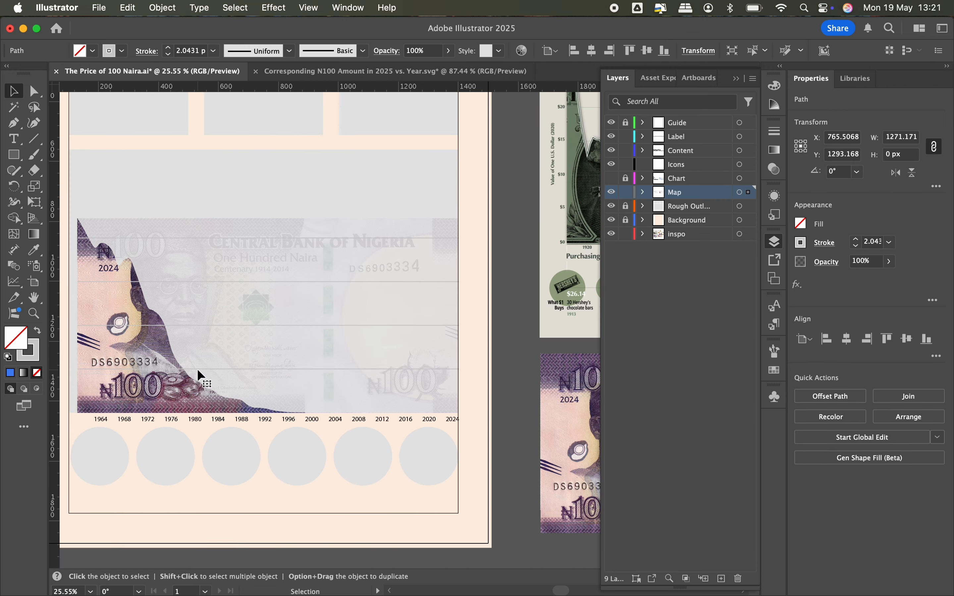
scroll(197, 369, up, 3)
shift+click(229, 312)
scroll(229, 311, down, 3)
scroll(226, 304, right, 3)
shift+click(221, 287)
shift+click(213, 245)
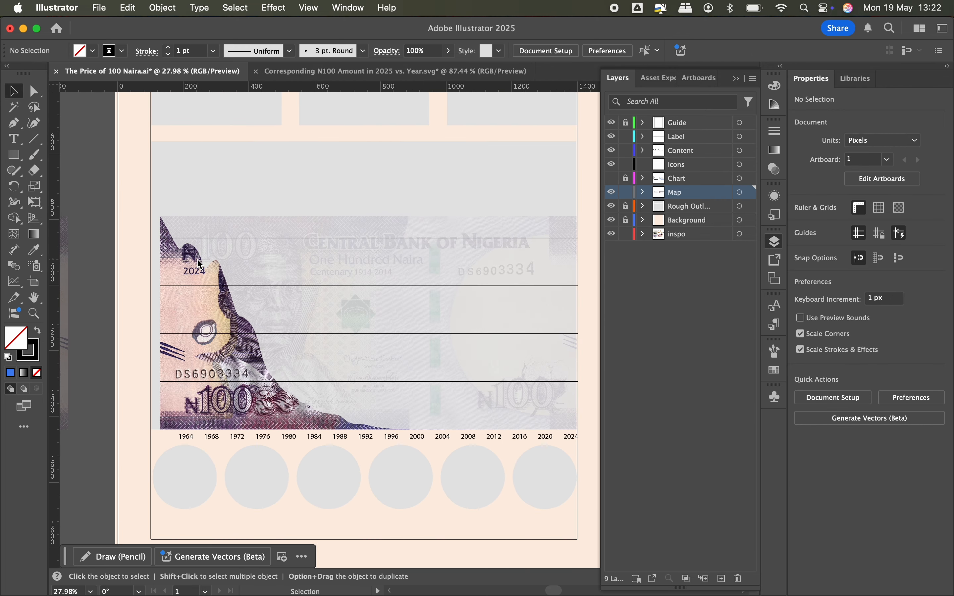
- Give the area shape's outline a 1 pt black stroke and no fill
click(195, 261)
key(super+z)
click(223, 272)
click(109, 50)
click(44, 82)
scroll(149, 195, up, 5)
key(c)
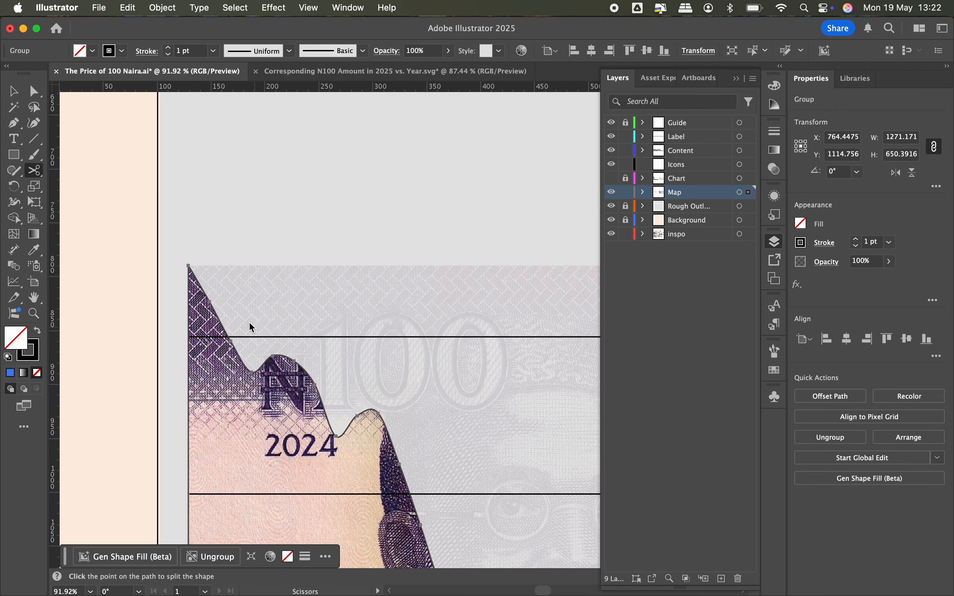
click(188, 265)
scroll(188, 265, down, 5)
scroll(477, 502, right, 5)
scroll(477, 503, left, 4)
click(126, 445)
key(v)
key(Delete)
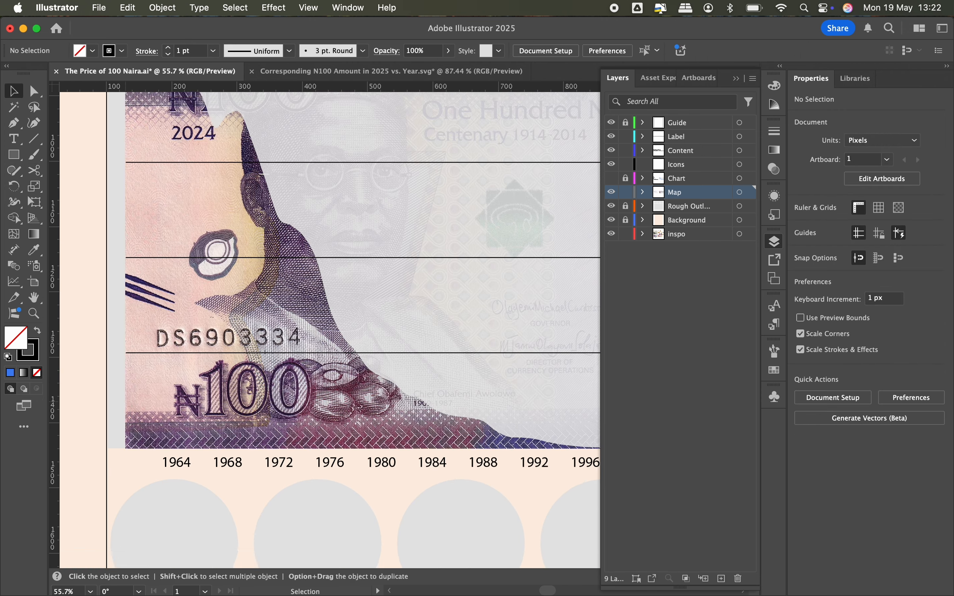
key(super+z)
- Cut the area outline at the curve's starting corner with Scissors and delete its vertical left edge
scroll(154, 398, up, 3)
scroll(119, 133, up, 5)
key(c)
click(151, 199)
key(Return)
key(a)
click(151, 198)
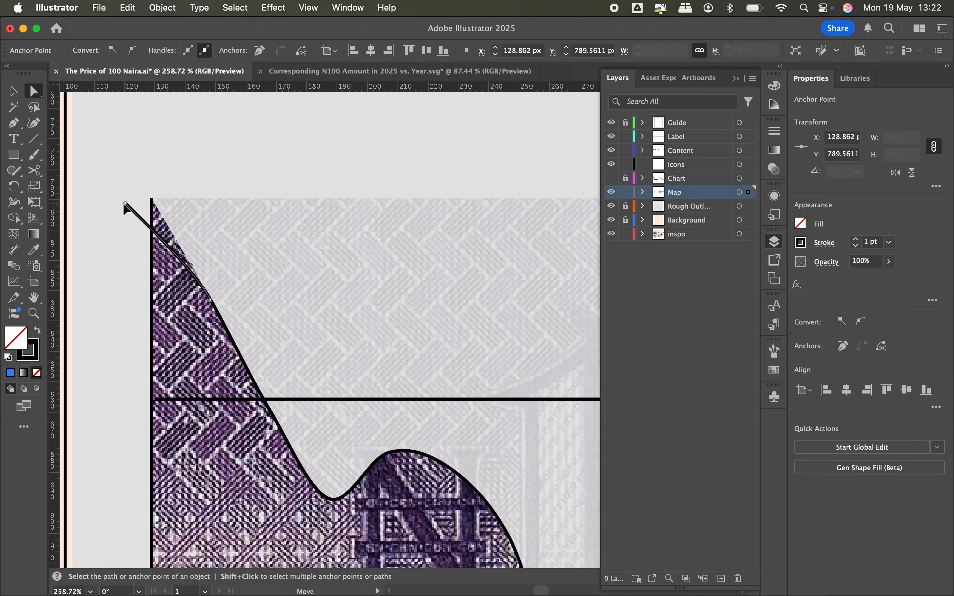
click(152, 205)
scroll(161, 206, down, 5)
scroll(161, 207, down, 6)
key(Delete)
- Try to delete the area outline's bottom edge along the baseline
scroll(123, 373, down, 2)
scroll(124, 373, right, 8)
scroll(312, 344, up, 4)
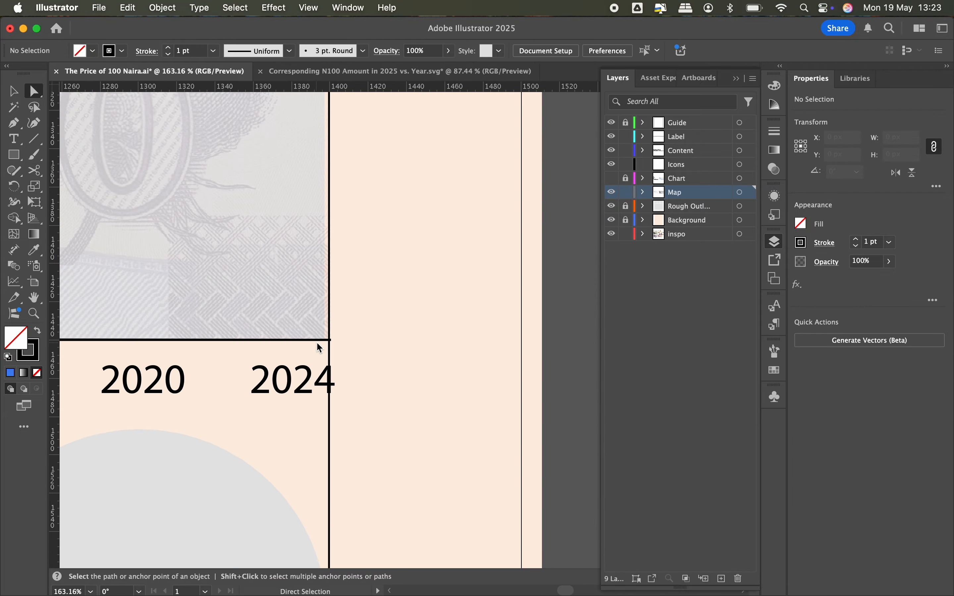
click(312, 340)
key(v)
scroll(299, 329, down, 6)
drag(369, 248, 437, 194)
key(a)
key(Delete)
scroll(184, 364, up, 4)
click(185, 364)
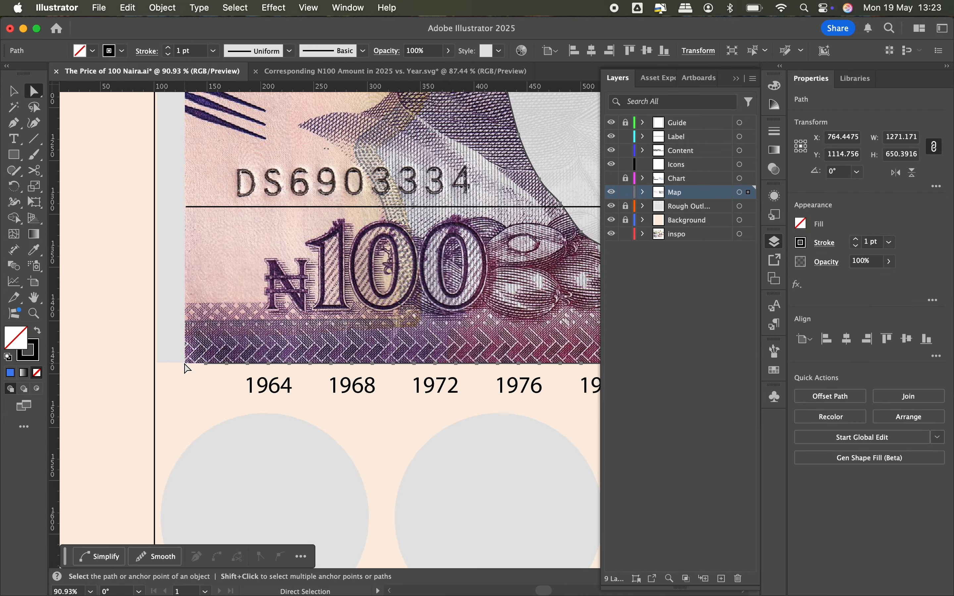
- Cut the area outline with Scissors at the far end of its baseline, at the chart's lower corner
click(205, 364)
scroll(221, 365, down, 6)
scroll(306, 365, right, 5)
scroll(428, 354, up, 8)
key(c)
click(313, 309)
key(v)
scroll(303, 300, down, 6)
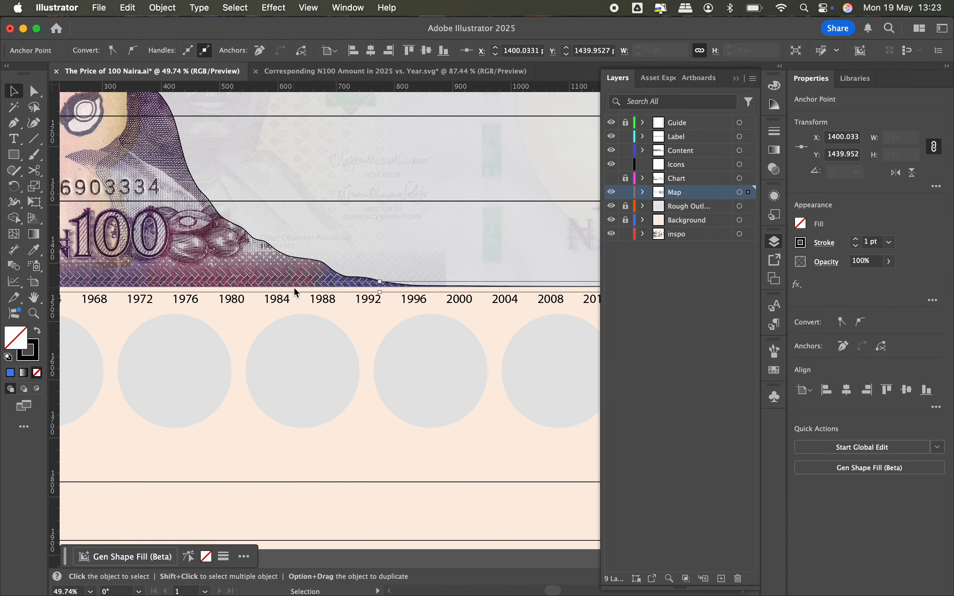
- Try moving the area outline sideways off the chart, and undo the move
scroll(290, 290, left, 6)
click(265, 275)
key(a)
click(266, 273)
scroll(266, 275, down, 4)
key(v)
drag(268, 276, 380, 276)
key(super+z)
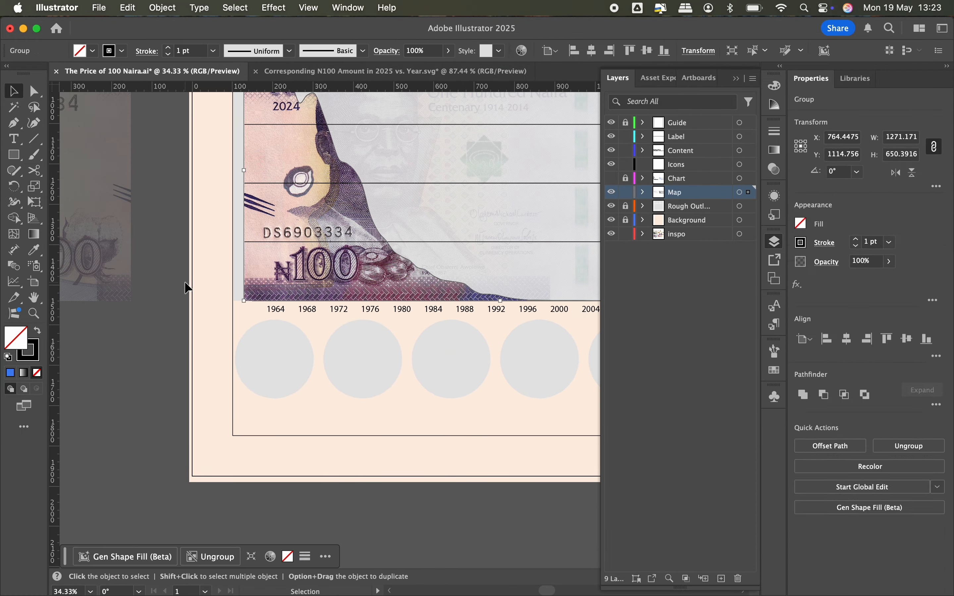
- Delete the stretch of the outline's flat bottom edge around the 1996 and 2000 labels
key(a)
scroll(511, 303, up, 8)
click(474, 293)
key(Delete)
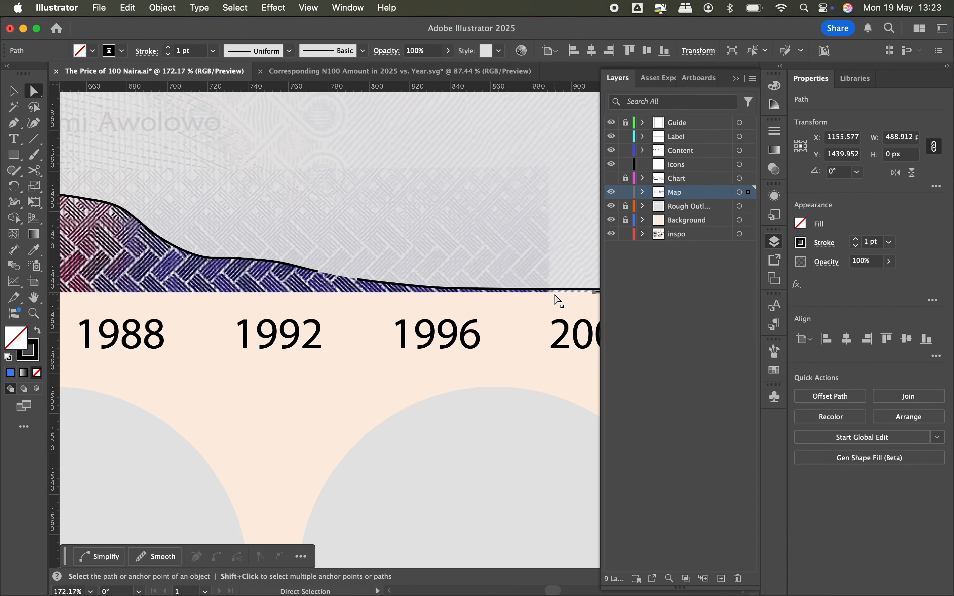
scroll(554, 295, right, 5)
click(433, 295)
key(Delete)
- Delete the outline's next baseline segments, from about the 2004 label to the 2016 label
scroll(433, 295, up, 6)
scroll(315, 295, right, 5)
click(237, 294)
scroll(535, 296, right, 10)
shift+click(226, 310)
key(Delete)
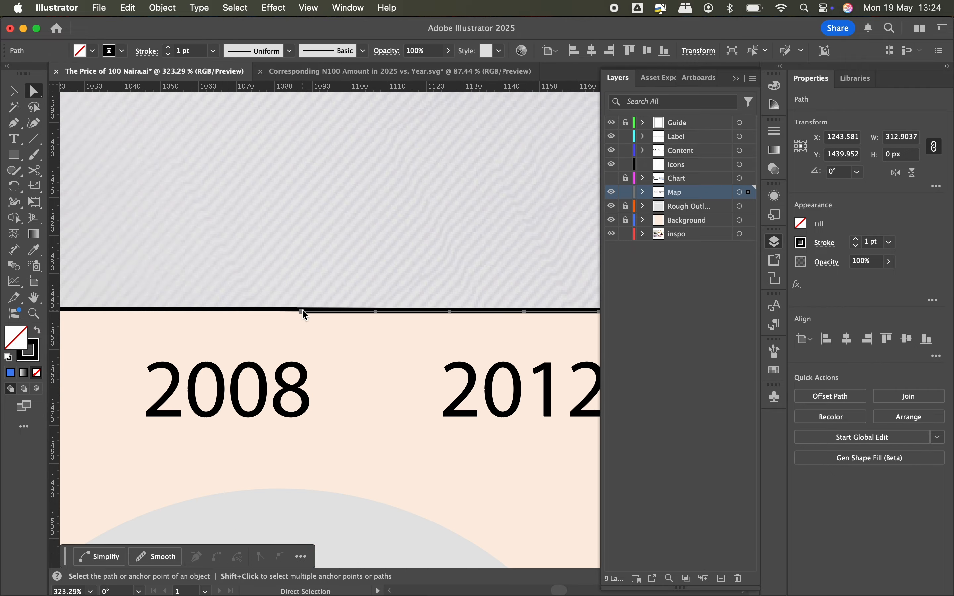
click(301, 311)
shift+click(381, 308)
key(Delete)
click(265, 312)
shift+click(412, 313)
key(Delete)
- Delete the remaining baseline segments of the outline, from about 2016 to the end of the chart
scroll(413, 315, right, 5)
click(272, 330)
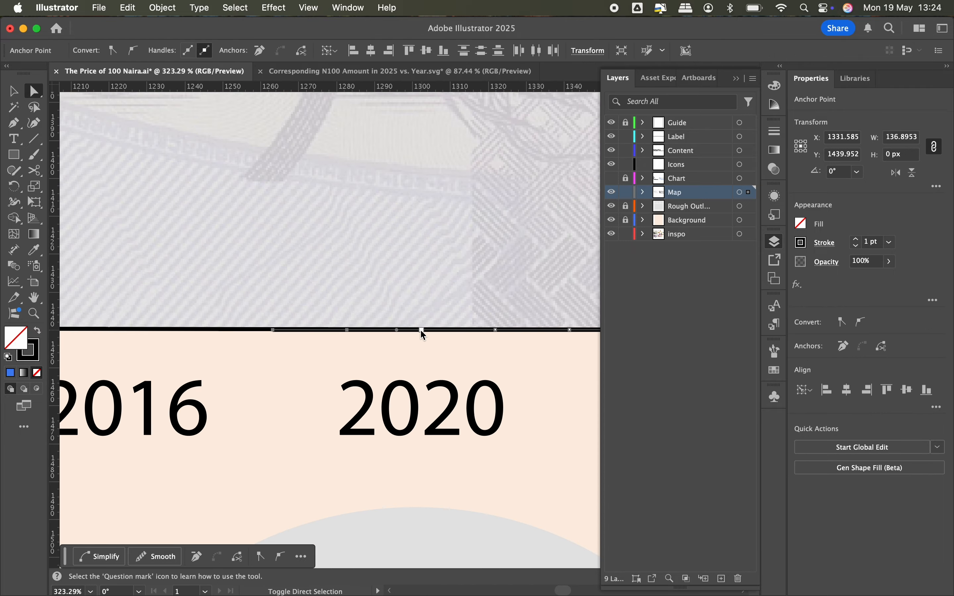
key(Delete)
scroll(421, 330, right, 7)
shift+click(434, 351)
key(Delete)
click(489, 350)
key(v)
scroll(468, 240, down, 8)
- Bridge the gap in the curve outline between the 1992 and 1996 labels with a Pen segment, then deselect it
scroll(372, 281, up, 8)
key(p)
click(273, 334)
click(356, 348)
scroll(395, 381, down, 10)
key(v)
click(145, 180)
- Delete the spare faded banknote copy lying outside the artboard
scroll(145, 180, down, 5)
scroll(145, 180, up, 4)
scroll(145, 180, up, 5)
scroll(145, 197, down, 3)
scroll(146, 196, down, 3)
scroll(146, 196, left, 5)
click(148, 283)
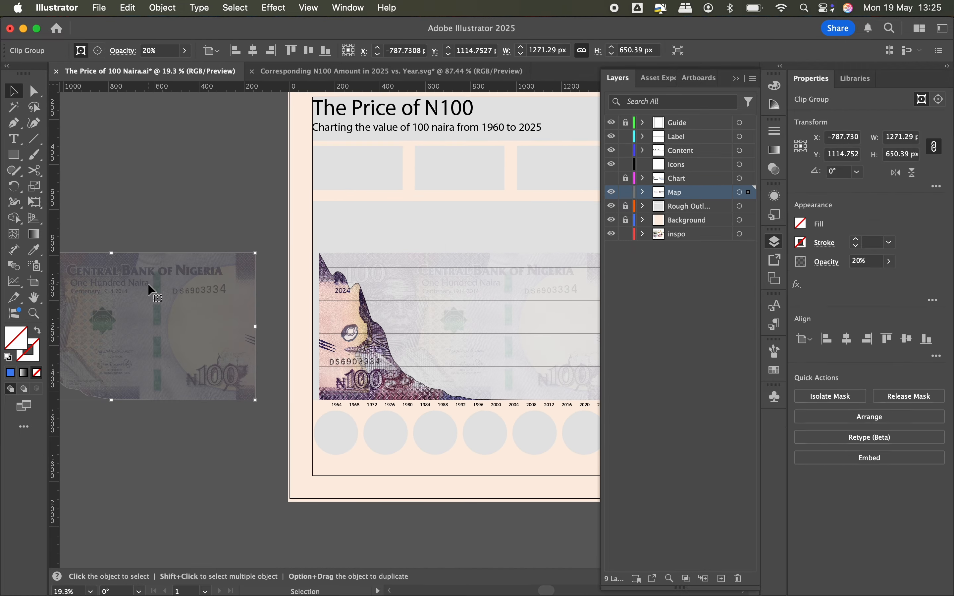
key(Delete)
scroll(260, 373, right, 4)
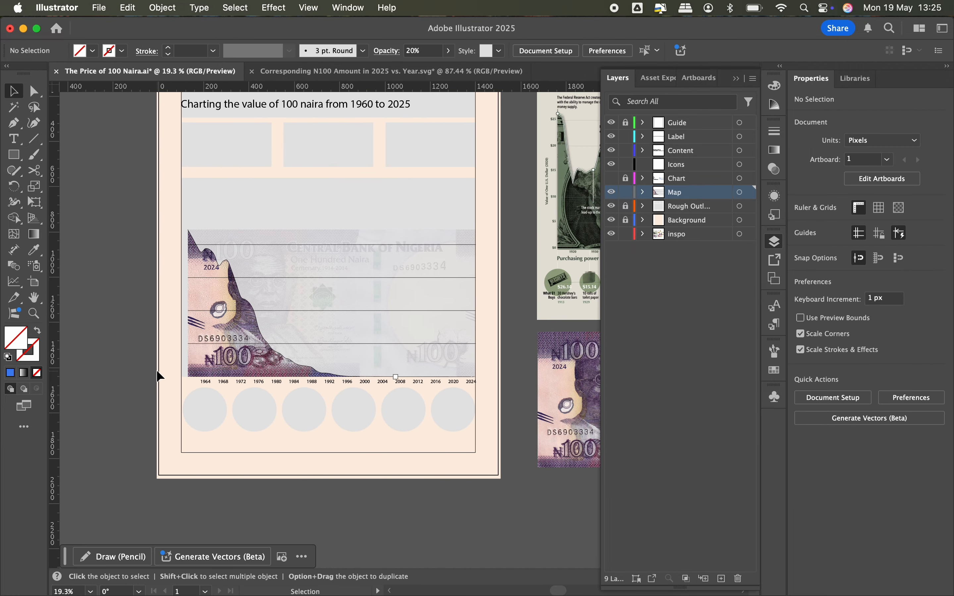
scroll(190, 406, up, 3)
scroll(172, 263, left, 3)
scroll(168, 259, down, 1)
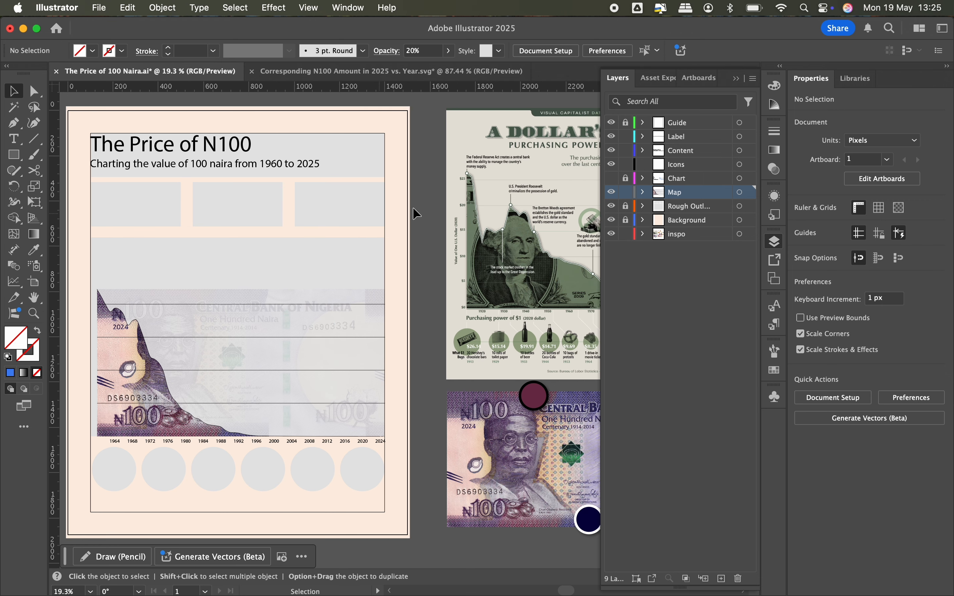
- Select the banknote clip group that fills the area chart and try the Multiply blend mode on it
click(611, 206)
click(611, 205)
click(110, 350)
scroll(119, 335, up, 3)
click(828, 262)
click(720, 286)
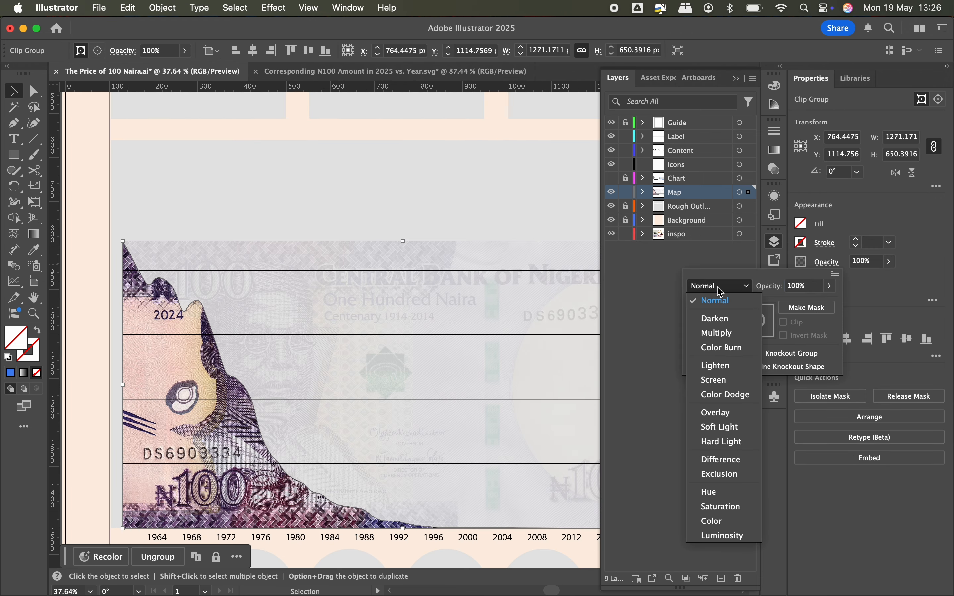
click(728, 332)
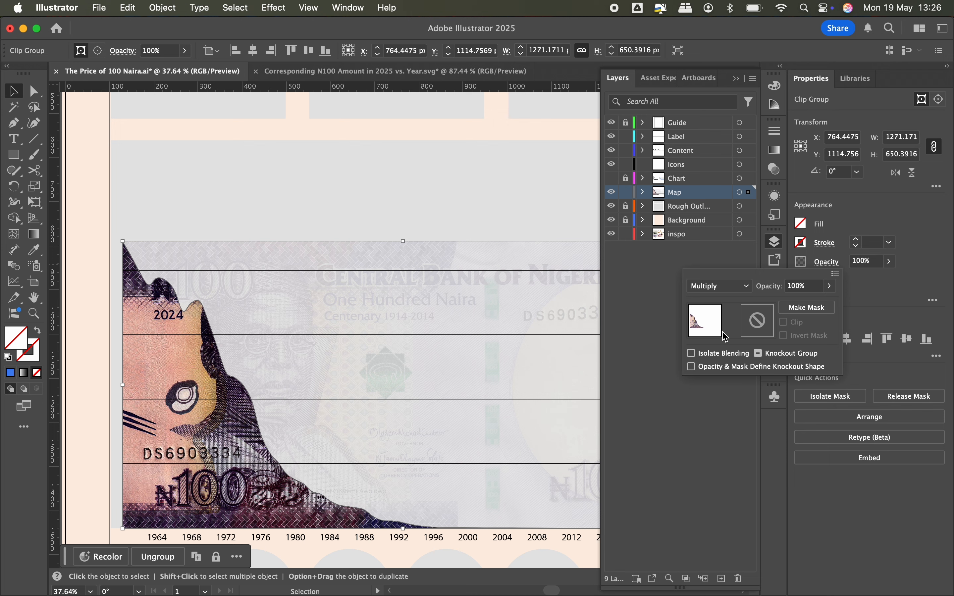
- Compare the Lighten, Hue, Color and Color Burn blend modes on the banknote area, and return it to Multiply
click(729, 292)
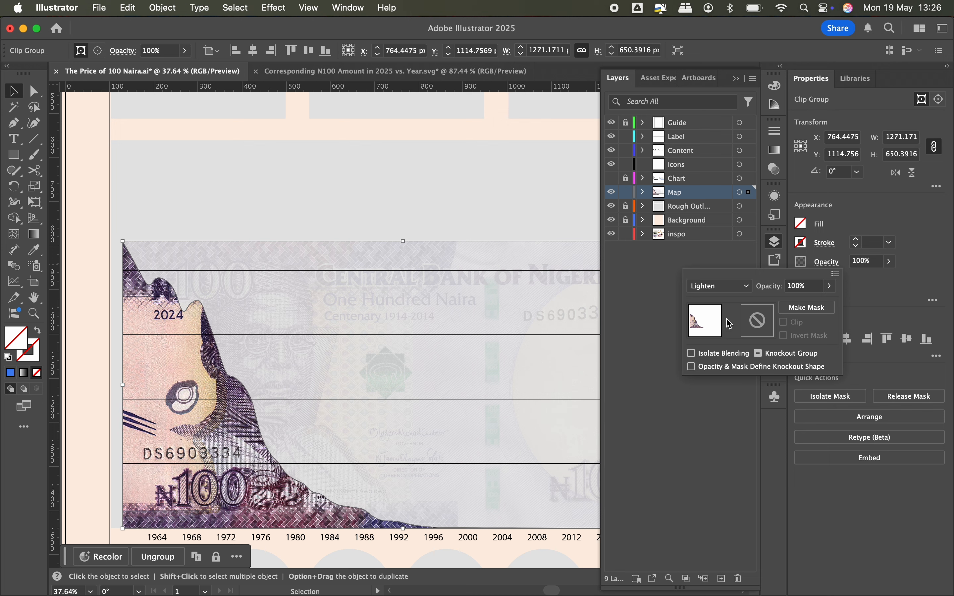
click(731, 287)
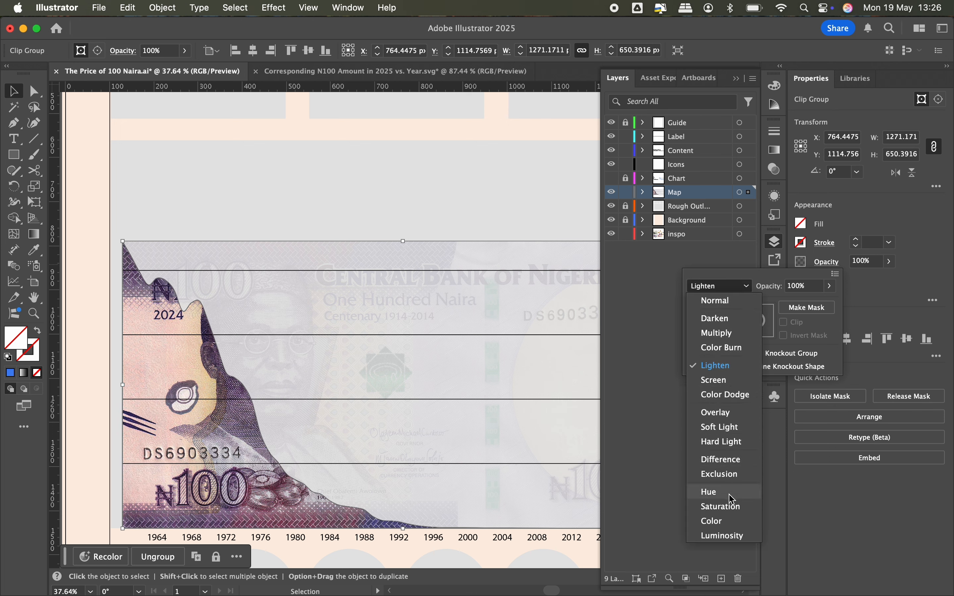
click(718, 492)
click(736, 296)
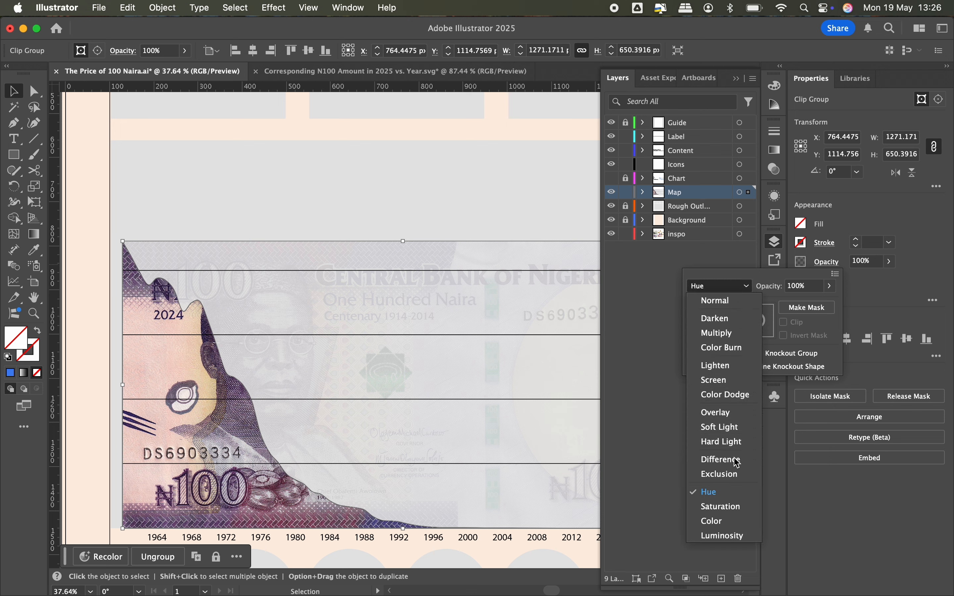
click(732, 522)
click(716, 284)
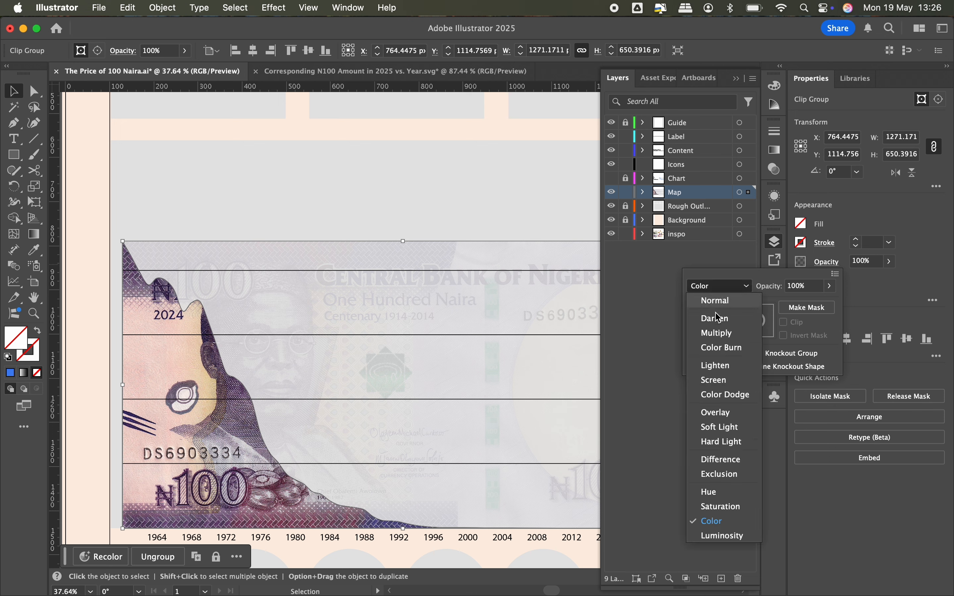
click(725, 347)
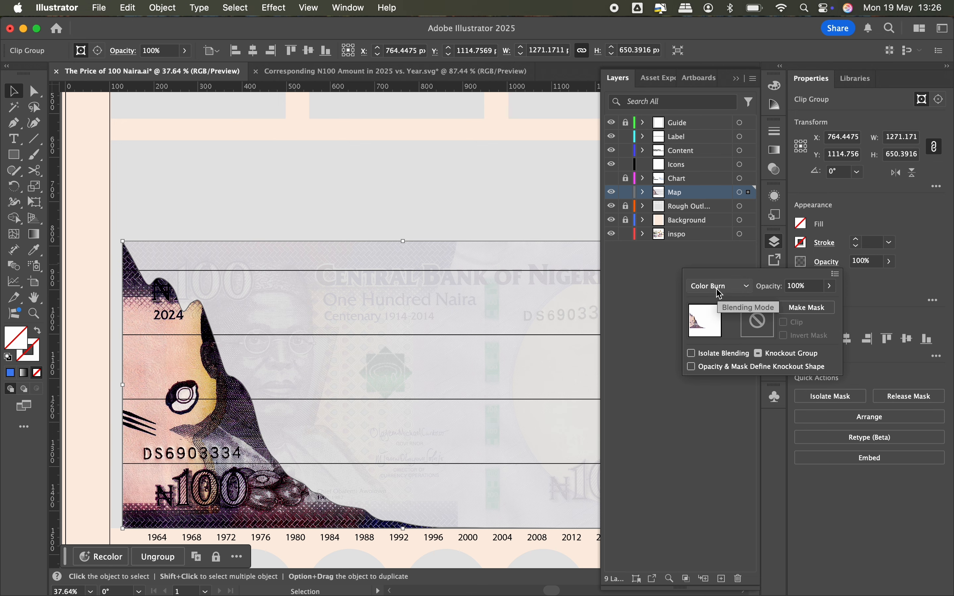
click(720, 292)
click(717, 333)
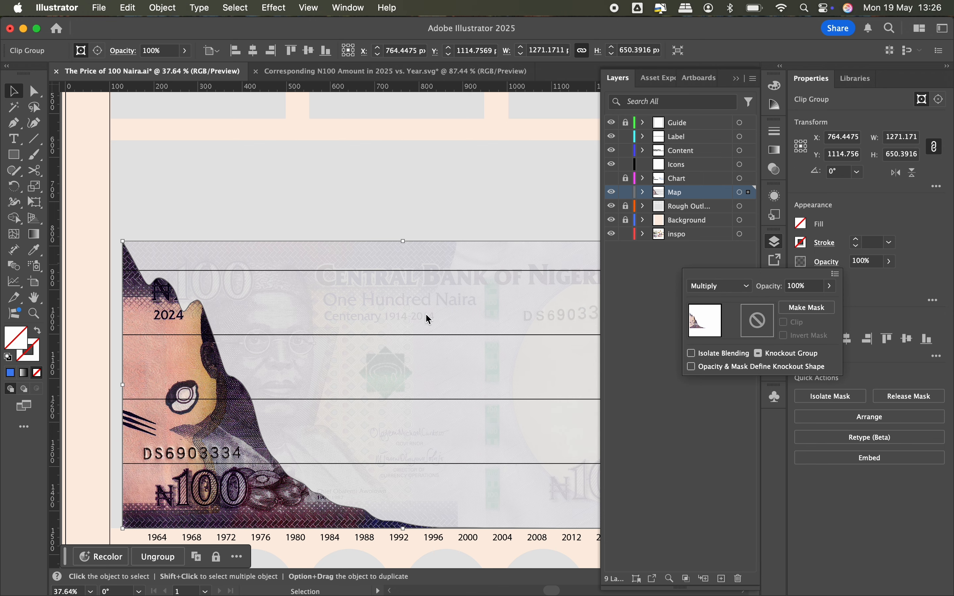
scroll(275, 349, down, 5)
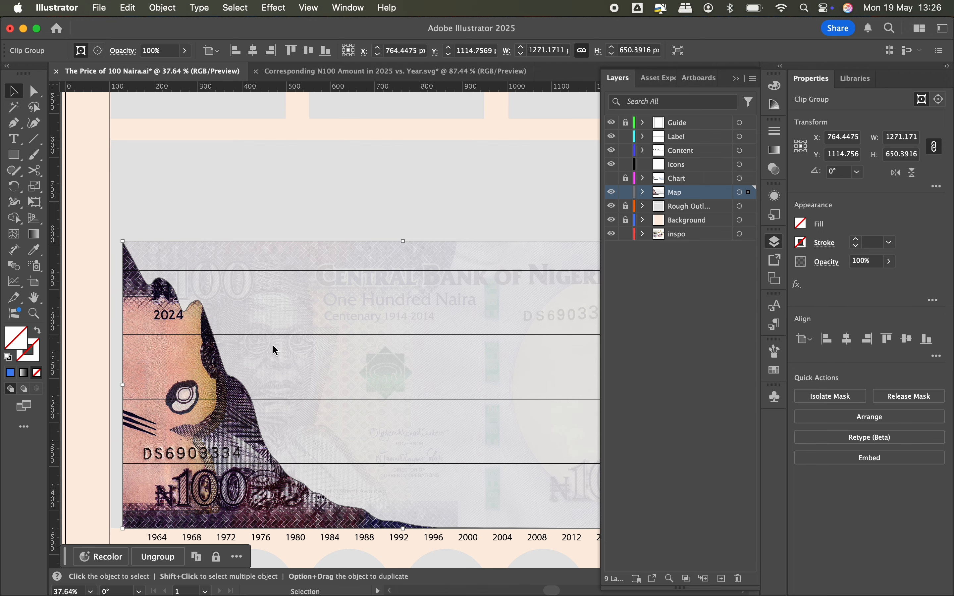
key(a)
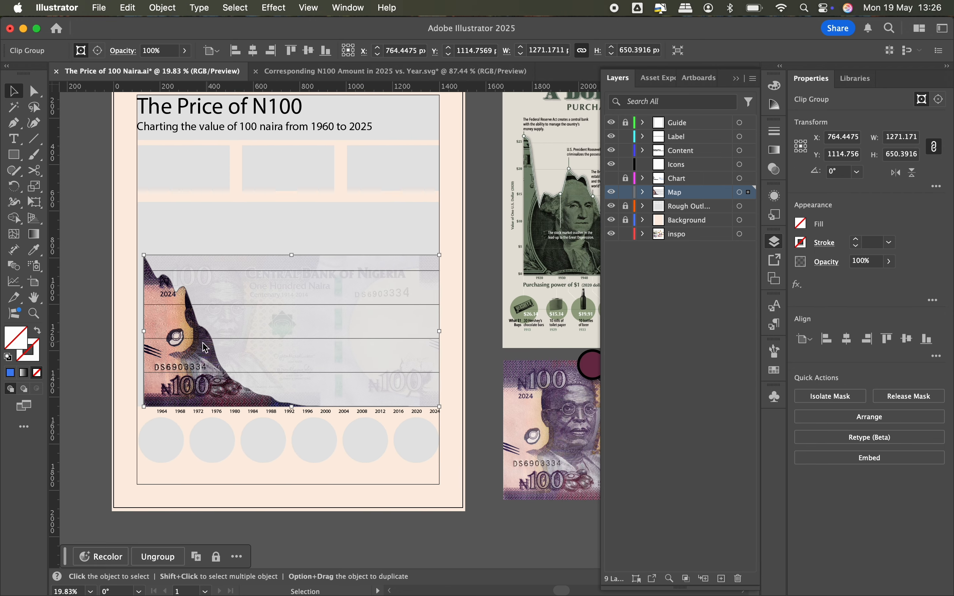
click(275, 354)
key(v)
click(117, 375)
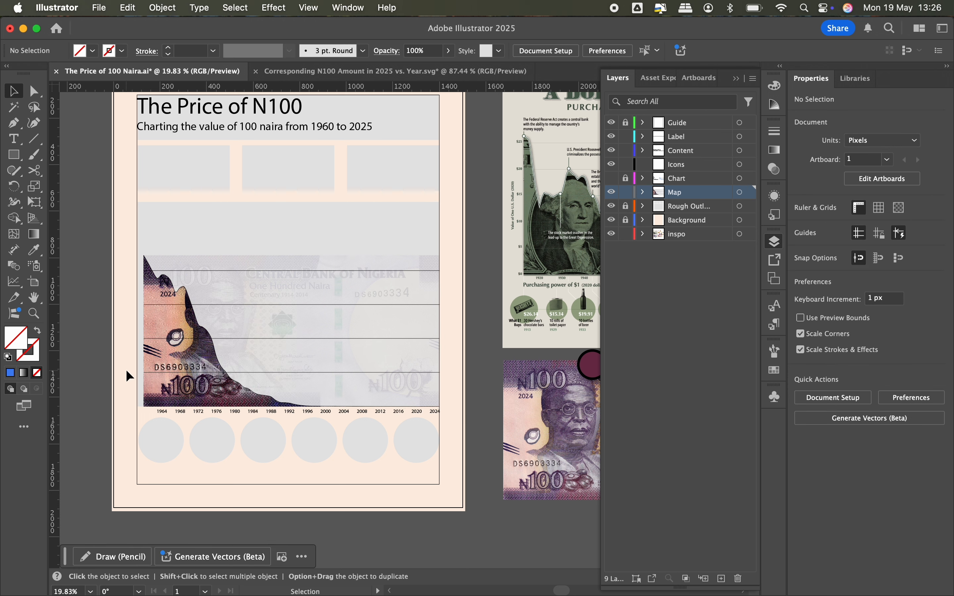
scroll(126, 373, up, 2)
- Compare Multiply and Color Burn on the banknote area's clip group, ending with Multiply
drag(148, 383, 145, 387)
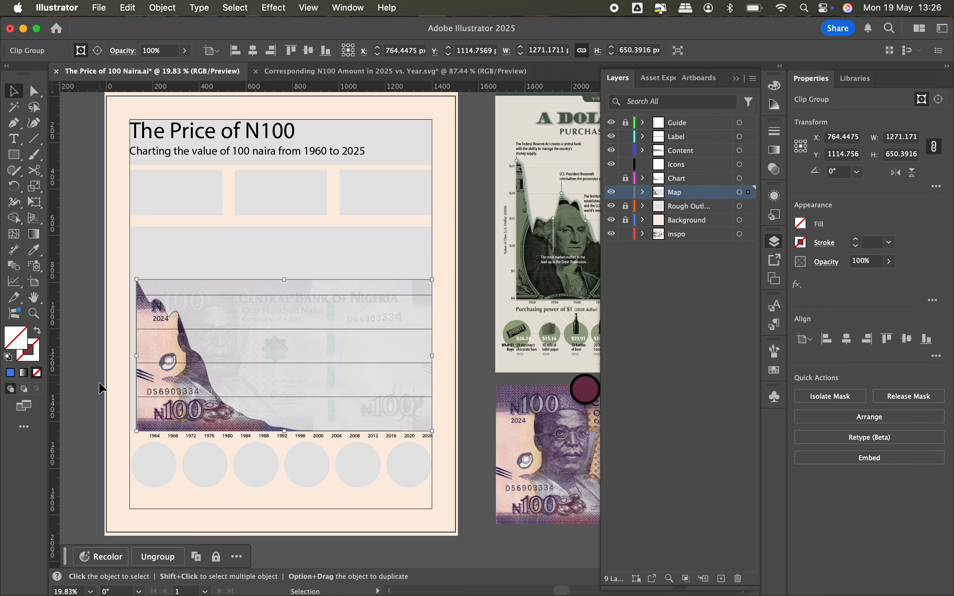
click(821, 264)
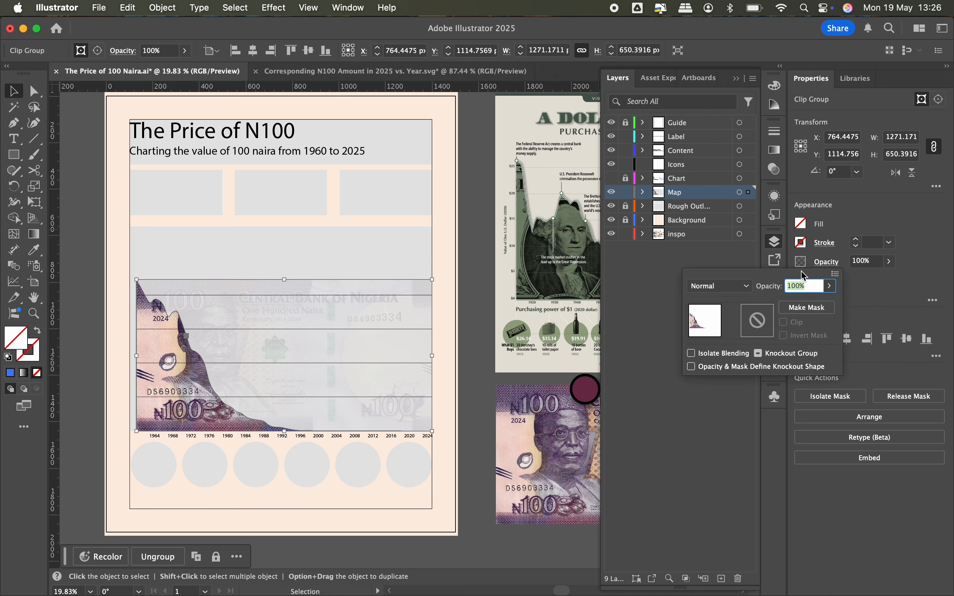
click(725, 287)
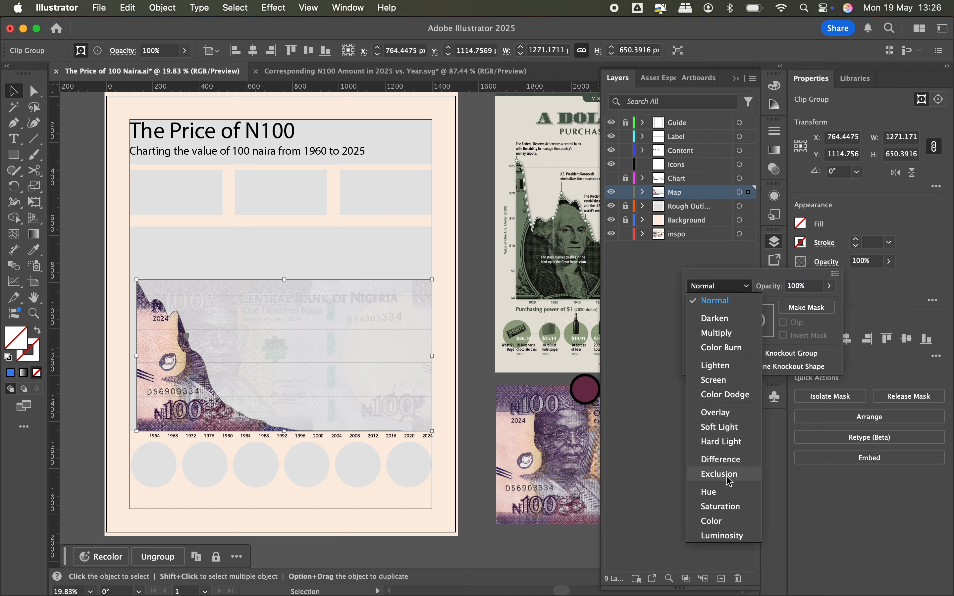
click(724, 334)
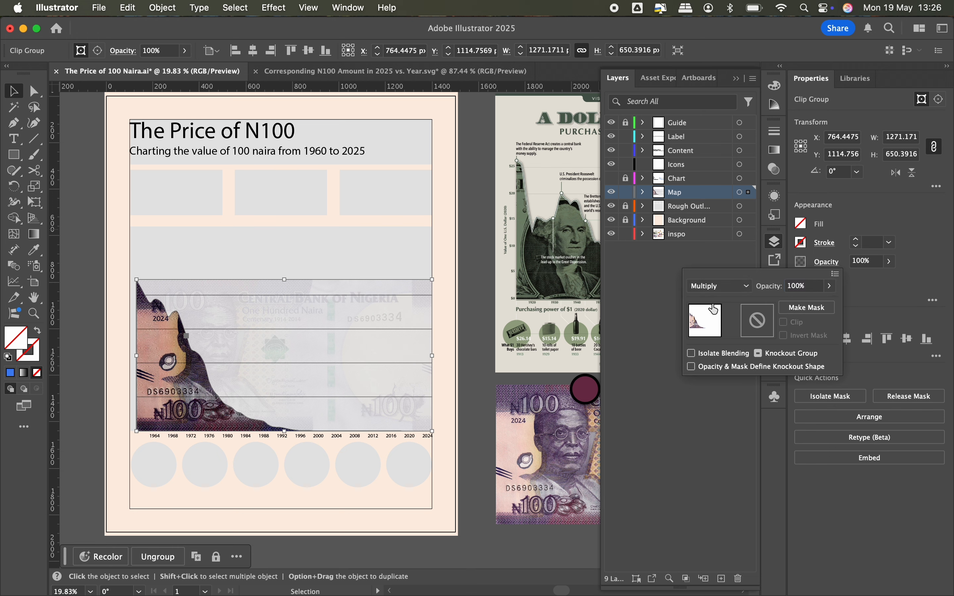
click(717, 292)
click(726, 349)
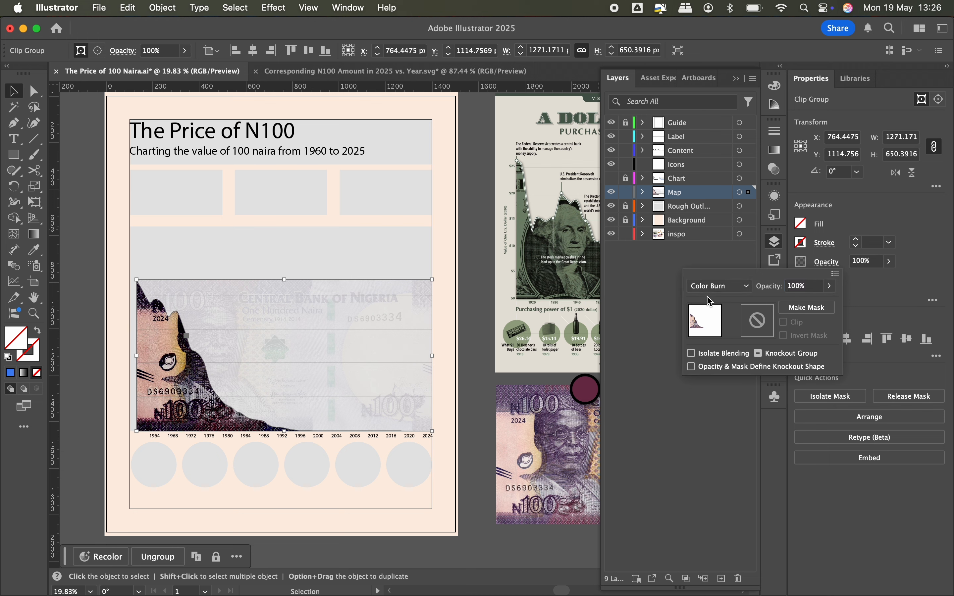
click(713, 288)
click(721, 333)
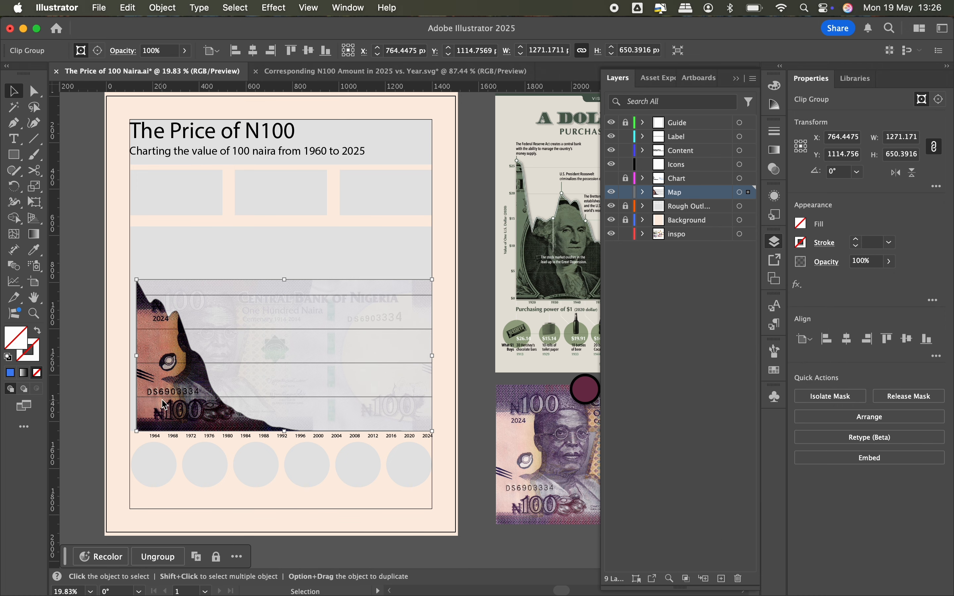
- Release the clipping mask on a duplicate of the banknote area, remove its image and fill the shape with the sampled burgundy swatch
key(super+alt+7)
scroll(540, 383, right, 2)
key(i)
click(540, 383)
key(Delete)
- Blend the burgundy area shape over the banknote with Multiply at 60% opacity
click(179, 343)
click(826, 262)
click(736, 288)
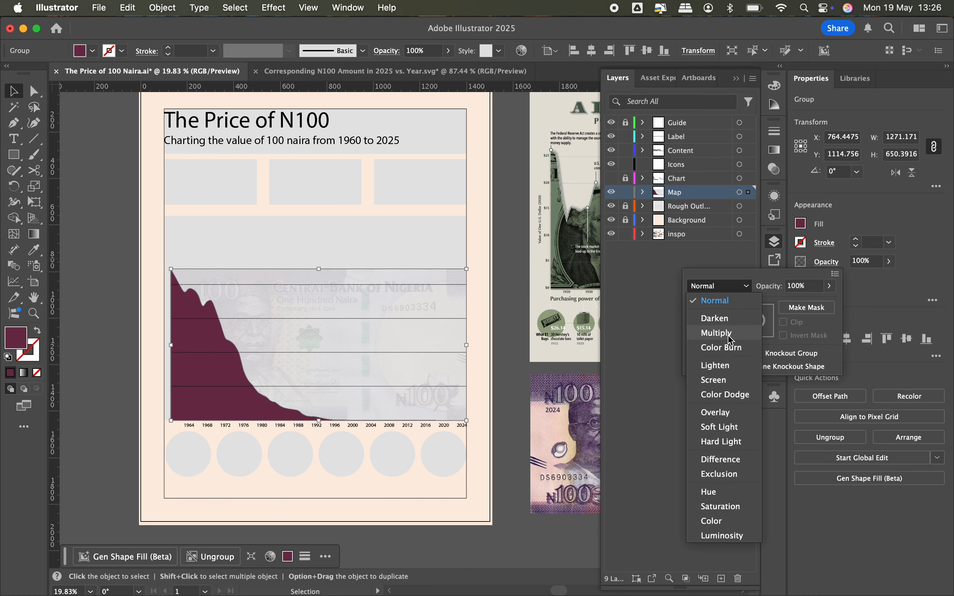
click(718, 333)
click(831, 286)
drag(831, 302, 807, 307)
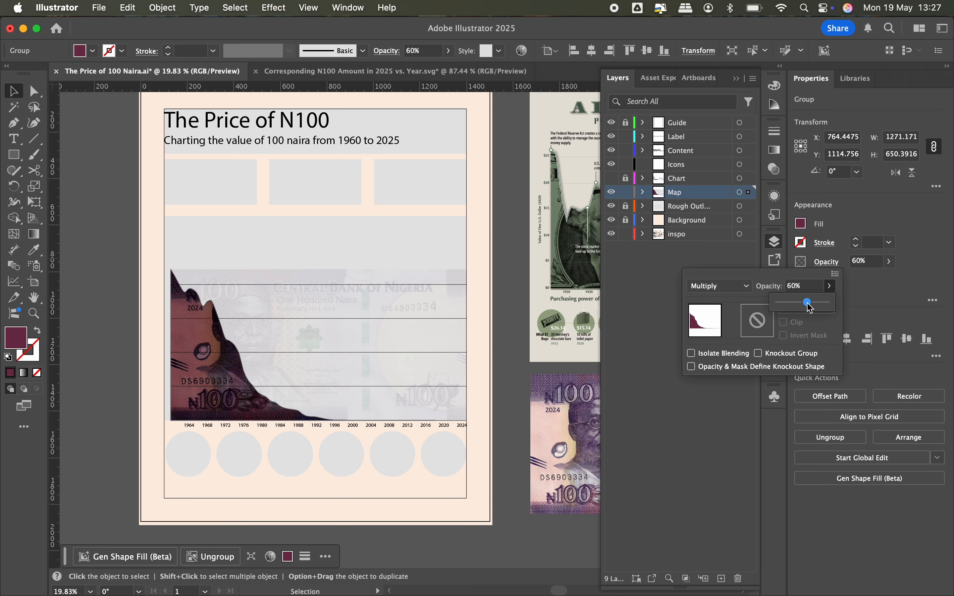
- Release the clipping mask on a duplicate of the faded background note and turn its shape into a solid burgundy fill
scroll(224, 328, right, 2)
click(224, 328)
scroll(873, 261, up, 3)
scroll(344, 375, down, 2)
key(super+alt+7)
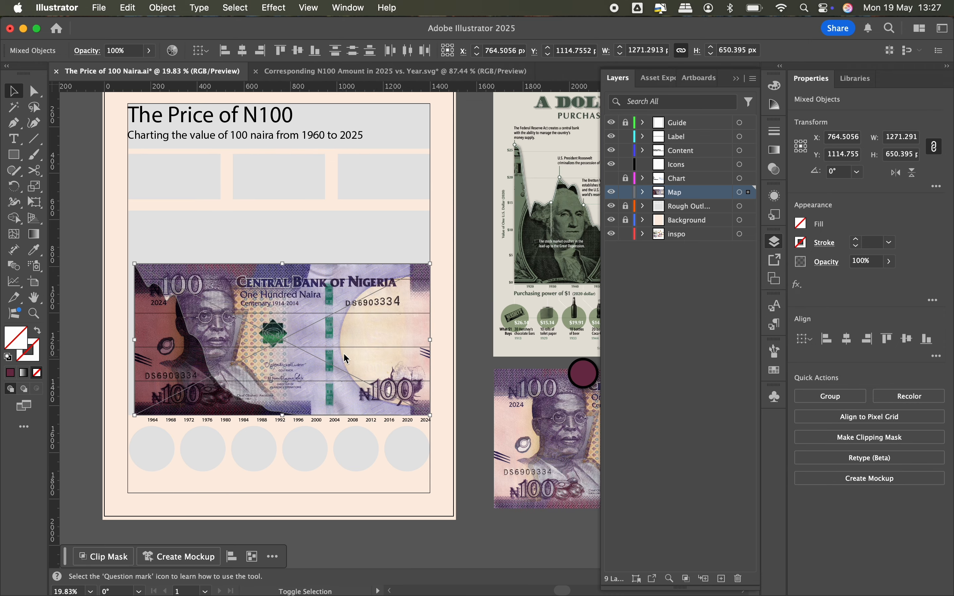
key(super+z)
key(super+z)
key(super+z)
key(super+z)
key(super+z)
key(super+z)
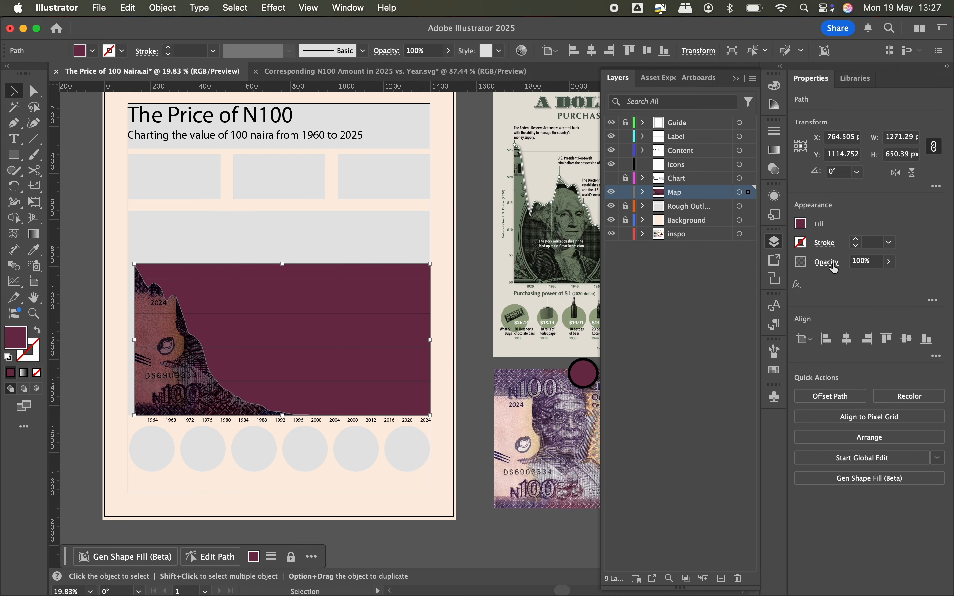
- Set the burgundy background shape to Multiply at 15% opacity
click(835, 261)
scroll(719, 286, up, 3)
click(832, 286)
drag(832, 303, 792, 311)
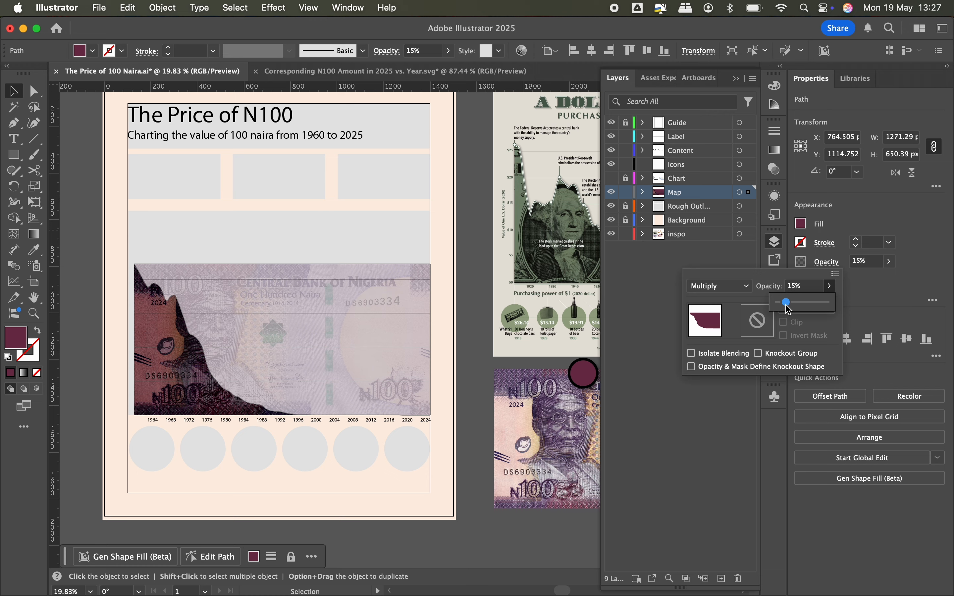
click(472, 276)
scroll(182, 324, up, 3)
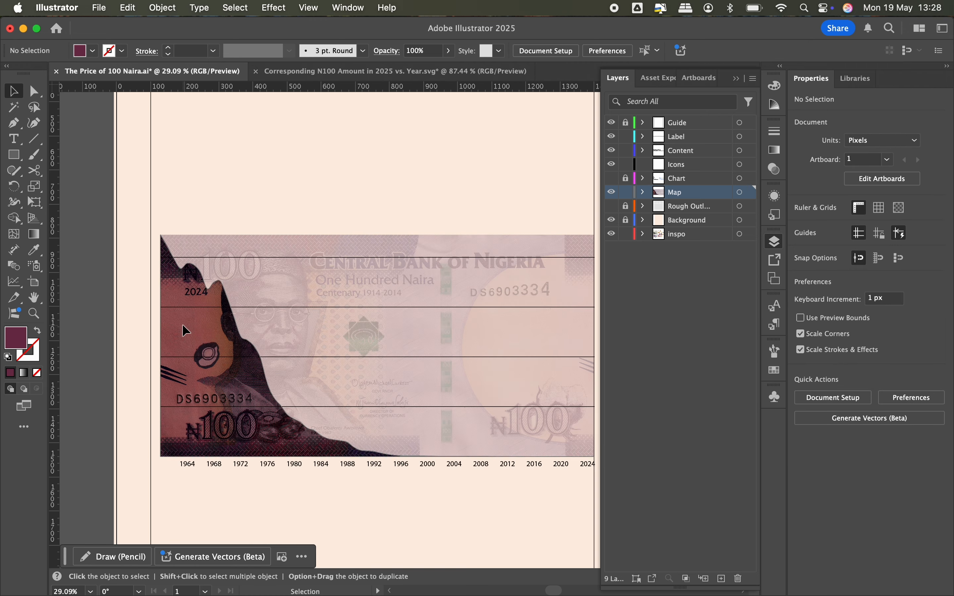
- Set the opacity of the burgundy overlay on the faded background note to 25%
scroll(182, 324, down, 3)
click(182, 324)
click(132, 364)
scroll(132, 363, right, 2)
click(350, 300)
click(872, 265)
text(25)
click(350, 228)
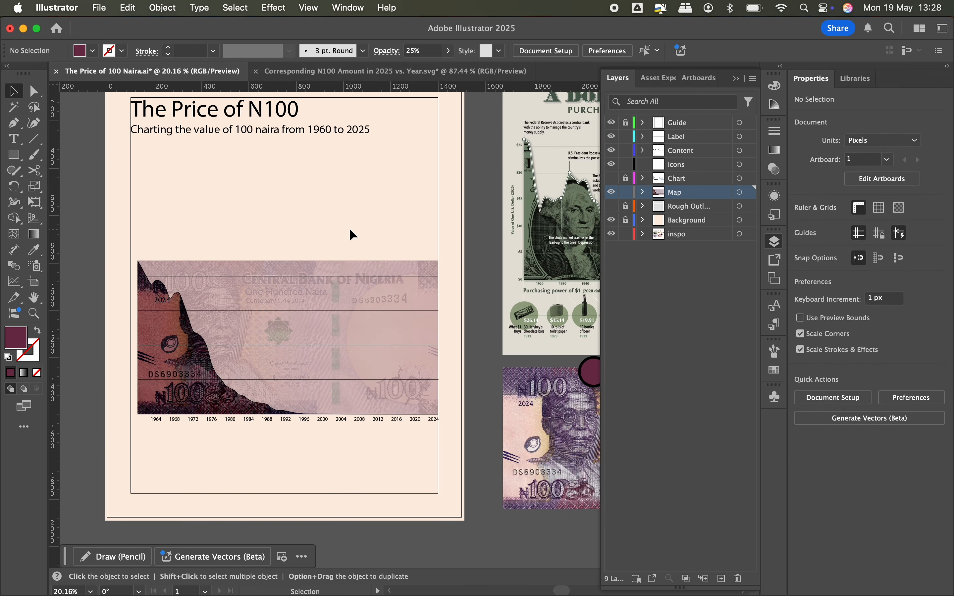
- Add a Multiply drop shadow to the banknote chart area with 40% opacity, 4 px X offset, 0 px Y offset and 10 px blur
scroll(350, 228, right, 2)
click(122, 311)
scroll(122, 311, up, 1)
scroll(121, 311, right, 2)
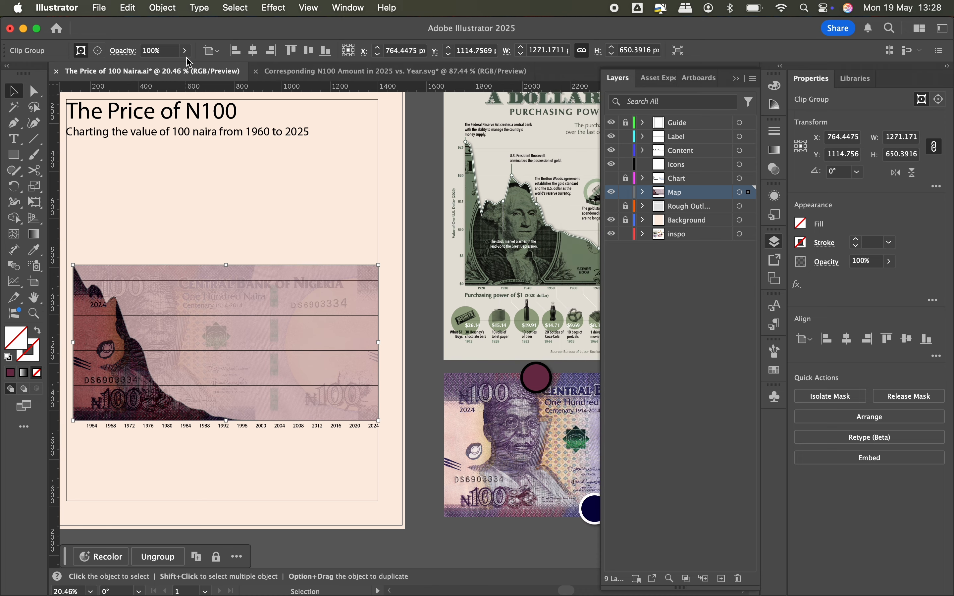
click(274, 8)
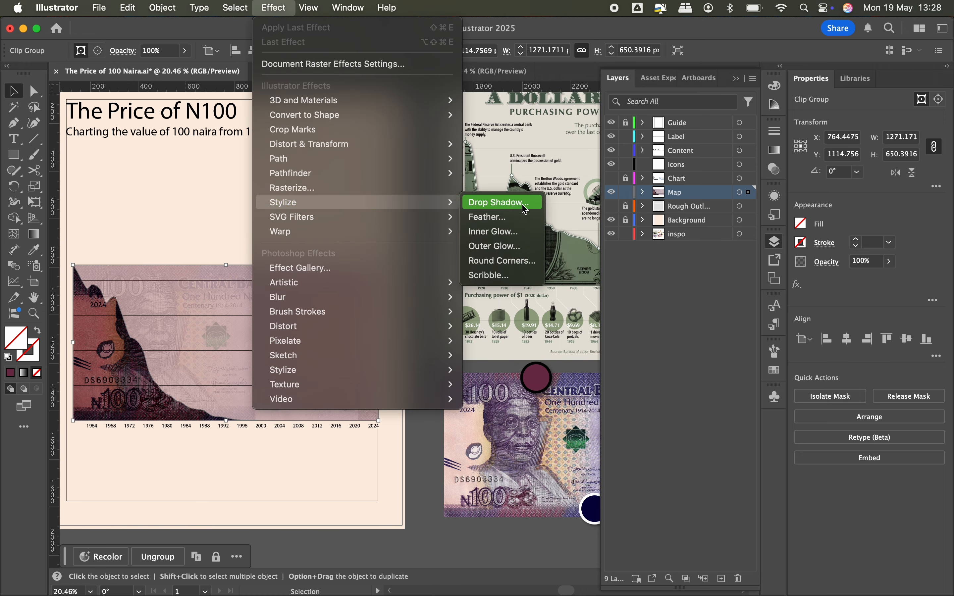
click(444, 202)
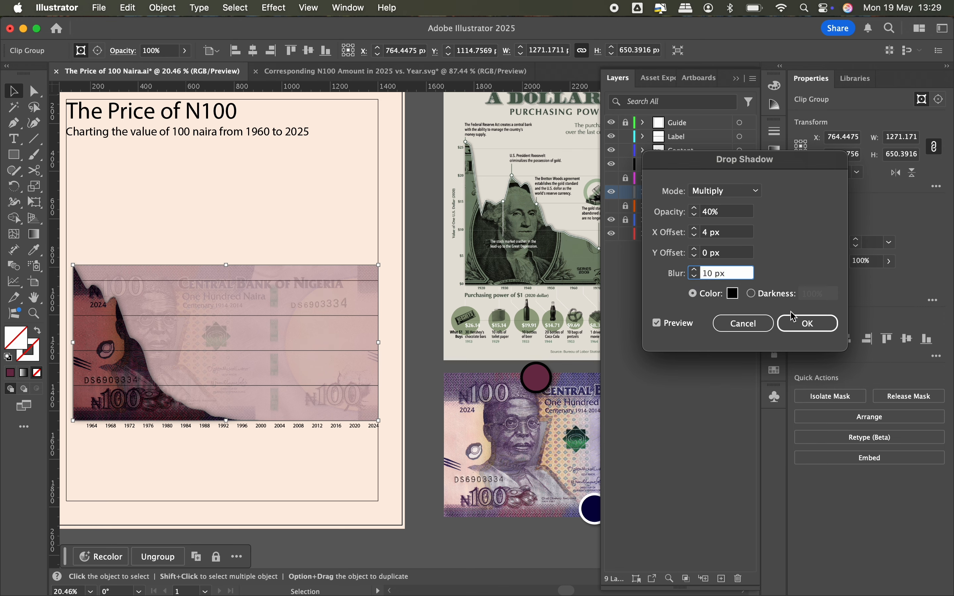
click(807, 323)
click(247, 480)
scroll(247, 480, left, 4)
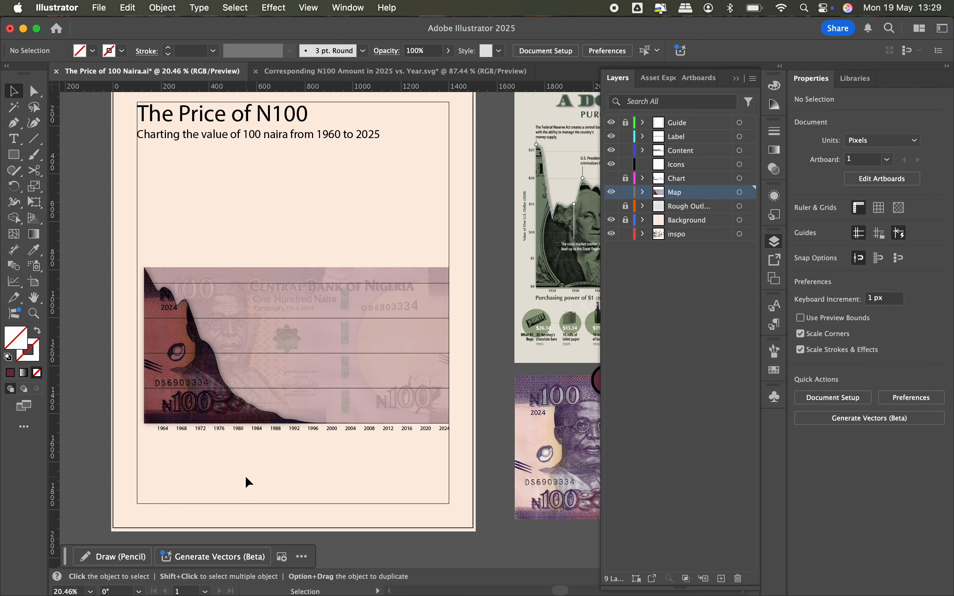
- Undo the trial repositioning of the shadowed banknote clip group
scroll(245, 476, right, 2)
scroll(245, 476, down, 3)
scroll(378, 196, up, 3)
click(149, 389)
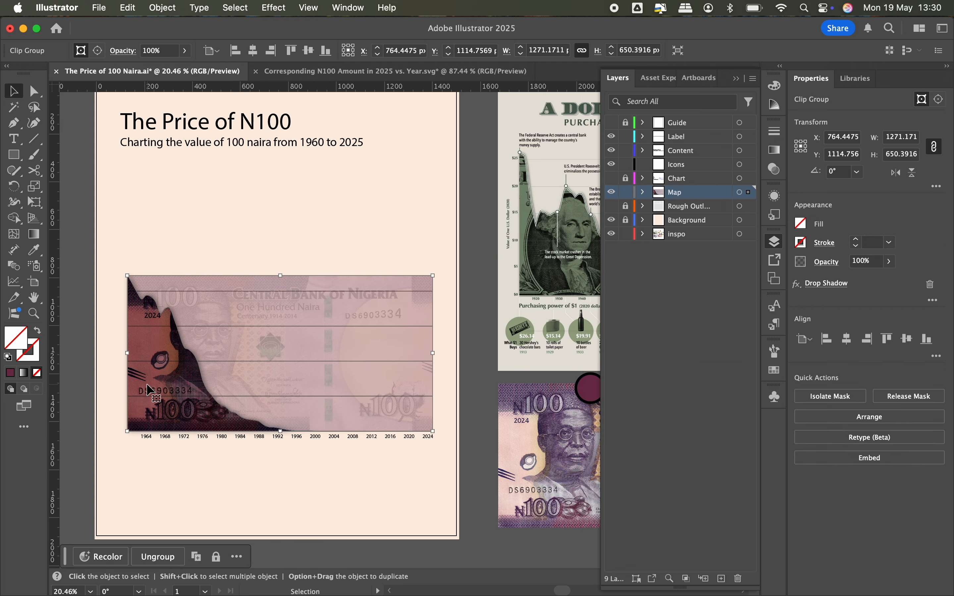
key(super+z)
key(super+z)
key(super+z)
key(super+z)
scroll(140, 352, up, 3)
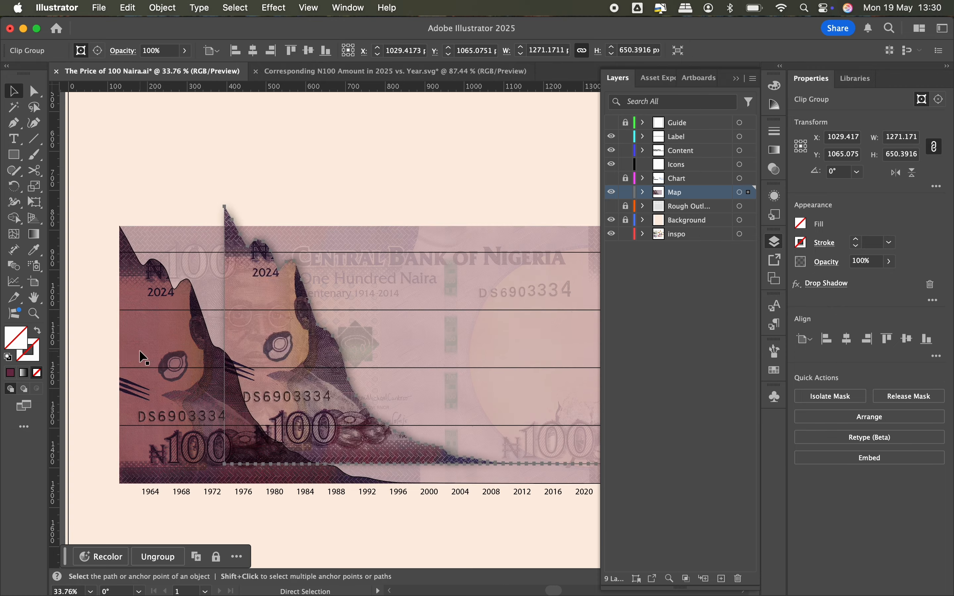
key(super+z)
key(super+z)
key(super+z)
key(super+z)
key(super+z)
key(super+z)
key(super+z)
- Lower the opacity of the burgundy overlay on the chart's banknote area
click(888, 261)
drag(867, 277, 857, 279)
drag(235, 360, 282, 332)
key(super+z)
scroll(179, 274, up, 5)
click(191, 292)
scroll(208, 265, down, 3)
click(332, 223)
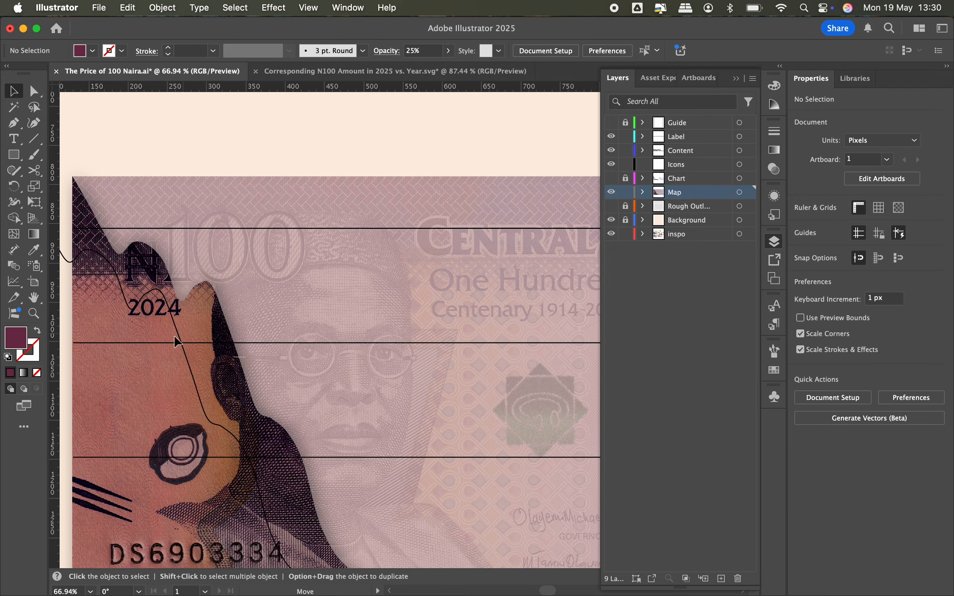
- Give the outline along the chart's curve a white 2 pt stroke
click(187, 332)
scroll(167, 250, down, 5)
scroll(235, 376, up, 4)
scroll(257, 370, down, 3)
scroll(231, 294, up, 5)
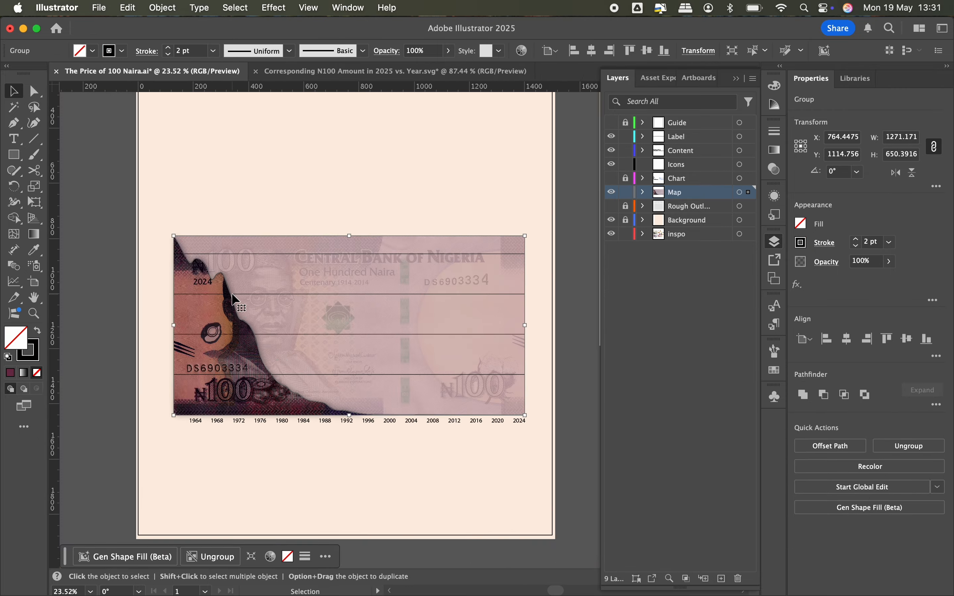
scroll(231, 294, down, 5)
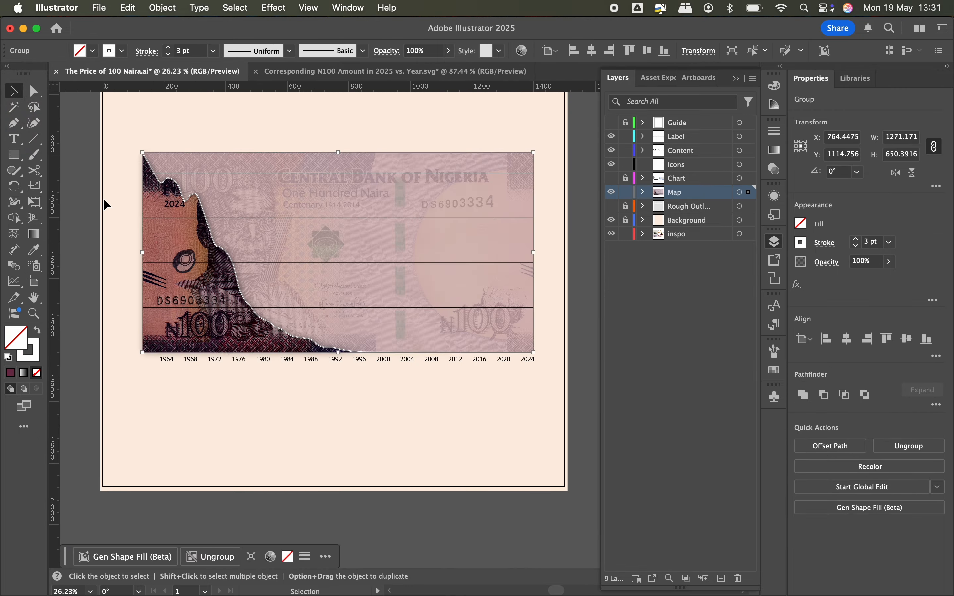
click(104, 205)
scroll(160, 197, up, 3)
click(159, 197)
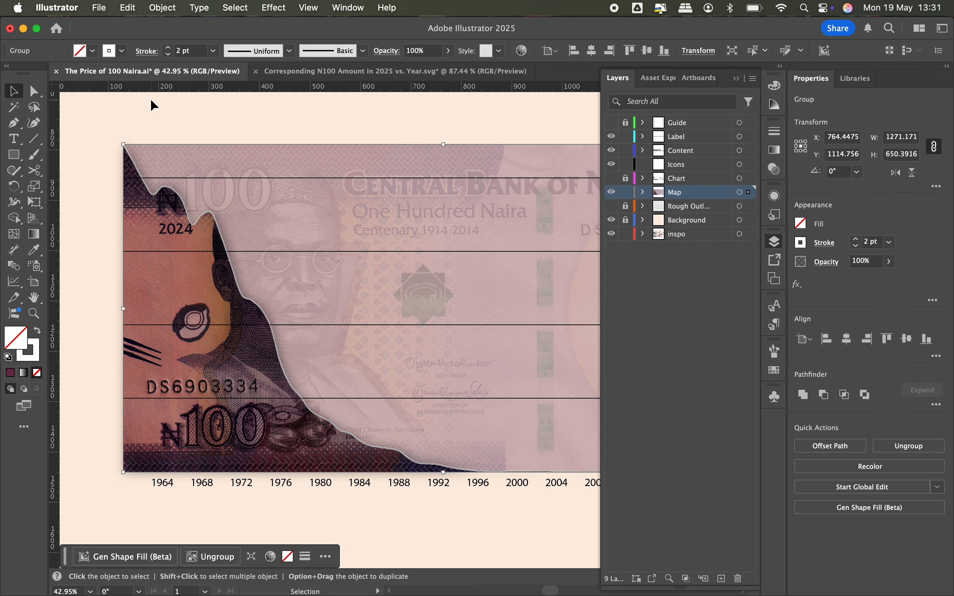
- Offset the white chart outline's path by 2 px, keeping miter joins and a miter limit of 4
click(162, 8)
mouse_move(159, 370)
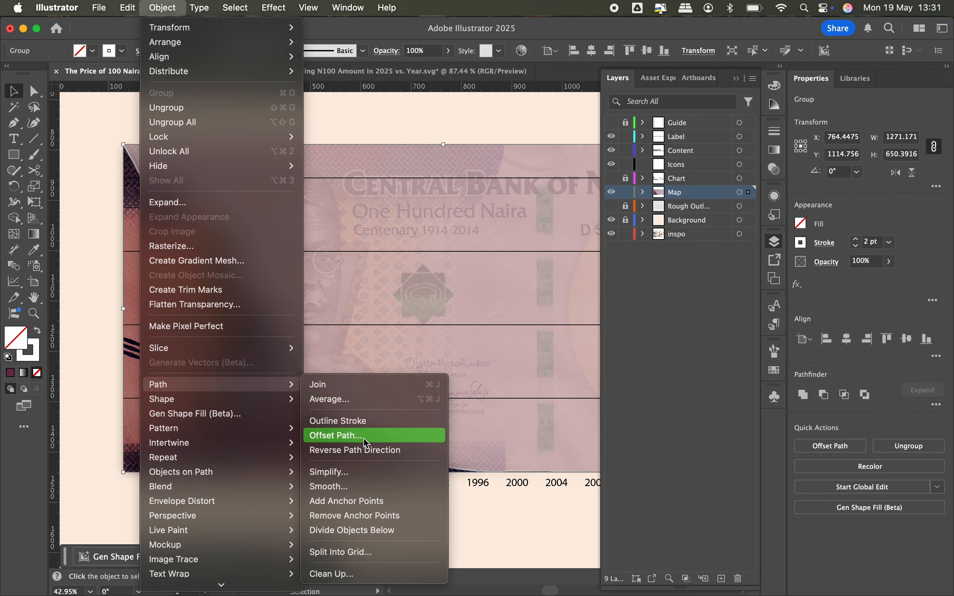
click(371, 376)
click(615, 316)
double_click(599, 273)
text(5)
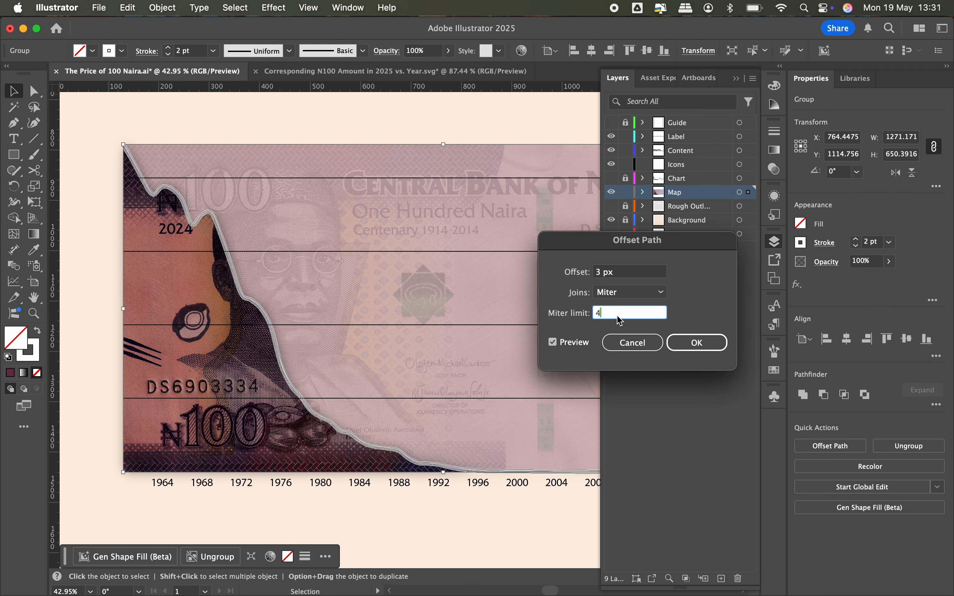
double_click(599, 273)
text(2)
key(Return)
- Thin the doubled chart outline to a 1 pt stroke
click(92, 214)
scroll(126, 205, up, 5)
click(205, 180)
scroll(91, 183, down, 8)
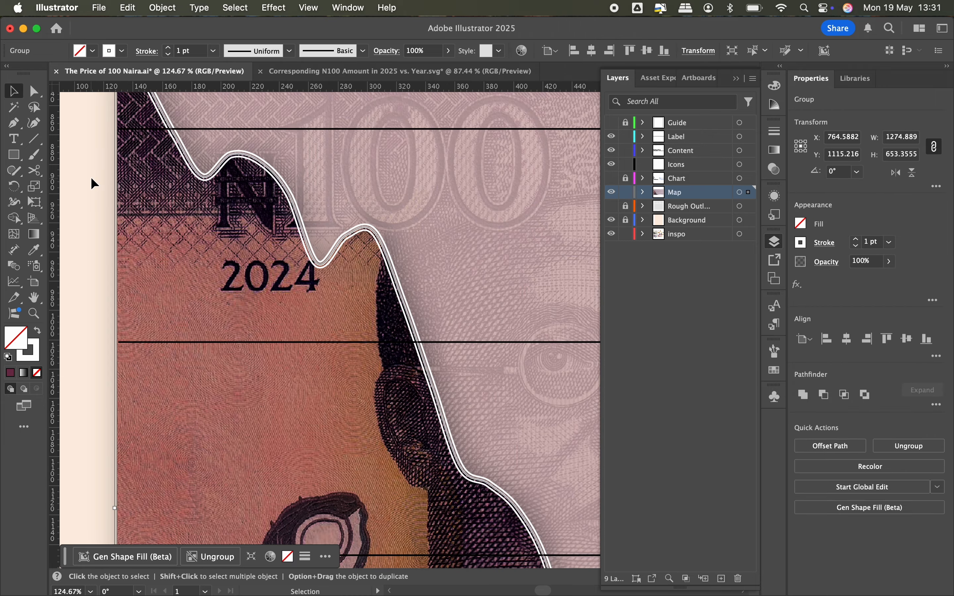
click(91, 176)
scroll(156, 145, up, 8)
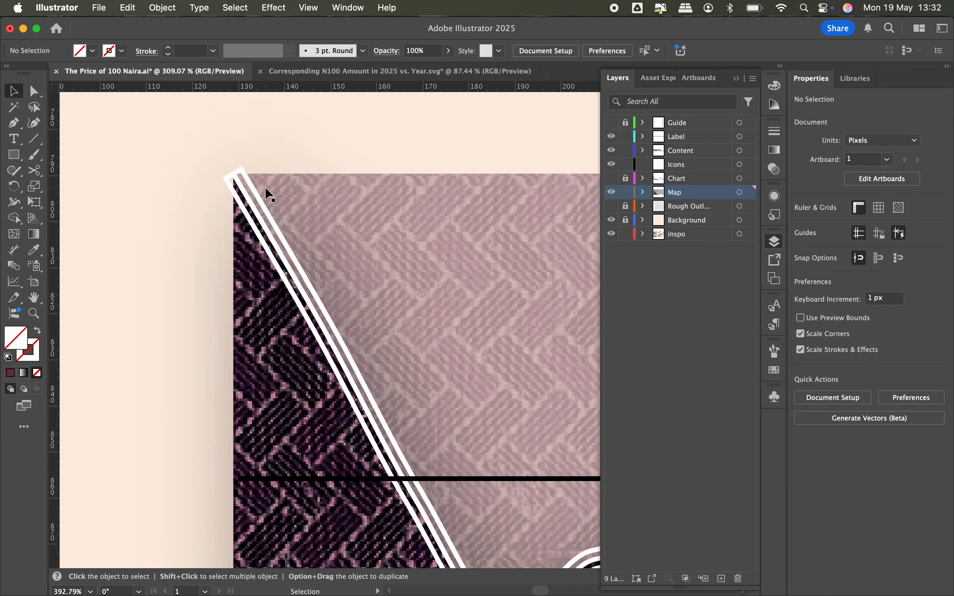
- Delete the offset outline's inner anchor points from the chart's upper-left corner down the first slope
click(270, 184)
key(a)
click(205, 173)
click(216, 180)
click(205, 173)
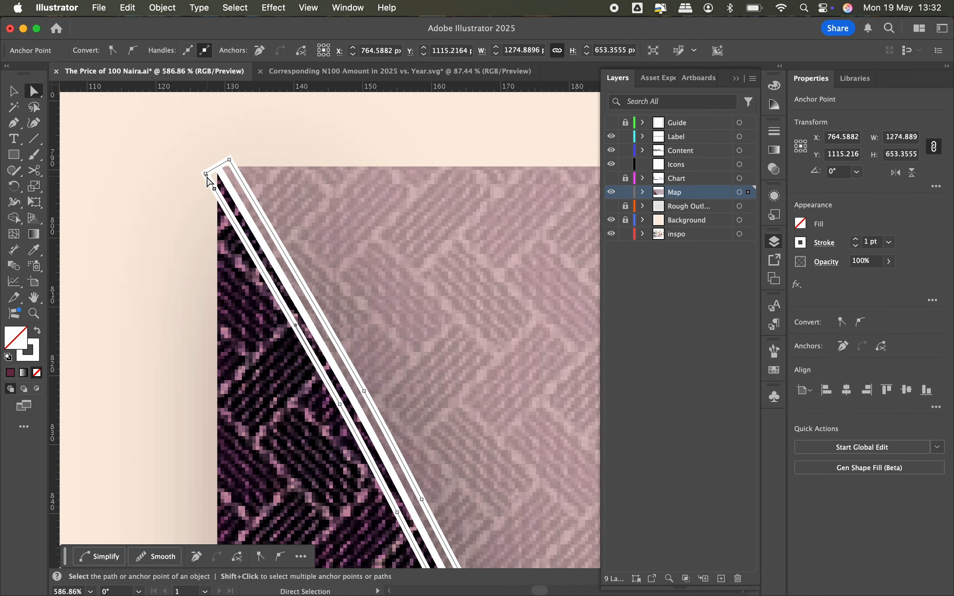
key(Delete)
scroll(208, 175, down, 4)
scroll(279, 303, down, 3)
click(351, 403)
shift+click(408, 480)
shift+click(458, 449)
key(Delete)
- Delete the inner anchor points of the offset outline over the first hump and into the dip above 2024
scroll(458, 453, down, 2)
click(395, 362)
shift+click(445, 375)
shift+click(497, 434)
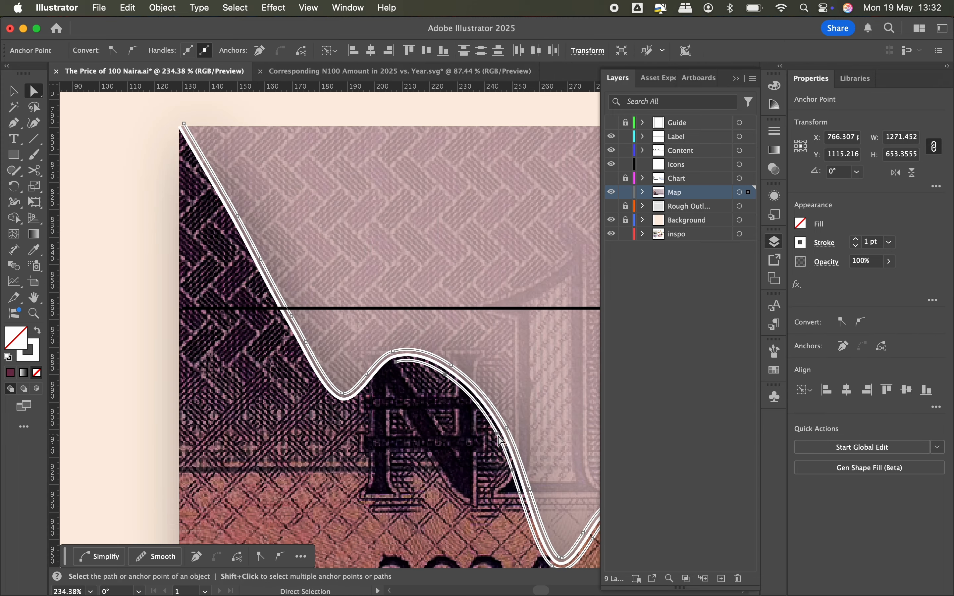
key(Delete)
scroll(497, 434, down, 4)
click(450, 446)
shift+click(477, 421)
key(Delete)
key(v)
click(498, 389)
double_click(500, 389)
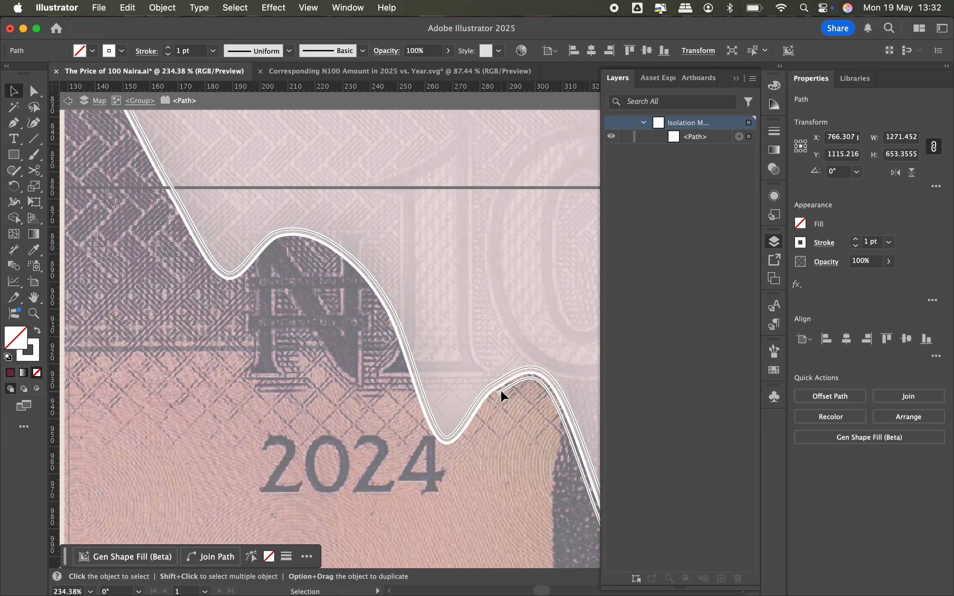
key(Escape)
click(480, 393)
key(a)
click(456, 184)
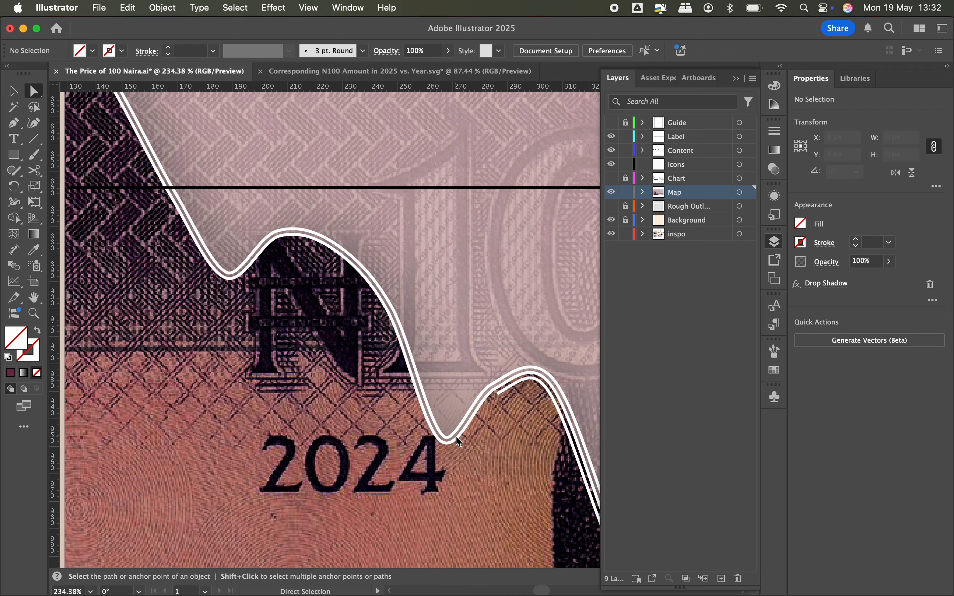
click(457, 437)
key(v)
scroll(496, 321, down, 3)
scroll(495, 321, down, 4)
click(425, 332)
scroll(283, 191, up, 5)
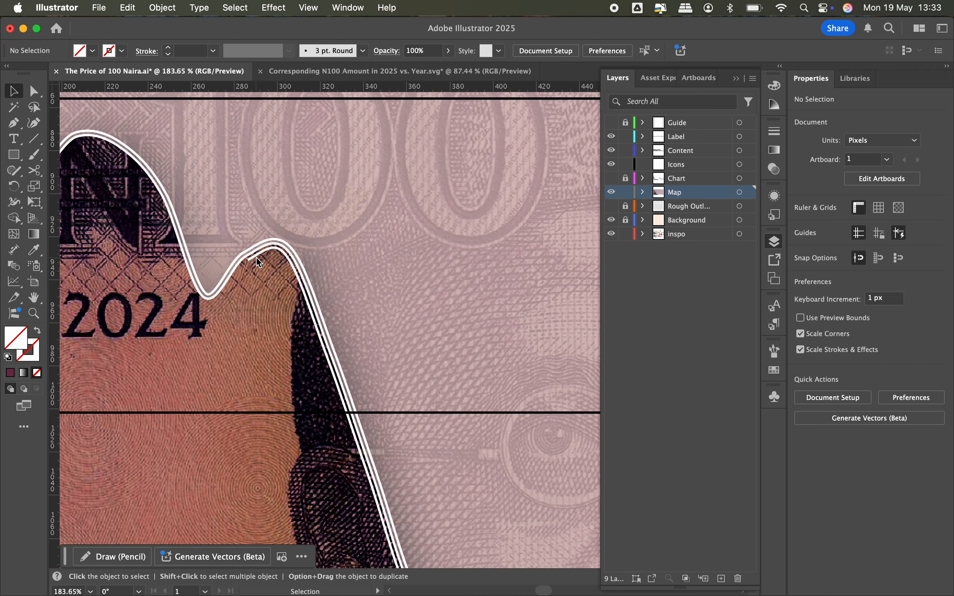
- Delete the inner anchor points of the offset outline from the second peak down the steep slope
key(a)
click(253, 257)
scroll(252, 256, up, 4)
click(238, 267)
shift+click(256, 256)
shift+click(330, 251)
scroll(330, 251, down, 3)
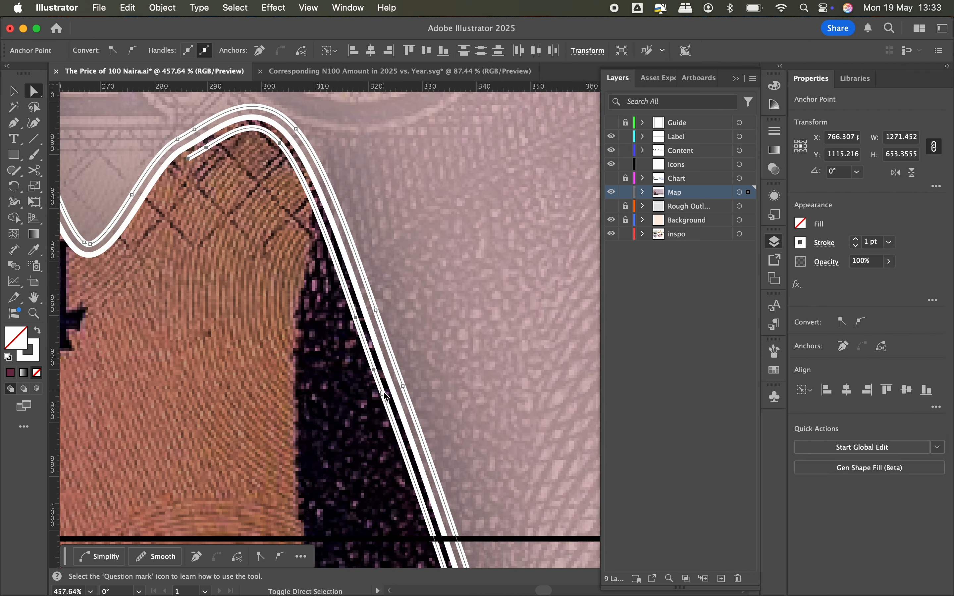
scroll(386, 396, down, 10)
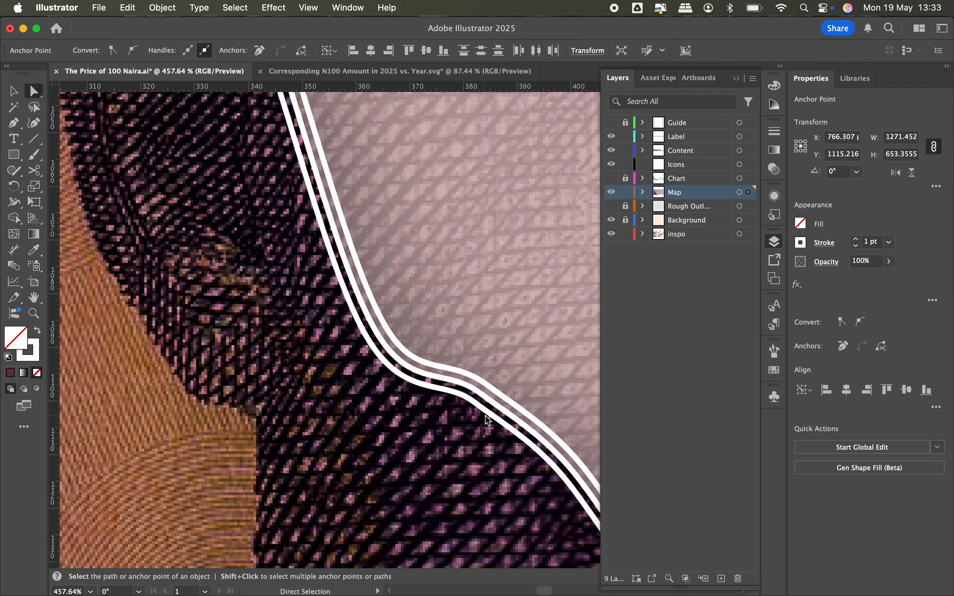
scroll(495, 419, down, 4)
click(448, 324)
shift+click(550, 517)
key(Delete)
- Delete the inner anchor points of the offset outline along the lower slope towards 1984
scroll(552, 524, down, 4)
scroll(551, 524, down, 3)
click(454, 291)
shift+click(484, 404)
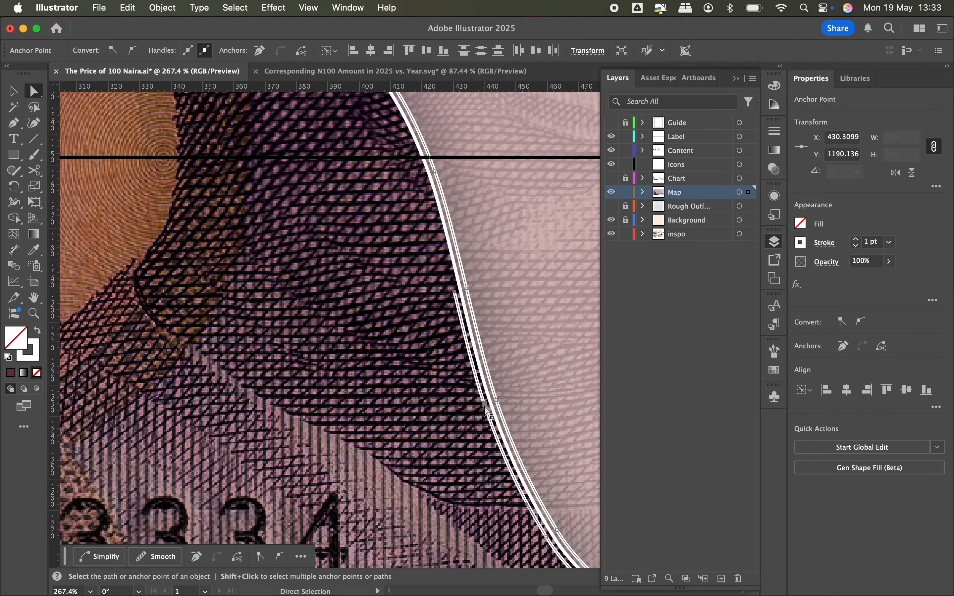
scroll(489, 412, down, 5)
scroll(483, 400, down, 10)
scroll(483, 400, right, 8)
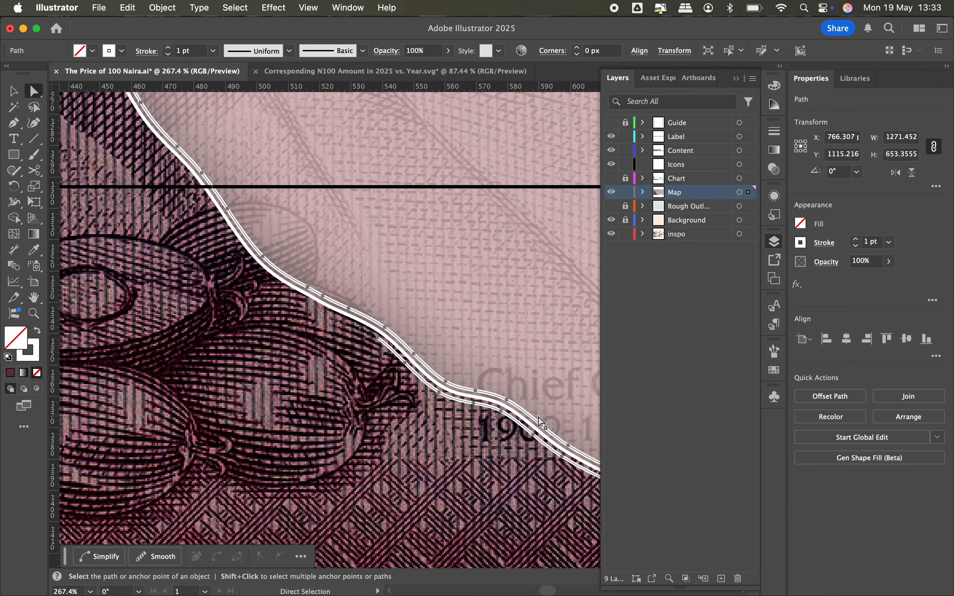
scroll(441, 341, down, 10)
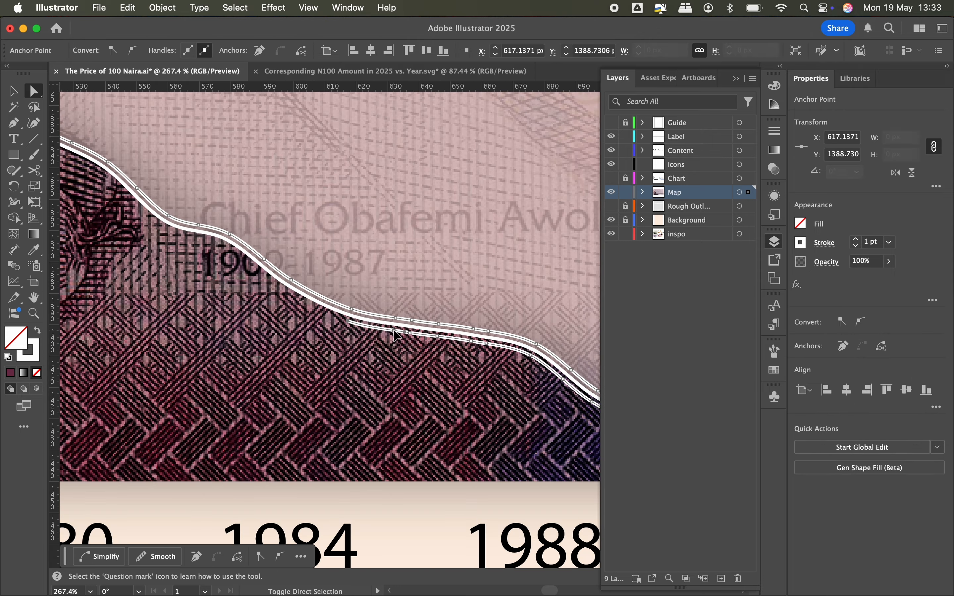
- Delete the inner anchor points of the offset outline along the flattening curve between 1984 and 1996
scroll(474, 211, up, 5)
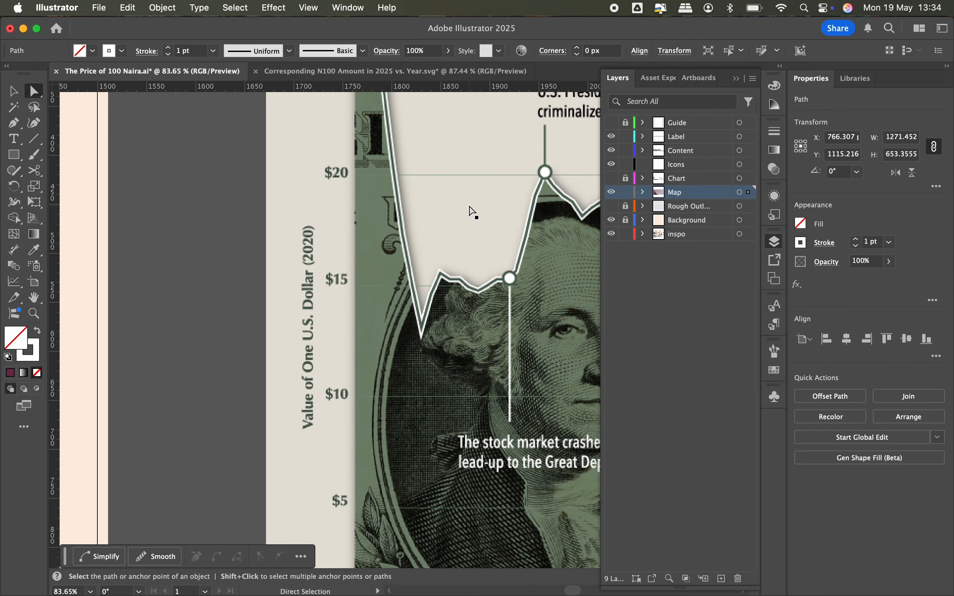
scroll(470, 207, down, 5)
scroll(470, 207, left, 5)
key(v)
click(470, 207)
scroll(347, 335, up, 10)
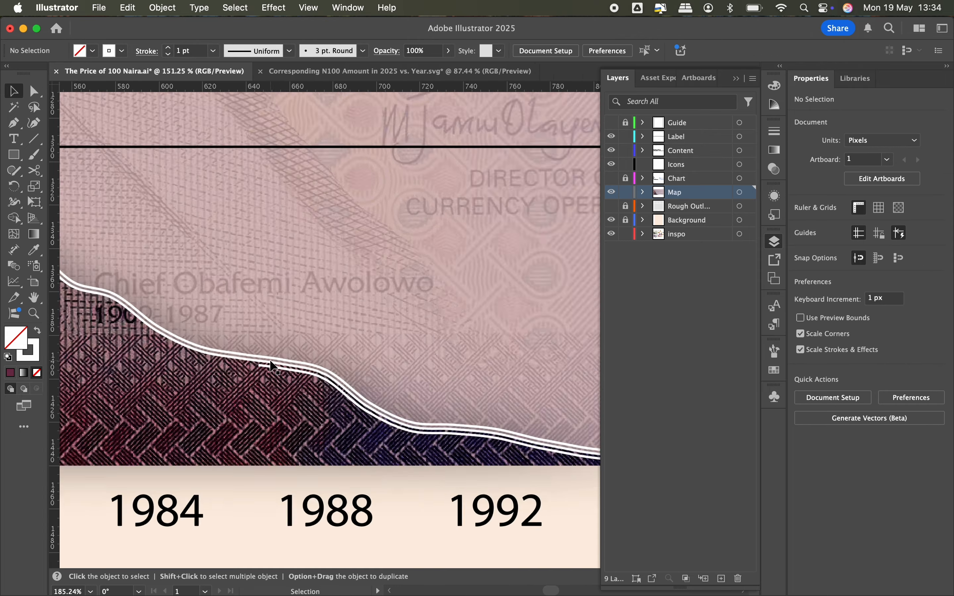
super+click(278, 371)
scroll(425, 448, right, 5)
scroll(433, 459, down, 2)
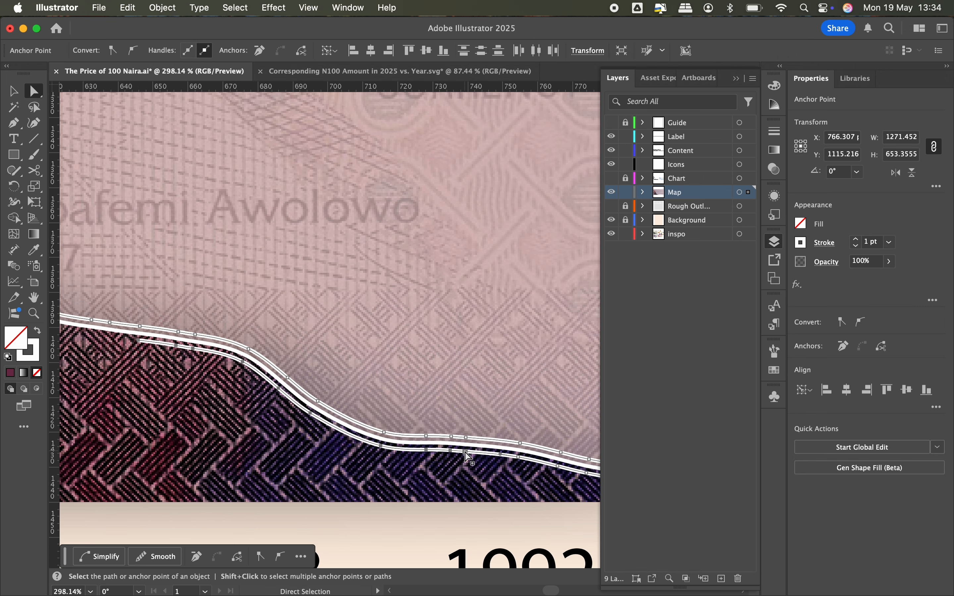
scroll(468, 458, down, 3)
scroll(469, 457, right, 5)
scroll(539, 466, right, 5)
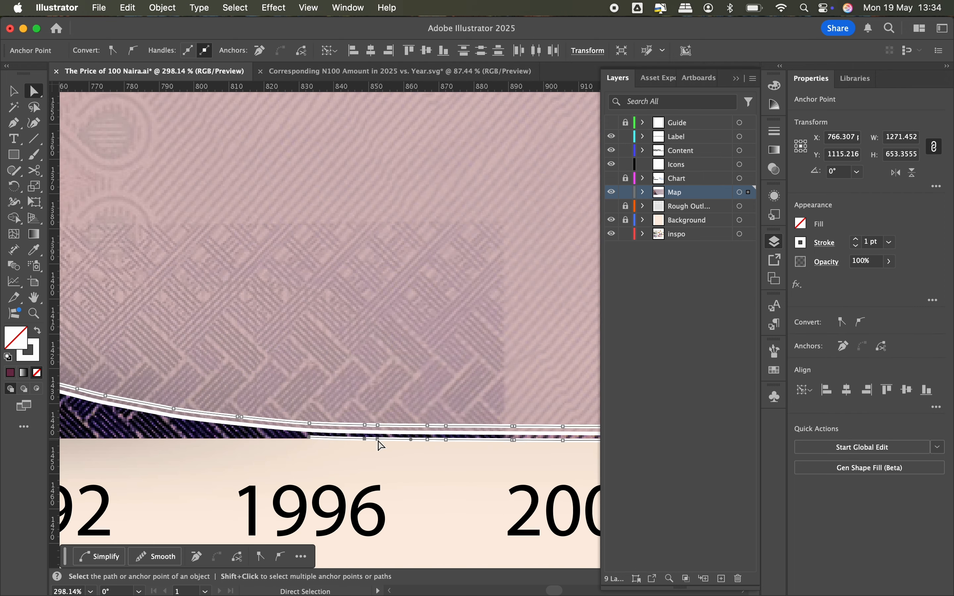
scroll(388, 431, right, 5)
scroll(388, 431, down, 1)
key(Delete)
- Remove the offset outline's lower line along the baseline from about 2000 to 2008
scroll(512, 425, right, 6)
click(299, 429)
shift+click(529, 433)
key(Delete)
scroll(566, 436, right, 8)
click(270, 418)
shift+click(316, 418)
key(Delete)
- Remove the remaining lower anchor points of the offset outline from 2012 to the chart's right end
scroll(398, 422, right, 8)
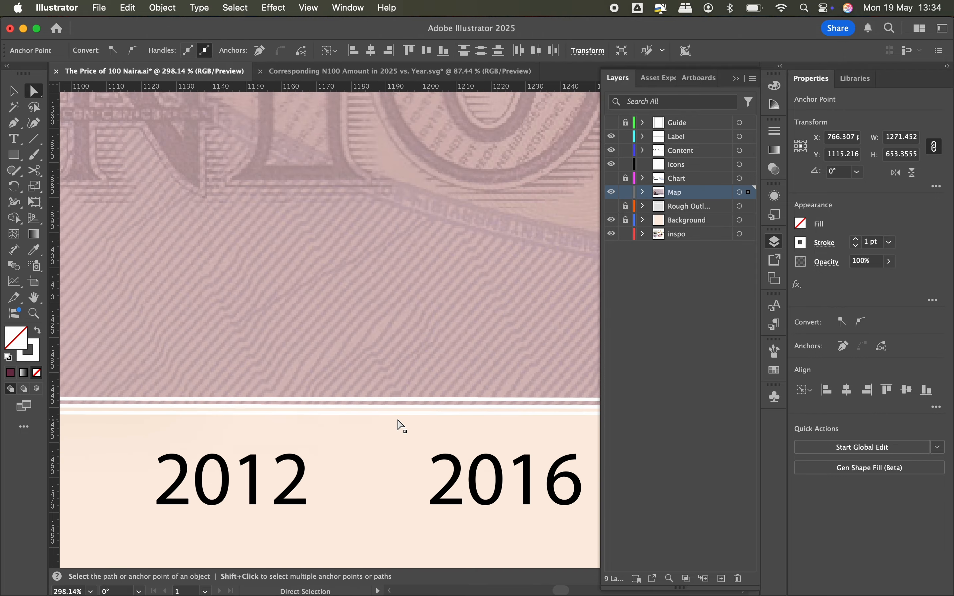
scroll(399, 424, down, 4)
scroll(408, 412, up, 6)
click(408, 420)
key(Delete)
scroll(407, 413, up, 3)
key(Delete)
key(super+z)
click(411, 410)
shift+click(435, 409)
key(Delete)
drag(435, 384, 410, 384)
click(410, 408)
scroll(409, 408, down, 5)
scroll(410, 410, down, 6)
key(super+z)
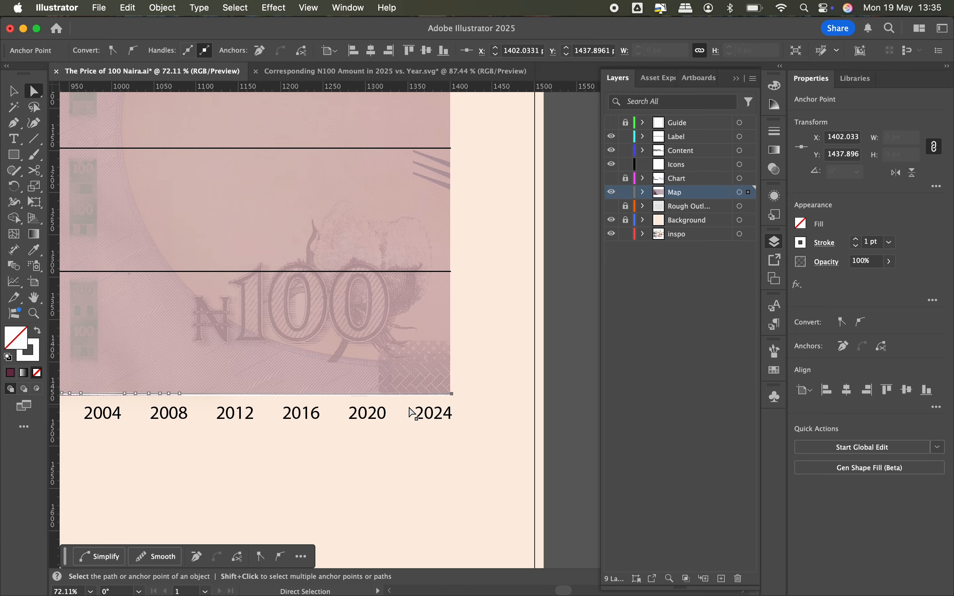
- Preview the whole infographic full screen to check the trimmed white outline and shadow on the chart
key(v)
click(219, 157)
scroll(205, 205, up, 5)
click(204, 294)
scroll(122, 230, down, 3)
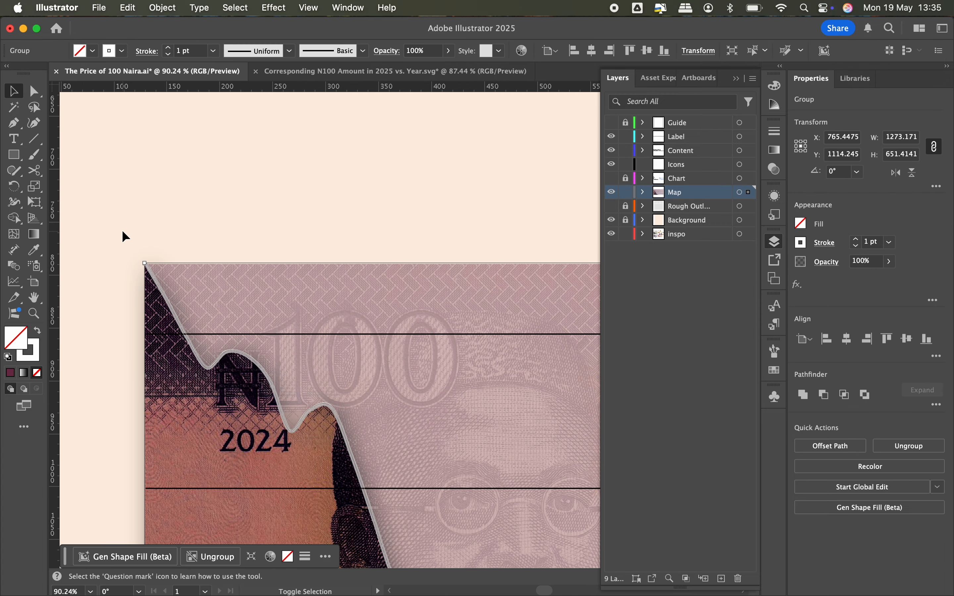
key(shift+f)
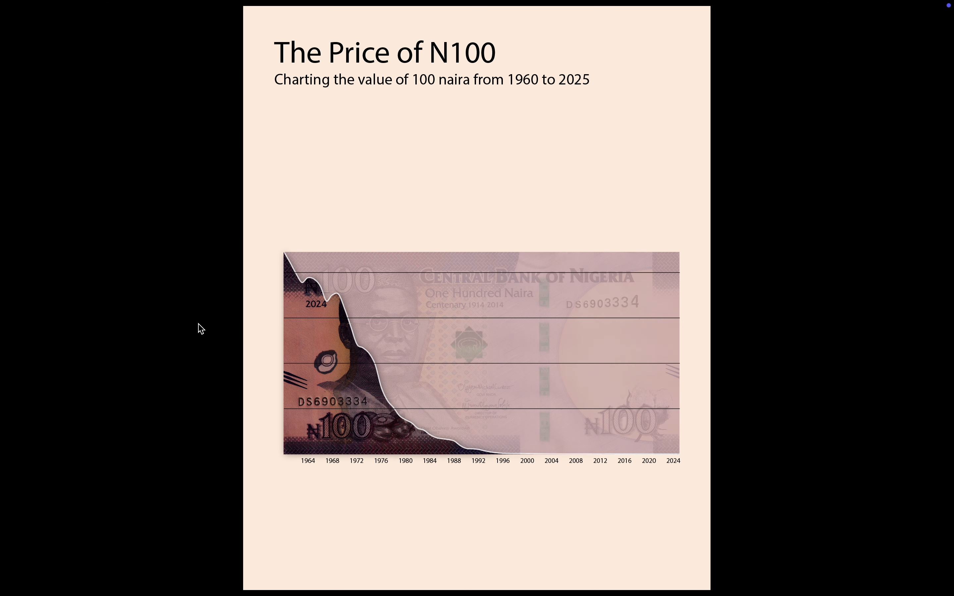
key(Escape)
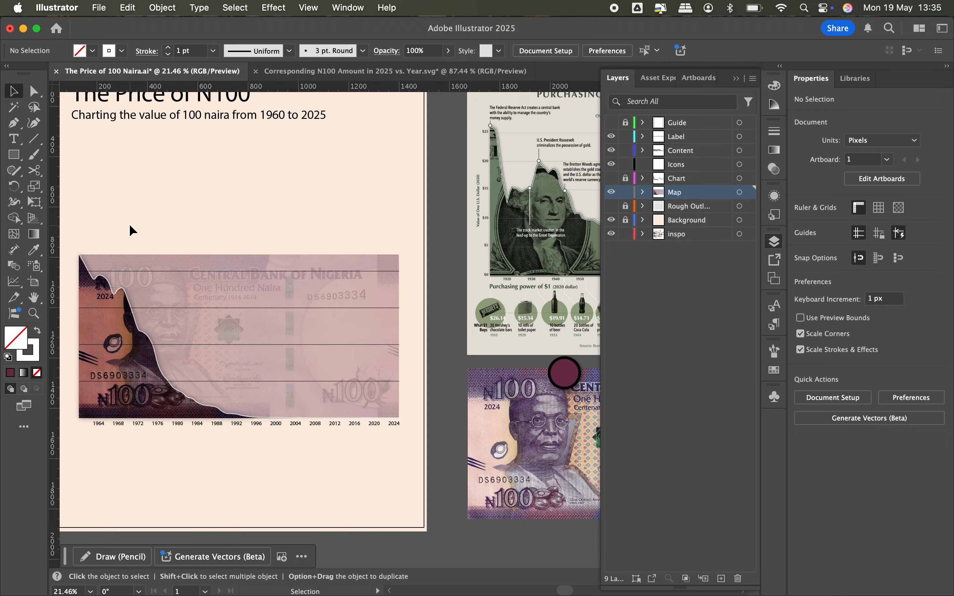
scroll(131, 226, up, 3)
scroll(130, 226, down, 2)
key(shift+f)
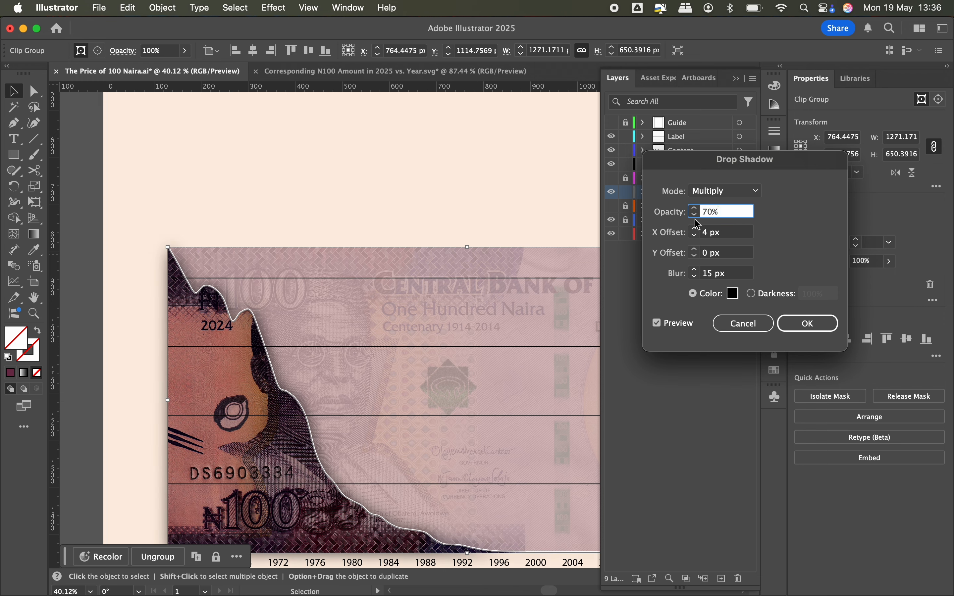
- Apply the chart's drop shadow at 70% opacity, 4 px X offset and 15 px blur, and lower the burgundy overlay's opacity to 11%
key(Return)
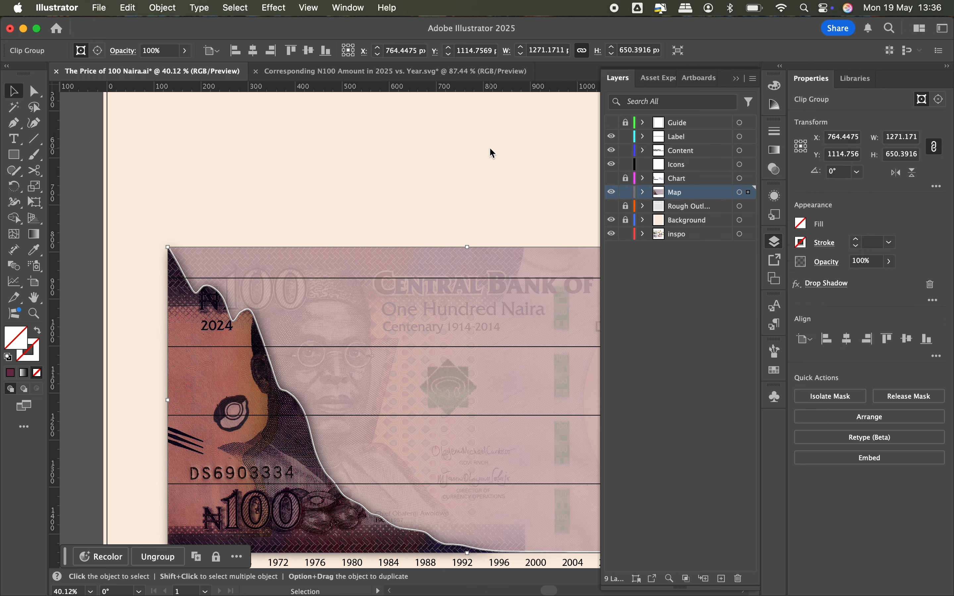
click(489, 147)
scroll(488, 146, down, 3)
scroll(487, 147, right, 5)
scroll(488, 146, left, 5)
key(v)
click(450, 249)
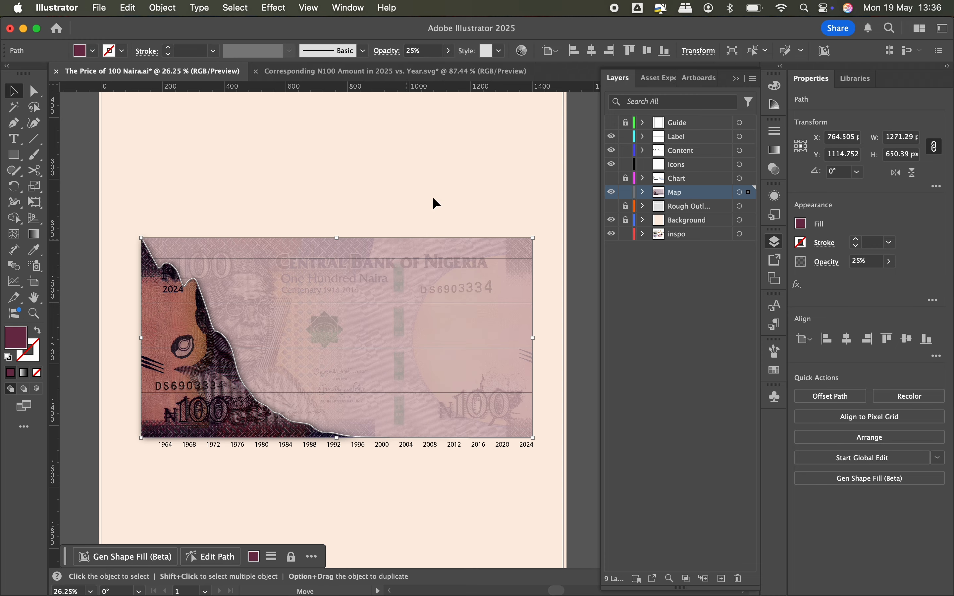
drag(872, 279, 848, 281)
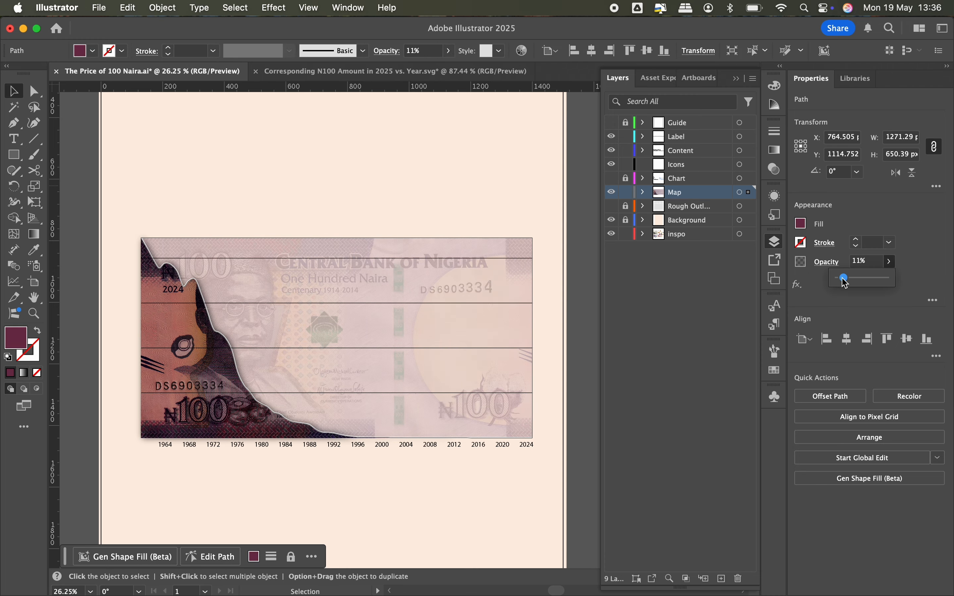
- Lock the burgundy overlay that covers the faded banknote
click(440, 196)
drag(440, 196, 483, 244)
key(super+2)
scroll(483, 244, down, 3)
scroll(483, 244, left, 1)
click(291, 364)
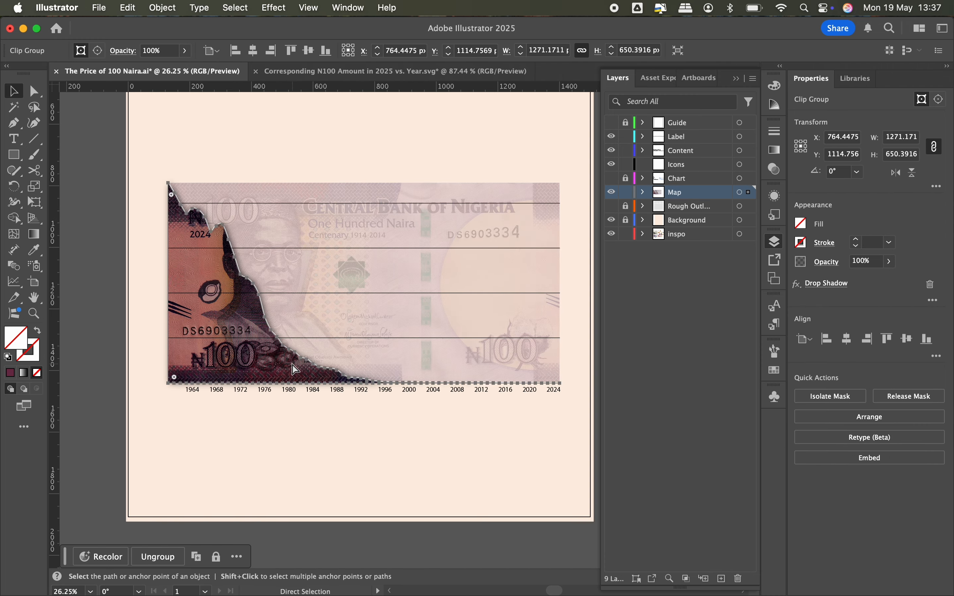
drag(292, 364, 426, 353)
scroll(426, 352, left, 2)
key(Delete)
- Preview the infographic full screen to check the lighter burgundy tint on the banknote
scroll(312, 456, up, 3)
scroll(156, 435, down, 4)
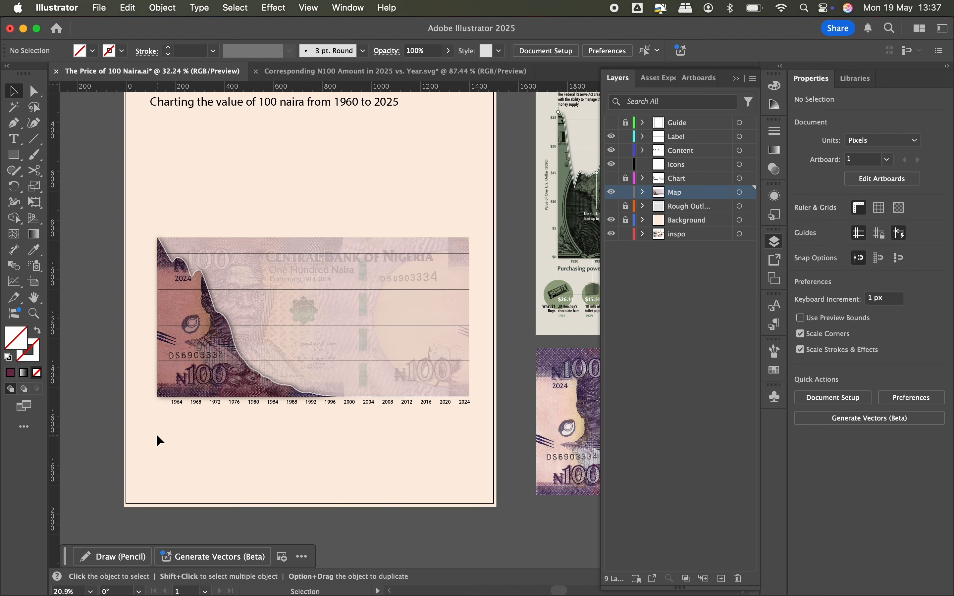
scroll(157, 437, left, 2)
scroll(158, 437, up, 1)
key(shift+f)
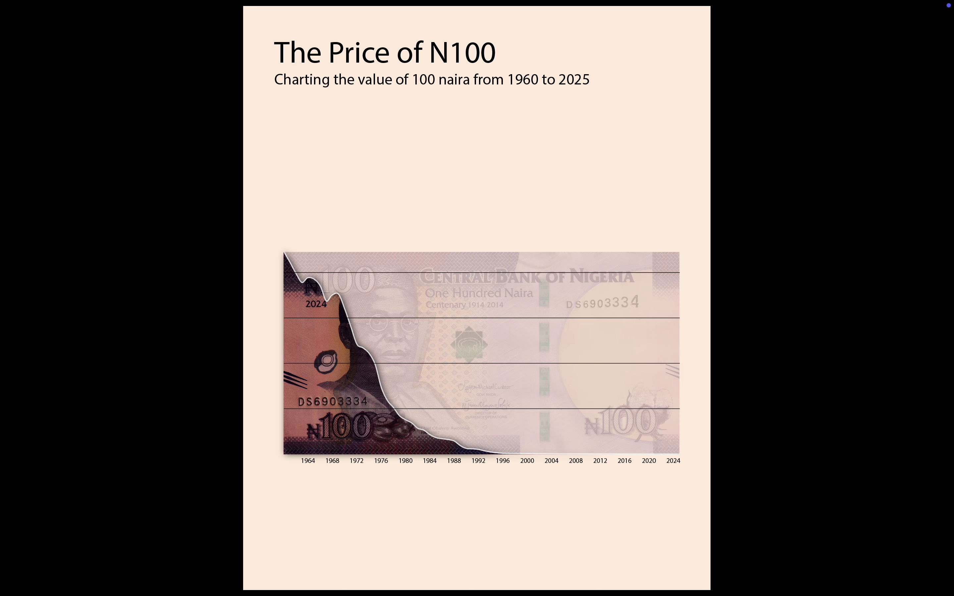
key(Escape)
- Lower the faded background banknote's opacity to 48%
click(889, 261)
drag(888, 277, 861, 278)
click(887, 261)
click(455, 503)
scroll(455, 504, right, 3)
scroll(455, 503, down, 1)
- Isolate the white double outline and nudge one of its lines vertically to adjust the gap between the two
click(178, 298)
scroll(178, 298, up, 6)
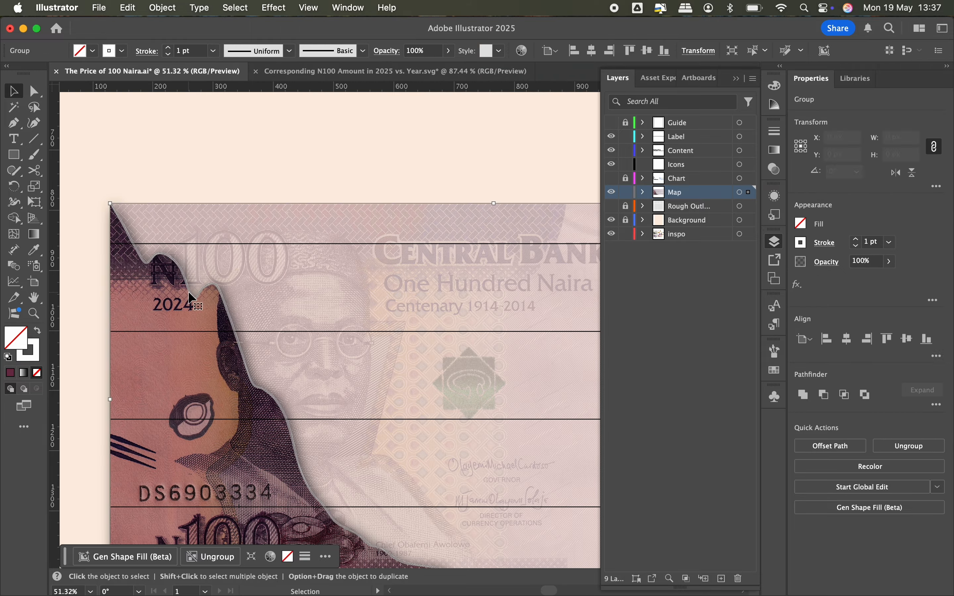
double_click(193, 291)
scroll(194, 290, up, 4)
key(Up)
key(Up)
key(Down)
scroll(194, 291, up, 1)
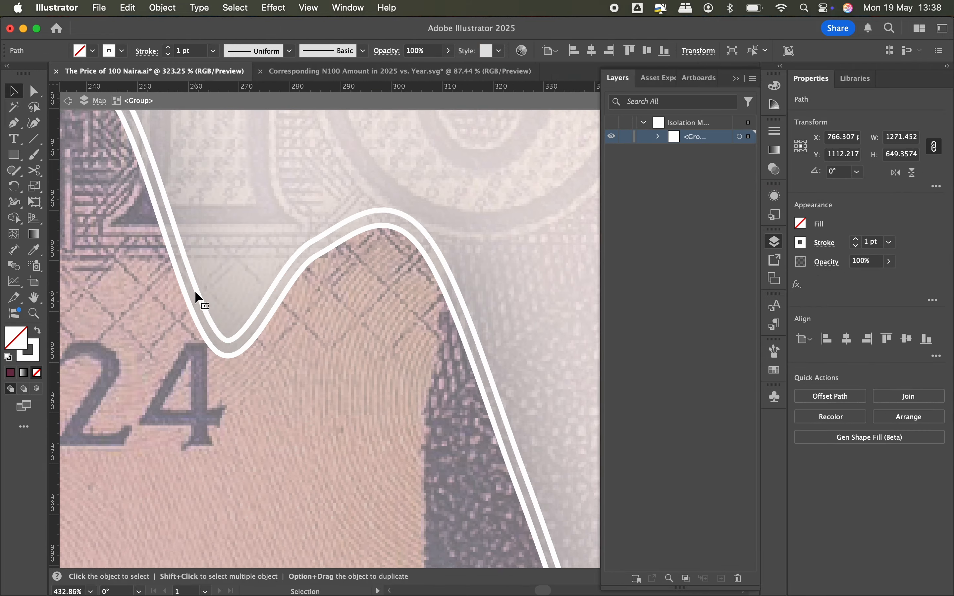
scroll(195, 290, down, 8)
- Set the stroke weight of the white outline along the chart's curve to 1.5 pt
double_click(234, 245)
scroll(234, 245, left, 3)
click(236, 221)
click(168, 48)
click(97, 122)
scroll(97, 122, down, 4)
scroll(98, 122, up, 4)
click(154, 126)
text(1.5)
click(113, 254)
- Preview the artboard full screen to check the thickened white outline
scroll(114, 253, down, 5)
key(shift+f)
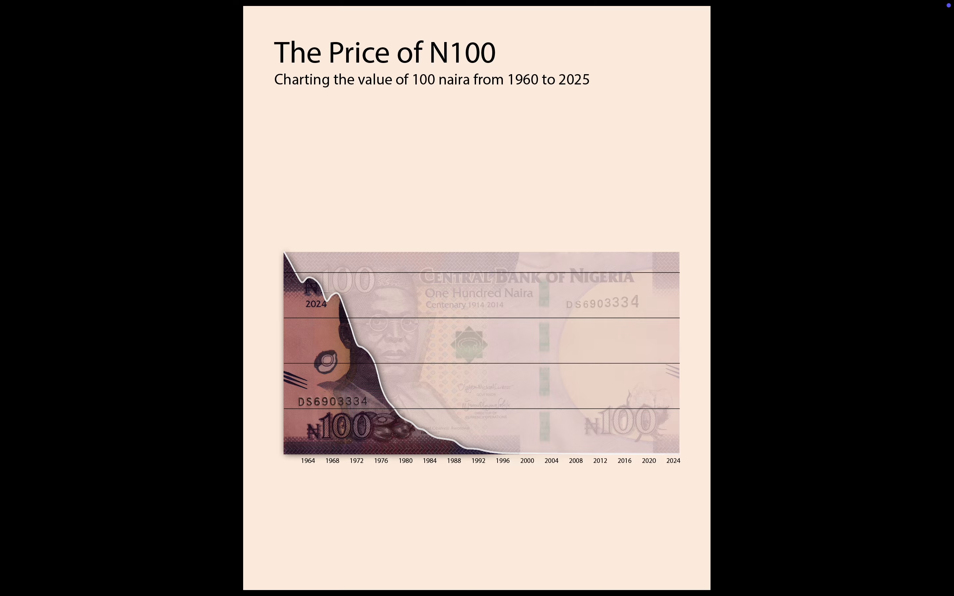
key(Escape)
- Split the horizontal gridlines with the Scissors tool where they cross the chart's curve
scroll(360, 391, up, 6)
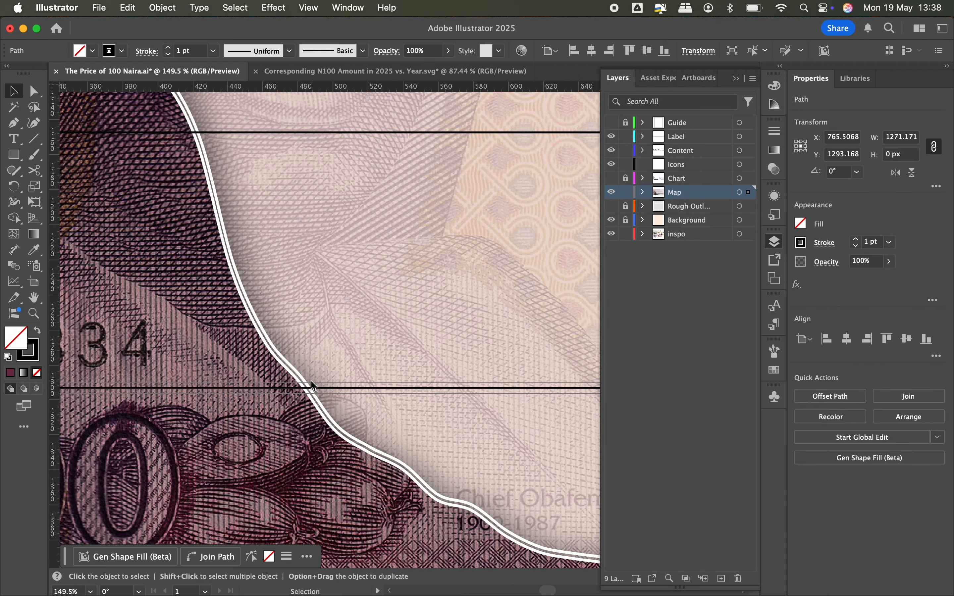
key(c)
scroll(352, 366, down, 3)
scroll(276, 296, up, 5)
scroll(276, 296, left, 5)
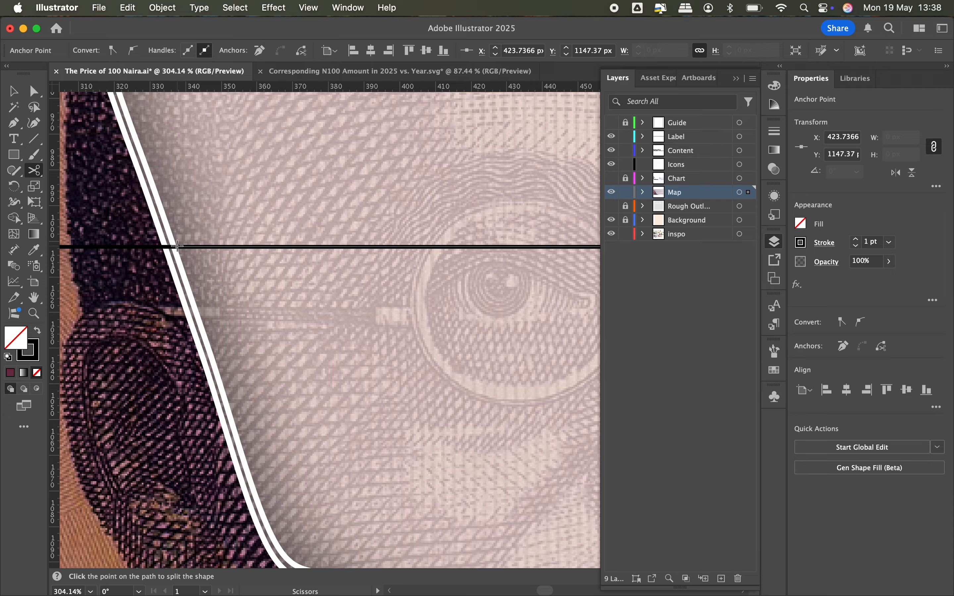
click(178, 246)
scroll(178, 246, down, 3)
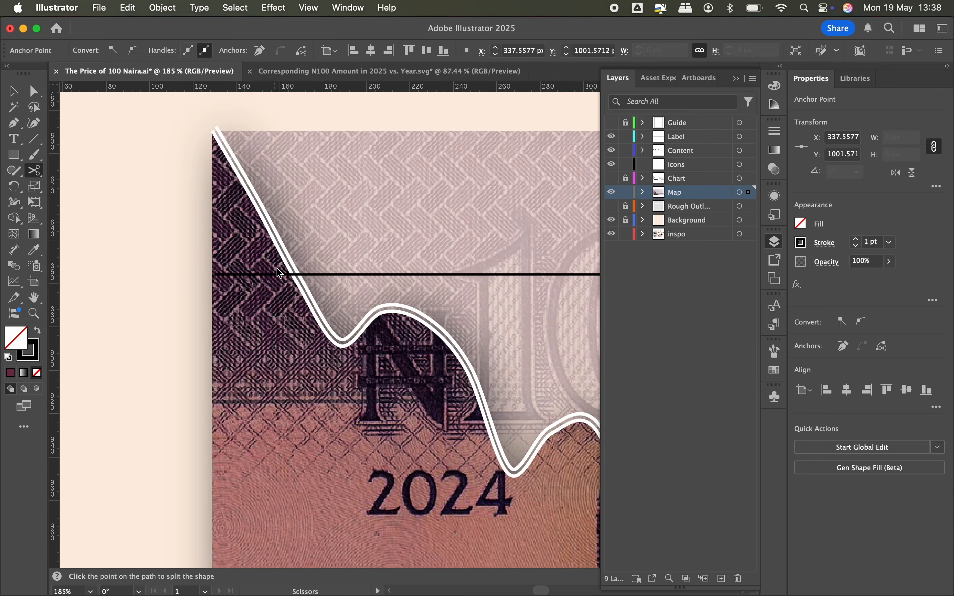
click(290, 276)
- Recolour the parts of the upper two gridlines inside the dark chart area to a white stroke
key(v)
click(122, 51)
click(31, 95)
click(153, 314)
scroll(155, 300, down, 5)
scroll(257, 307, up, 1)
click(257, 305)
click(121, 50)
click(30, 95)
click(100, 280)
- Extend the black outer parts of the second and third gridlines leftwards to meet the white outline
scroll(270, 311, up, 6)
click(283, 280)
drag(288, 280, 276, 280)
click(298, 281)
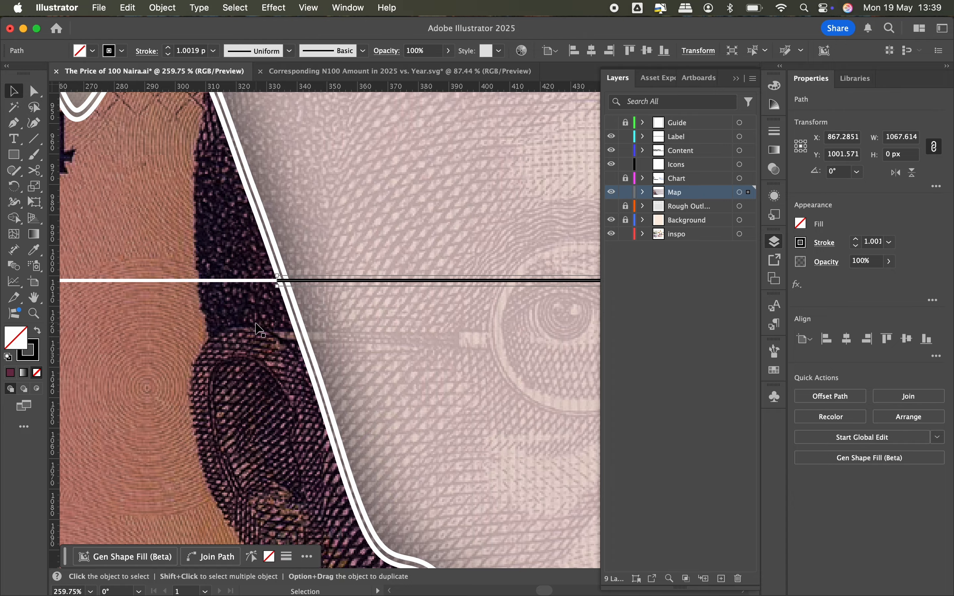
scroll(277, 280, down, 5)
click(263, 332)
click(263, 329)
scroll(263, 329, up, 5)
drag(349, 326, 332, 327)
click(355, 327)
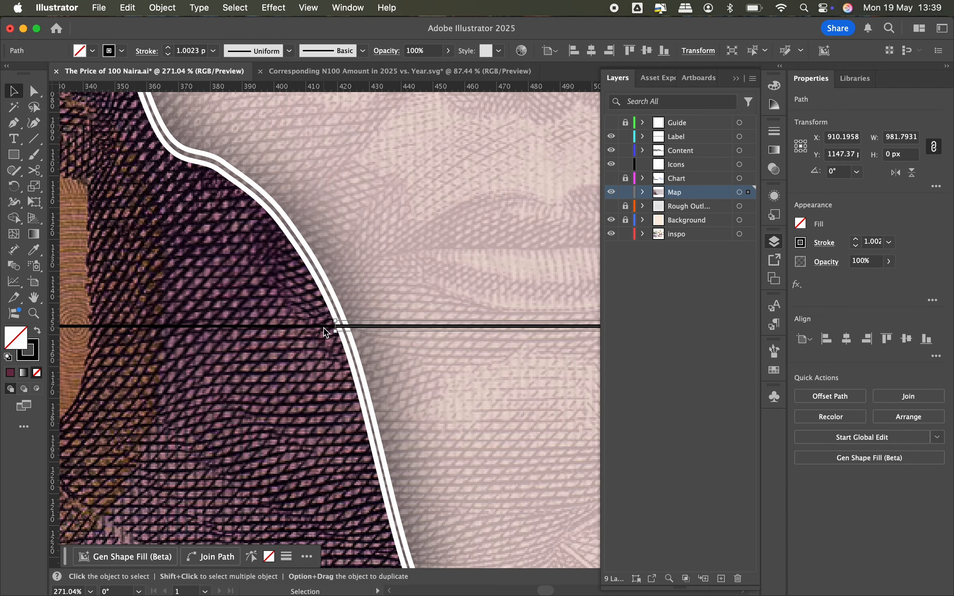
- Recolour the parts of the third and fourth gridlines inside the dark chart area to a white stroke
click(324, 326)
click(122, 51)
click(31, 95)
scroll(267, 115, down, 5)
click(317, 304)
scroll(323, 303, up, 4)
click(121, 51)
click(31, 95)
- Extend the black outer part of the lowest gridline leftwards to meet the white outline
drag(378, 305, 371, 304)
click(381, 304)
drag(378, 304, 371, 304)
- Preview the artboard full screen to check the two-tone gridlines across the chart
scroll(370, 306, down, 5)
key(shift+f)
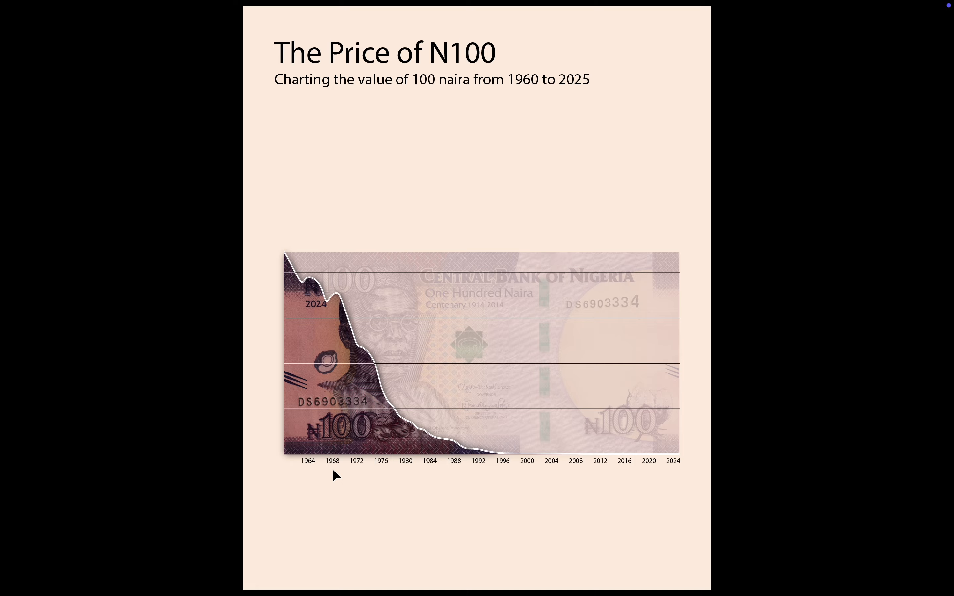
key(Escape)
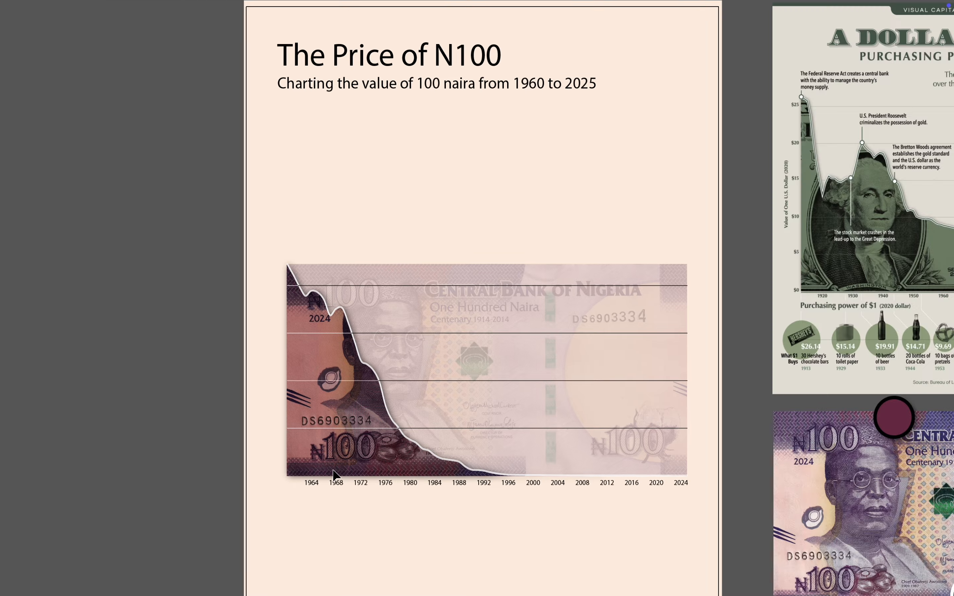
- Move the row of year labels slightly further below the chart's baseline
drag(89, 464, 406, 450)
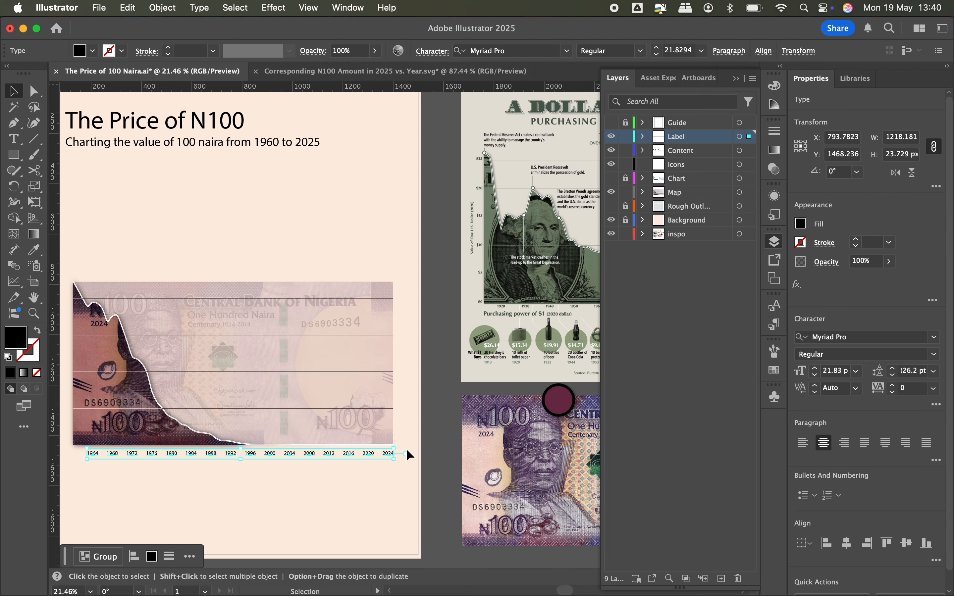
click(357, 480)
scroll(357, 480, left, 4)
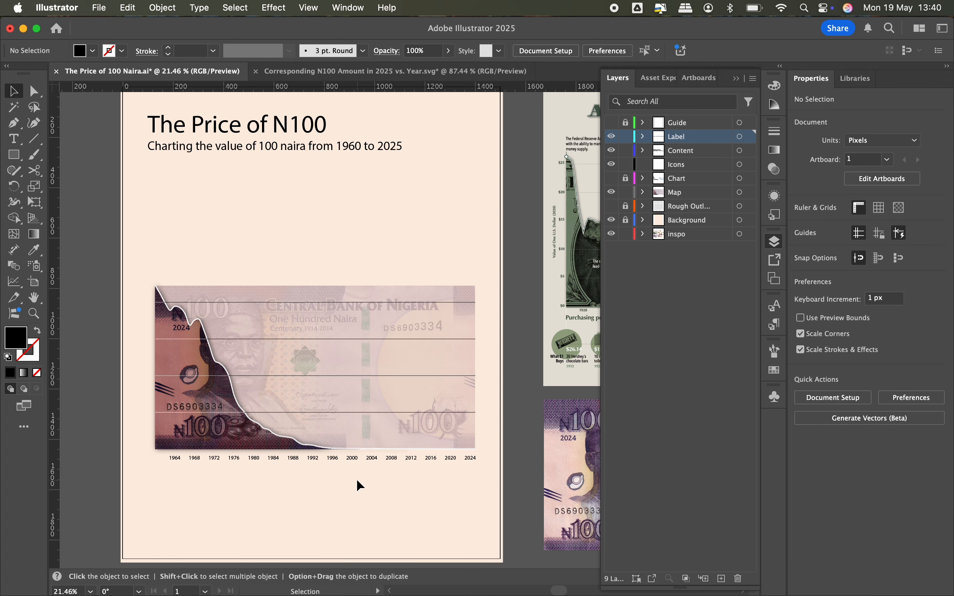
scroll(357, 480, right, 3)
scroll(357, 480, up, 1)
scroll(357, 480, left, 1)
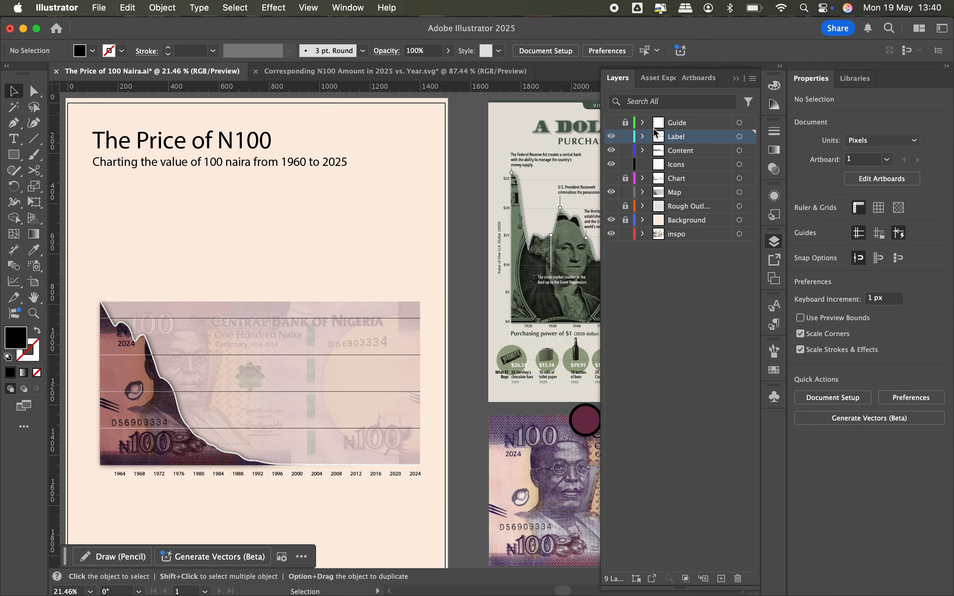
- Show the rough outline layer and create a 24 pt placeholder text area in the first box below the subtitle
click(611, 206)
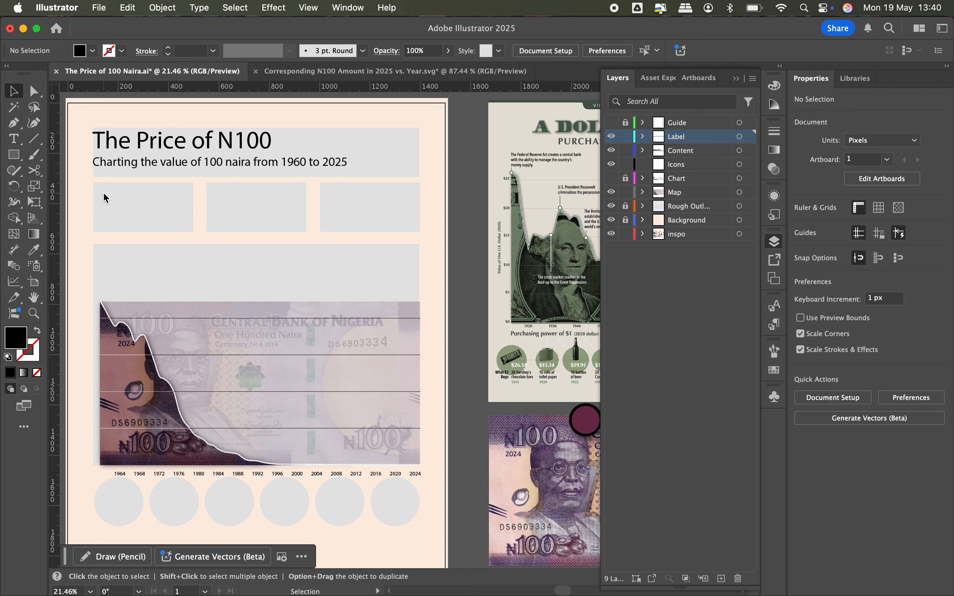
key(t)
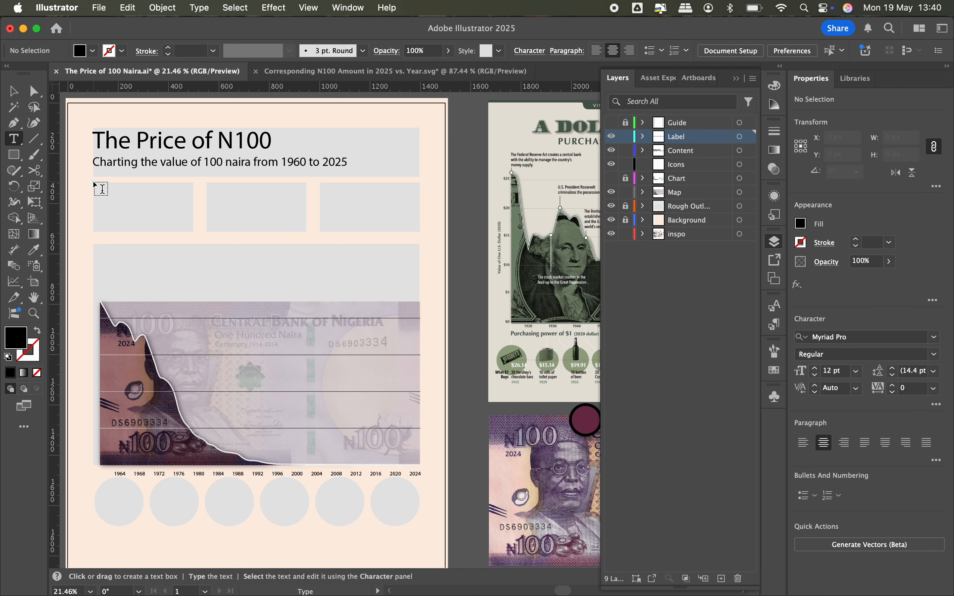
click(191, 234)
key(Escape)
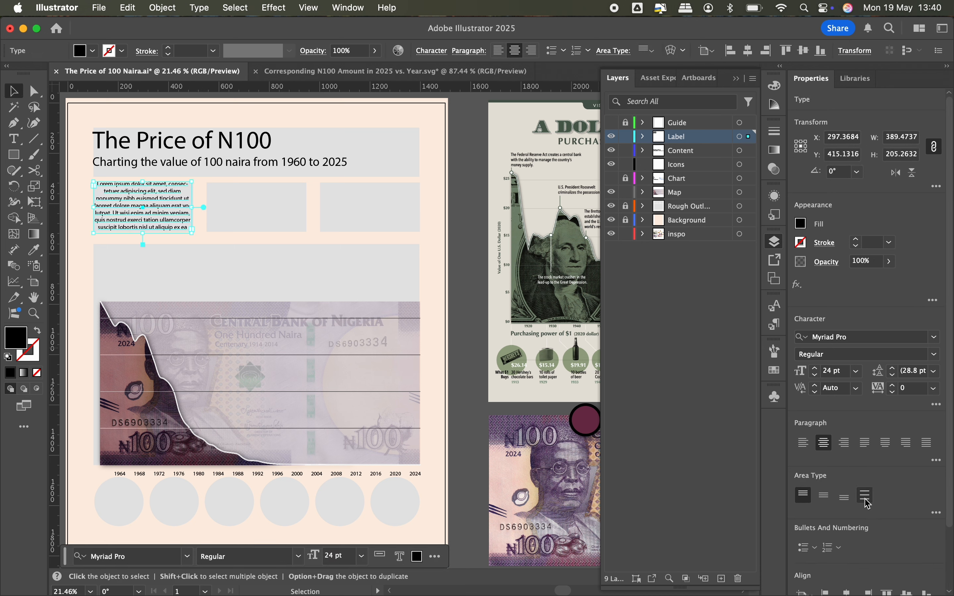
- Left-align the placeholder text and save its formatting as a new paragraph style named Paragraph
click(774, 324)
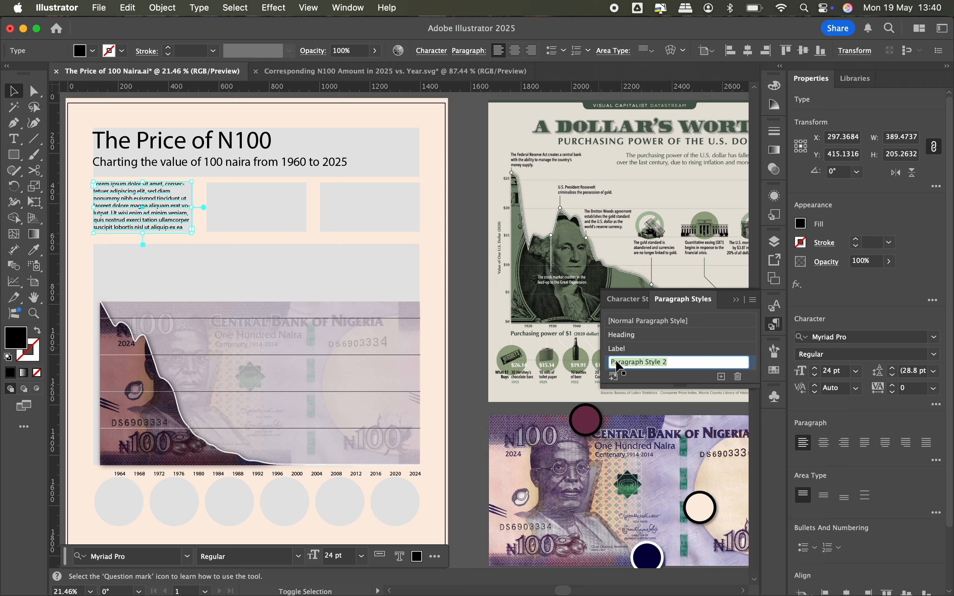
text(C)
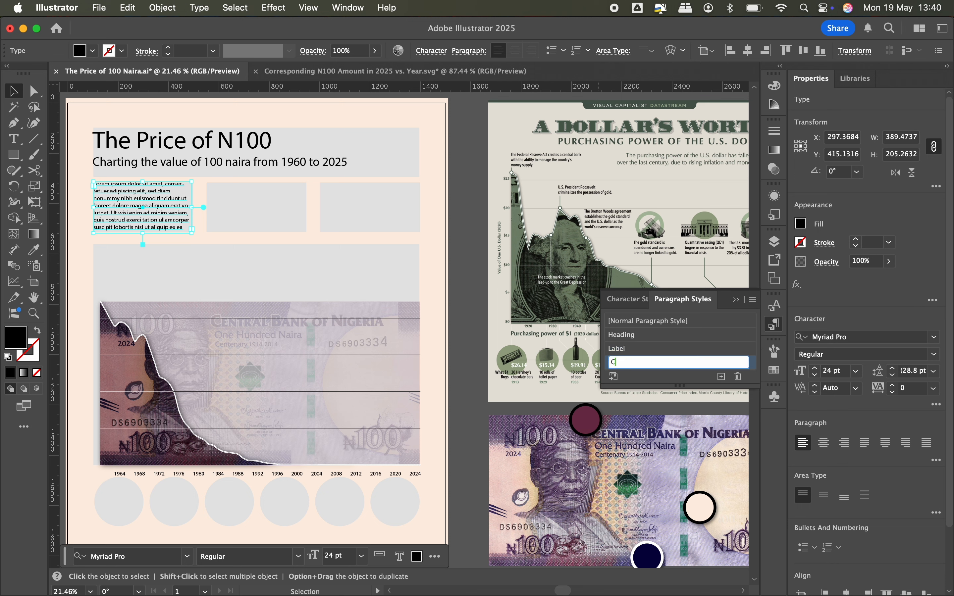
key(Return)
click(79, 189)
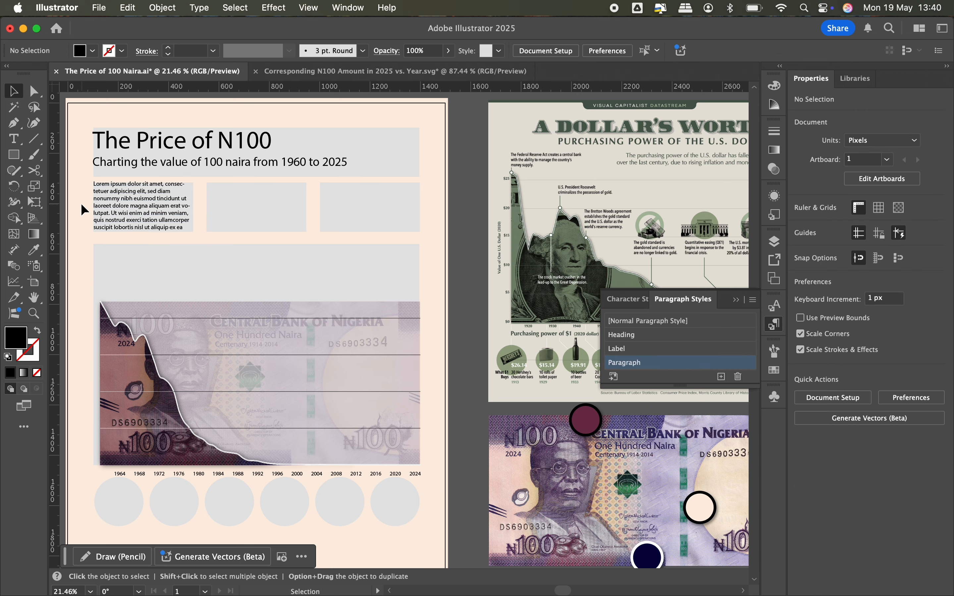
- Turn off hyphenation for the placeholder text and redefine the Paragraph style with this setting
scroll(131, 209, up, 2)
click(131, 209)
click(468, 51)
click(331, 183)
click(753, 299)
click(800, 411)
- Shorten the placeholder text to fit its box and copy the text block into the second and third boxes
double_click(154, 225)
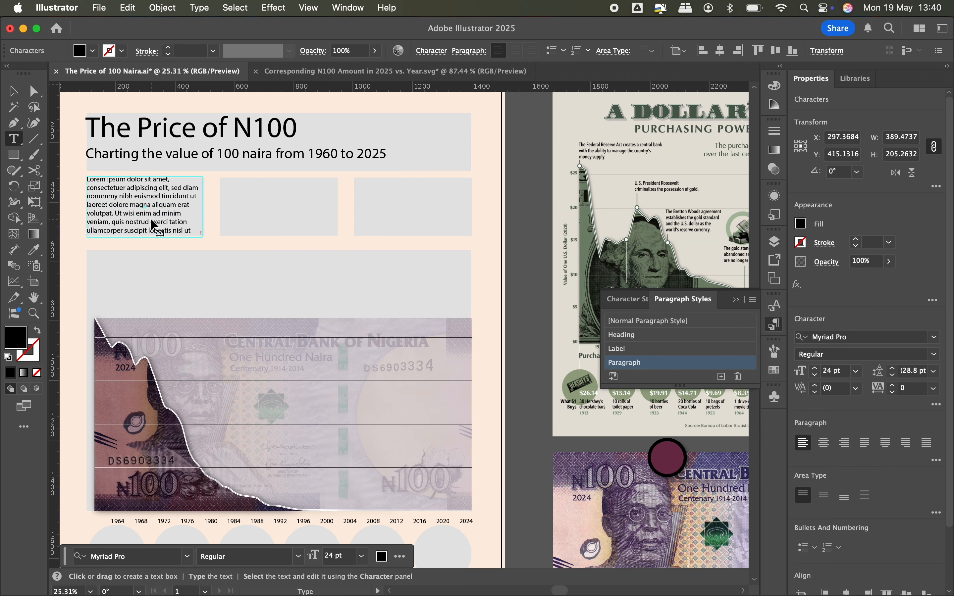
key(Escape)
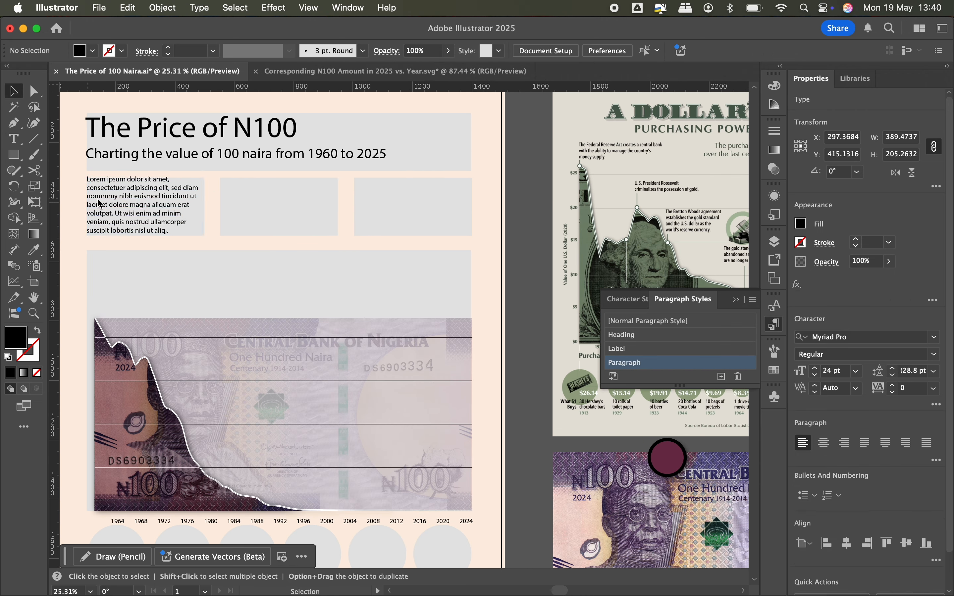
scroll(401, 146, up, 2)
scroll(149, 258, down, 5)
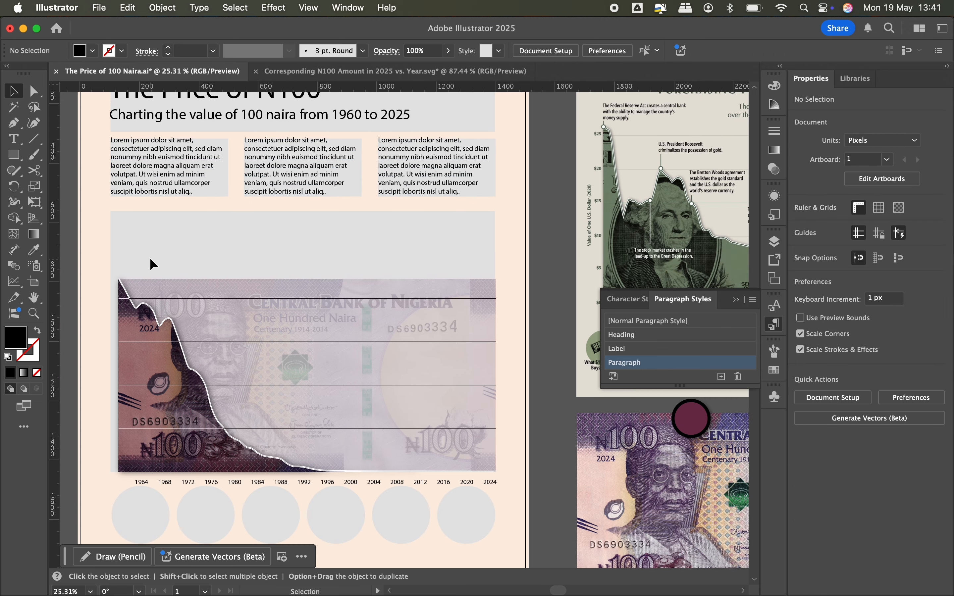
- Switch to the Google Sheets data, examine the yearly amounts and historical notes, and return to Illustrator
key(super+Tab)
triple_click(191, 369)
click(181, 402)
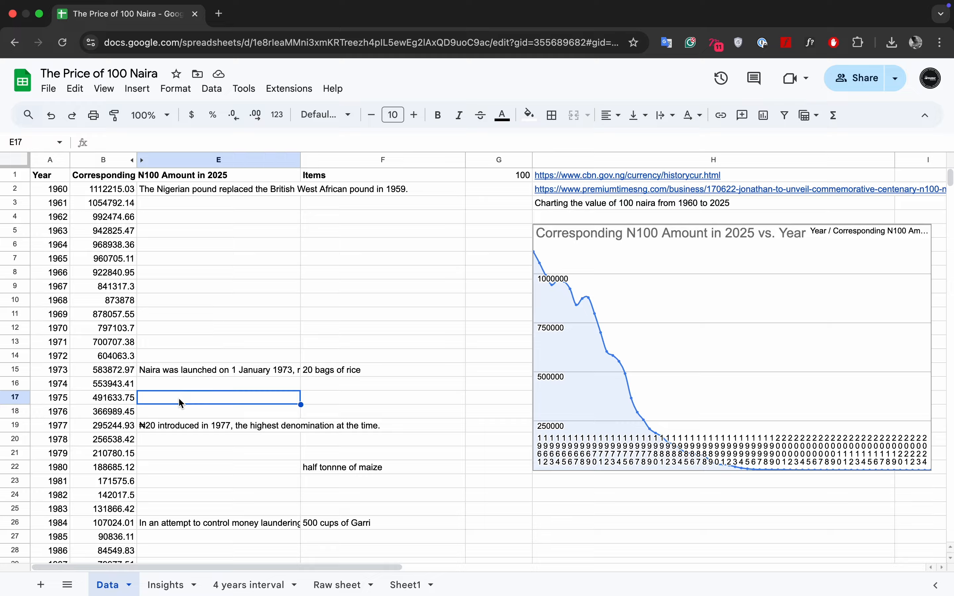
key(super+Tab)
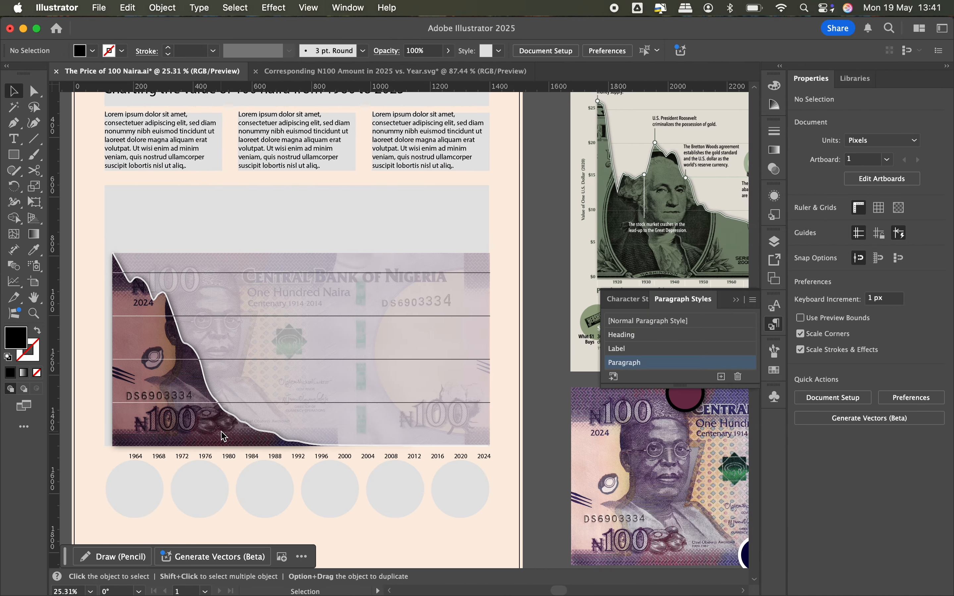
- Show and unlock the Chart layer, and lock the Map layer
scroll(223, 436, up, 5)
click(183, 453)
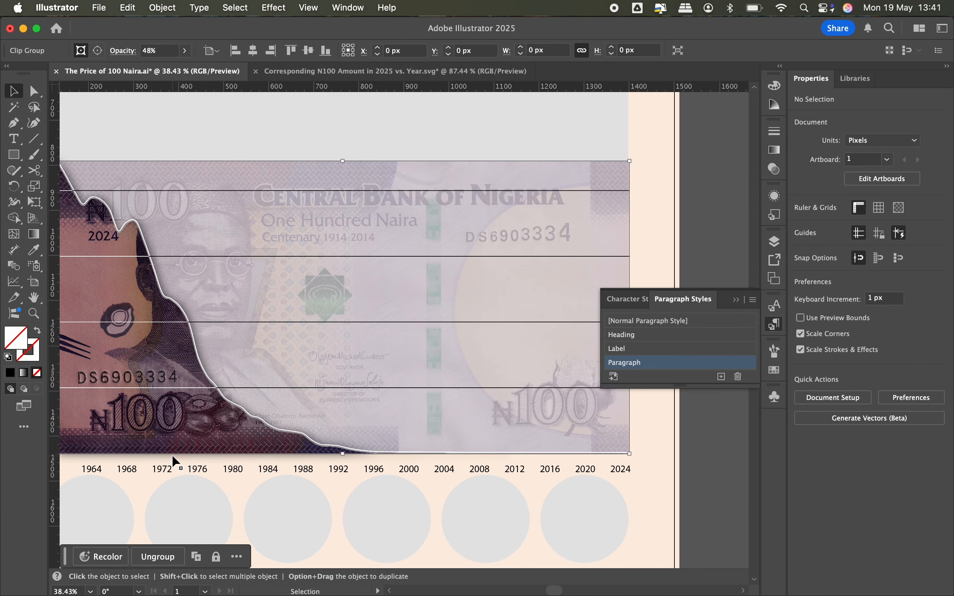
click(775, 242)
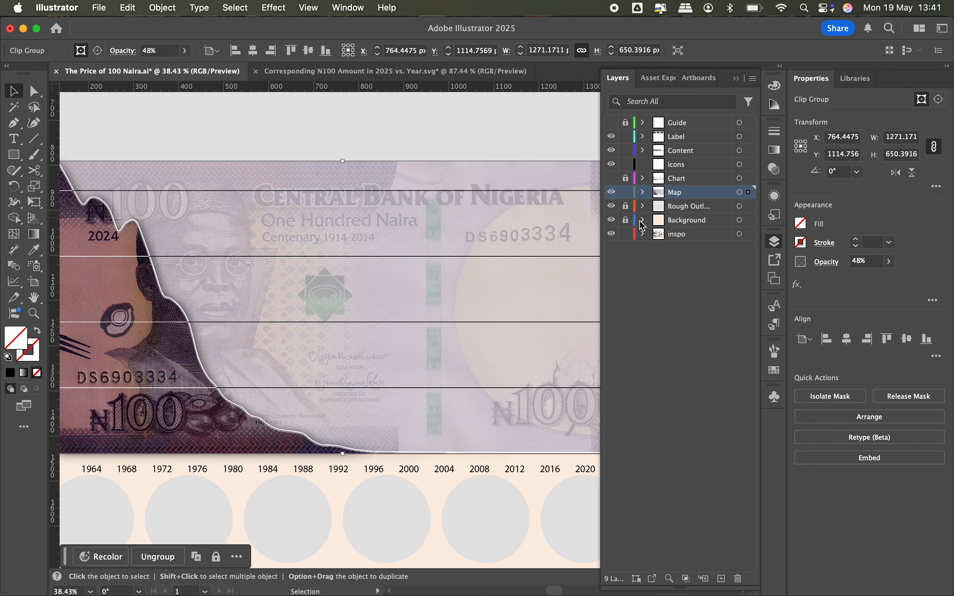
super+click(611, 180)
scroll(307, 418, up, 1)
scroll(275, 466, left, 5)
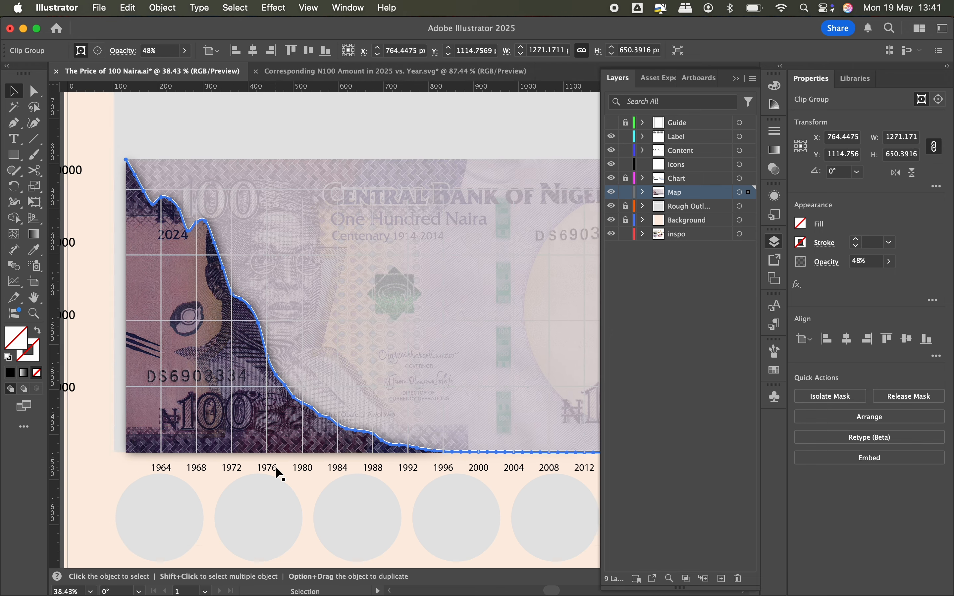
scroll(247, 416, up, 3)
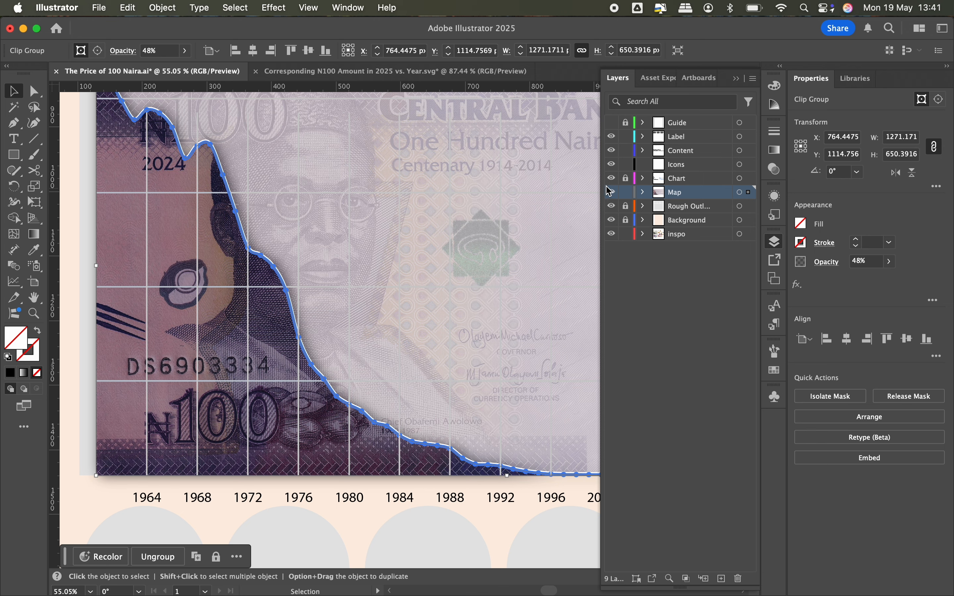
click(626, 193)
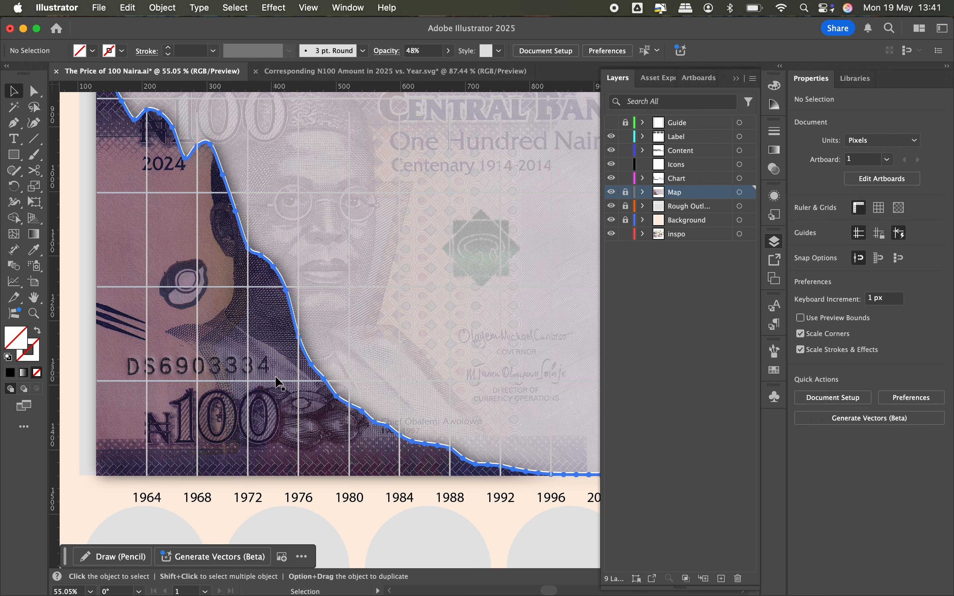
- Copy the 1972 vertical gridline to the 1973 data point and centre it on the marker
click(247, 367)
scroll(247, 366, up, 3)
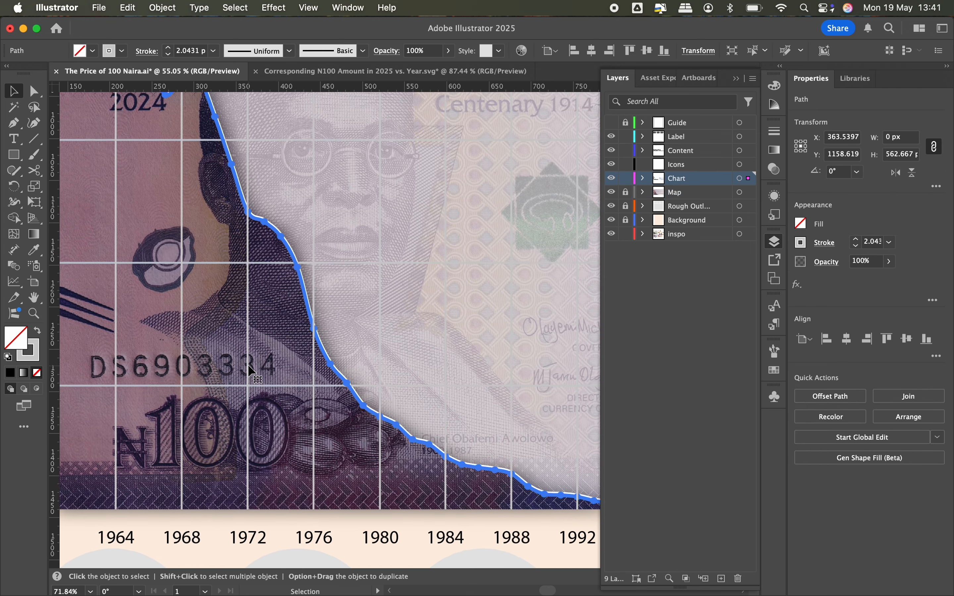
drag(249, 366, 267, 368)
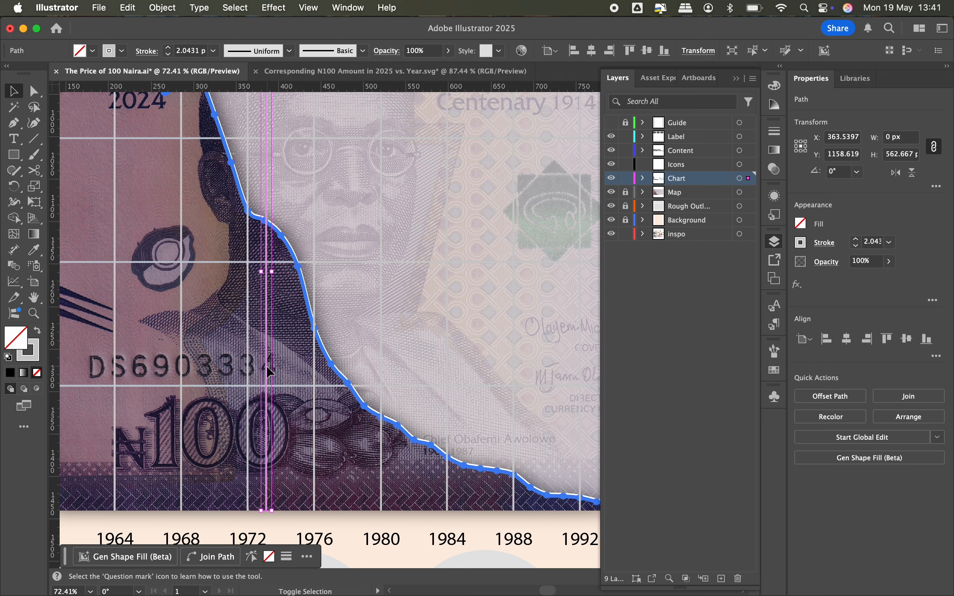
scroll(265, 236, up, 8)
shift+click(263, 216)
click(869, 341)
scroll(396, 325, down, 10)
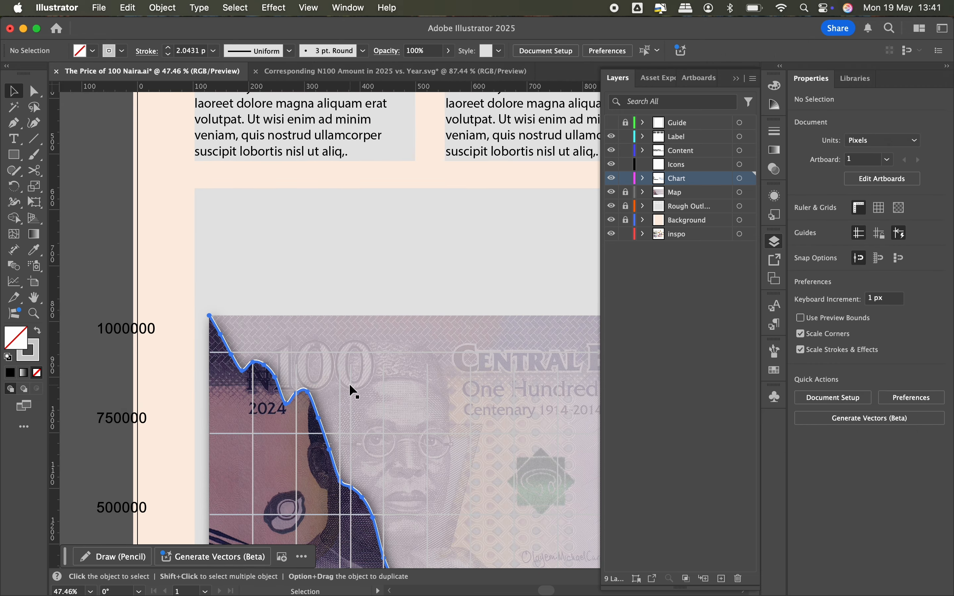
- Lock and hide the Chart layer, then turn the 1973 line on the Map layer into a shortened black line above the curve
click(626, 182)
click(611, 178)
scroll(532, 209, down, 5)
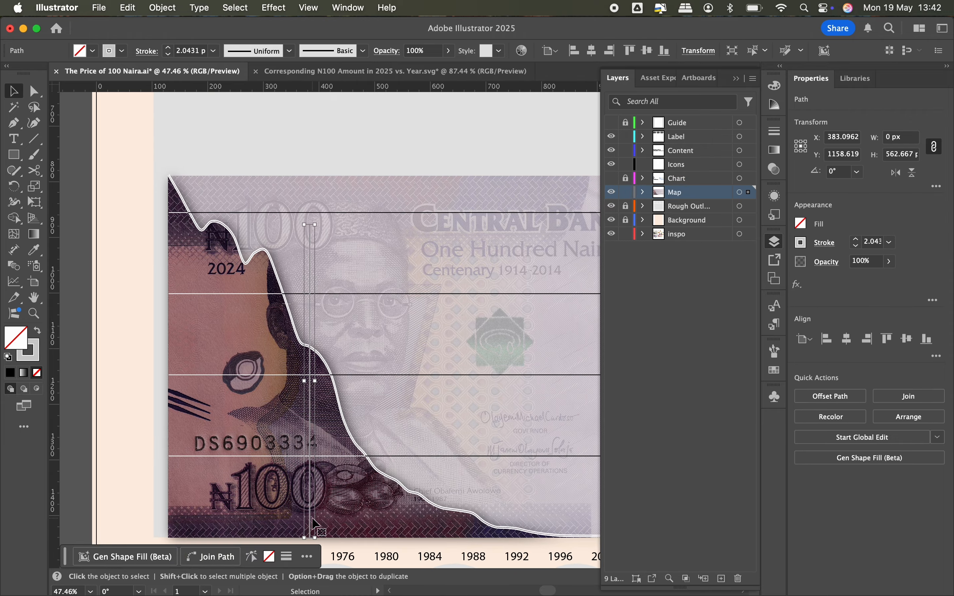
click(312, 227)
drag(312, 226, 311, 248)
click(109, 50)
click(39, 99)
click(87, 290)
scroll(87, 290, down, 4)
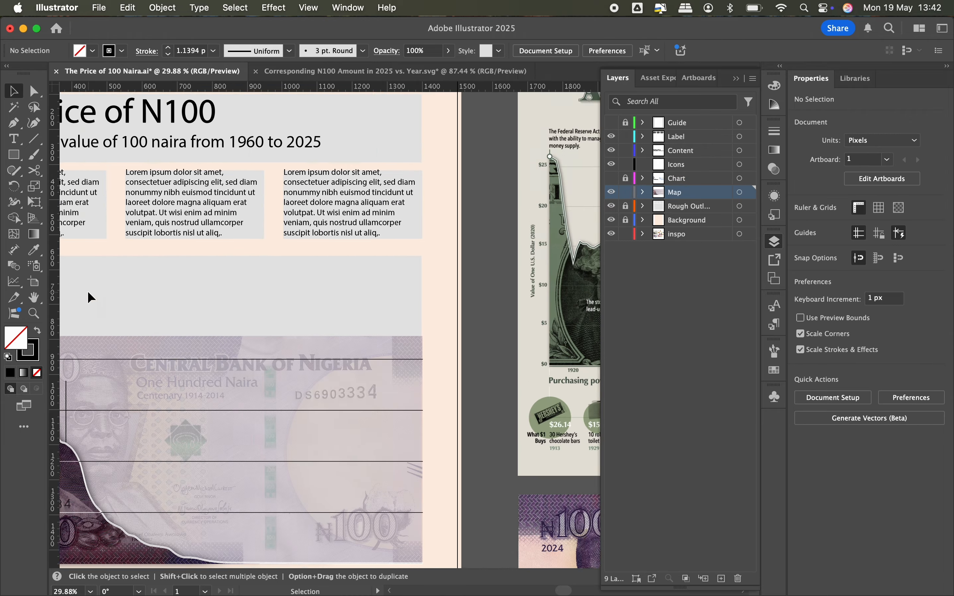
- Draw a small solid black dot where the 1973 line meets the curve and centre it on the line
scroll(92, 277, down, 5)
scroll(137, 280, up, 10)
key(l)
scroll(284, 323, up, 3)
drag(308, 344, 324, 359)
key(shift+x)
key(v)
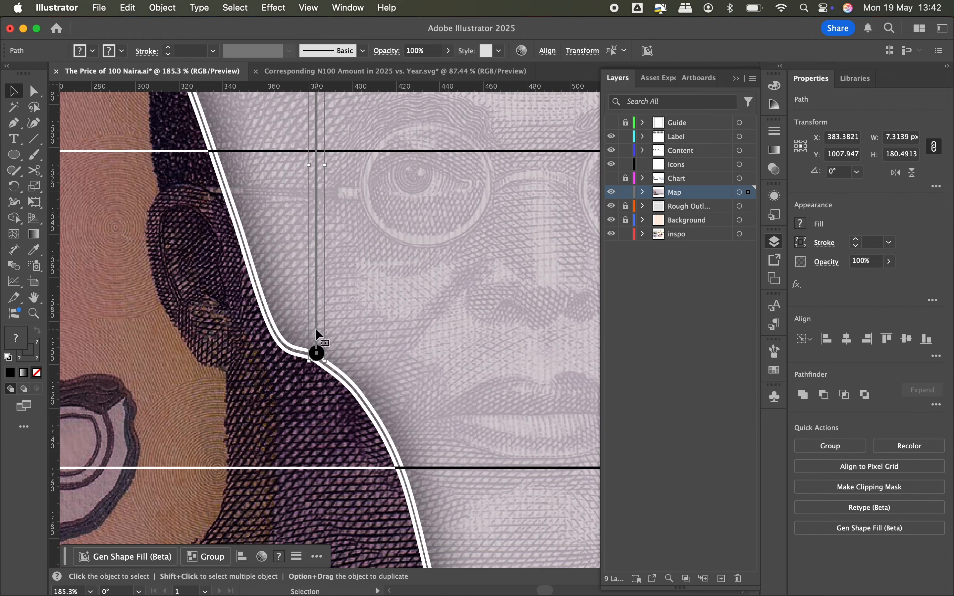
scroll(315, 328, up, 4)
click(318, 335)
scroll(319, 344, down, 10)
- Copy a text block to the 1973 line and replace its text with the 1973 naira launch note from Google Sheets
scroll(276, 315, up, 4)
drag(236, 162, 323, 345)
key(ctrl+Right)
key(ctrl+Left)
double_click(270, 360)
key(super+a)
text(Naira was launched on 1 January 1973, replacing the Nigerian pound at a rate of £1 to ₦2 naira.)
key(Escape)
- Correct the ending of the 1973 note to read "rate of £1 to 2 Naira."
double_click(283, 329)
key(super+a)
click(259, 331)
key(BackSpace)
text(N)
key(Escape)
- Resize the 1973 note's text frame to wrap over four lines and position it above the 1973 line
drag(394, 350, 309, 347)
drag(263, 303, 268, 334)
drag(270, 361, 274, 363)
scroll(275, 362, down, 5)
click(283, 178)
click(253, 207)
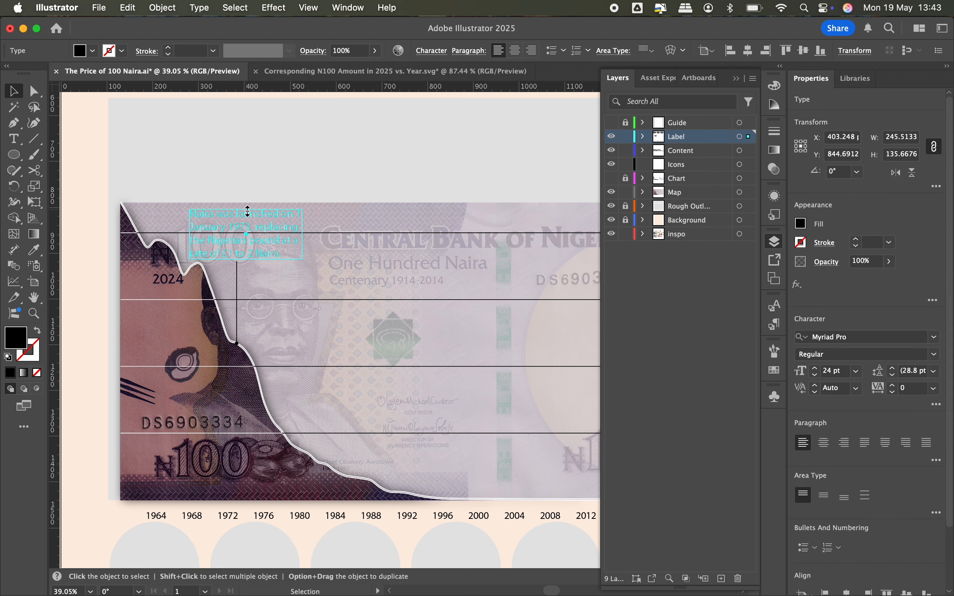
click(907, 155)
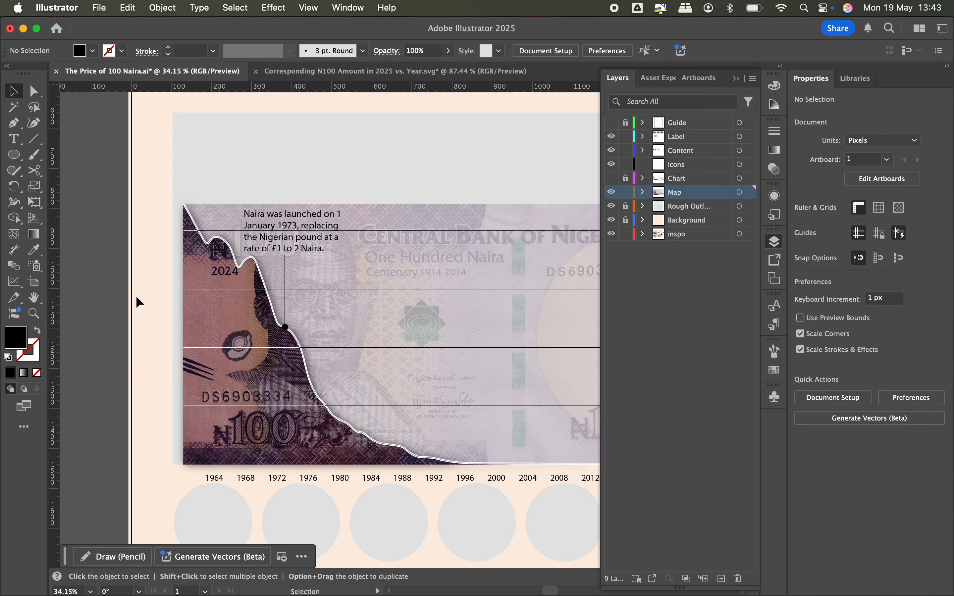
- Thin the horizontal gridlines to a 0.5 pt stroke, with the black group at 50% opacity
click(136, 296)
click(93, 50)
key(Escape)
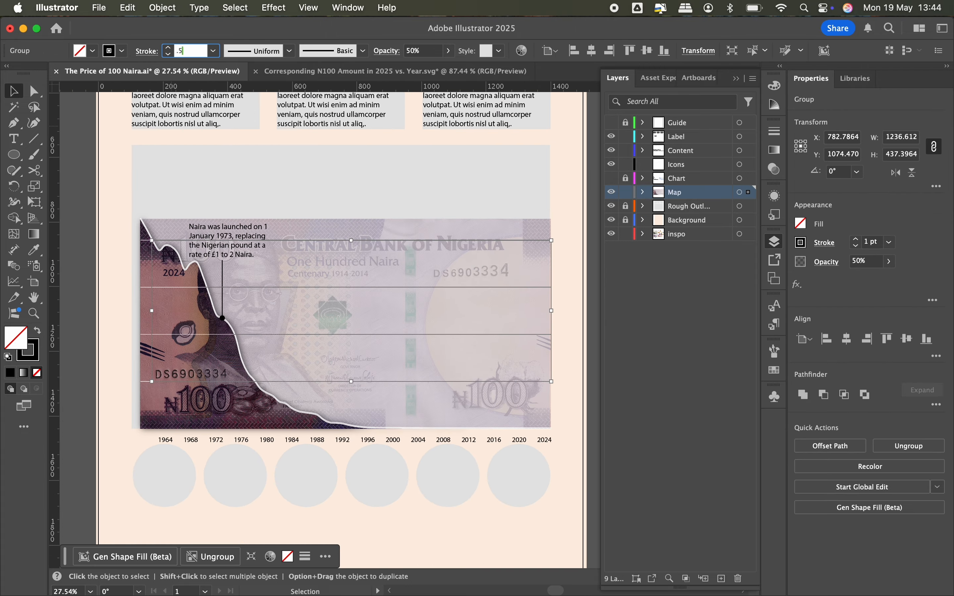
click(175, 381)
key(super+shift+a)
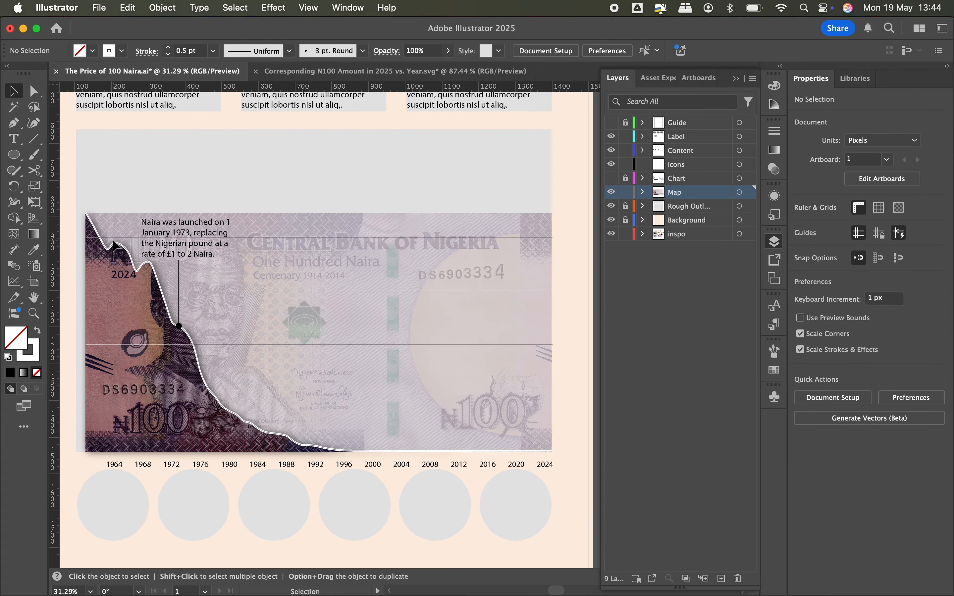
- Switch to Google Sheets, review the historical notes from 1991 to 1999, and return to Illustrator
key(ctrl+Right)
scroll(181, 429, down, 3)
double_click(181, 421)
click(194, 520)
scroll(195, 521, down, 5)
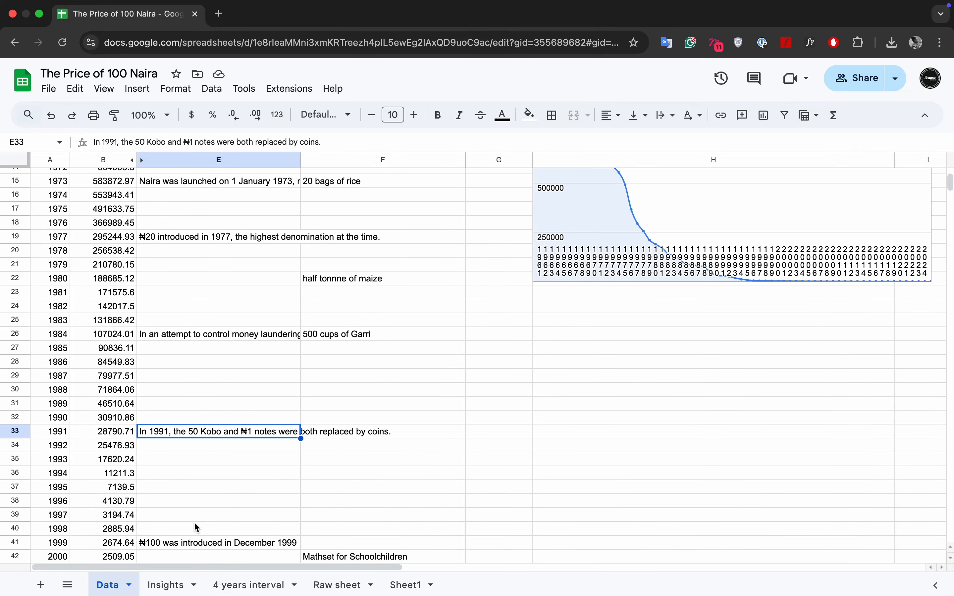
key(ctrl+Left)
- Show and unlock the Chart layer, lock the Map layer, and copy a vertical gridline to the 1999 data point
click(612, 179)
scroll(498, 384, up, 5)
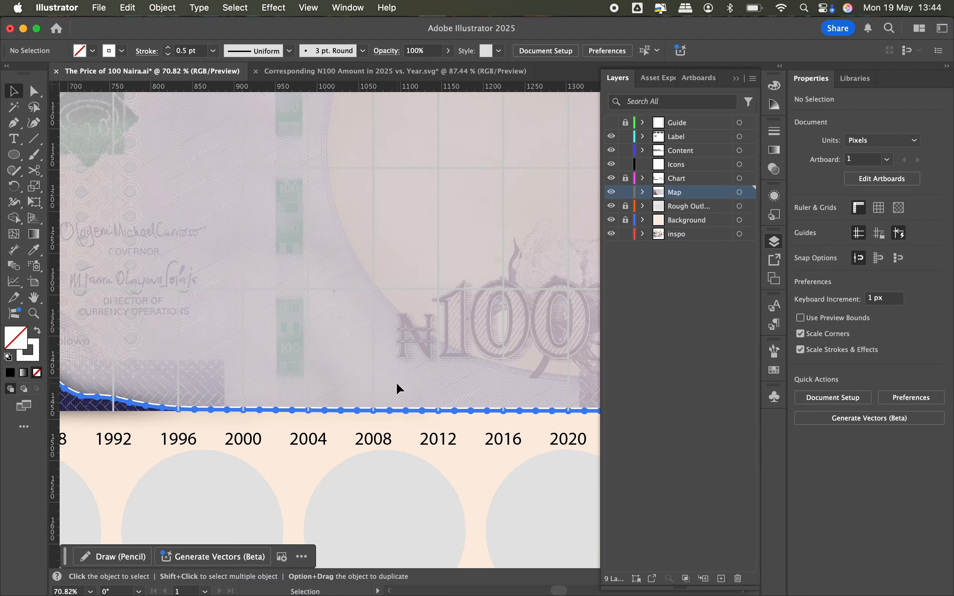
scroll(321, 385, left, 4)
click(297, 381)
key(super+shift+a)
click(625, 178)
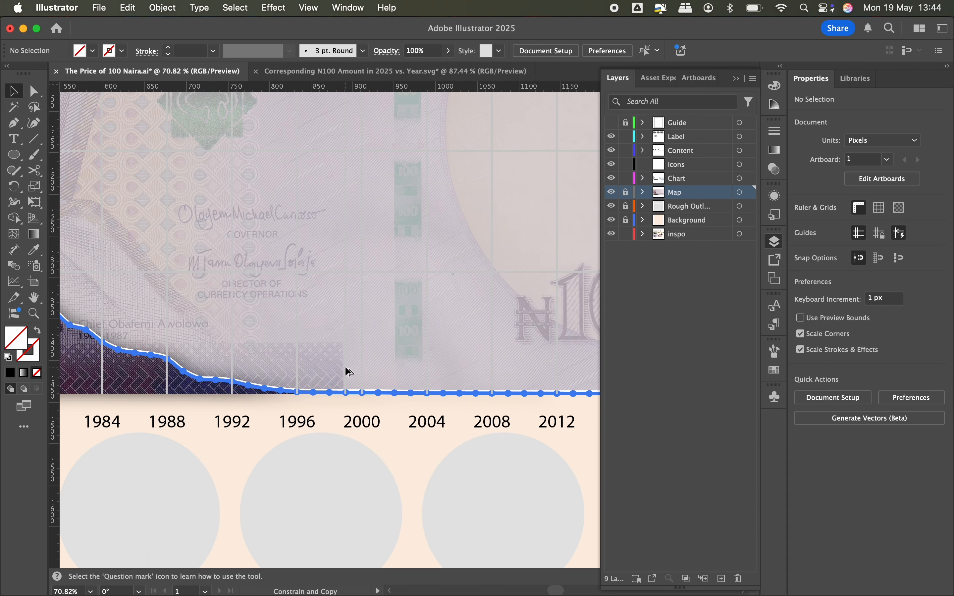
click(345, 371)
- Move the 1999 line in place to the unlocked Map layer, and lock and hide the Chart layer
key(super+x)
click(673, 192)
click(625, 192)
key(super+f)
click(626, 178)
click(612, 179)
- Annotate the shortened 1999 line with a black dot and the label "N100 was introduced in December 1999"
scroll(351, 394, down, 4)
shift+click(349, 533)
scroll(362, 446, down, 5)
click(104, 201)
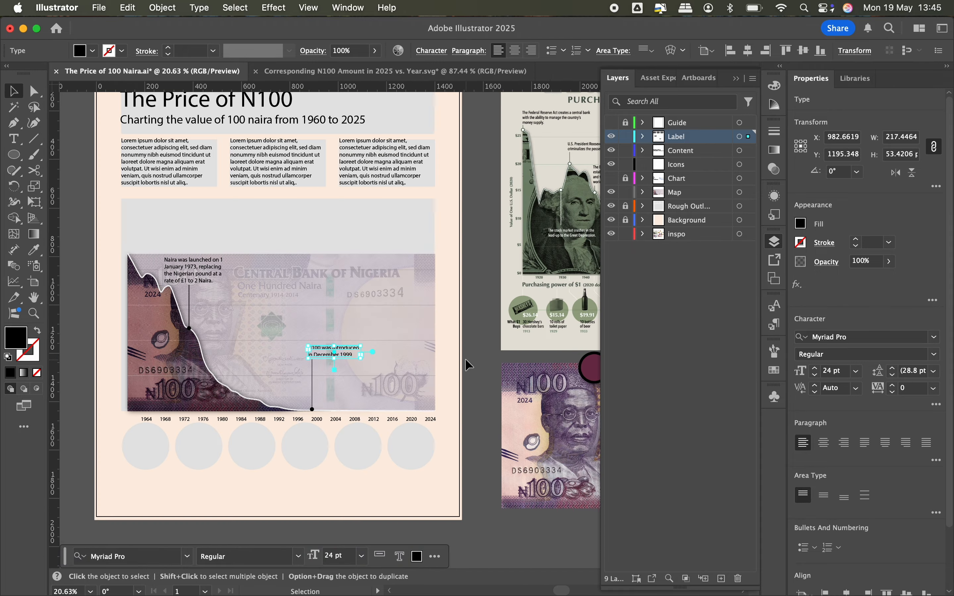
click(466, 359)
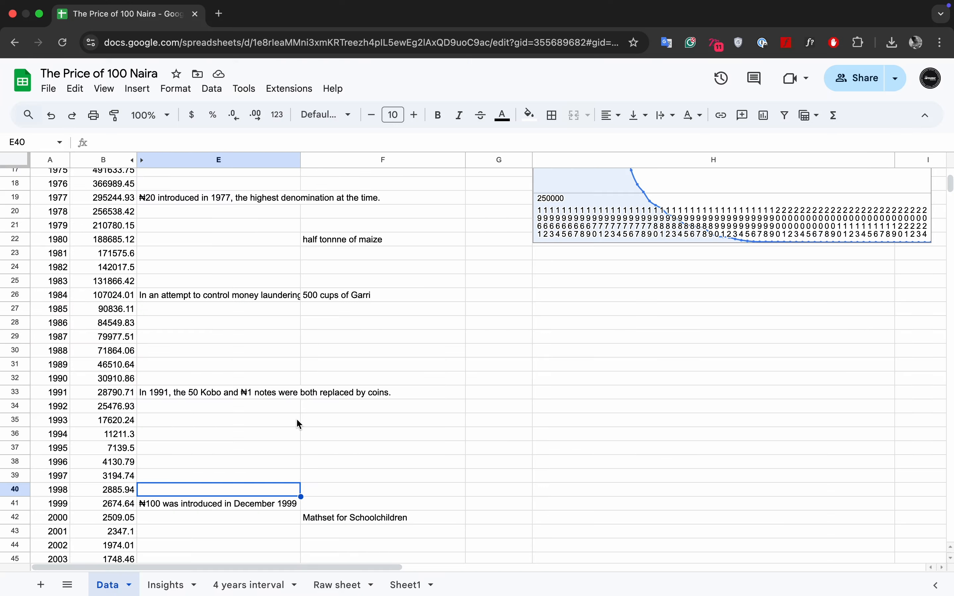
- Switch to Google Sheets and read the full 2014 note about the commemorative ₦100 banknote
scroll(298, 424, down, 6)
click(182, 441)
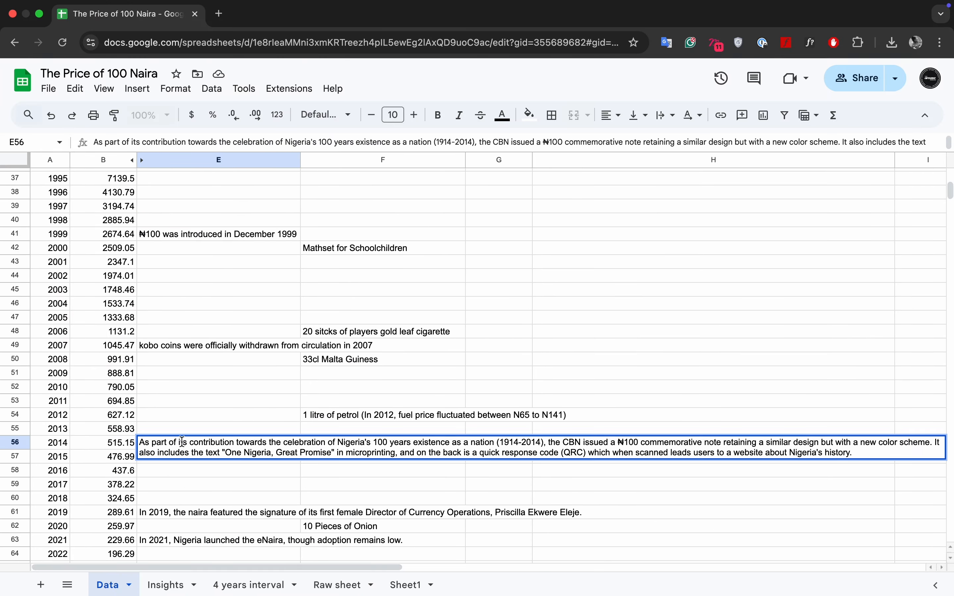
key(Return)
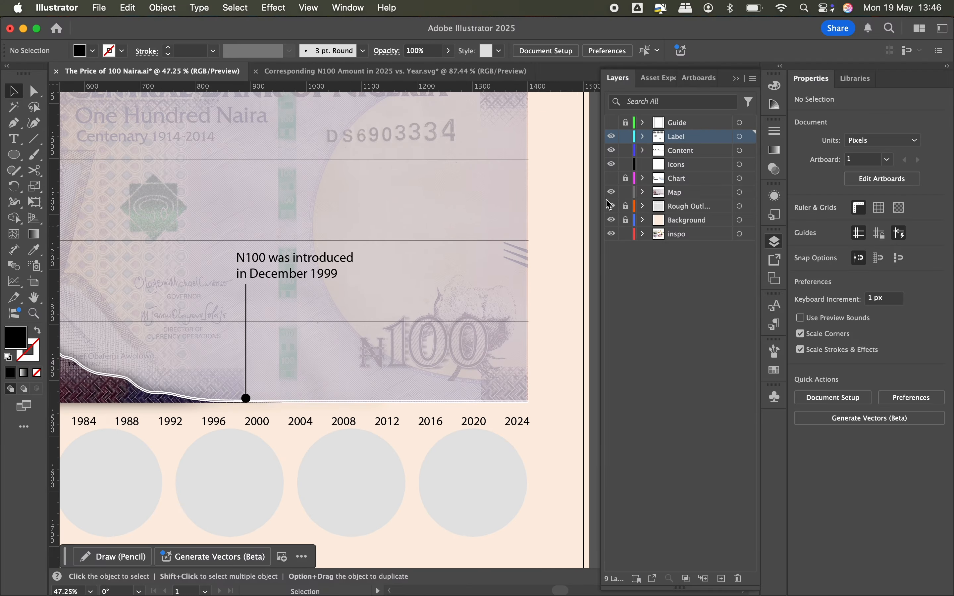
- Back in Illustrator, copy a vertical gridline on the Chart layer to the 2014 data point and centre it on the marker
scroll(438, 392, up, 5)
click(419, 393)
scroll(407, 393, up, 5)
drag(447, 366, 304, 366)
shift+click(309, 392)
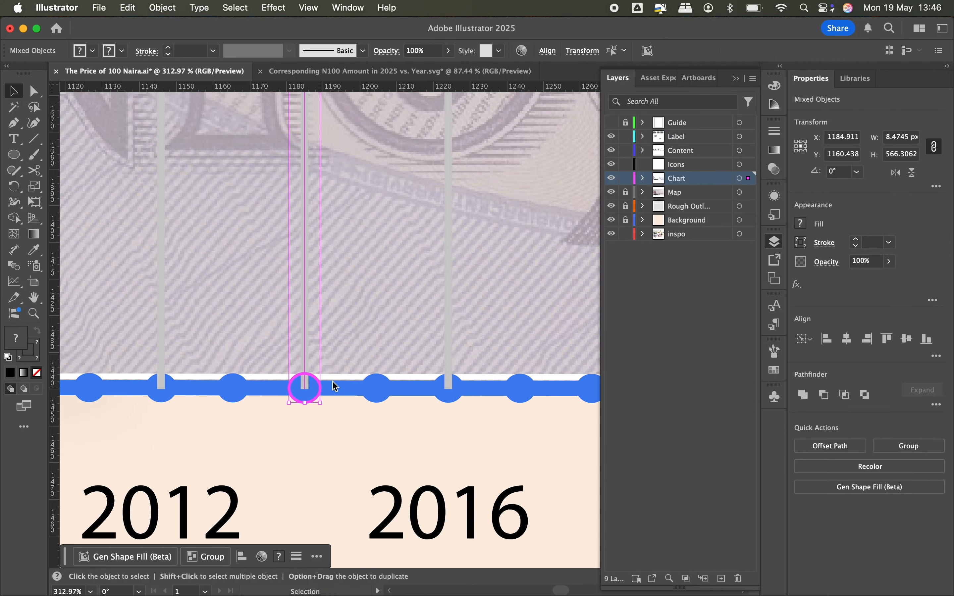
click(390, 422)
- Examine the remaining notes in Google Sheets and the chart's curve and yearly data points in Illustrator
scroll(390, 423, down, 6)
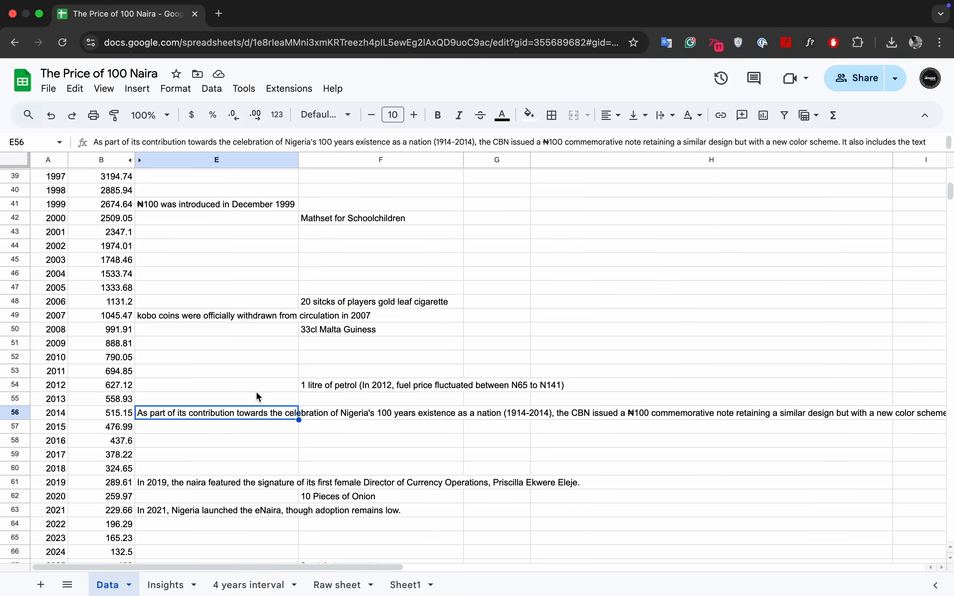
scroll(256, 396, up, 5)
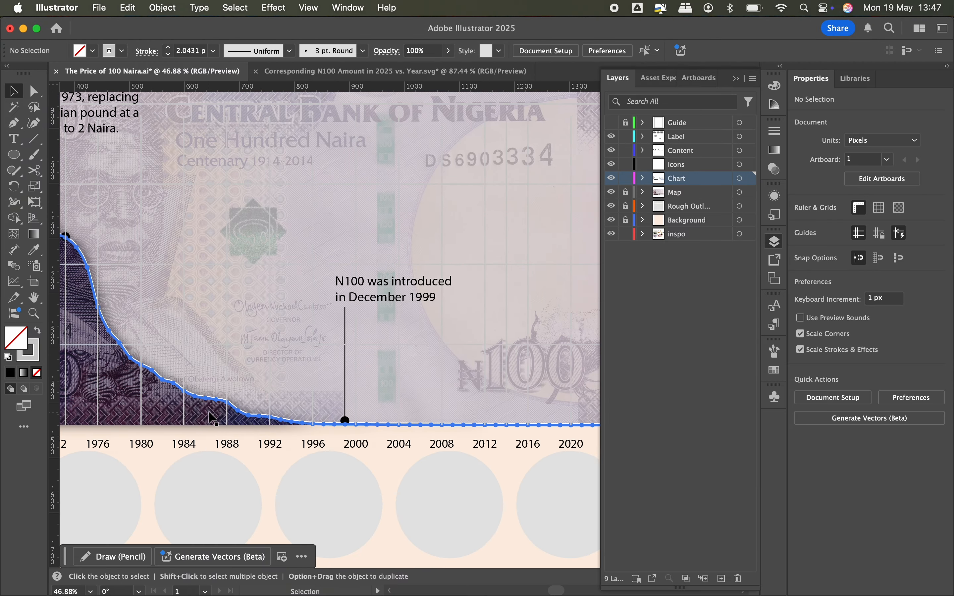
scroll(330, 409, up, 5)
click(330, 409)
scroll(330, 410, down, 6)
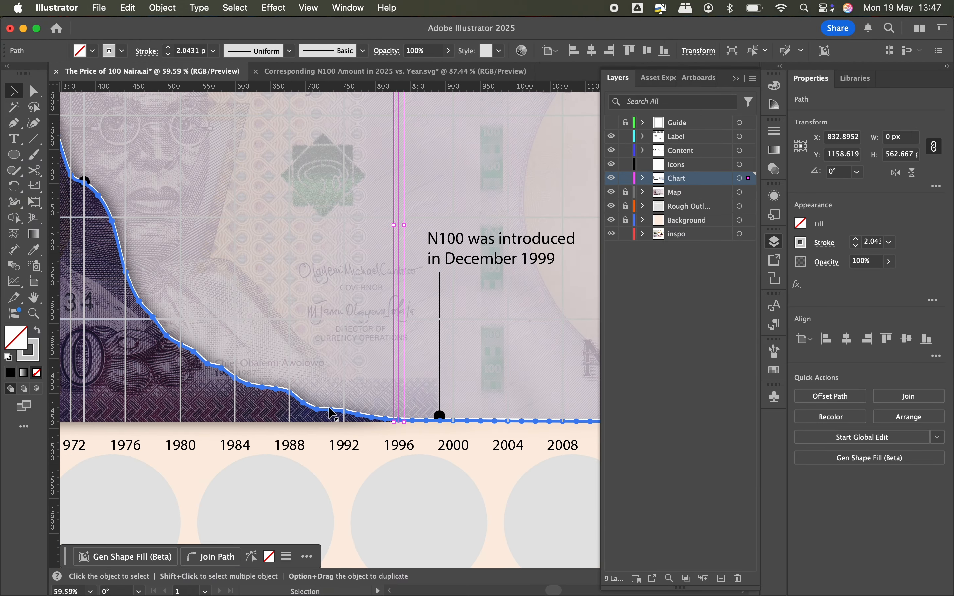
scroll(328, 410, up, 1)
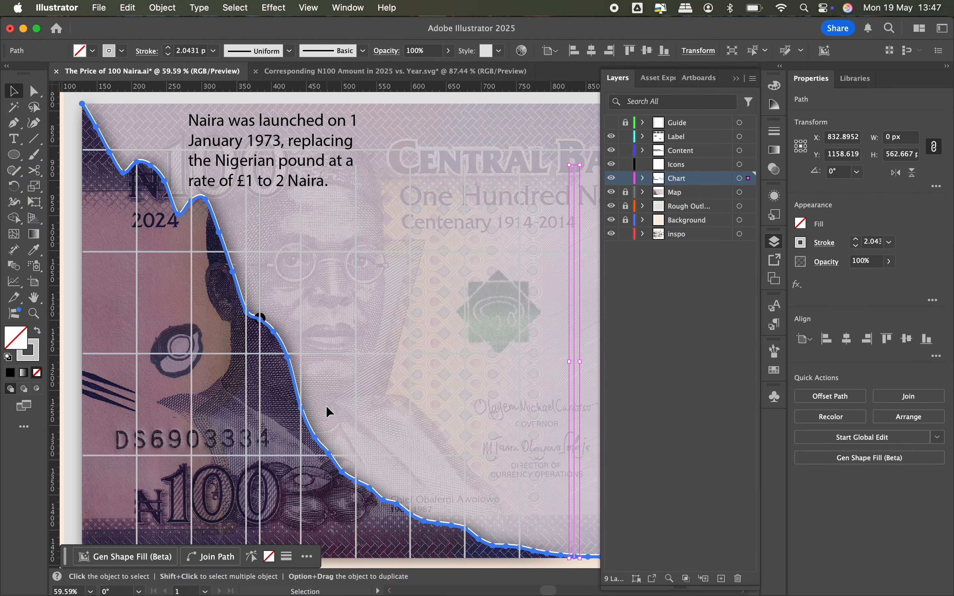
scroll(327, 410, down, 3)
scroll(328, 410, right, 3)
scroll(393, 396, up, 5)
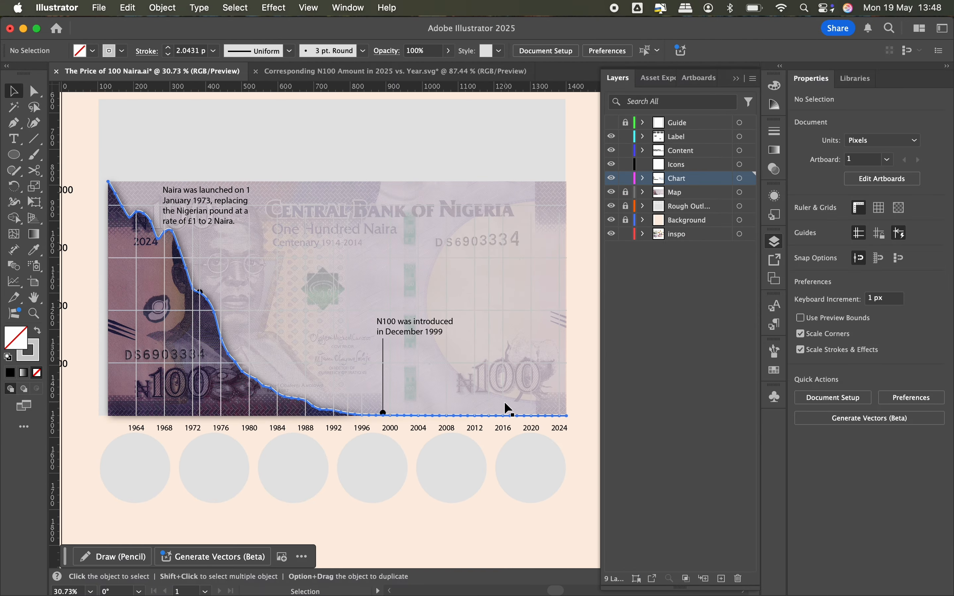
scroll(504, 402, up, 3)
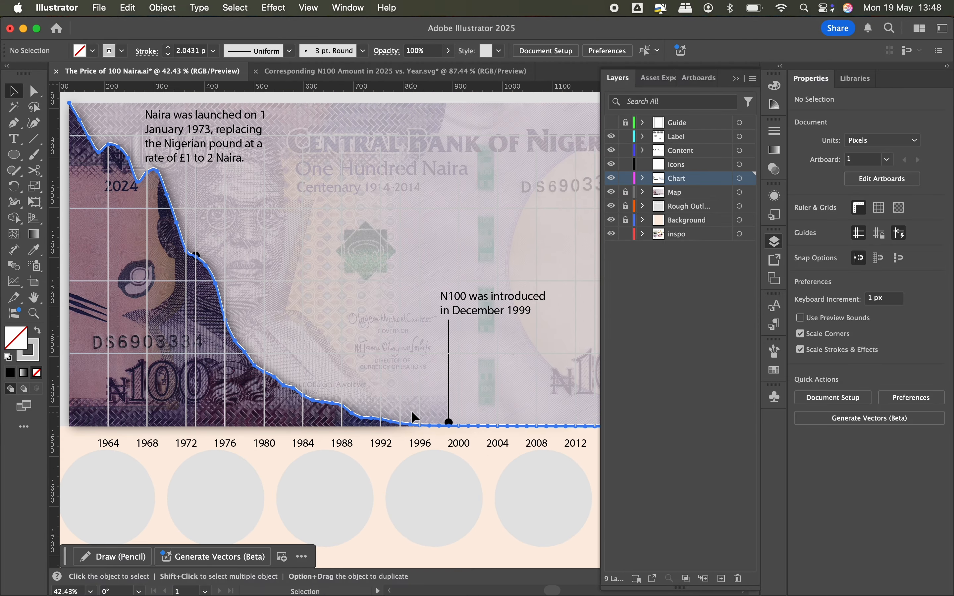
- Select the vertical lines at 1994, 2014 and 2024, move them to the Map layer, and lock and hide the Chart layer
scroll(410, 409, right, 2)
click(324, 417)
scroll(322, 416, up, 3)
scroll(321, 414, right, 6)
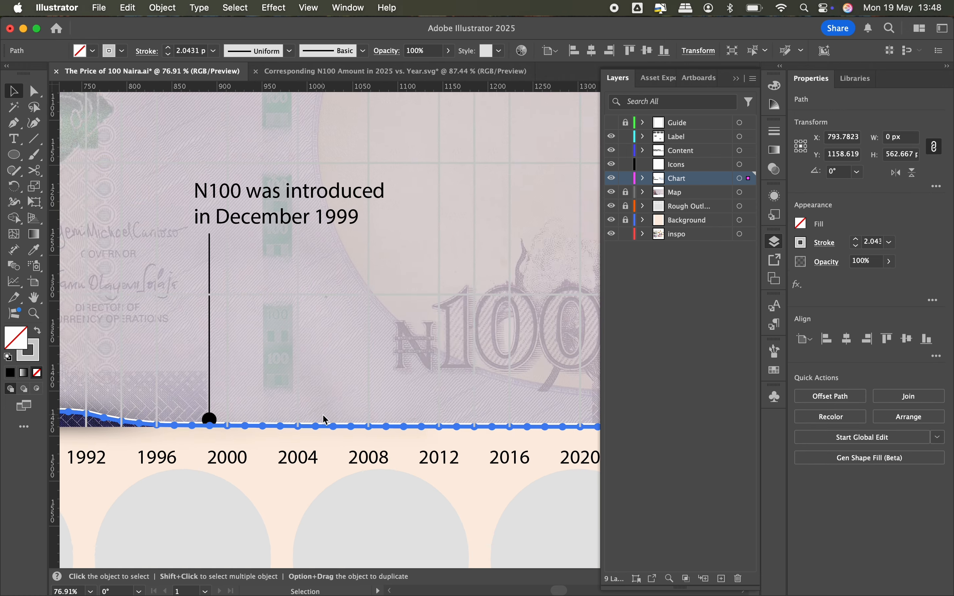
shift+click(376, 418)
click(627, 184)
scroll(228, 431, left, 5)
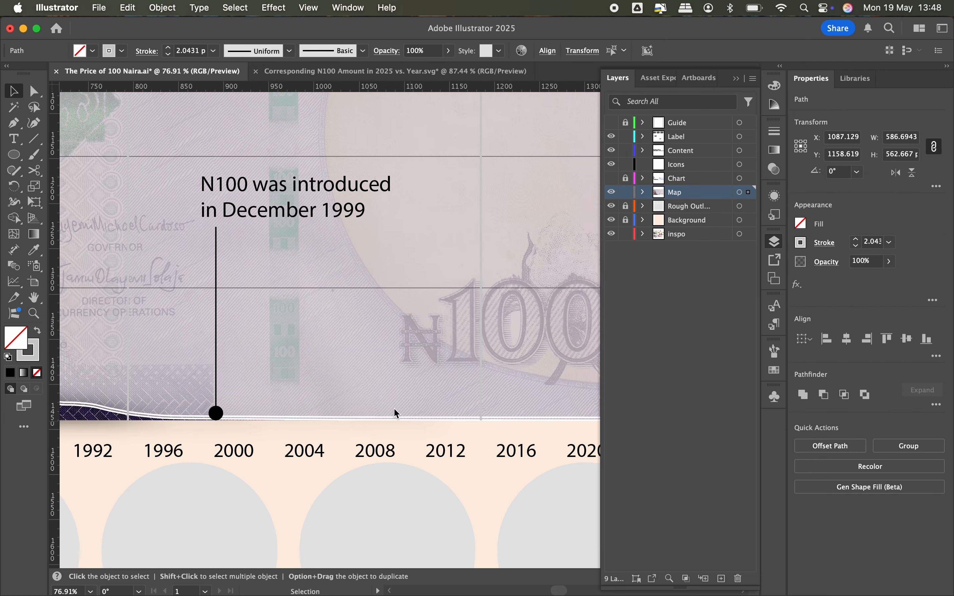
- Make the moved lines black, and annotate the shortened 1994 line with copies of the 1999 dot and label
click(236, 363)
click(272, 427)
click(237, 372)
scroll(232, 392, up, 5)
drag(270, 355, 243, 325)
click(270, 398)
scroll(290, 339, down, 6)
drag(270, 401, 288, 343)
scroll(324, 349, right, 3)
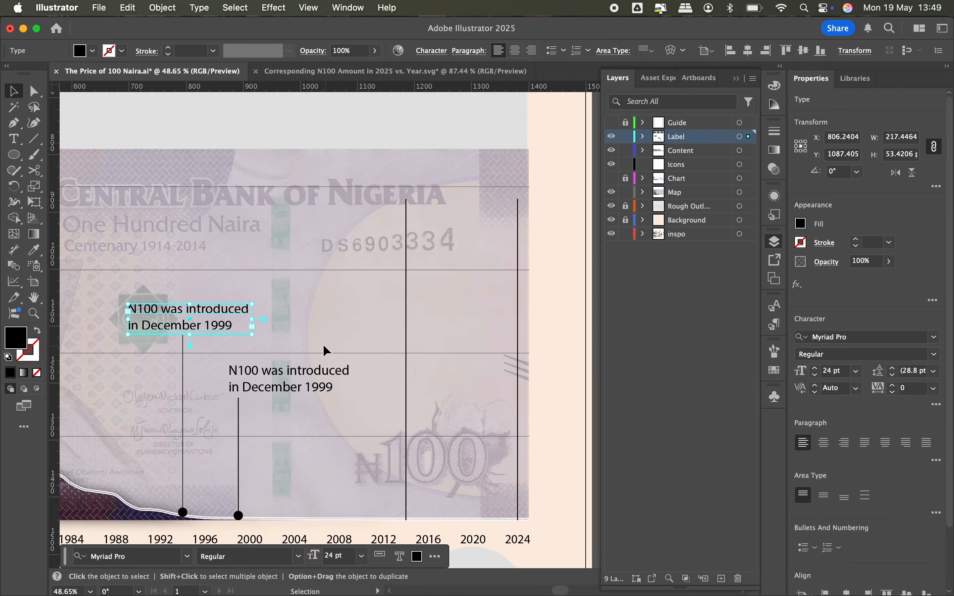
- Copy the 1999 dot to the base of the 2024 line, centre it there, and shorten that line
key(super+Tab)
key(super+Tab)
scroll(141, 343, down, 3)
scroll(141, 343, left, 2)
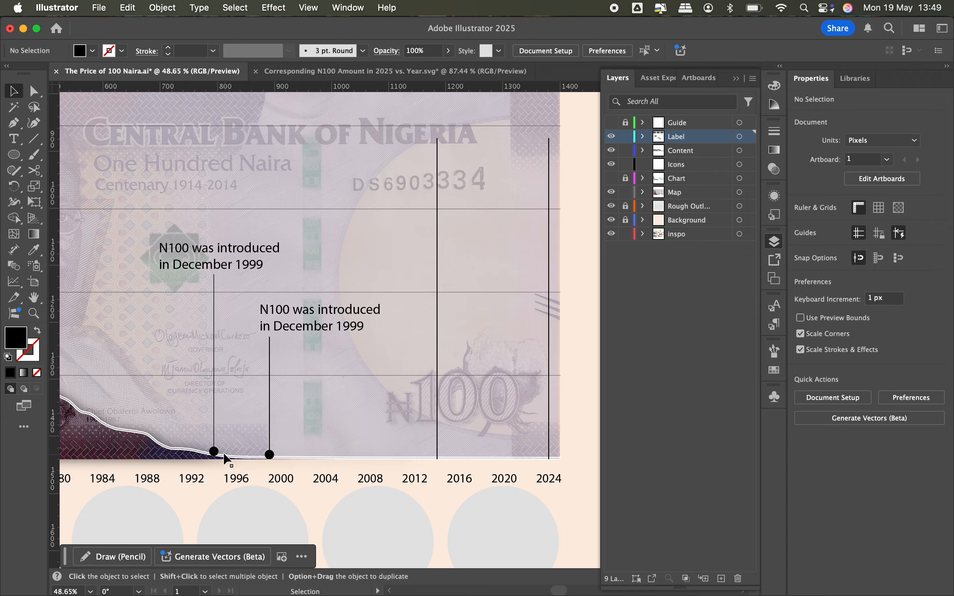
click(270, 454)
alt+drag(267, 455, 437, 454)
shift+click(549, 420)
click(846, 338)
click(570, 383)
scroll(571, 384, right, 3)
click(446, 316)
drag(452, 170, 454, 376)
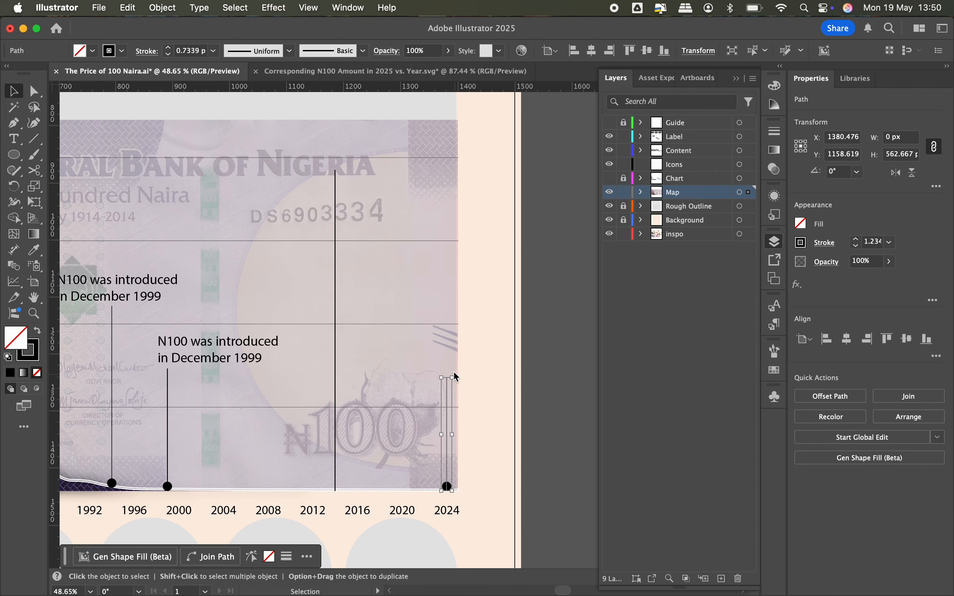
- Copy the black dot to the base of the 2014 line, centre it there, and shorten that line
scroll(184, 434, up, 3)
alt+drag(187, 420, 259, 419)
shift+click(375, 372)
click(847, 338)
click(394, 254)
scroll(394, 254, up, 3)
click(384, 253)
drag(389, 136, 392, 302)
- Copy the 1999 label above the 2014 line and replace its text with the 2014 commemorative note from Google Sheets
alt+drag(263, 375, 403, 296)
key(super+Tab)
scroll(213, 462, down, 8)
double_click(220, 519)
key(super+c)
key(super+Tab)
key(super+v)
key(Escape)
- Reshape the 2014 note's text frame and extend the 2014 line upward to meet it
drag(383, 260, 383, 180)
drag(308, 241, 247, 239)
drag(459, 237, 504, 235)
scroll(473, 237, up, 3)
drag(397, 275, 396, 132)
scroll(445, 305, down, 3)
click(553, 296)
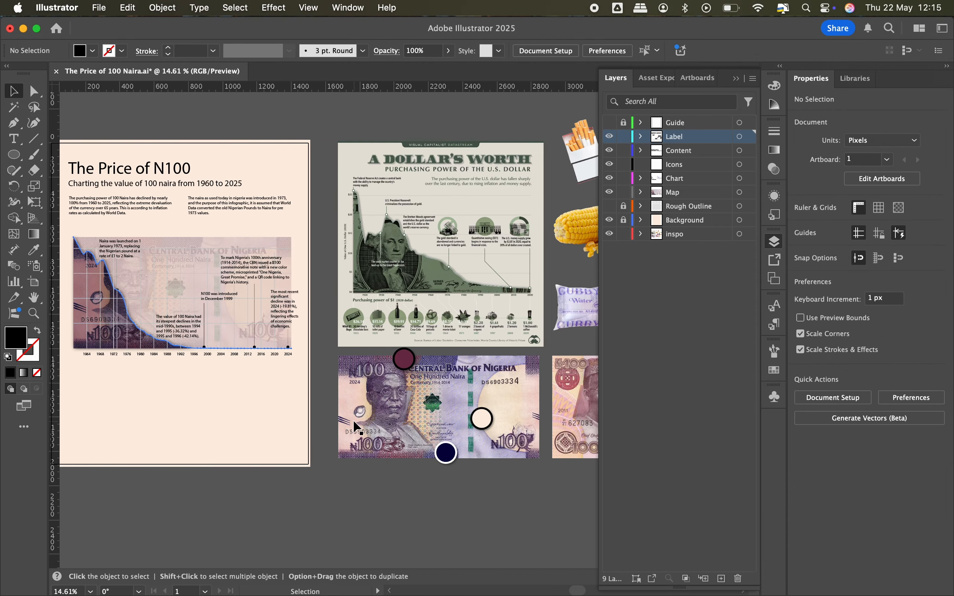
- Examine the product cutout images beside the reference infographic and select the cigarette pack
scroll(353, 421, down, 2)
scroll(353, 420, right, 3)
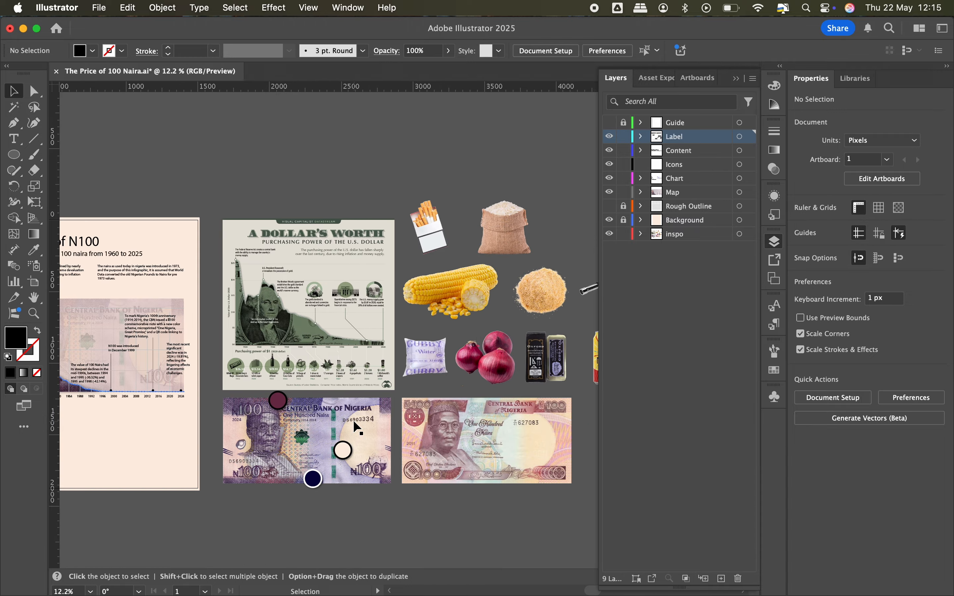
scroll(353, 420, right, 5)
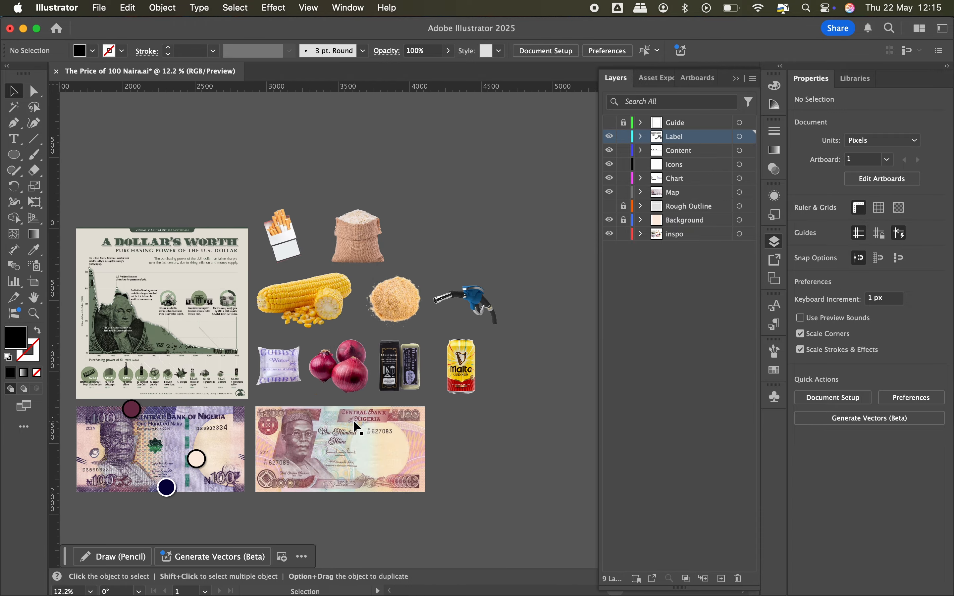
scroll(304, 250, up, 2)
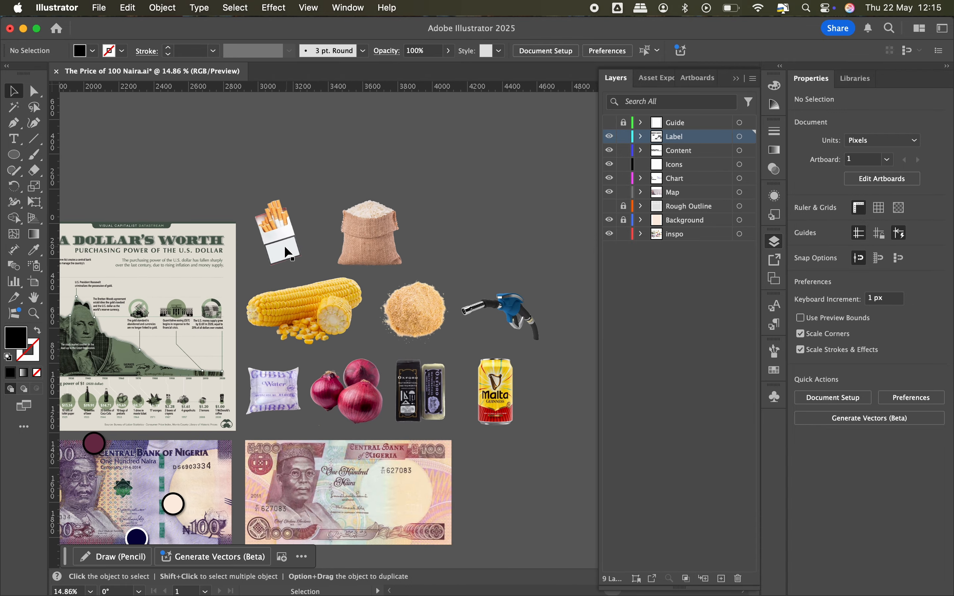
click(283, 245)
click(283, 245)
scroll(283, 245, up, 3)
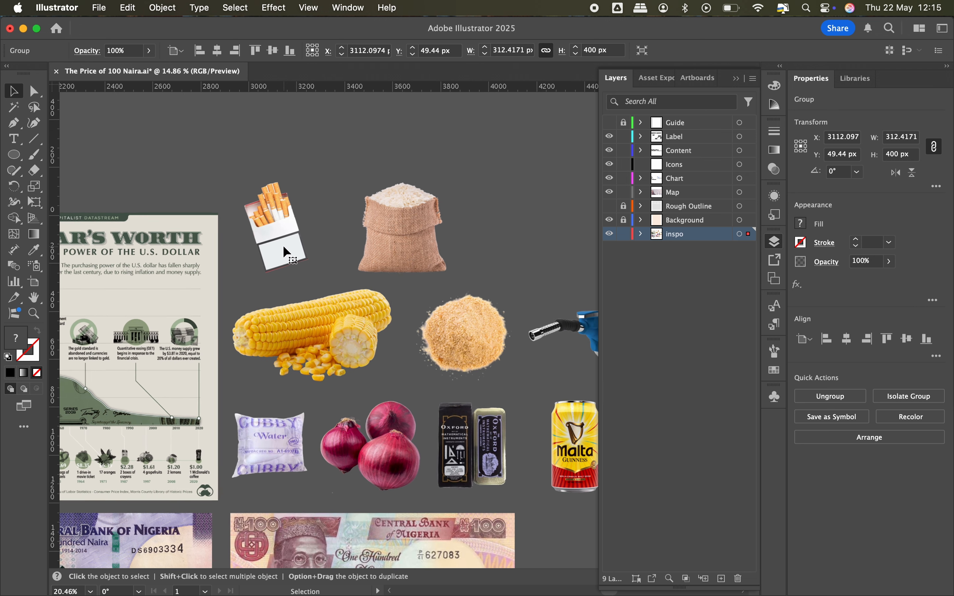
scroll(283, 245, right, 2)
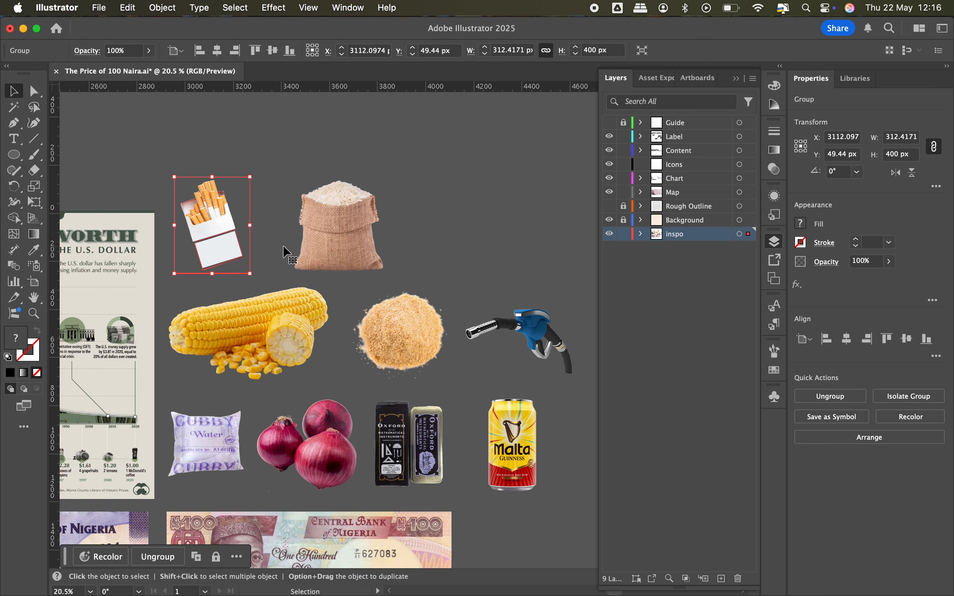
- Convert the cigarette pack and rice sack images to grayscale
click(130, 7)
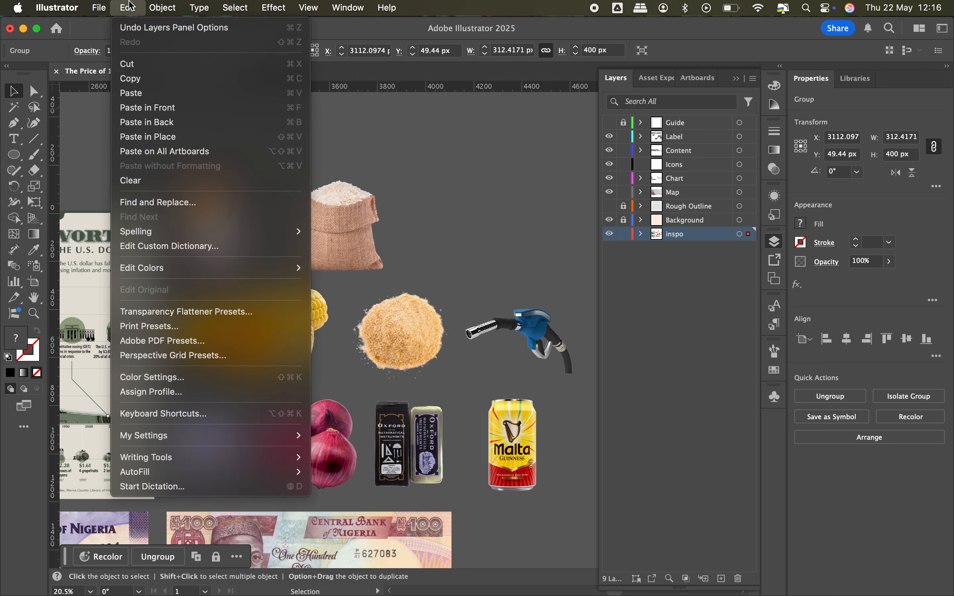
mouse_move(206, 270)
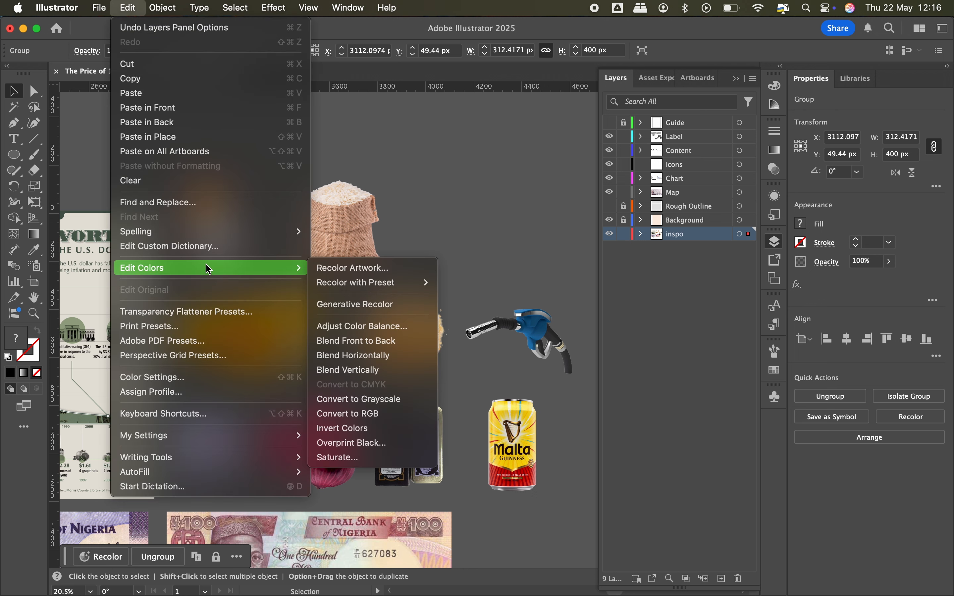
click(359, 399)
click(346, 217)
click(131, 7)
mouse_move(205, 269)
click(359, 399)
- Convert the maize, garri and fuel nozzle images to grayscale, one after another
click(249, 333)
click(131, 7)
click(359, 399)
click(401, 333)
click(139, 7)
click(358, 399)
click(520, 335)
click(138, 7)
click(359, 399)
- Convert the water sachet, onions, mathset and Malta can to grayscale together
click(206, 443)
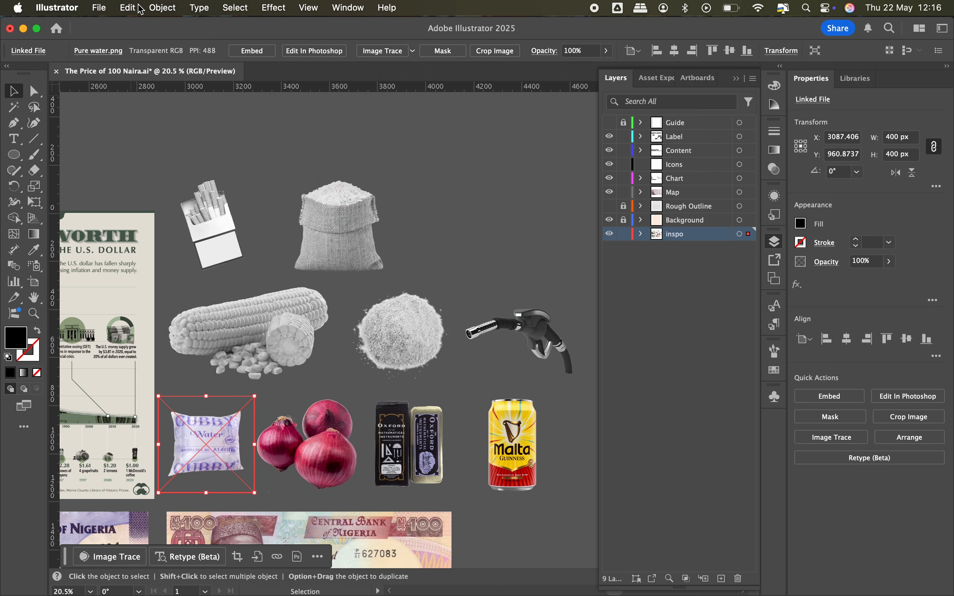
shift+click(317, 464)
shift+click(410, 446)
shift+click(511, 446)
click(127, 7)
click(358, 398)
- Open the linked water sachet image in Photoshop, desaturate it, then save and close the file
click(212, 435)
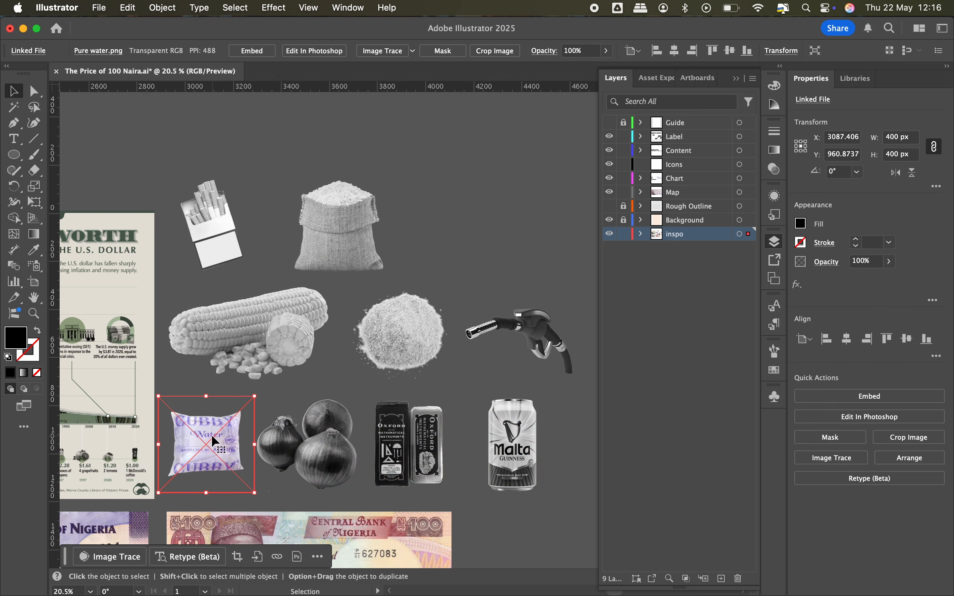
click(314, 50)
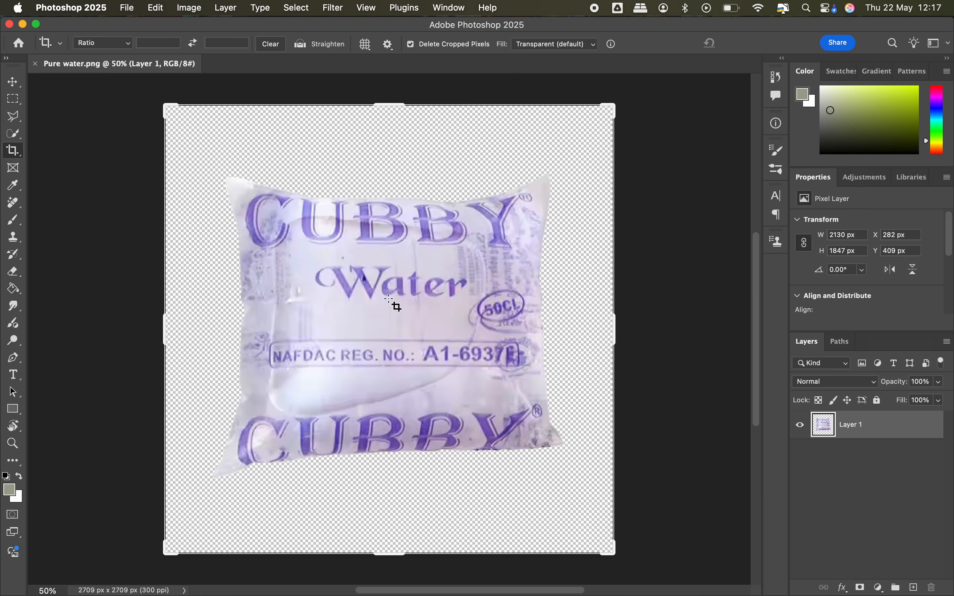
click(13, 81)
click(219, 7)
mouse_move(193, 8)
mouse_move(207, 47)
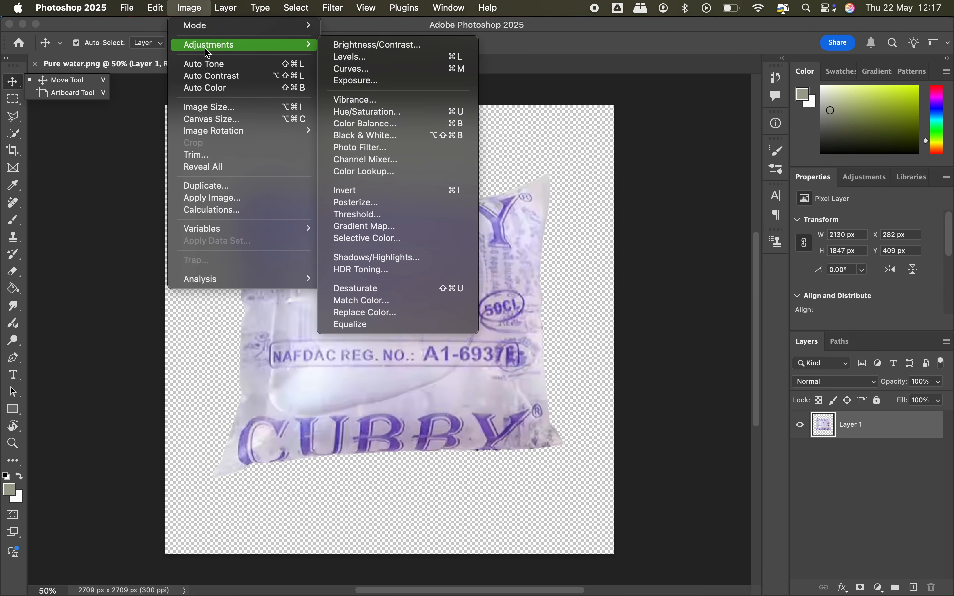
click(394, 290)
key(super+s)
click(9, 24)
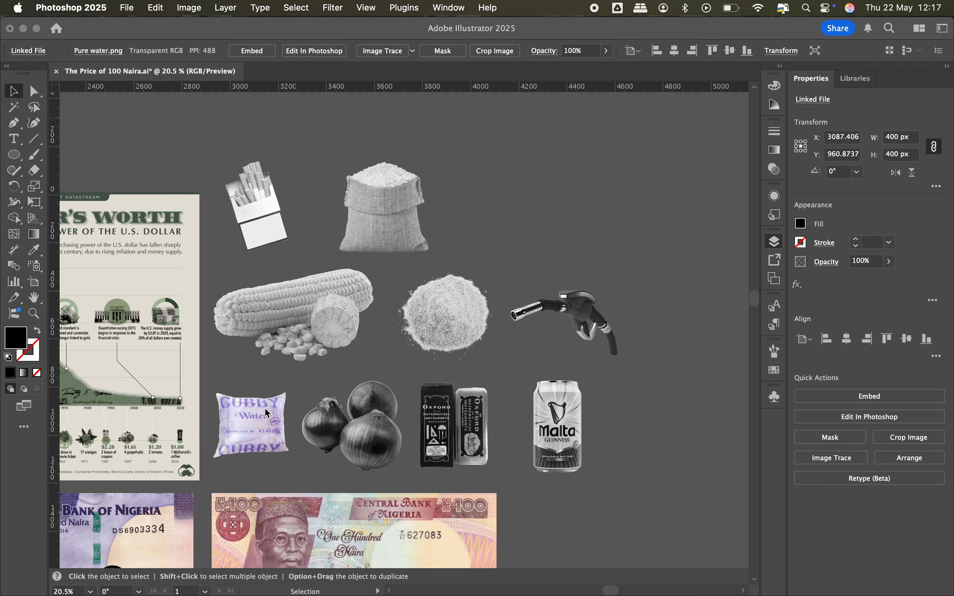
- Select all the product images beside the reference infographic and cut them
scroll(327, 318, down, 5)
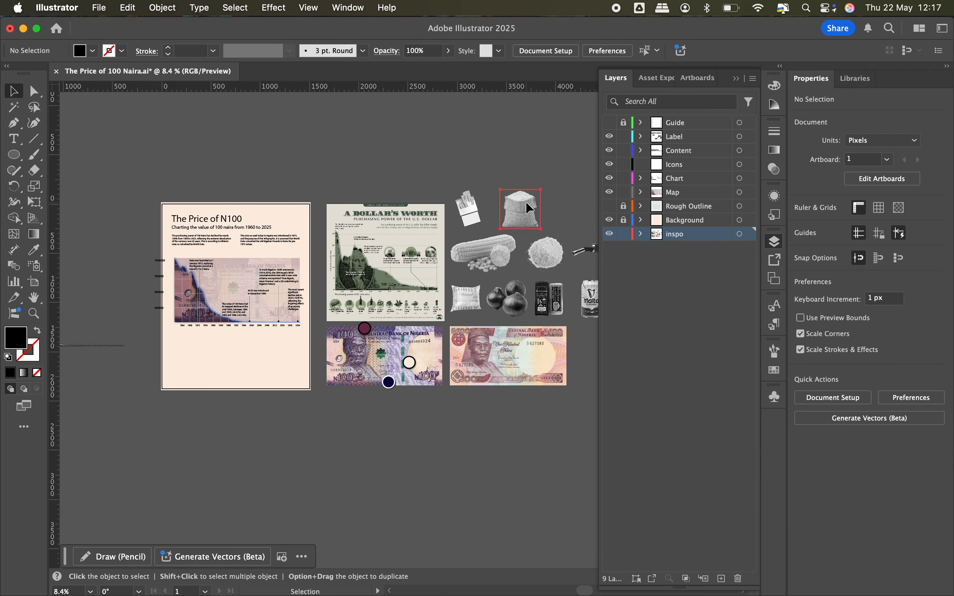
click(524, 203)
shift+click(464, 213)
scroll(473, 236, right, 3)
drag(393, 326, 549, 256)
key(super+x)
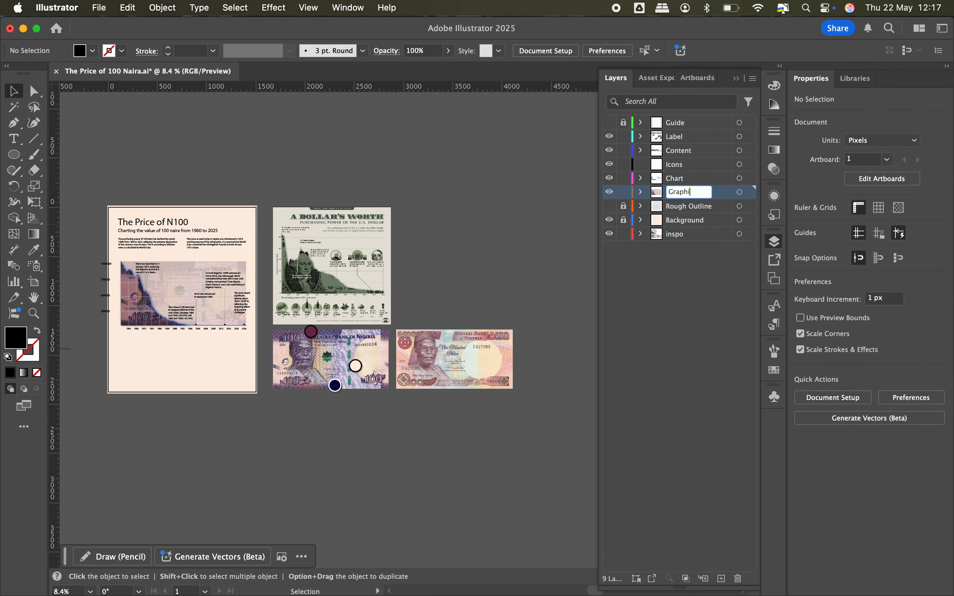
- Rename the Map layer as Graphics and paste the product images in place on it
text(cs)
key(Return)
key(shift+super+v)
- Arrange the product images in a row beneath the chart, starting with rice, maize and garri, and hide the inspo layer
drag(270, 343, 224, 377)
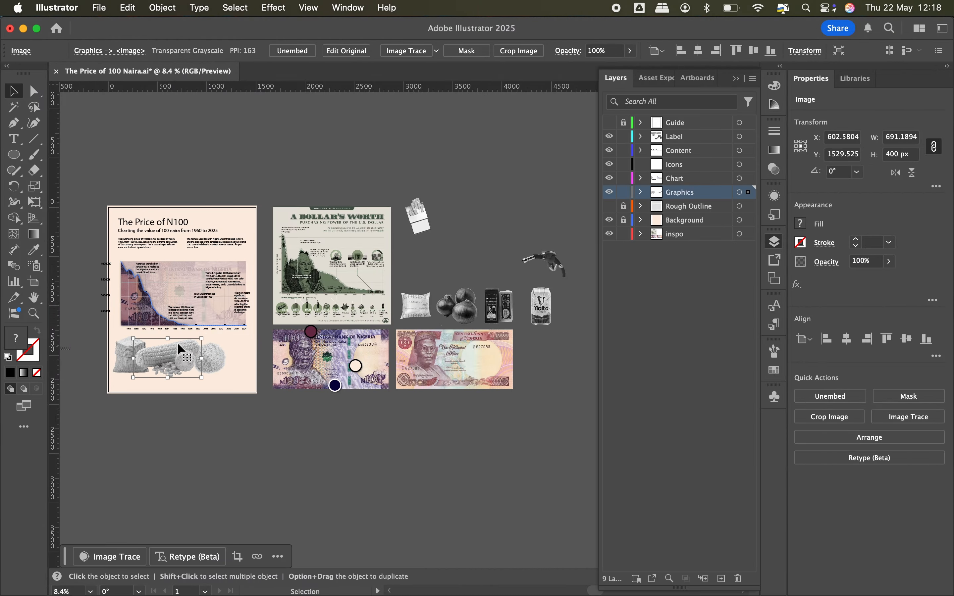
drag(498, 306, 237, 359)
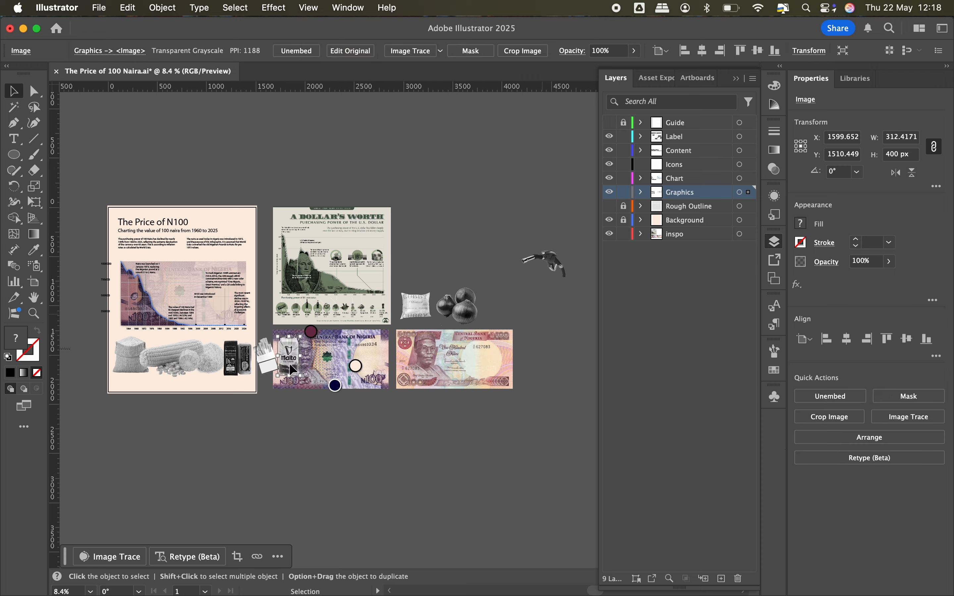
click(610, 234)
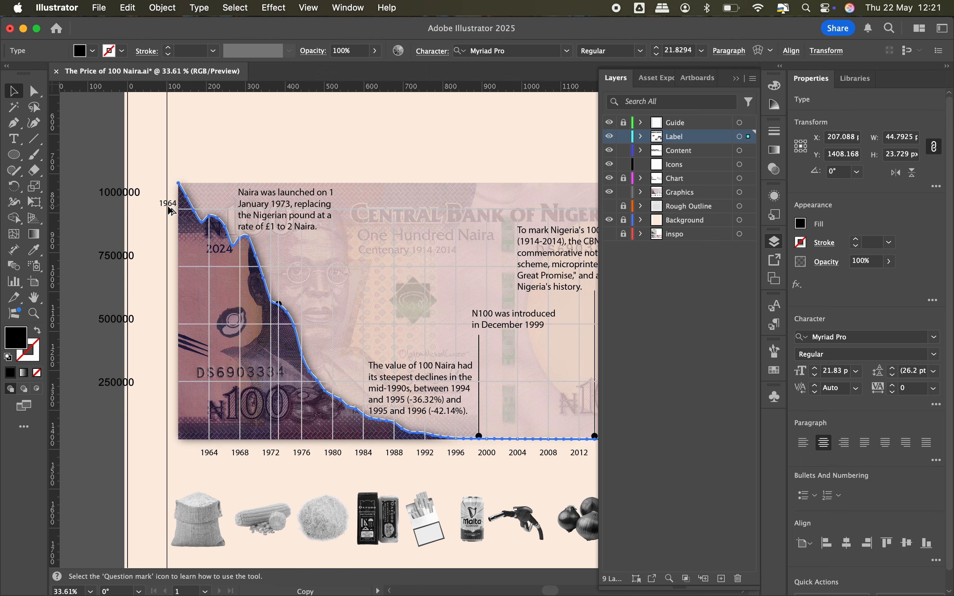
- Copy the 1964 label to the vertical axis as N1M at the top gridline and again as 750K at the gridline below
drag(170, 211, 171, 211)
scroll(171, 211, up, 8)
triple_click(255, 237)
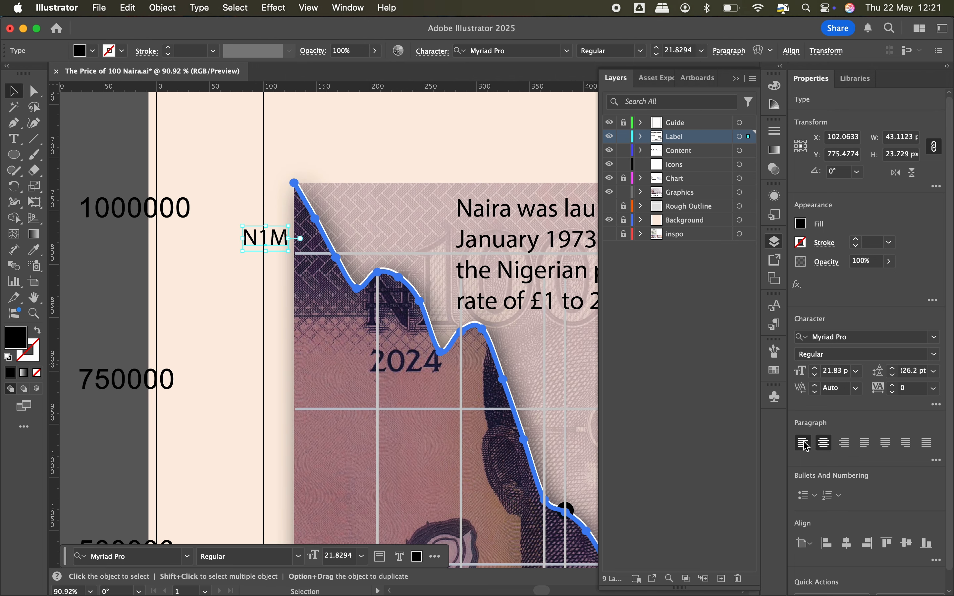
drag(258, 242, 254, 261)
triple_click(260, 416)
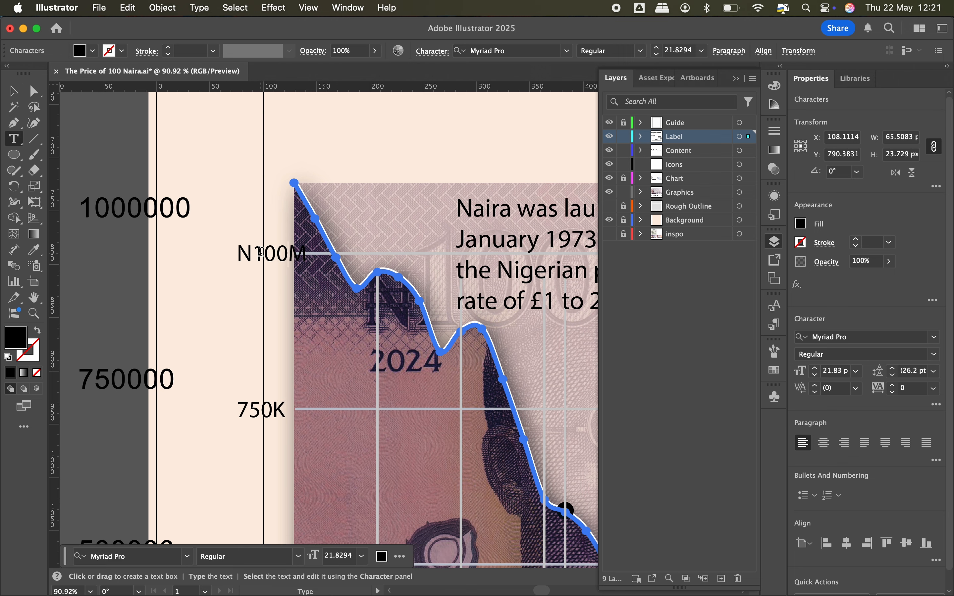
- Change the top axis label to N1000K and right-align it with the 750K label just beside the chart's edge
drag(253, 261, 225, 261)
shift+click(252, 414)
key(shift+super+r)
click(866, 542)
drag(220, 413, 269, 413)
scroll(261, 333, down, 5)
click(223, 334)
- Copy the vertical axis label down to the next two gridlines, changing the copies to 500K and 250K
drag(268, 257, 272, 355)
triple_click(260, 354)
text(500K)
key(Escape)
scroll(218, 352, down, 5)
drag(258, 254, 259, 351)
double_click(253, 351)
key(Escape)
click(219, 404)
scroll(220, 404, down, 4)
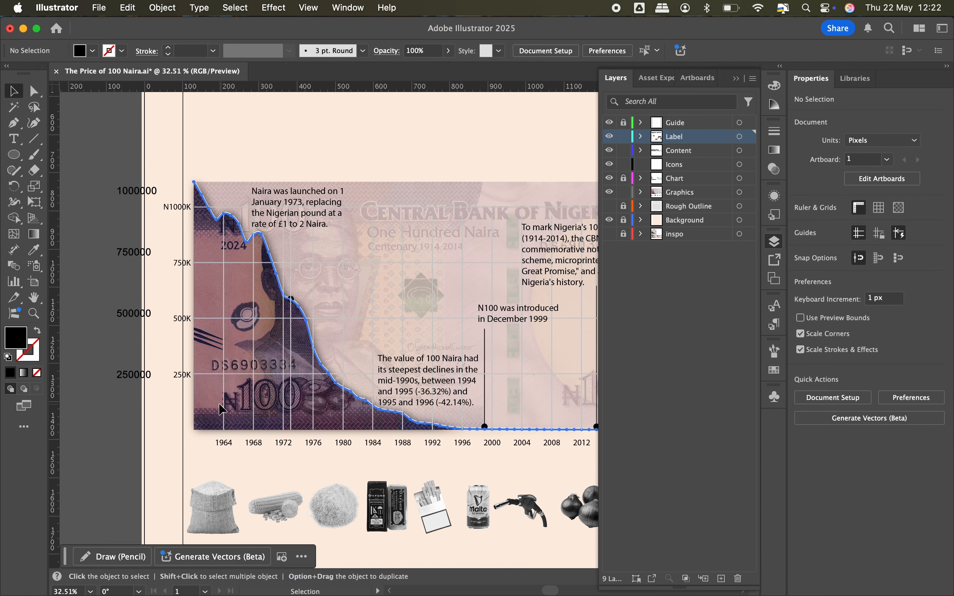
- Copy the 1964 label to the start of the horizontal axis and change its text to 1960
scroll(219, 402, down, 5)
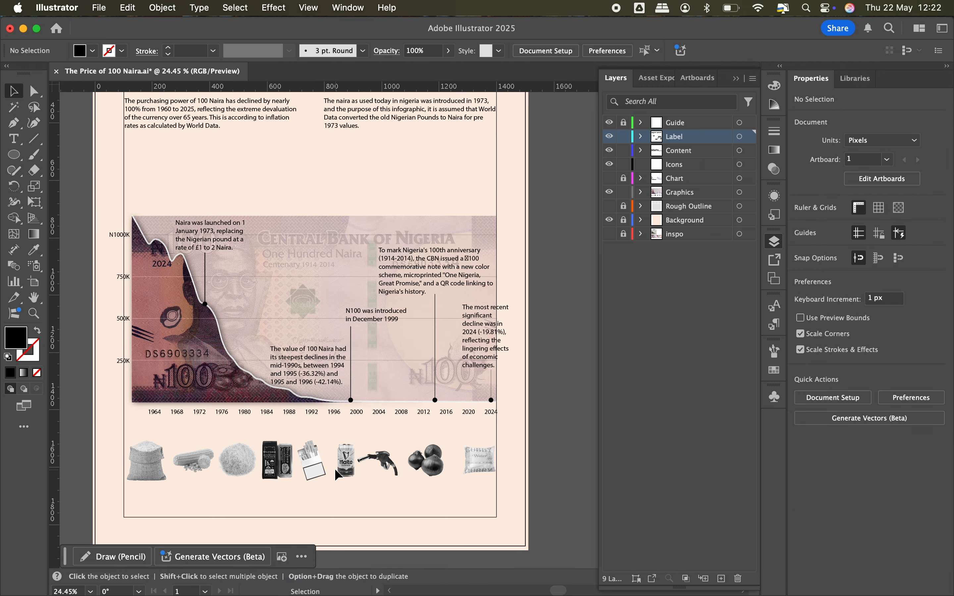
scroll(341, 498, left, 3)
scroll(340, 498, down, 1)
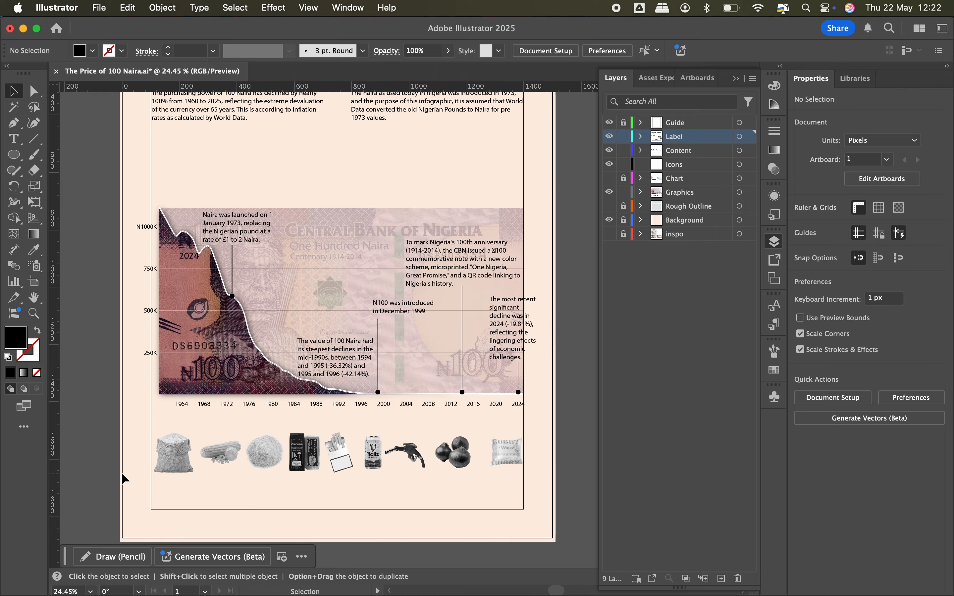
scroll(122, 470, up, 5)
drag(230, 358, 189, 358)
double_click(201, 355)
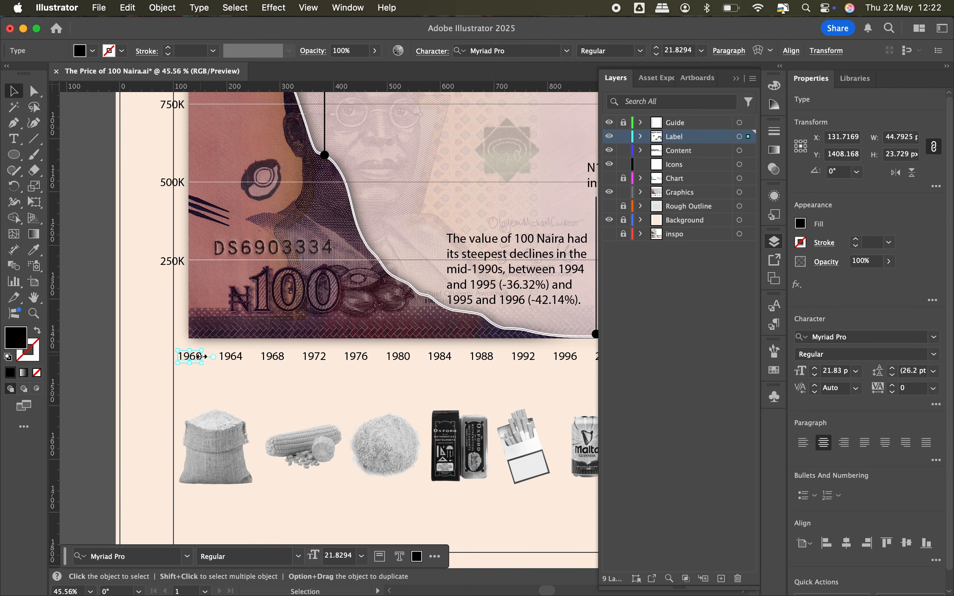
click(202, 382)
scroll(202, 381, down, 5)
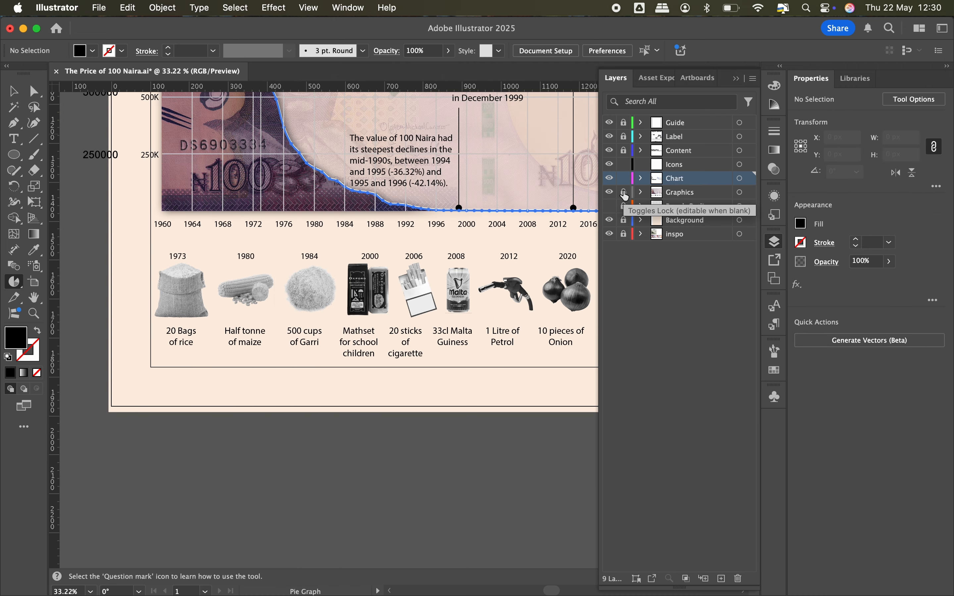
scroll(338, 318, left, 1)
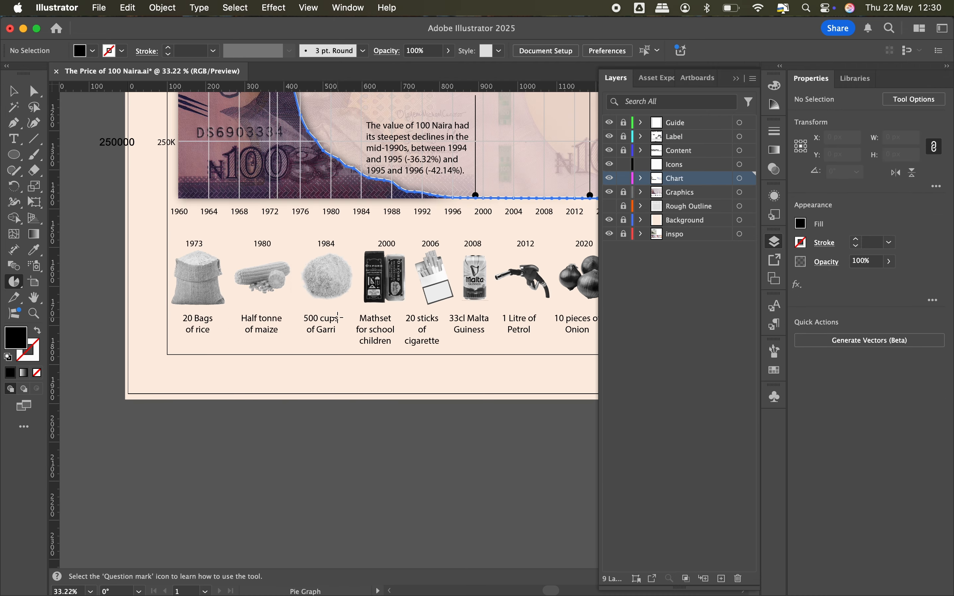
key(super+v)
key(super+z)
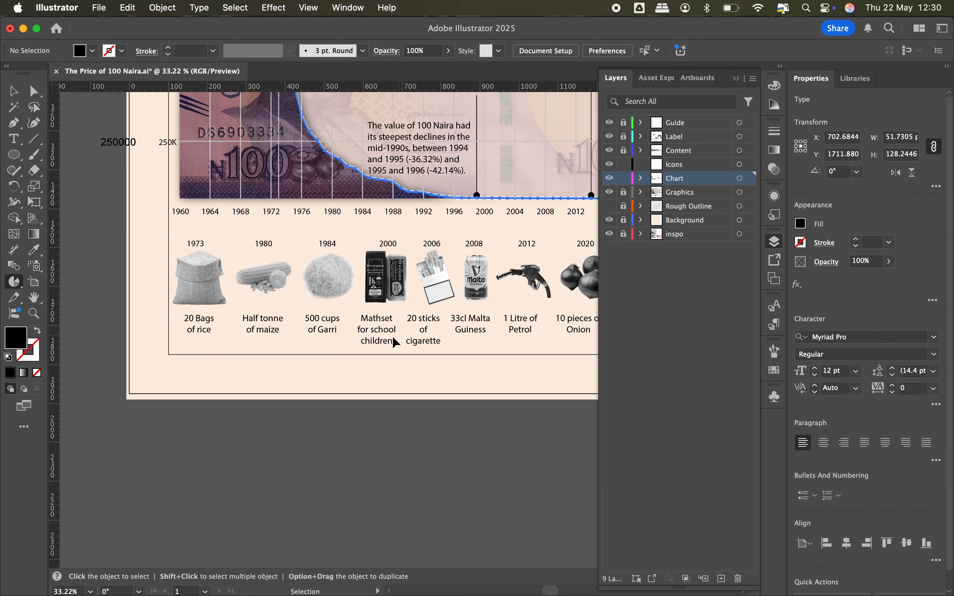
- Create a pie graph below the artboard from one column of values: 583873, 188685.12, 107024.01, 2509.05, 1131.20, 991.91 and so on
scroll(179, 410, down, 2)
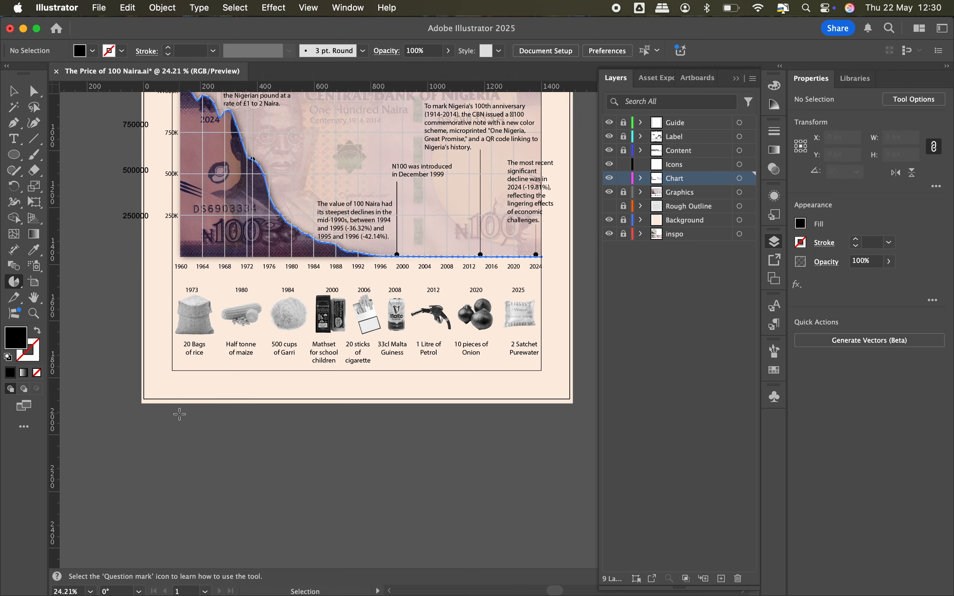
drag(551, 507, 551, 508)
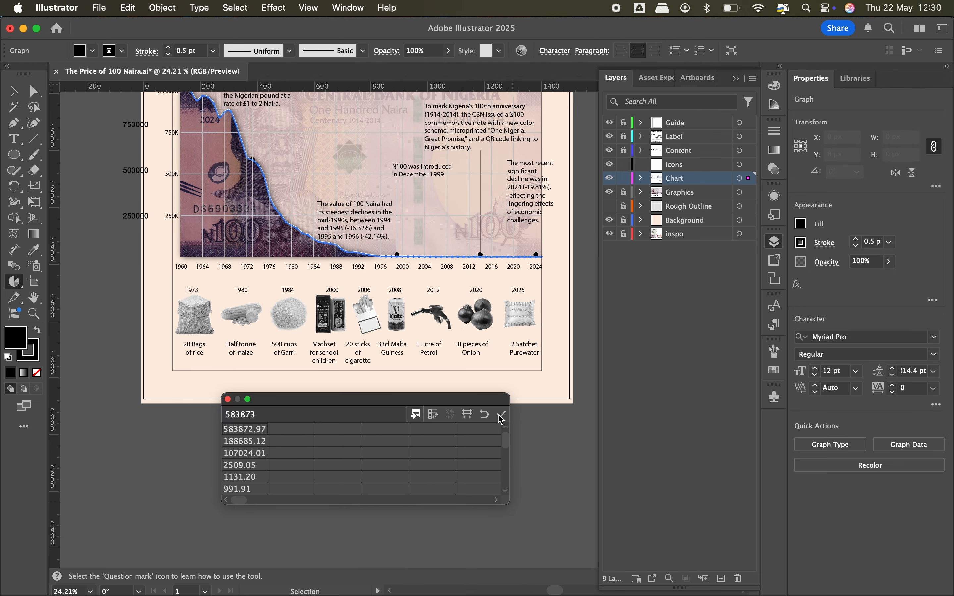
click(416, 414)
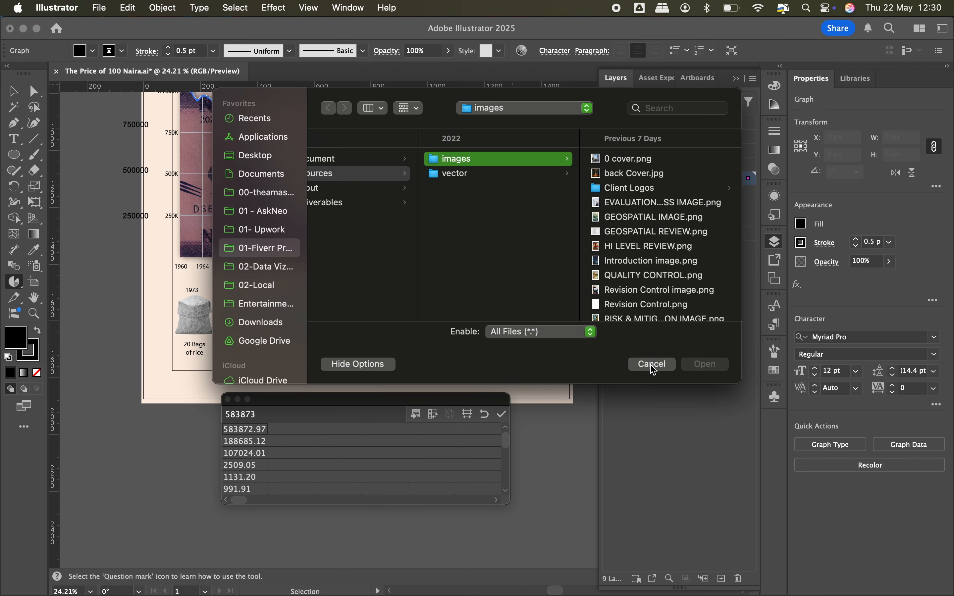
click(653, 365)
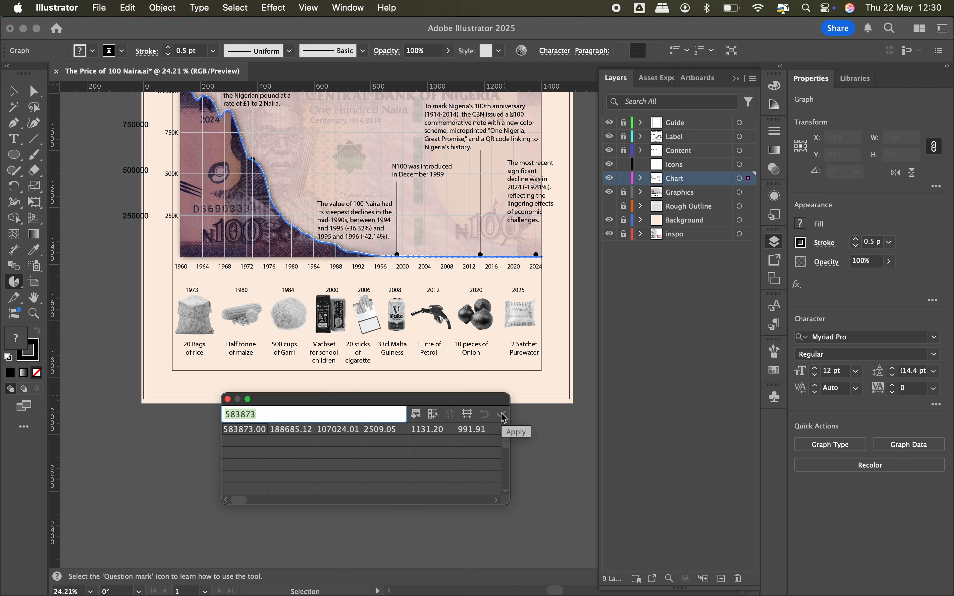
drag(307, 403, 504, 377)
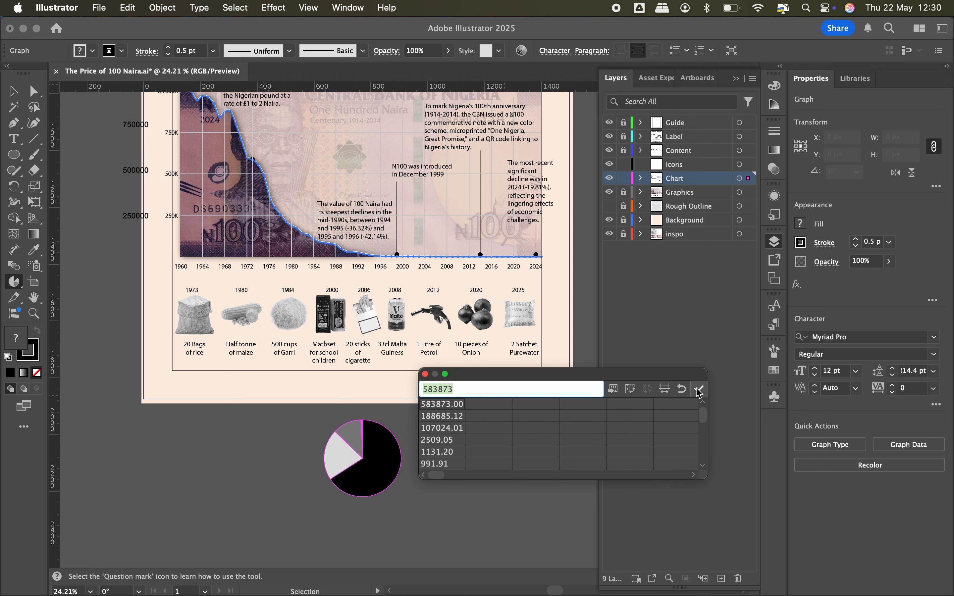
click(425, 375)
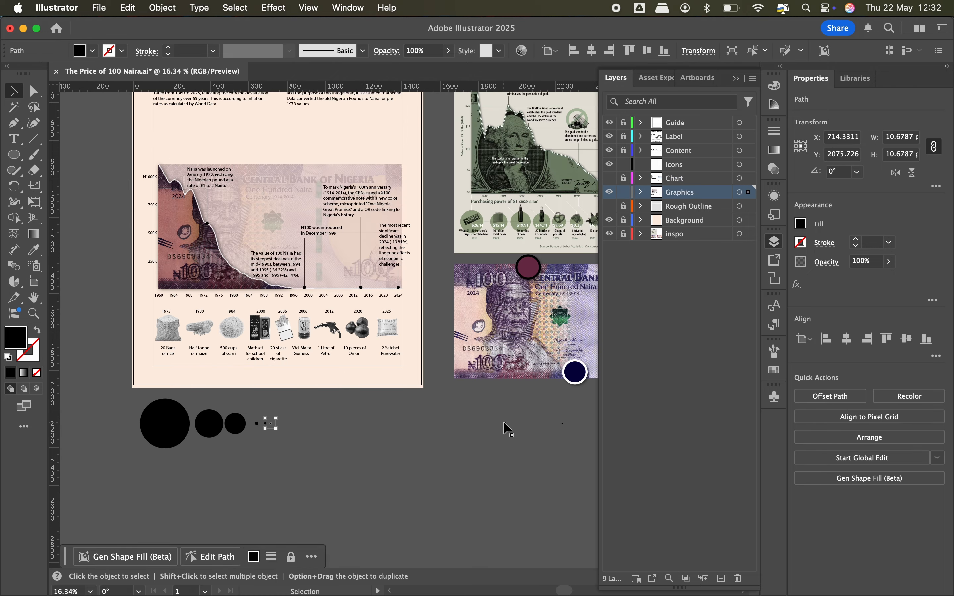
- Extend the row of circles below the artboard with the remaining tiny ones, ending with a circle about 5.47 px wide
key(super+d)
key(super+d)
scroll(257, 457, right, 5)
scroll(257, 456, left, 6)
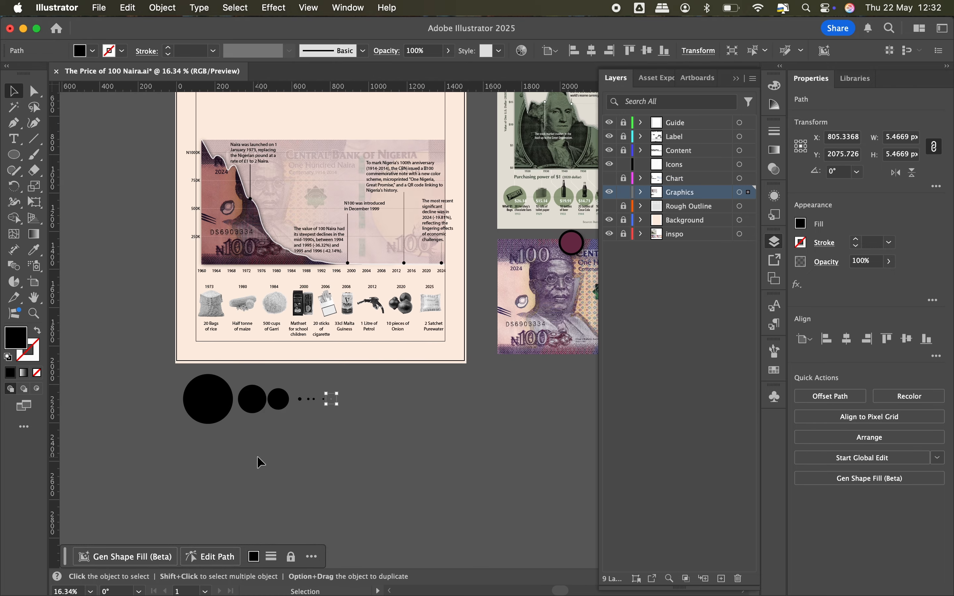
- Fill the row of circles below the artboard with dark grey
scroll(207, 458, up, 5)
click(278, 465)
click(93, 50)
click(16, 115)
- Centre the largest circle horizontally and vertically on the rice bag image
click(195, 399)
scroll(194, 399, right, 4)
scroll(195, 399, up, 2)
click(195, 487)
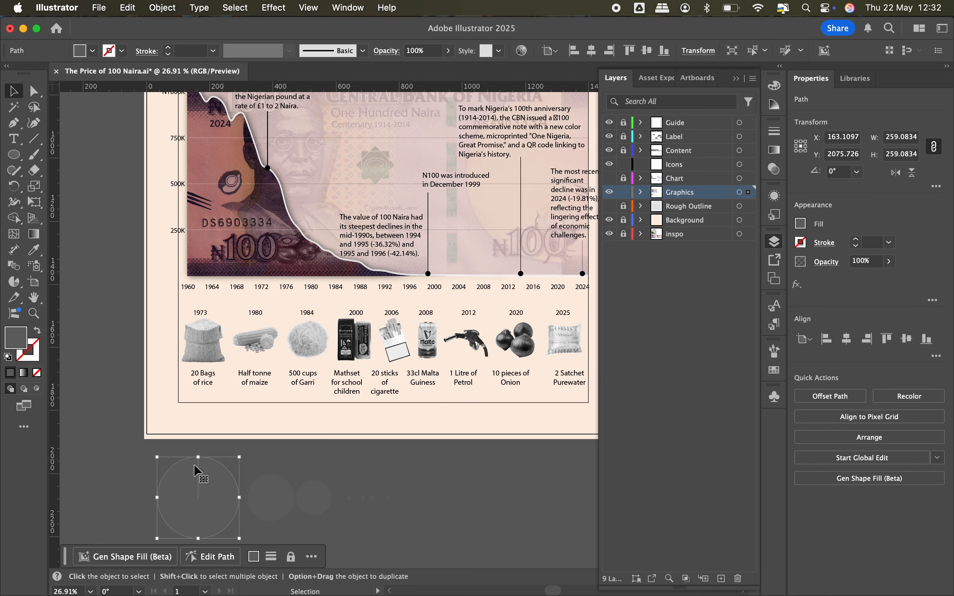
click(498, 528)
click(224, 505)
shift+click(203, 339)
click(242, 50)
click(297, 50)
scroll(175, 326, down, 3)
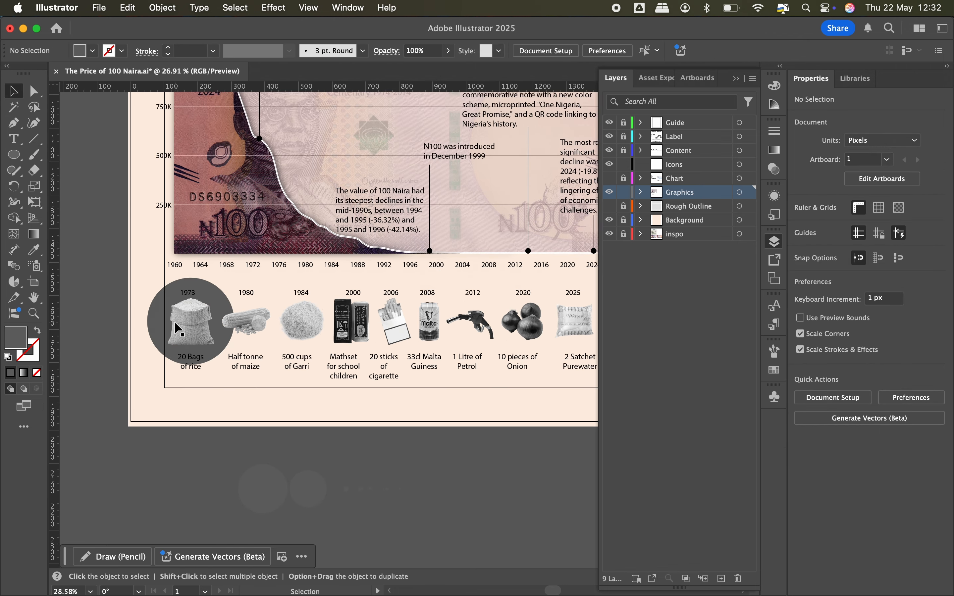
- Centre the second circle on the maize image and the third circle on the Garri image
click(239, 457)
shift+click(192, 270)
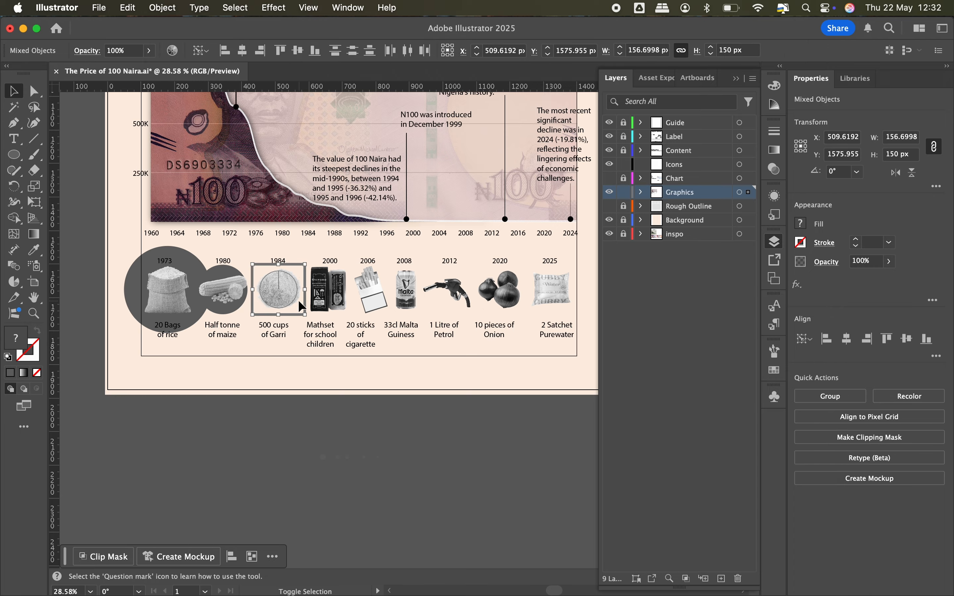
scroll(298, 300, up, 5)
scroll(279, 345, left, 3)
- Set the height of the Garri image to 80 px, keeping its proportions
click(359, 300)
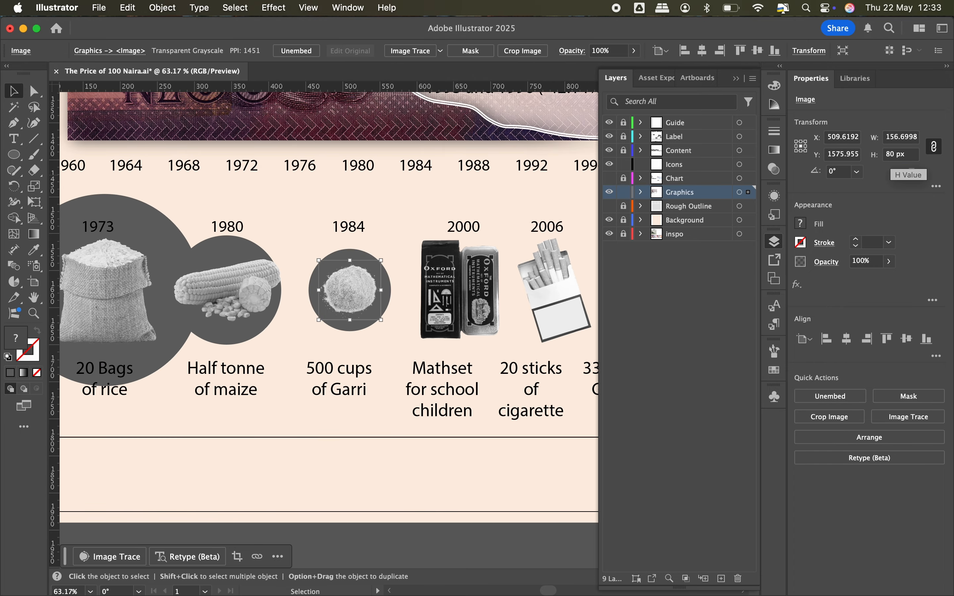
scroll(316, 335, left, 3)
click(309, 337)
click(319, 426)
scroll(319, 426, down, 6)
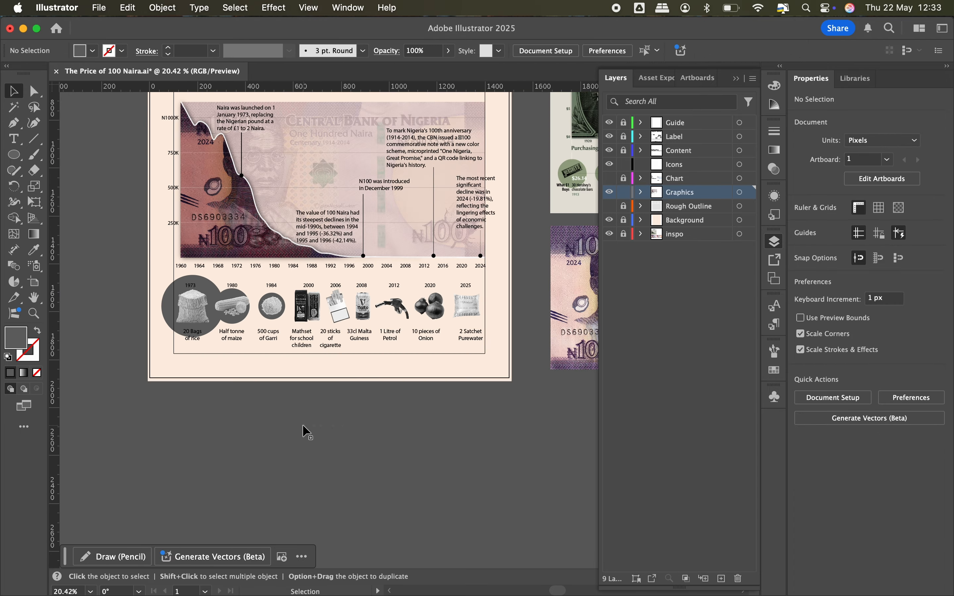
- Move the fourth circle just below the Mathset image and select the product images from Mathset to Purewater together
click(304, 425)
scroll(291, 355, up, 4)
scroll(373, 417, right, 3)
scroll(373, 418, down, 2)
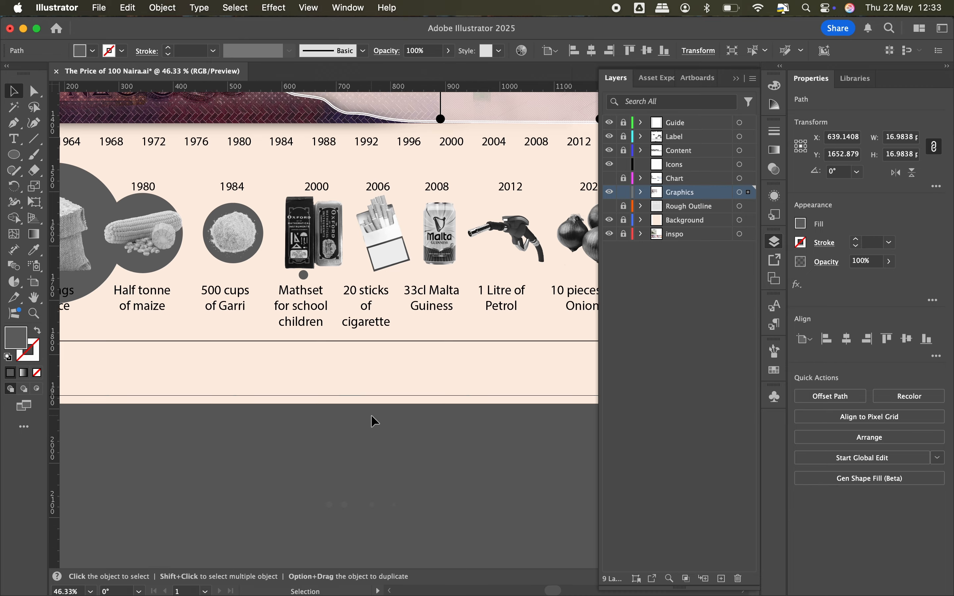
click(276, 216)
shift+click(341, 213)
scroll(465, 217, right, 4)
shift+click(475, 226)
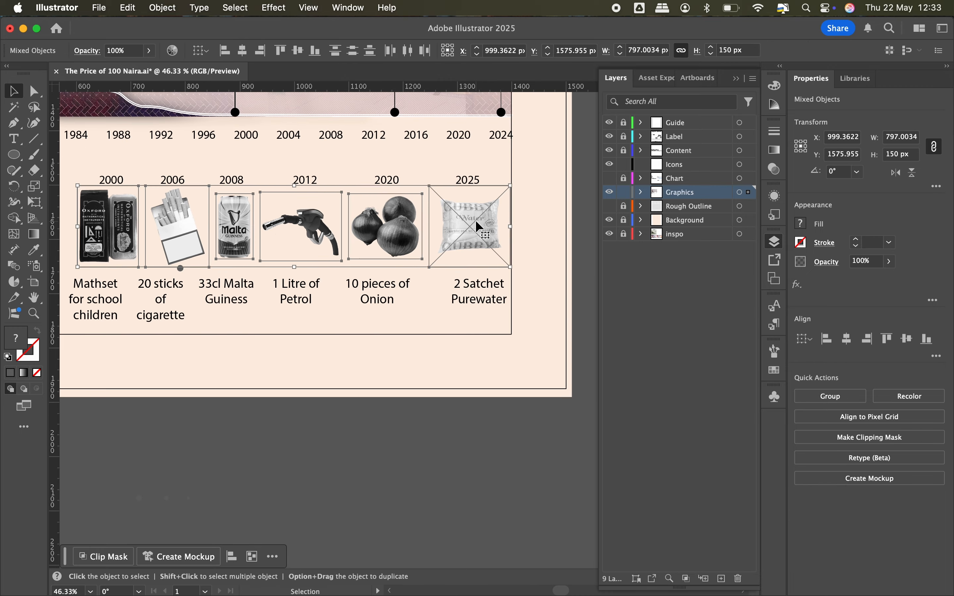
click(369, 379)
- Centre the small circle vertically on its product image in the row
scroll(368, 379, down, 3)
drag(299, 232, 341, 298)
click(297, 50)
click(302, 393)
click(351, 396)
scroll(315, 362, right, 2)
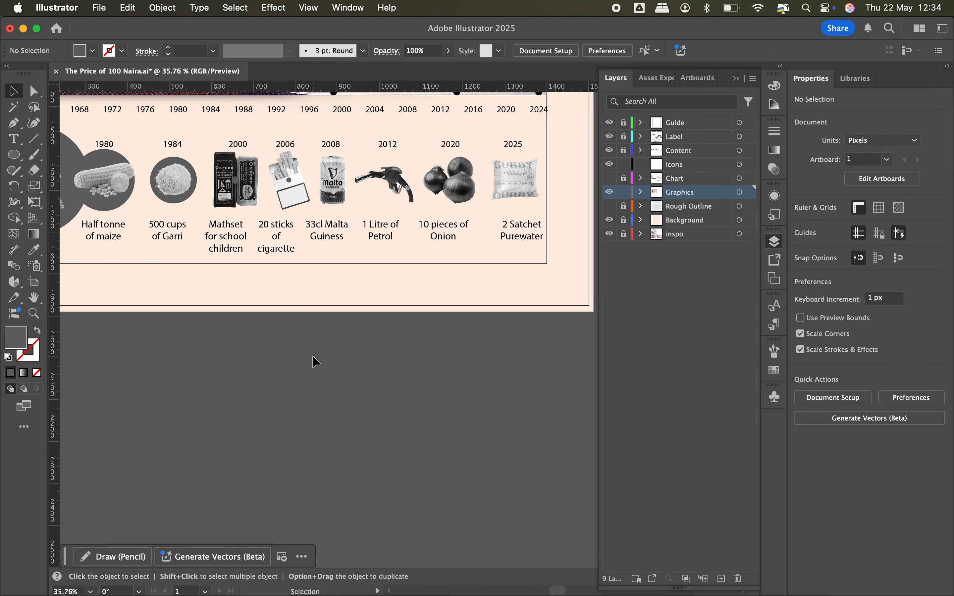
- Locate and select the remaining tiny circles in the row below the artboard
drag(211, 340, 487, 453)
scroll(487, 454, left, 2)
scroll(320, 402, down, 5)
drag(216, 398, 592, 414)
scroll(399, 424, up, 5)
scroll(396, 419, down, 4)
click(136, 420)
scroll(213, 424, left, 4)
scroll(213, 424, up, 4)
click(213, 424)
click(270, 402)
scroll(290, 441, up, 3)
- Align the remaining tiny circles to the centres of their product images, pairing the last of these with the onions
click(327, 446)
shift+click(468, 162)
click(242, 50)
click(298, 50)
click(350, 447)
scroll(423, 215, right, 4)
click(232, 461)
shift+click(438, 176)
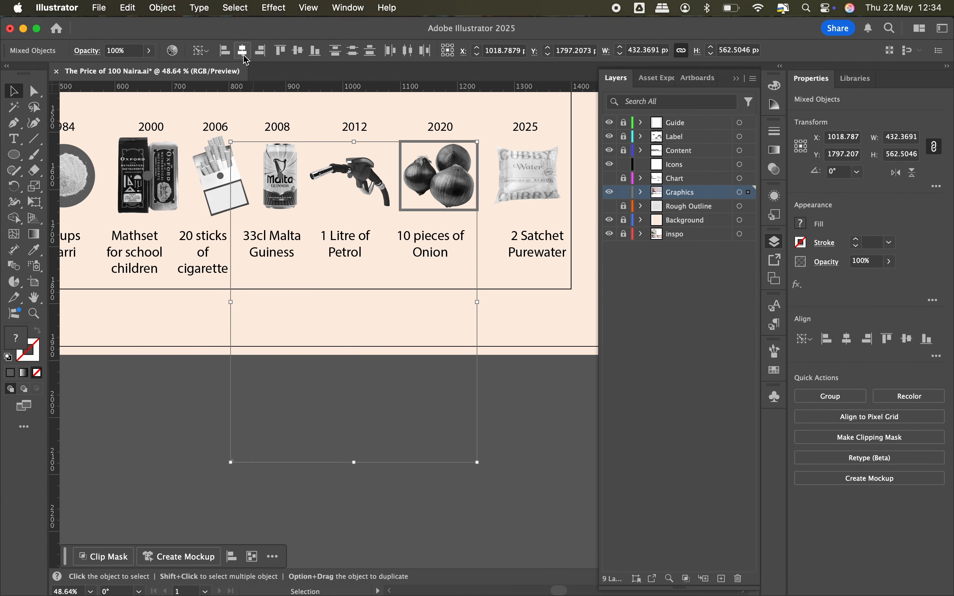
- Select all the circles behind the product images and scale them up together to about 1588 px wide and 323 px high
shift+click(528, 175)
shift+click(350, 177)
shift+click(220, 176)
scroll(220, 176, left, 8)
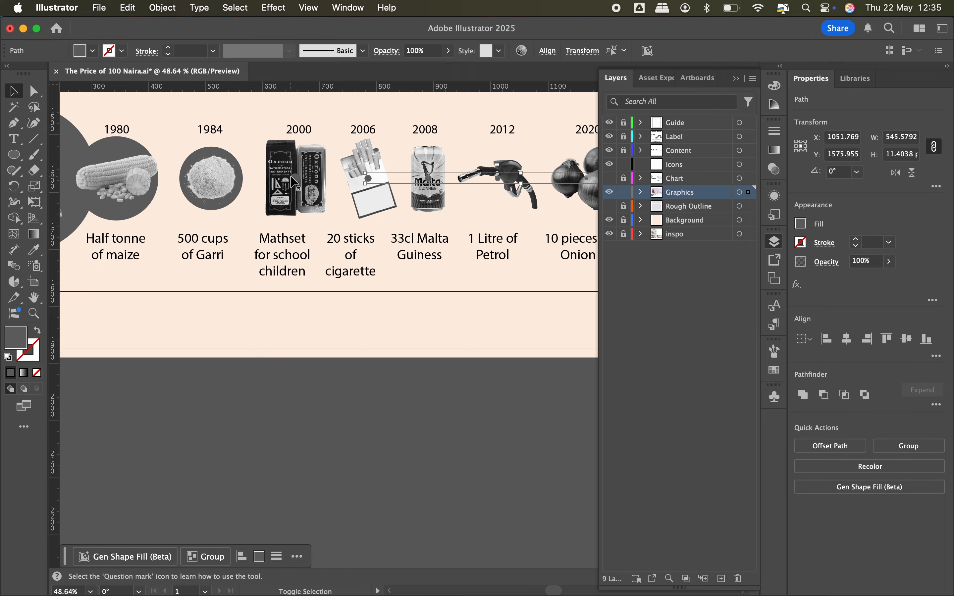
shift+click(221, 165)
shift+click(245, 176)
shift+click(108, 174)
scroll(109, 175, down, 4)
drag(367, 206, 454, 203)
scroll(493, 199, left, 6)
key(a)
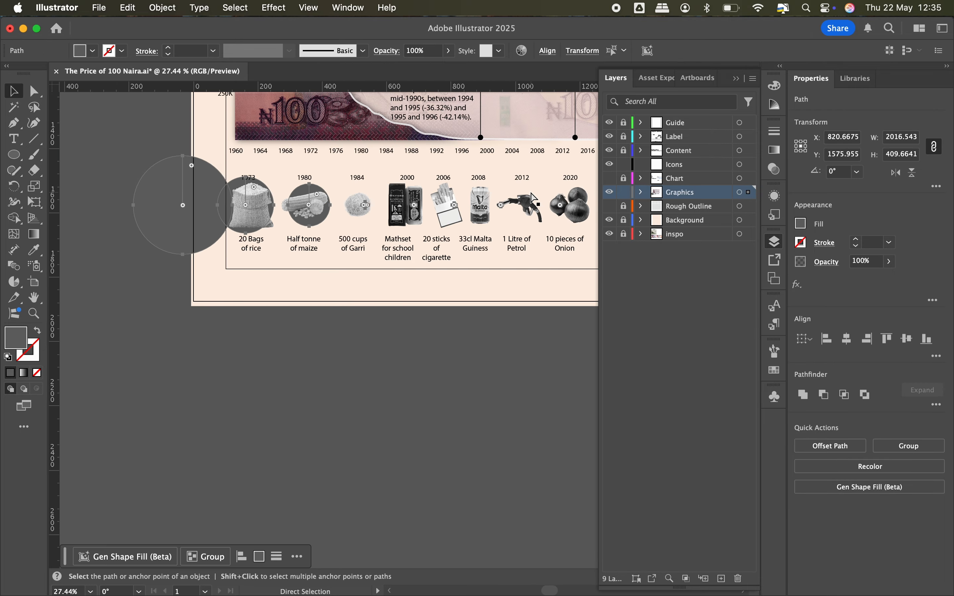
drag(262, 247, 260, 247)
scroll(380, 249, right, 8)
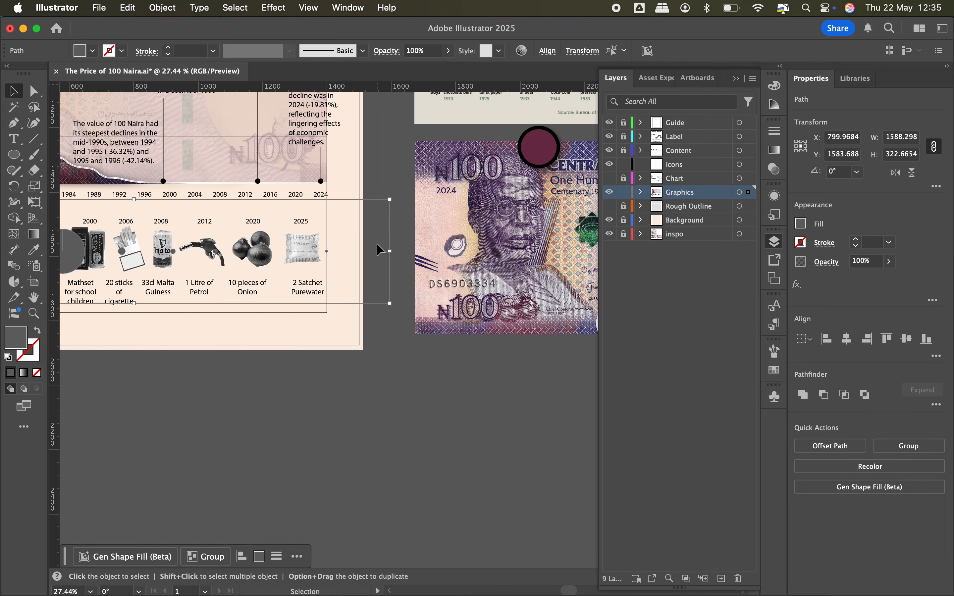
- Centre the two largest scaled circles on the rice bag and maize images again
scroll(276, 221, up, 4)
click(190, 233)
shift+click(209, 185)
click(292, 231)
shift+click(335, 205)
key(shift+super+a)
- Set the Garri image's height to 150 px and shift the image with its circle left, clear of the Mathset image
click(321, 222)
click(899, 155)
text(150)
key(Return)
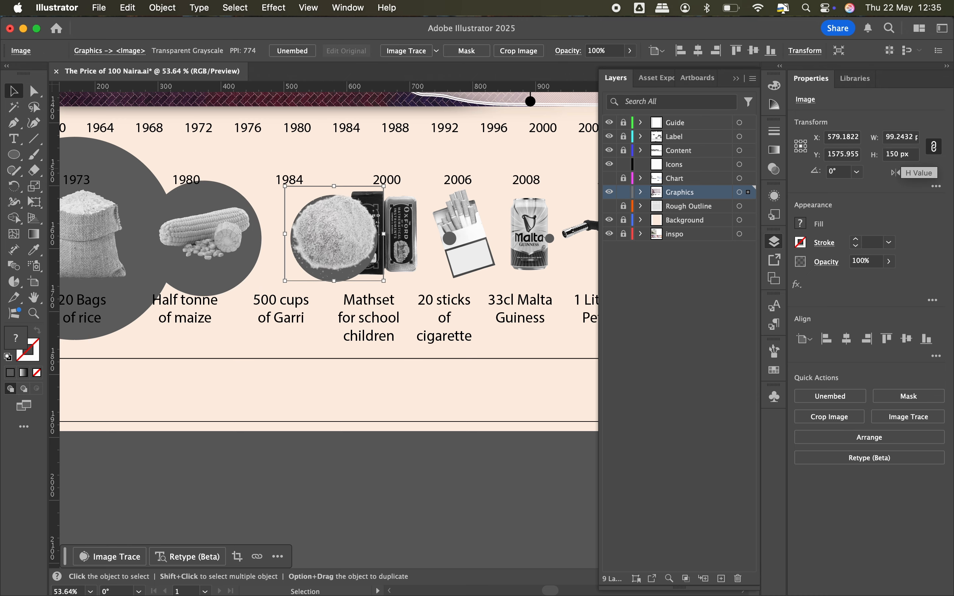
drag(341, 285, 327, 265)
drag(331, 240, 298, 240)
- Centre the small circles horizontally on the Mathset, cigarette and neighbouring product images
click(383, 233)
shift+click(449, 238)
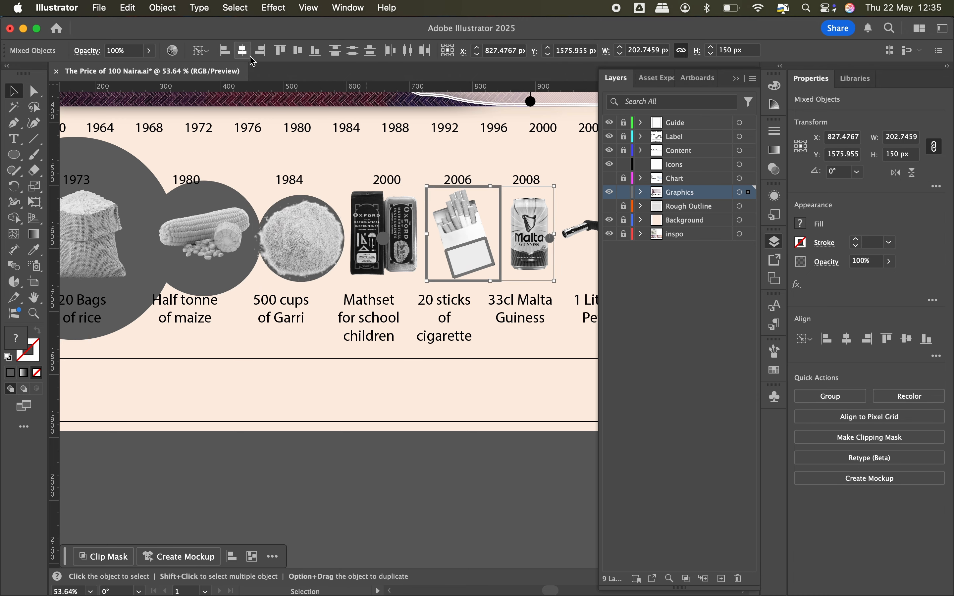
click(242, 50)
scroll(394, 252, right, 5)
click(420, 263)
shift+click(347, 260)
click(347, 261)
click(242, 50)
- Centre the remaining small circles horizontally on the product images at the Purewater end of the row
scroll(355, 252, right, 3)
click(406, 261)
click(431, 266)
scroll(432, 270, right, 5)
shift+click(192, 267)
click(242, 51)
shift+click(286, 267)
- Select the small circles together, from the Purewater image back to the Mathset image
click(590, 328)
scroll(552, 308, left, 4)
shift+click(377, 275)
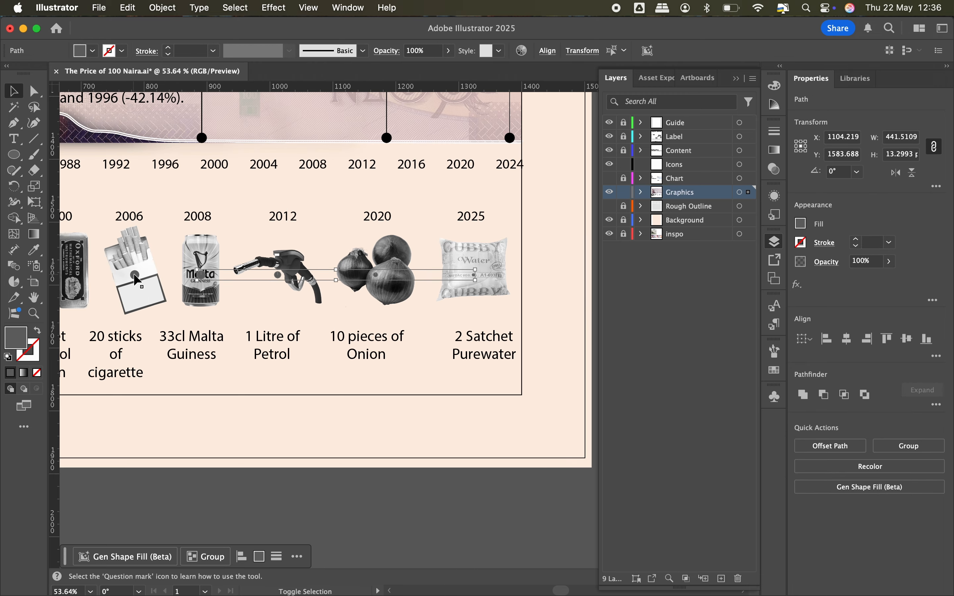
shift+click(133, 275)
scroll(133, 275, left, 6)
shift+click(293, 265)
- Arrange the three large circles behind the rice, maize and Garri images
click(206, 251)
scroll(207, 251, left, 4)
shift+click(232, 254)
shift+click(130, 256)
key(super+shift+[)
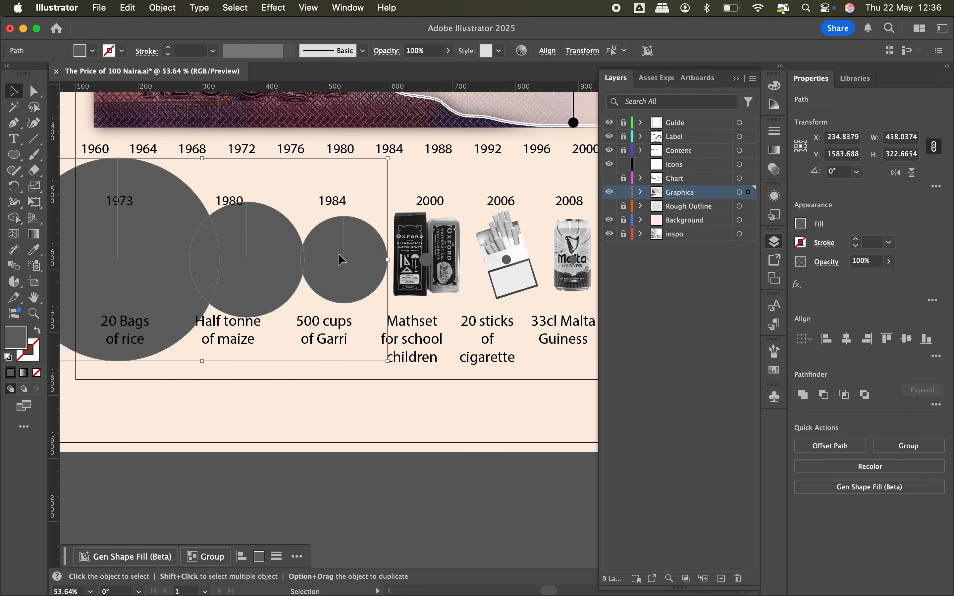
key(a)
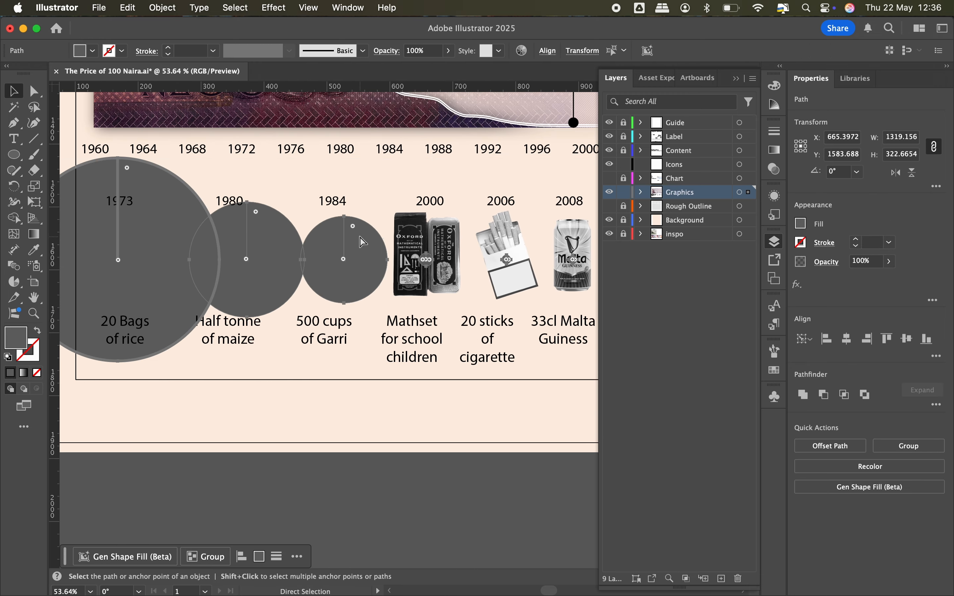
key(super+shift+z)
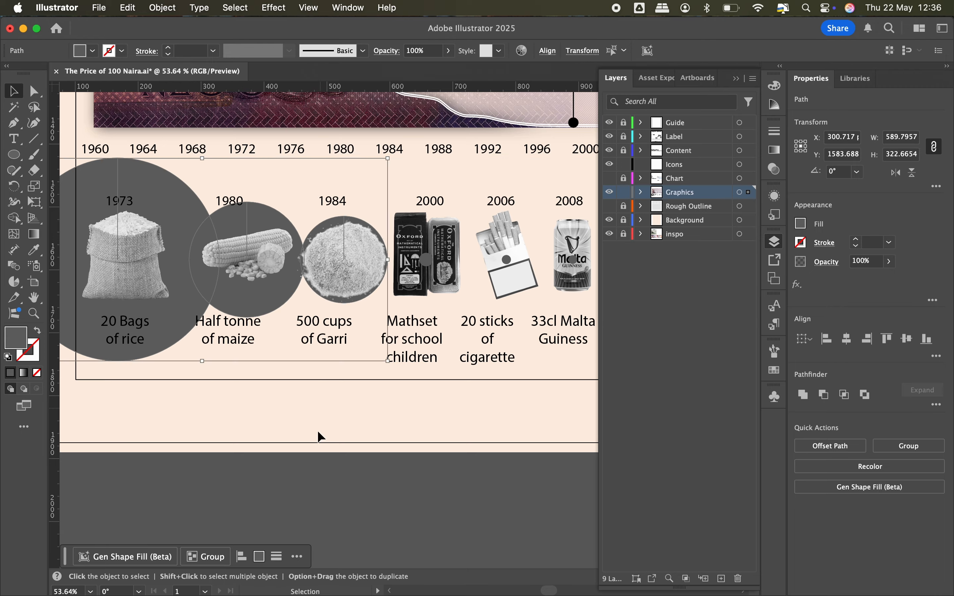
click(318, 437)
- Unlock and show the Chart layer, and move the chart and product row up together on the artboard
scroll(337, 273, left, 5)
scroll(337, 273, down, 5)
scroll(338, 273, right, 1)
drag(576, 357, 191, 312)
scroll(191, 312, down, 3)
scroll(192, 312, up, 5)
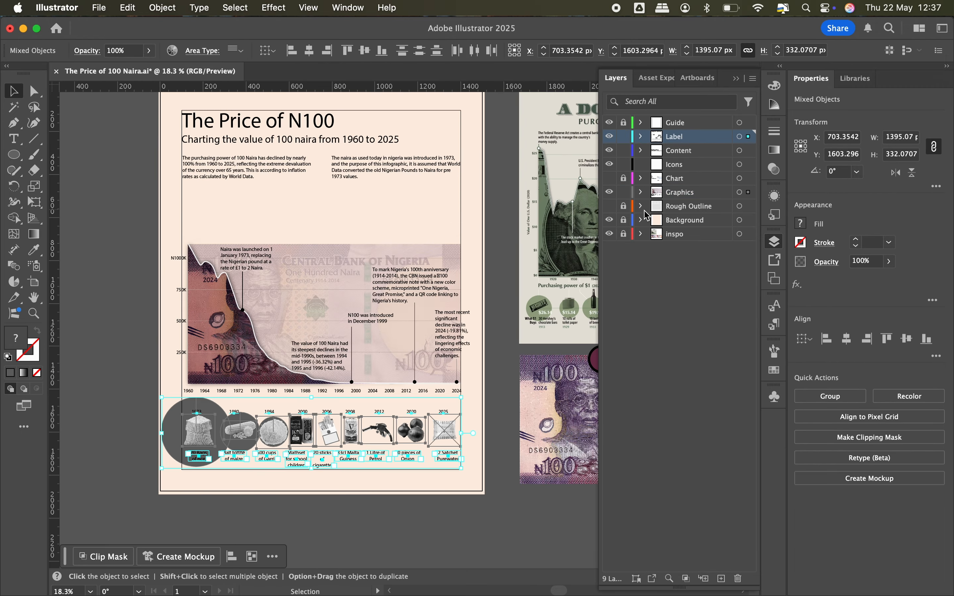
click(622, 178)
click(609, 178)
drag(131, 214, 489, 468)
drag(445, 368, 445, 337)
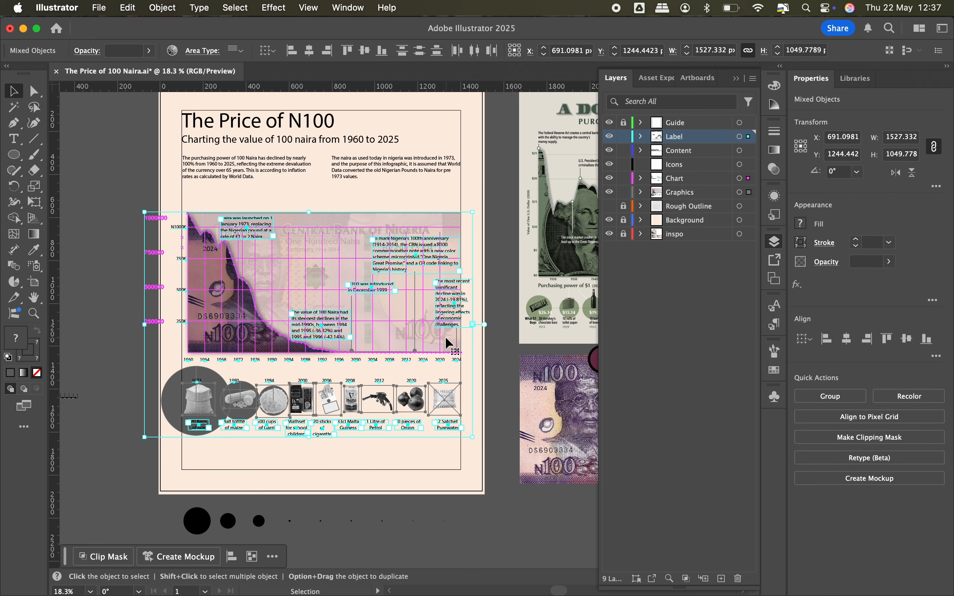
- Move the product row with its circles, years and labels slightly down from the chart
drag(473, 444, 173, 384)
drag(213, 410, 213, 423)
click(221, 470)
- Select the year and product labels around the images and examine their paragraph styles
scroll(221, 468, up, 5)
click(185, 346)
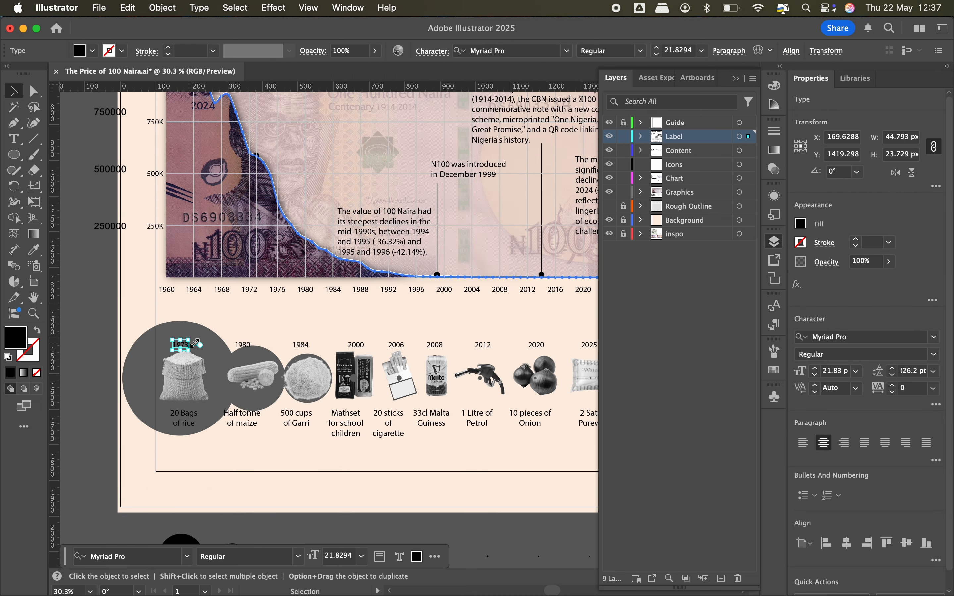
click(776, 326)
scroll(394, 345, right, 3)
shift+click(363, 356)
shift+click(413, 356)
shift+click(465, 356)
click(436, 328)
scroll(436, 328, left, 3)
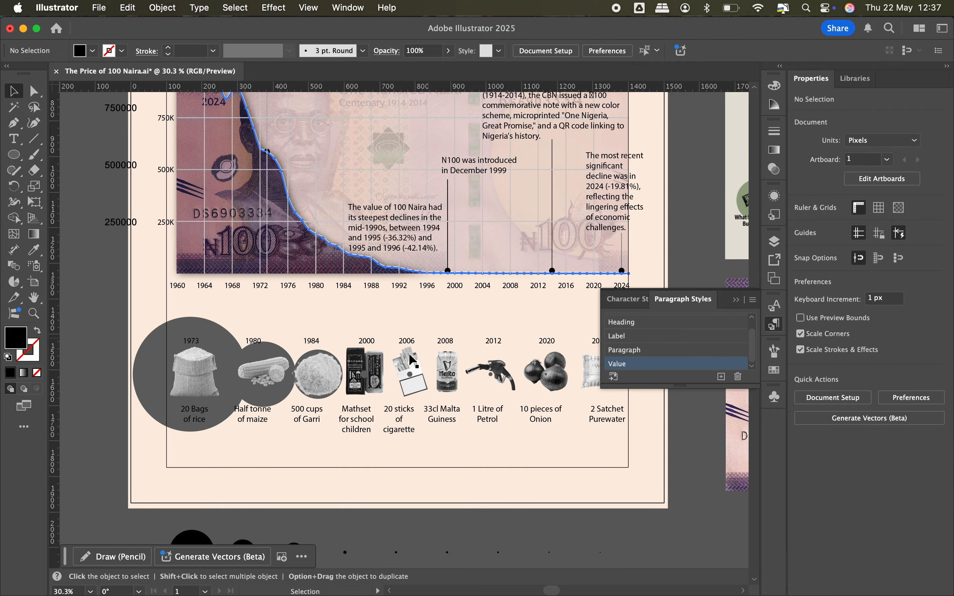
click(253, 415)
click(215, 459)
scroll(200, 432, right, 2)
scroll(180, 344, up, 3)
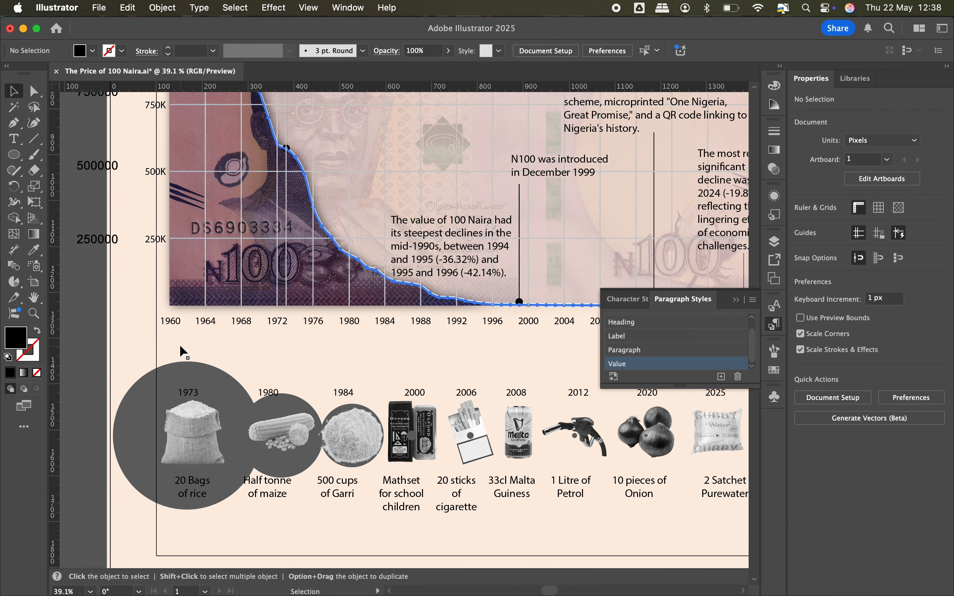
- Examine the spacing between the chart and the product row across the whole infographic
scroll(249, 346, up, 2)
scroll(249, 347, right, 8)
scroll(266, 384, down, 4)
scroll(267, 385, left, 6)
scroll(266, 385, down, 3)
scroll(247, 352, up, 4)
scroll(248, 351, down, 4)
drag(196, 355, 514, 421)
click(219, 350)
scroll(107, 182, up, 3)
scroll(106, 182, right, 1)
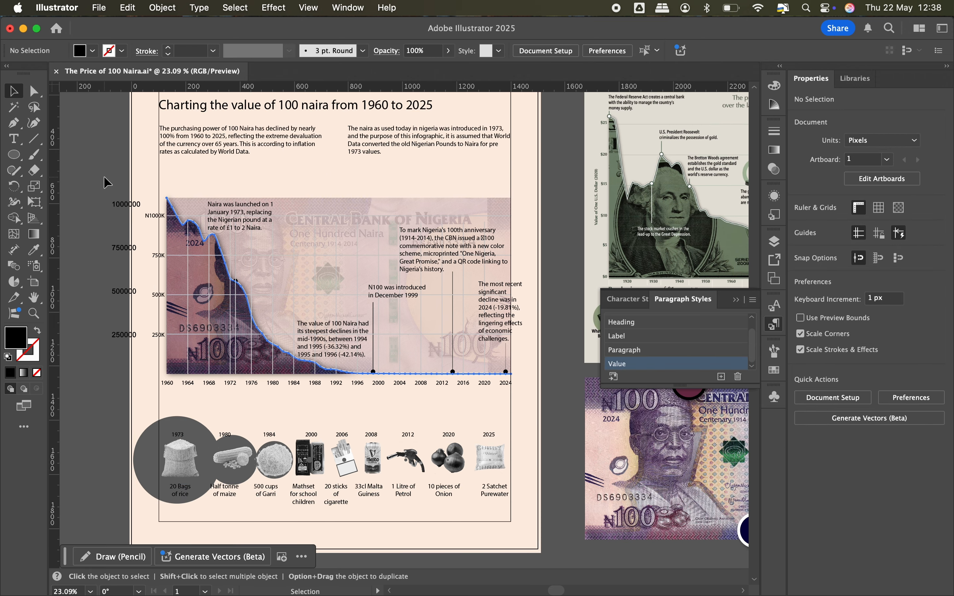
scroll(194, 449, up, 4)
- Draw a grey vertical connector line about 70 px tall up from the rice circle, and lock the Chart layer
key(p)
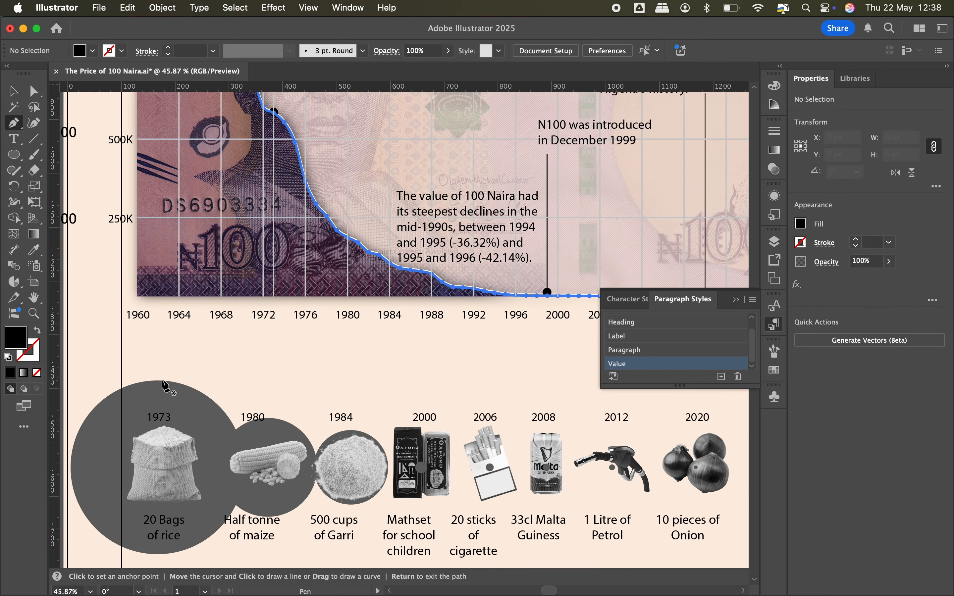
click(157, 343)
click(775, 241)
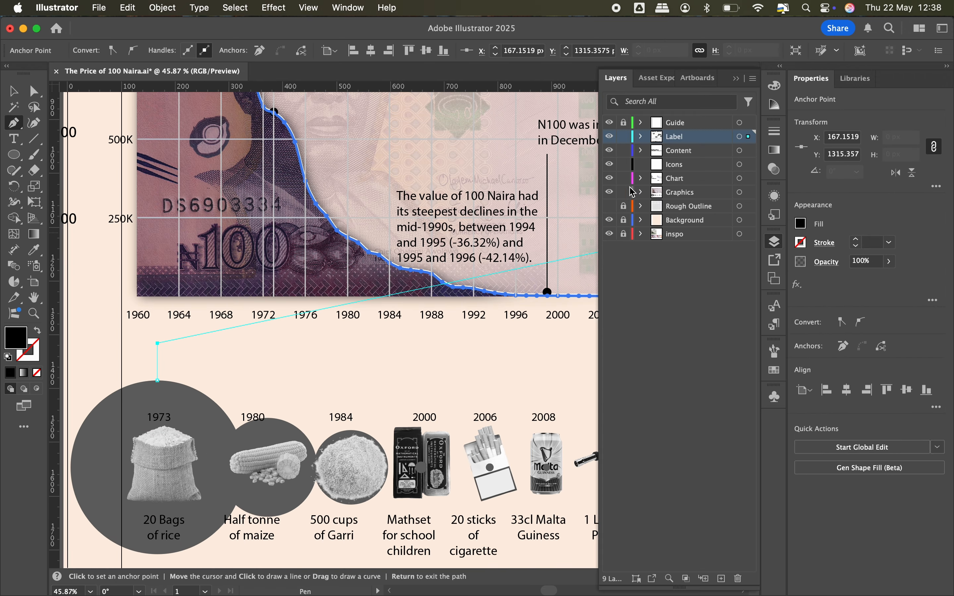
click(286, 365)
scroll(289, 360, down, 5)
scroll(289, 360, up, 5)
click(223, 344)
key(super+z)
key(p)
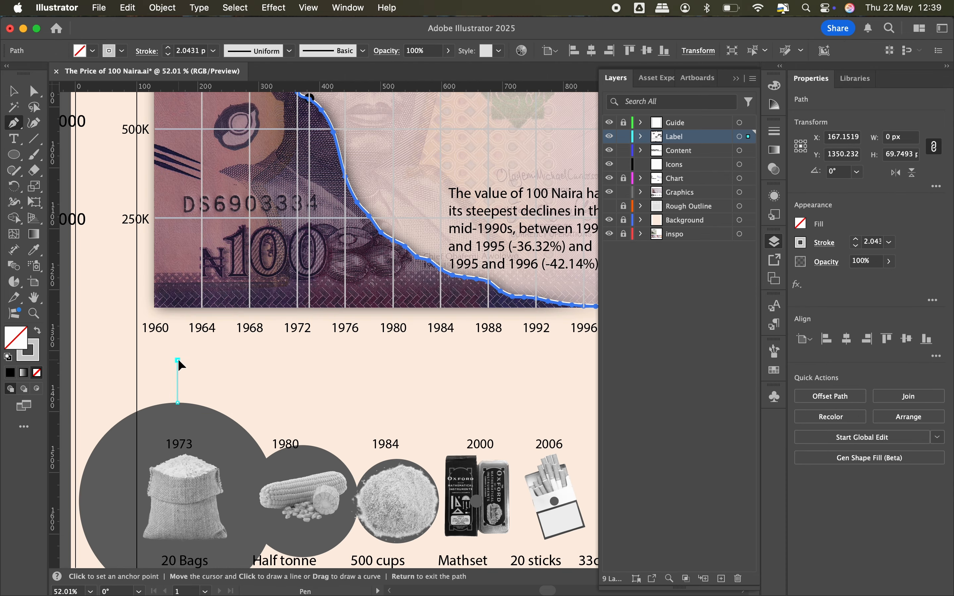
- Continue the rice connector horizontally and straight up to the chart's 1973 gridline, straightening its corner points
click(177, 360)
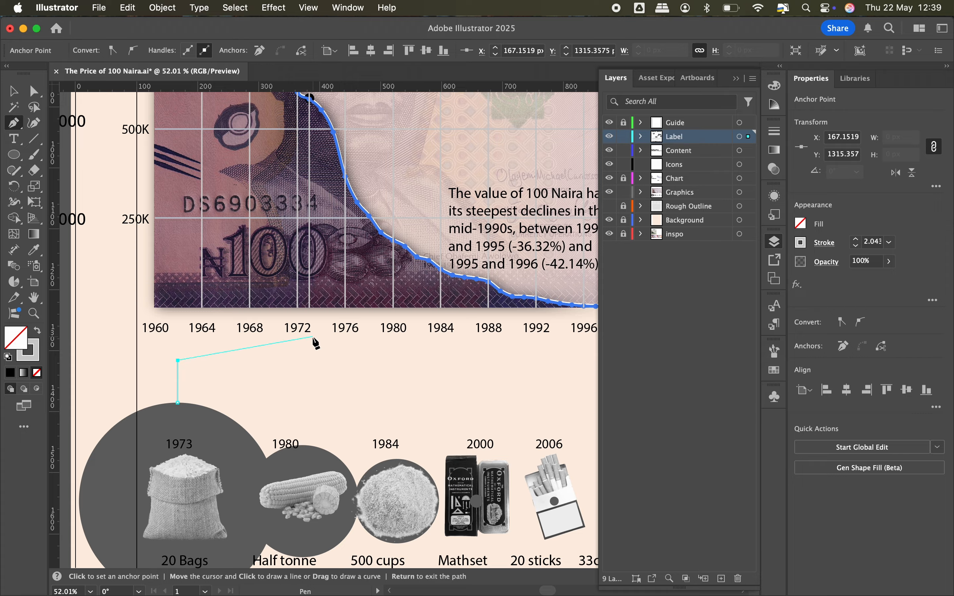
scroll(308, 357, up, 5)
key(a)
click(307, 366)
drag(307, 355, 312, 366)
scroll(294, 316, down, 6)
click(281, 388)
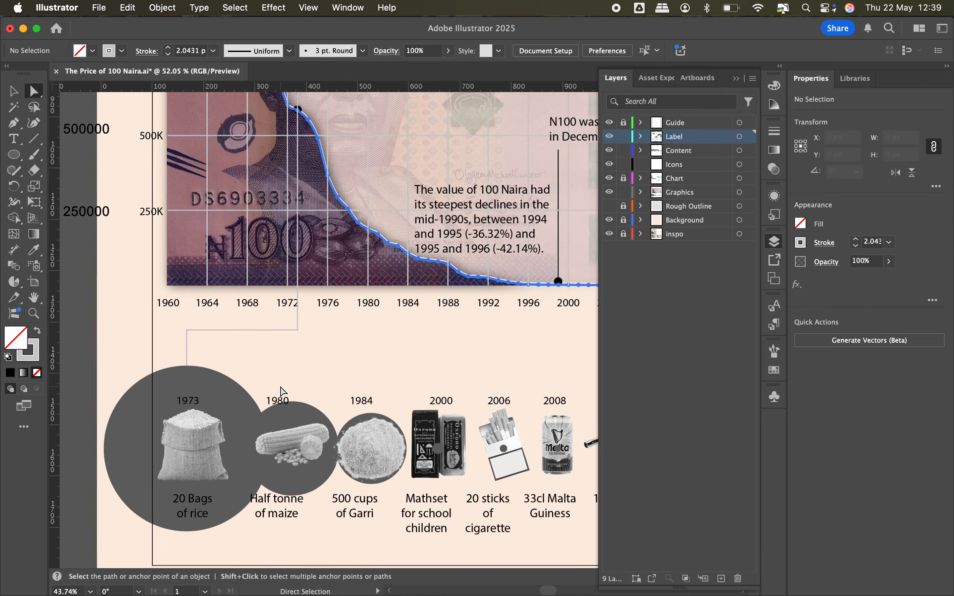
- Set the rice connector line's stroke weight to 1 pt
scroll(276, 383, up, 3)
key(v)
click(300, 395)
double_click(168, 54)
click(368, 451)
scroll(368, 451, down, 3)
click(369, 451)
scroll(226, 340, down, 4)
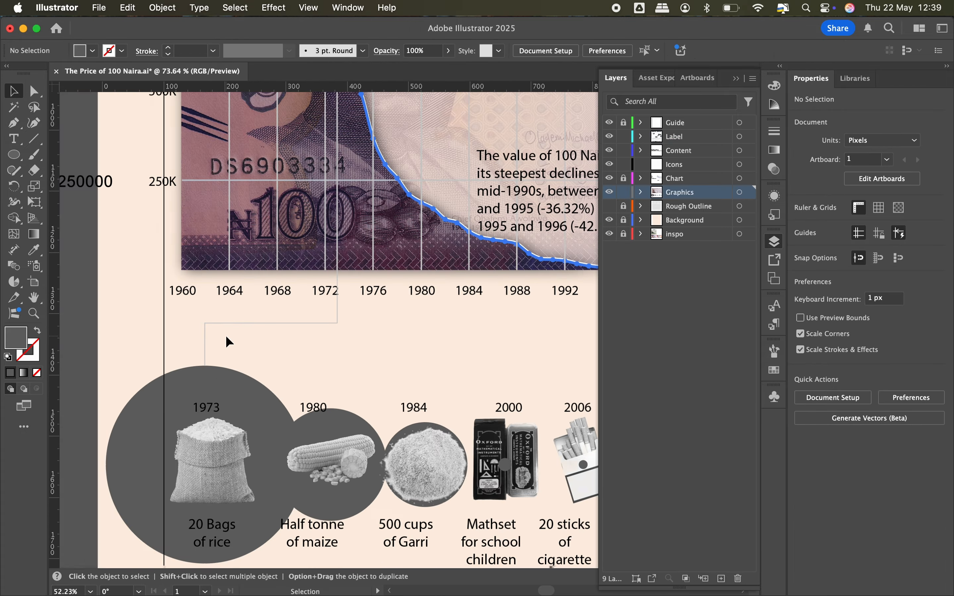
- Hide the Chart layer and check the path of the rice connector
click(609, 178)
scroll(229, 410, down, 3)
scroll(174, 411, up, 5)
click(207, 319)
click(204, 345)
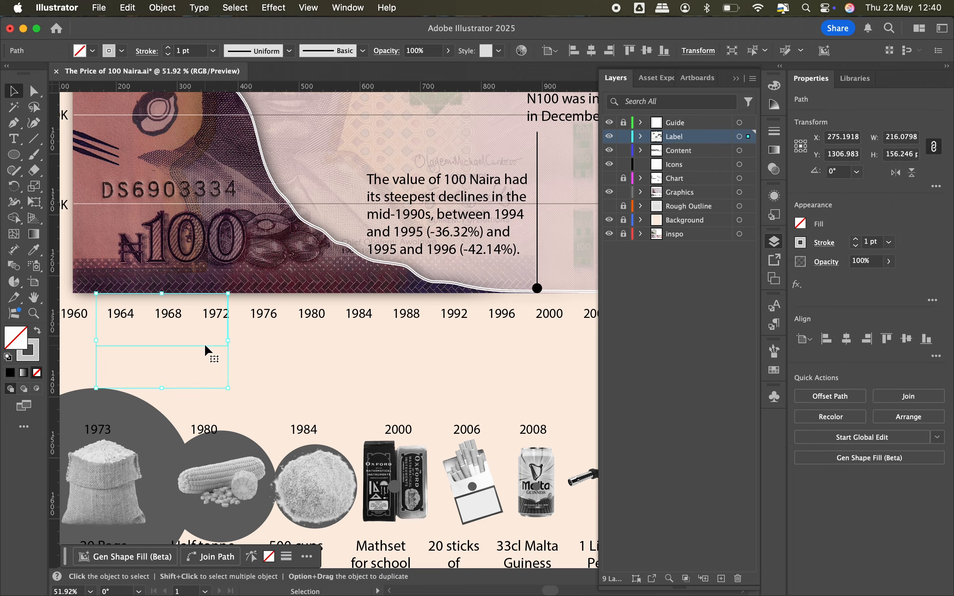
click(310, 332)
- Study the connector lines in the reference US dollar infographic and show the Chart layer again
scroll(310, 332, down, 2)
scroll(309, 332, down, 3)
scroll(309, 332, right, 10)
scroll(309, 332, up, 3)
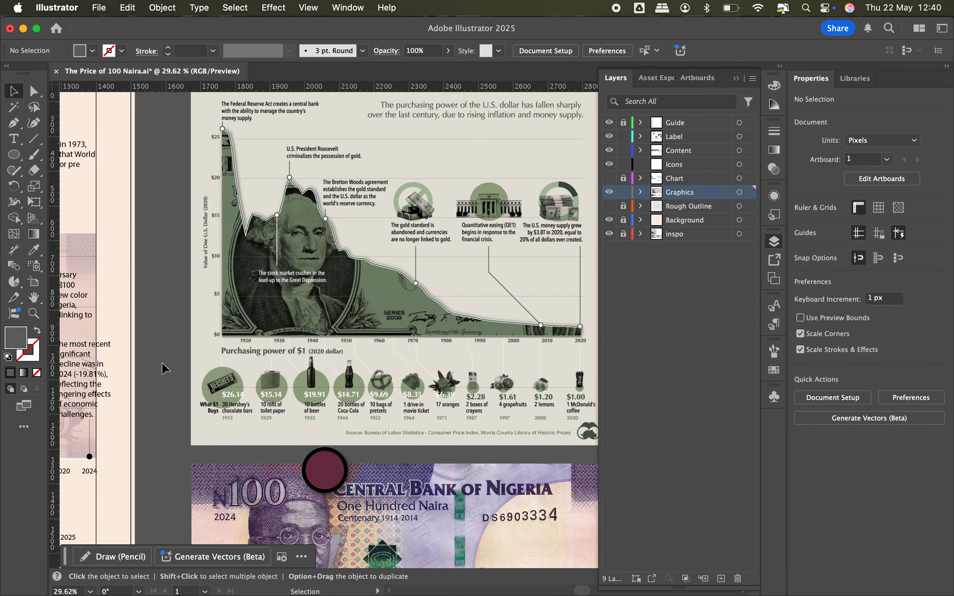
scroll(161, 362, left, 10)
scroll(161, 362, down, 4)
scroll(269, 315, up, 5)
click(609, 178)
- Draw a connector from the maize circle straight up and diagonally to the chart's 1980 gridline
key(p)
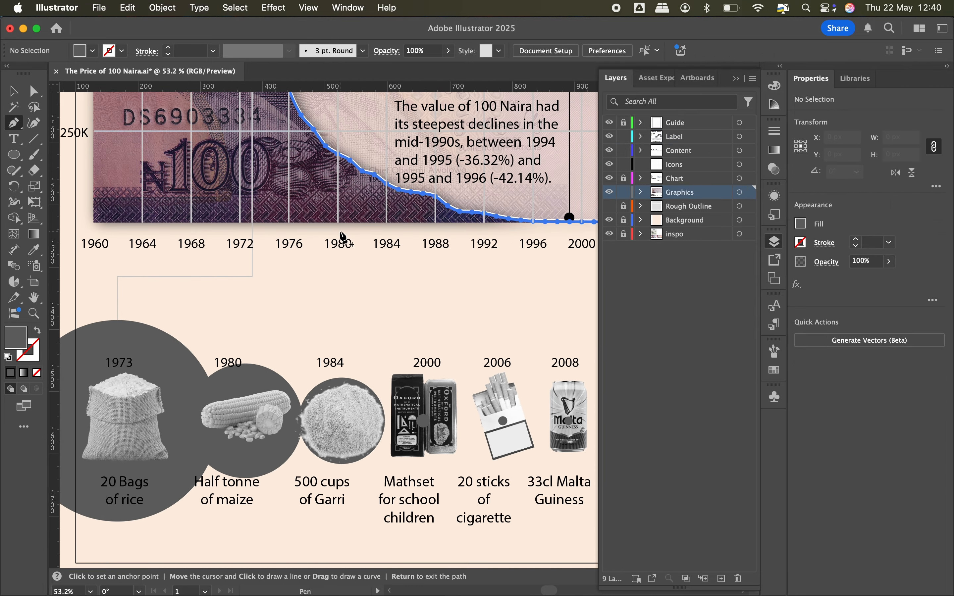
click(245, 314)
click(334, 228)
key(a)
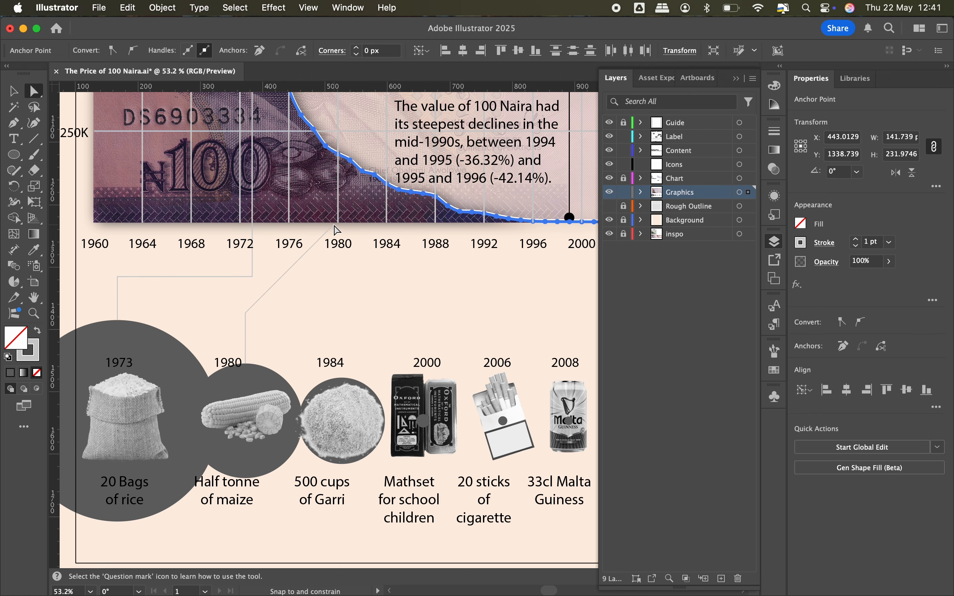
- Delete the rice connector and replace it with a scaled-down copy of the maize connector above the rice circle
key(v)
click(222, 277)
key(BackSpace)
drag(267, 294, 143, 252)
key(super+y)
click(160, 291)
key(super+y)
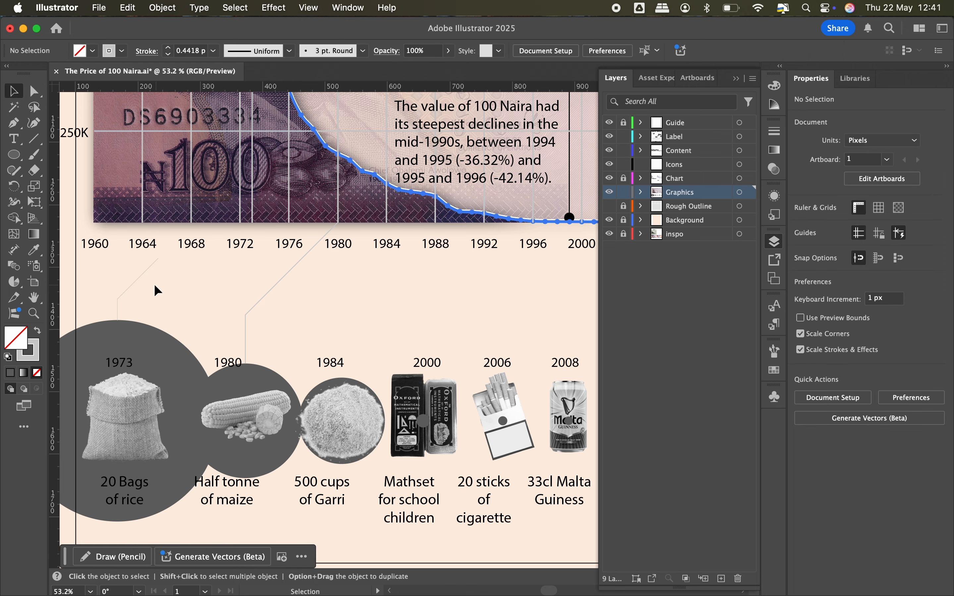
- Turn off Scale Strokes & Effects and extend the 1 pt rice connector horizontally and up to the 1973 gridline
click(800, 350)
key(p)
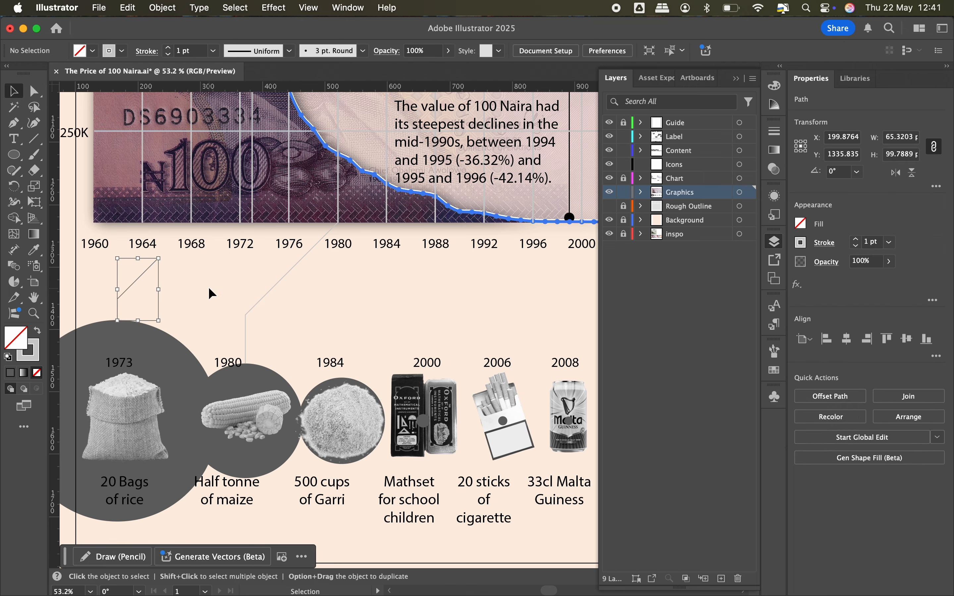
scroll(186, 308, up, 3)
click(167, 313)
key(v)
click(216, 352)
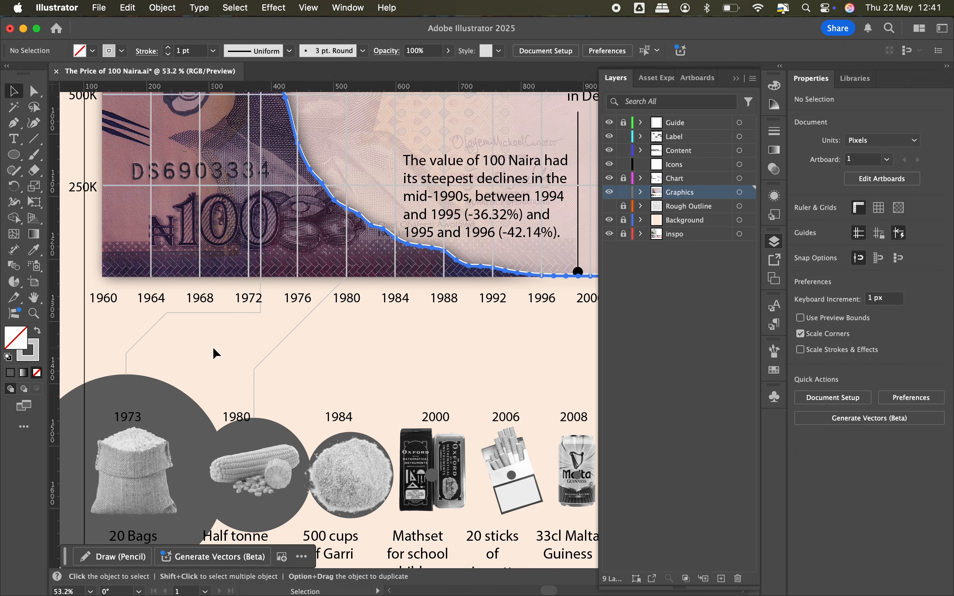
- Copy the maize connector above Garri, fit its diagonal to the 1984 gridline, and extend it down to the Garri circle
scroll(216, 351, down, 4)
scroll(215, 352, up, 4)
drag(195, 295, 235, 322)
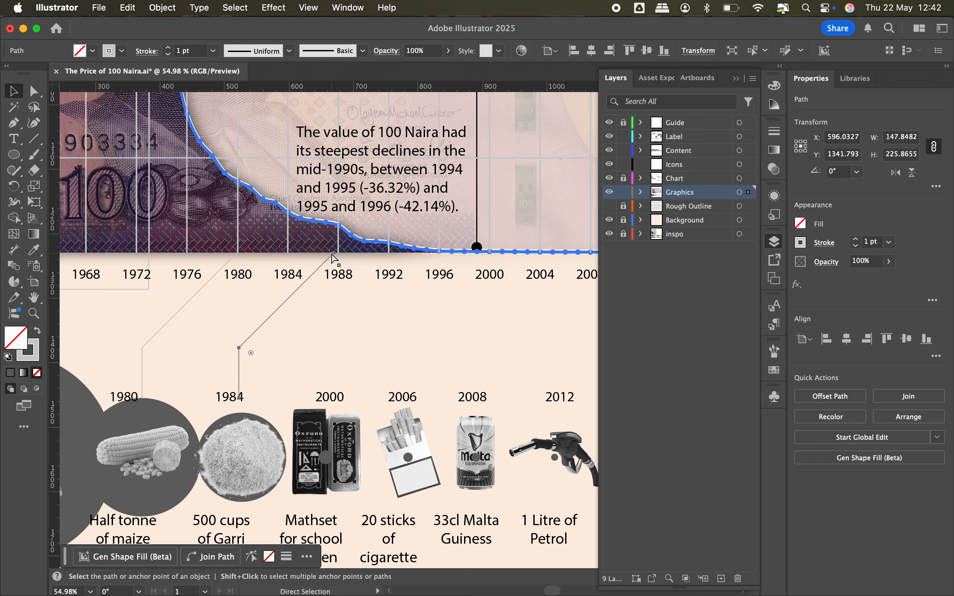
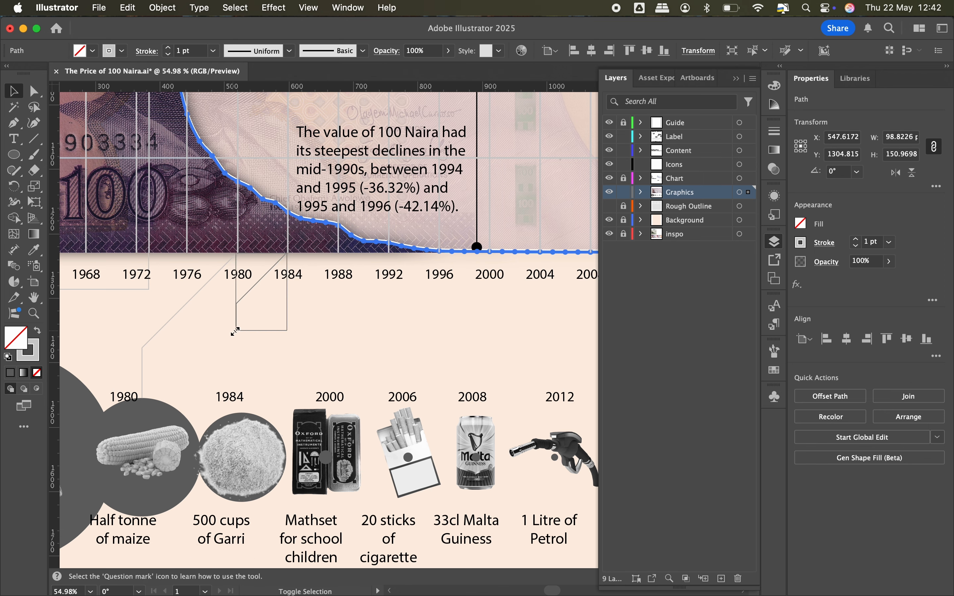
drag(235, 331, 242, 321)
key(p)
click(242, 321)
click(243, 414)
key(v)
click(313, 334)
- Copy the Garri connector above the Mathset image, shorten its diagonal, and try a horizontal extension toward 2000
scroll(313, 335, right, 4)
drag(278, 263, 259, 294)
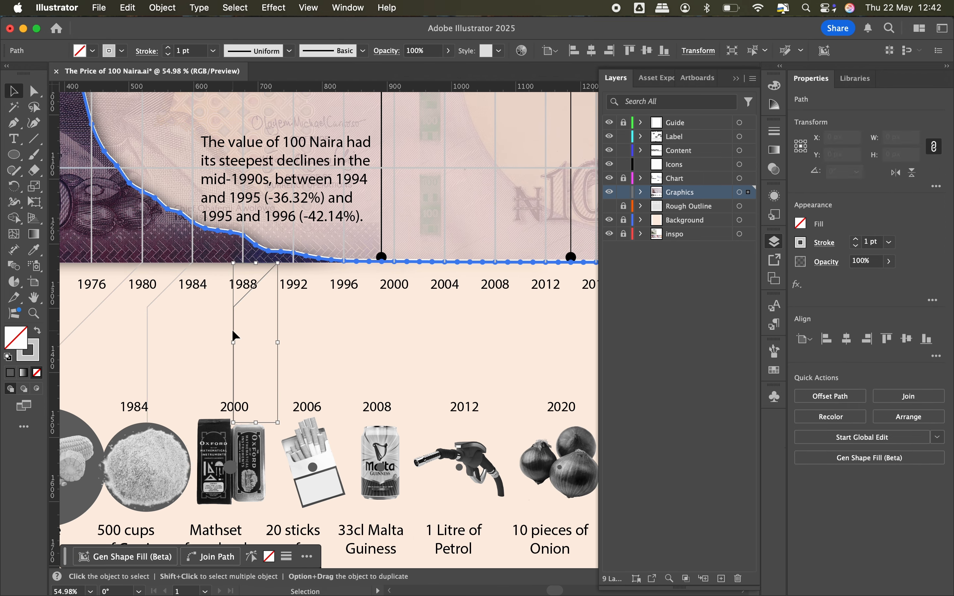
scroll(258, 294, left, 2)
key(p)
click(286, 333)
scroll(339, 334, right, 2)
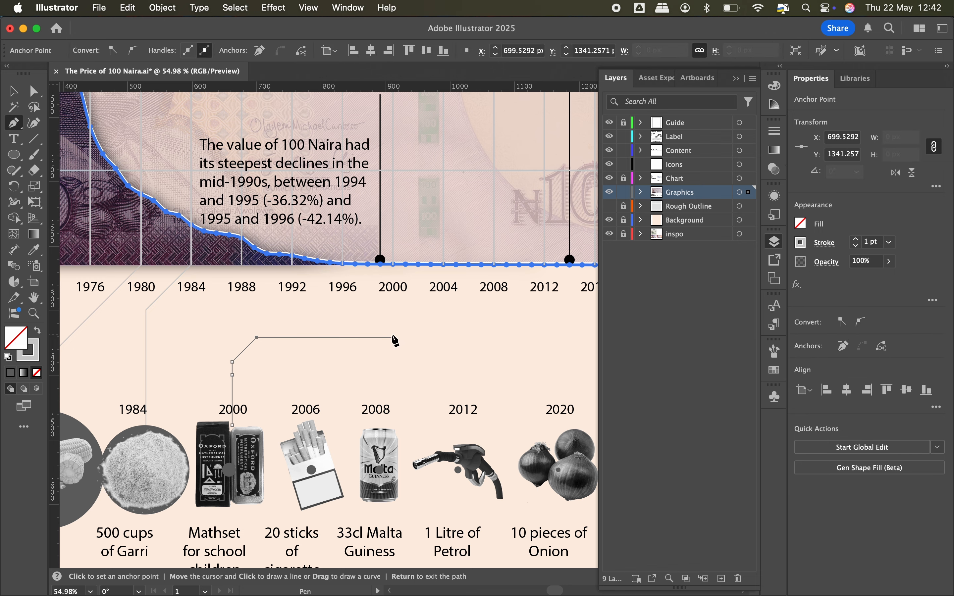
- Try to route the Mathset connector diagonally up to the chart's 2000 gridline
key(Return)
key(p)
click(244, 381)
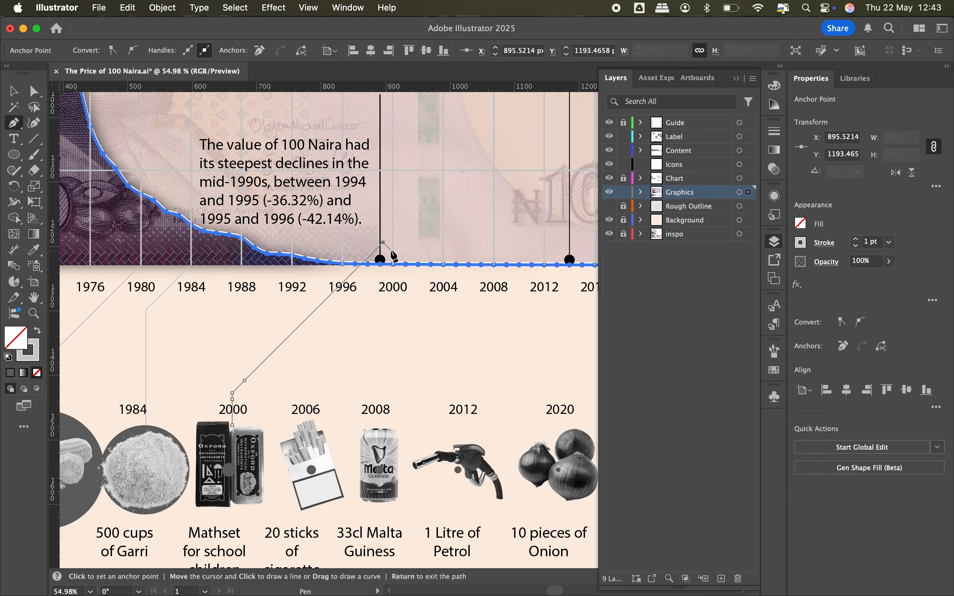
key(a)
click(284, 357)
click(235, 390)
drag(232, 425, 232, 463)
key(v)
click(300, 337)
drag(385, 245, 383, 245)
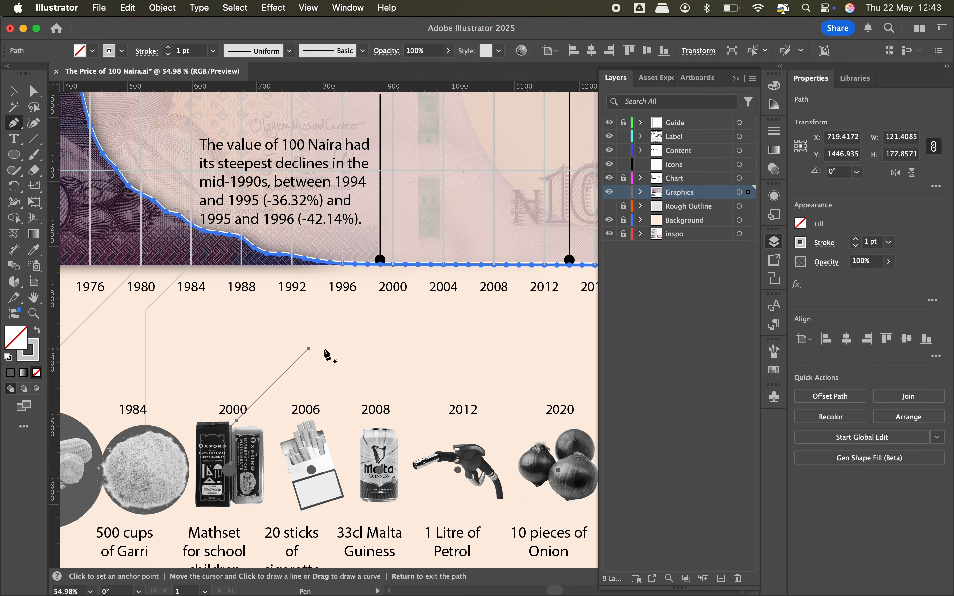
- Try extending the lowered Mathset connector in one long diagonal to the 2000 gridline, and undo the attempt
click(308, 349)
click(393, 264)
key(v)
scroll(398, 315, down, 3)
click(413, 366)
click(414, 337)
key(super+z)
key(super+z)
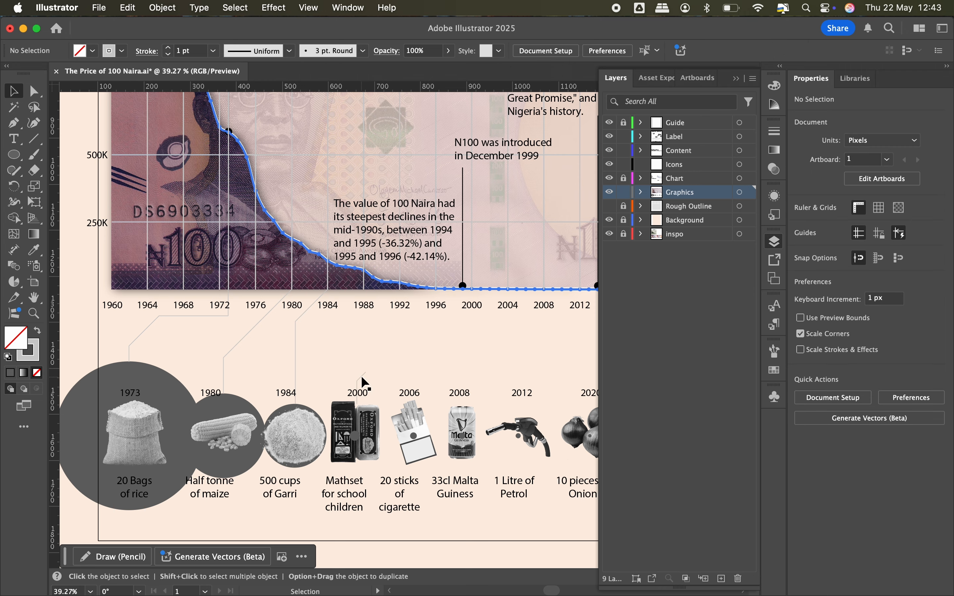
- Extend the Mathset connector straight down to the centre of its small circle, checking the alignment in outline view
click(362, 377)
scroll(360, 377, up, 3)
key(p)
click(351, 436)
click(351, 495)
key(v)
key(super+y)
scroll(345, 471, down, 3)
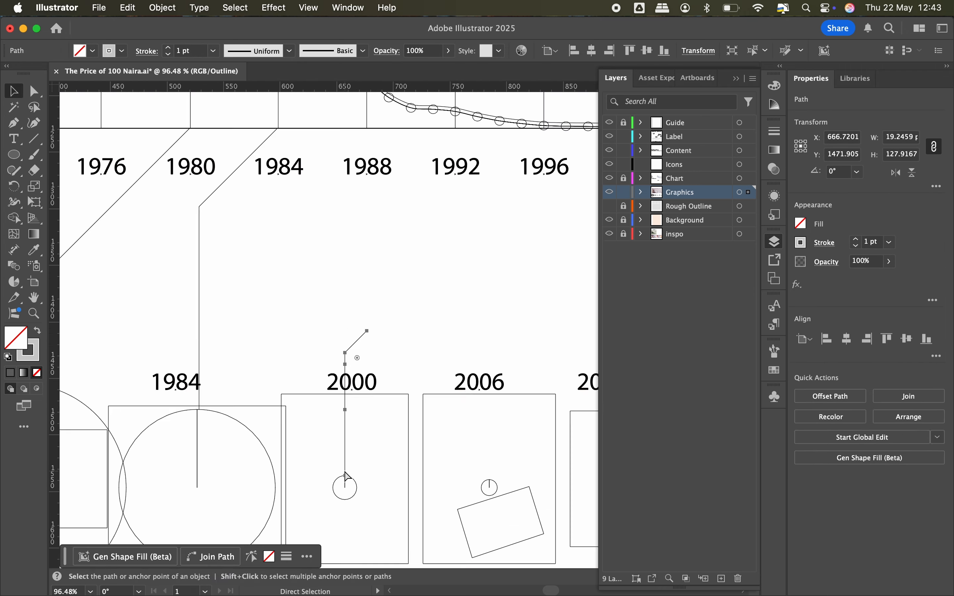
- Return to preview view and scale the Mathset connector up to about 28 by 187 px
key(super+y)
scroll(345, 472, down, 3)
drag(298, 391, 323, 353)
scroll(322, 352, down, 3)
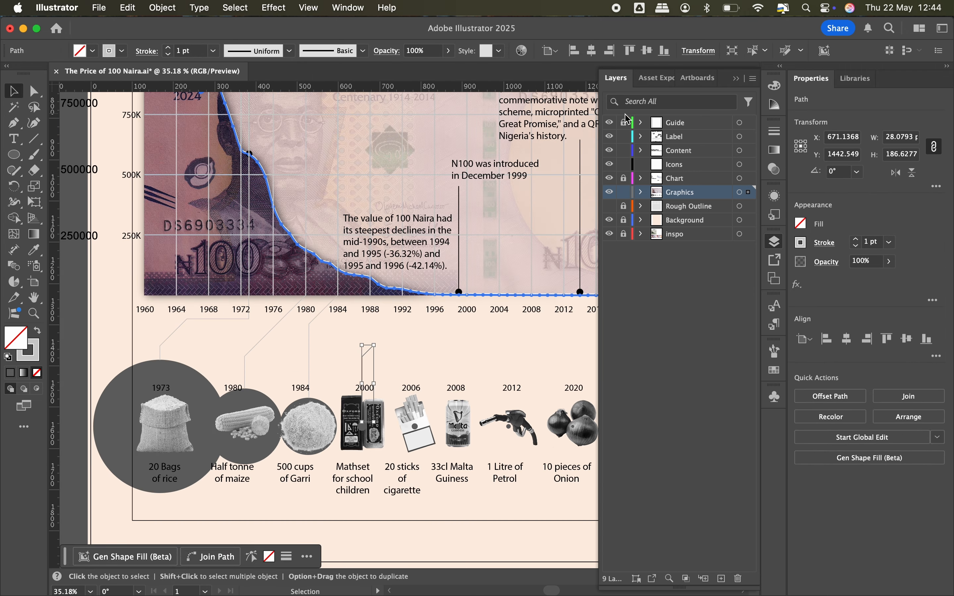
- Unlock the Guide layer and place a horizontal guide at the bend of the Garri connector
scroll(272, 356, up, 3)
key(super+z)
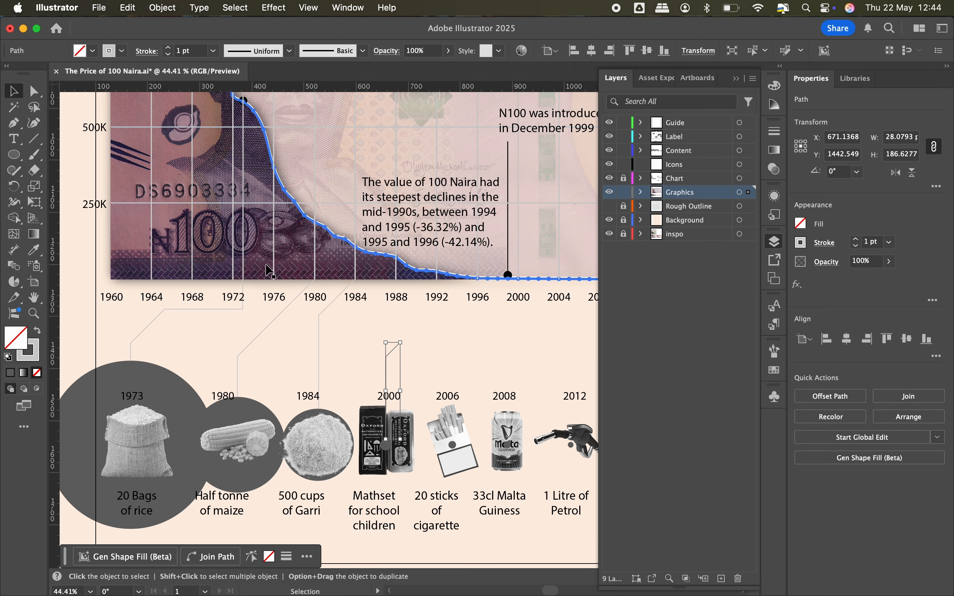
scroll(299, 311, up, 3)
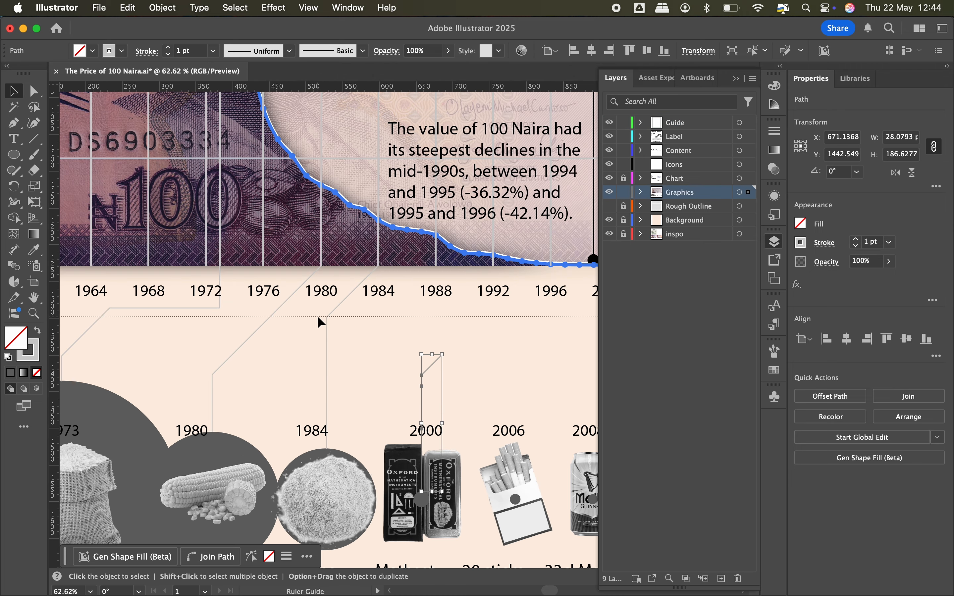
scroll(319, 321, left, 5)
key(a)
click(322, 283)
- Try to lower the rice connector's horizontal segment onto the guide
key(super+z)
drag(245, 292, 239, 292)
drag(358, 283, 358, 293)
scroll(338, 329, right, 4)
drag(279, 373, 279, 315)
click(330, 351)
scroll(330, 352, right, 5)
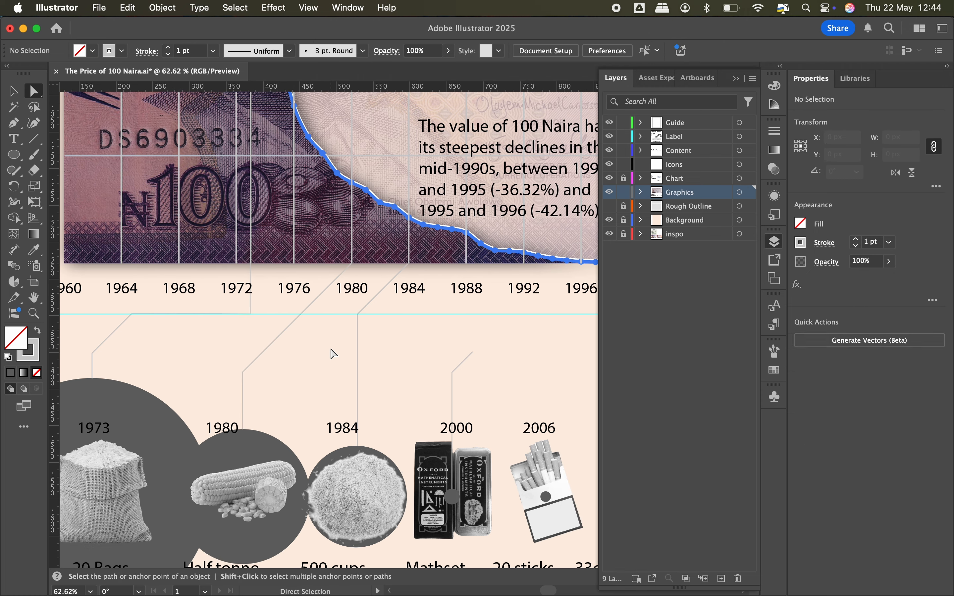
- Undo the rice connector edits and reset the horizontal guide to the bend of the Garri connector
scroll(331, 353, down, 3)
key(super+z)
key(super+z)
key(super+z)
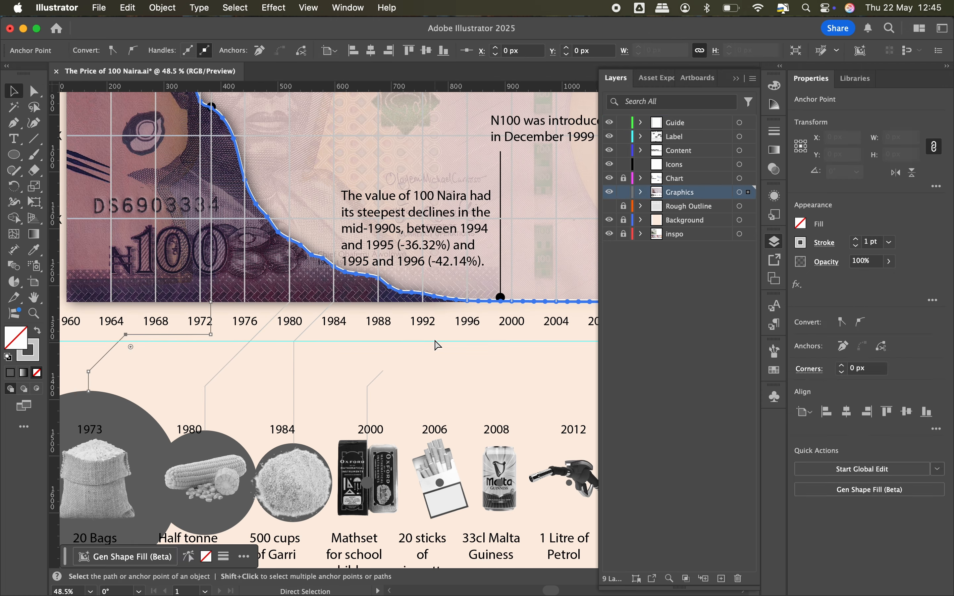
key(v)
key(super+z)
drag(205, 341, 206, 334)
scroll(206, 334, up, 8)
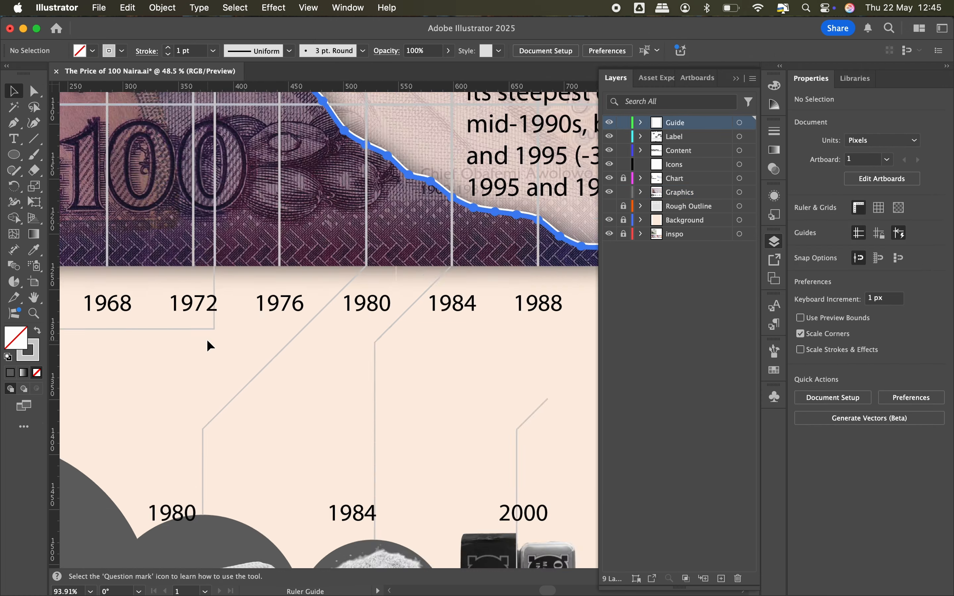
- Move the rice connector's horizontal segment down to line up with the guide
key(a)
click(209, 364)
drag(482, 350, 481, 365)
scroll(481, 364, down, 5)
scroll(406, 387, right, 5)
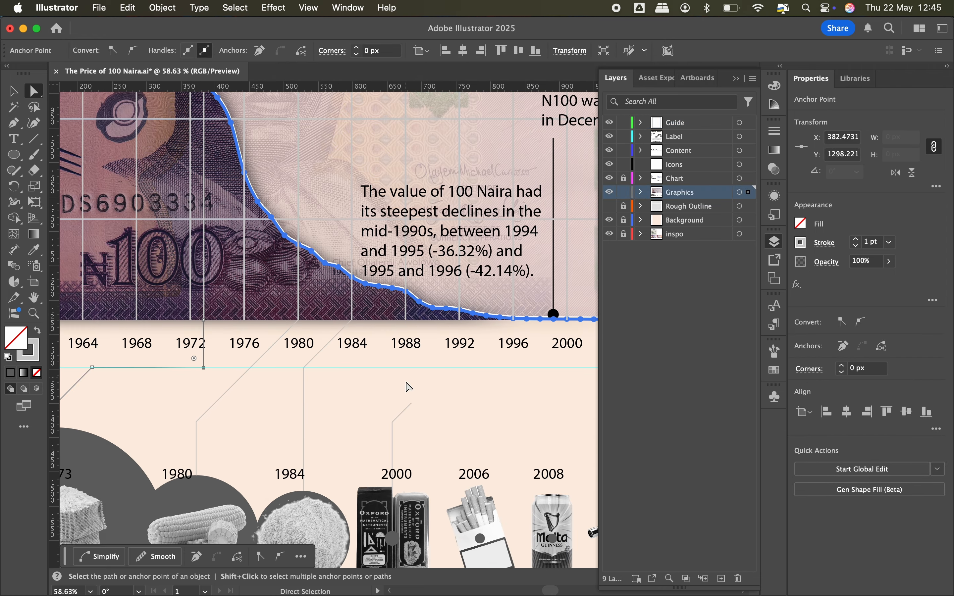
- Scale the Mathset connector up to the guide, to about 36 by 238 px
key(v)
scroll(245, 414, right, 3)
click(332, 401)
drag(362, 365, 362, 365)
scroll(343, 367, left, 3)
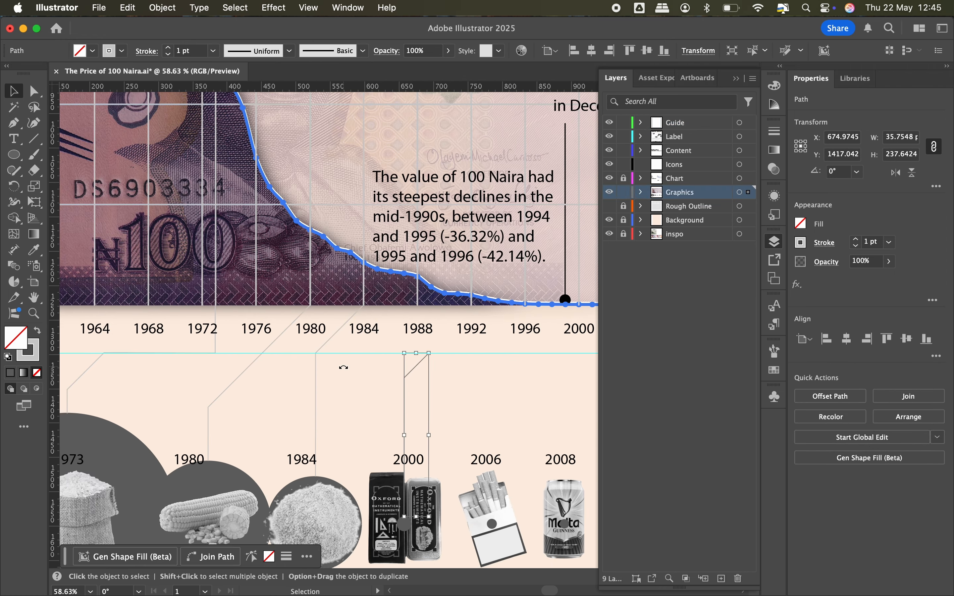
- Place a second horizontal guide at the maize connector's bend and try to lower the rice connector's lower bend to it
click(675, 122)
scroll(421, 466, left, 2)
drag(433, 87, 245, 381)
scroll(370, 406, up, 3)
scroll(290, 379, up, 4)
scroll(220, 373, down, 6)
scroll(197, 364, up, 3)
key(a)
drag(167, 357, 166, 383)
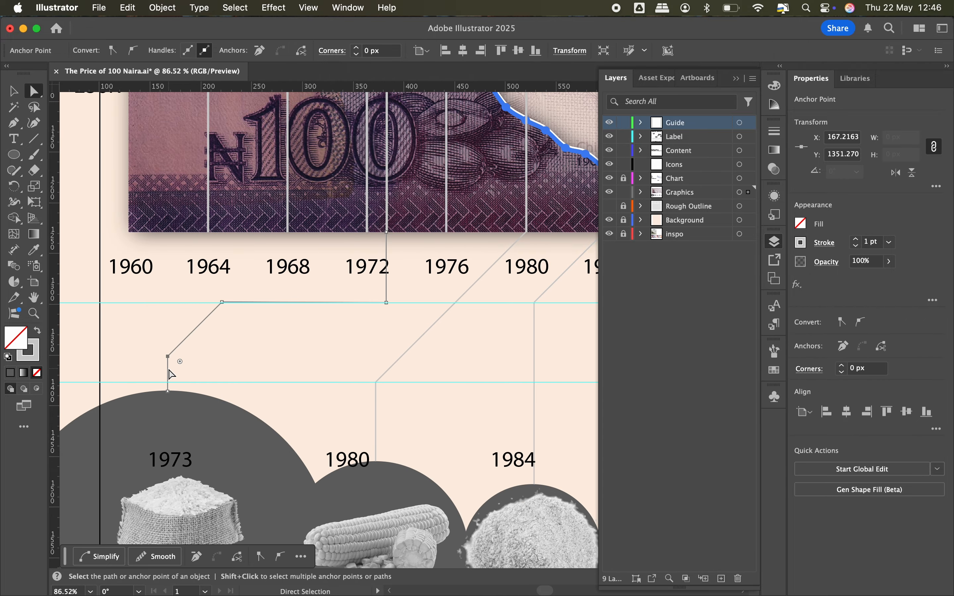
- Undo the bend edit and the second guide, and place a new horizontal guide at the rice connector's lower bend
key(super+z)
scroll(235, 352, down, 3)
scroll(235, 352, right, 2)
key(super+z)
scroll(217, 323, up, 6)
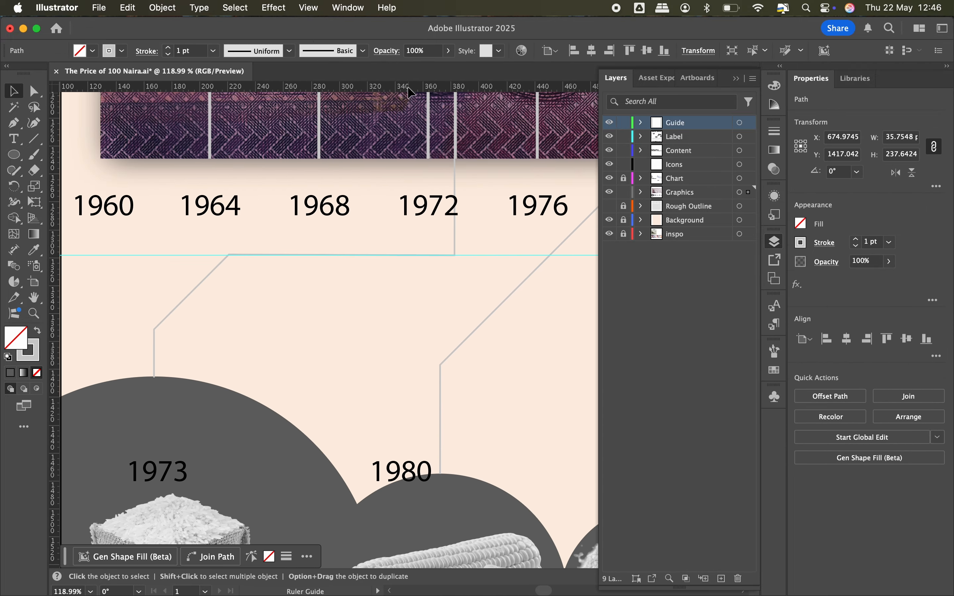
scroll(237, 335, down, 2)
scroll(252, 349, down, 4)
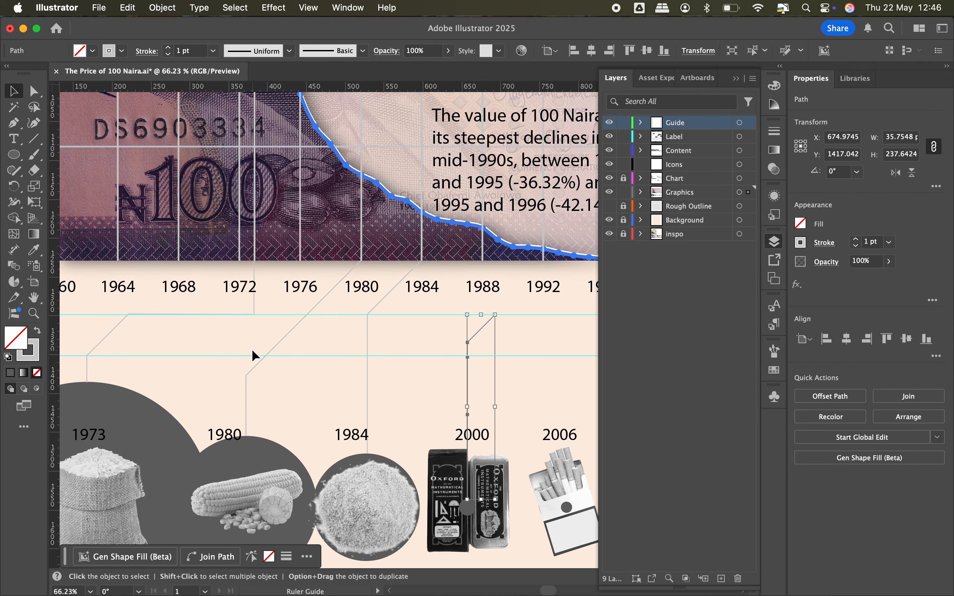
- Nudge the lower horizontal guide so it lines up with the rice connector's lower bend
click(309, 8)
click(388, 458)
scroll(224, 326, up, 3)
drag(241, 343, 241, 341)
scroll(236, 337, down, 3)
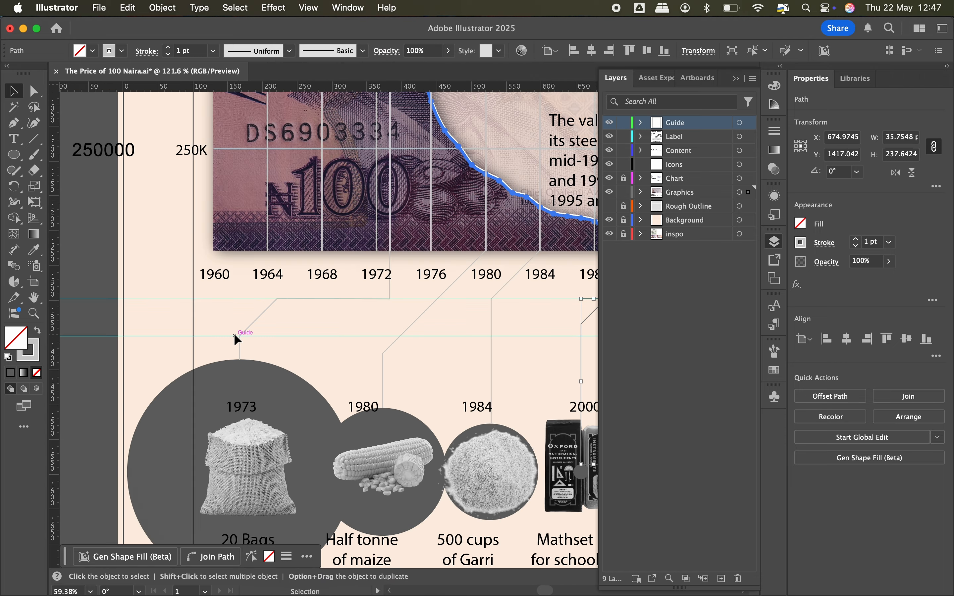
- Raise the maize connector until its bend sits on the lower guide and extend its lower end to the circle's top edge
scroll(234, 333, up, 2)
scroll(225, 343, right, 3)
scroll(223, 347, left, 2)
key(a)
click(224, 349)
click(309, 344)
key(v)
click(316, 317)
drag(350, 300, 350, 279)
scroll(300, 382, up, 4)
drag(319, 346, 318, 348)
key(a)
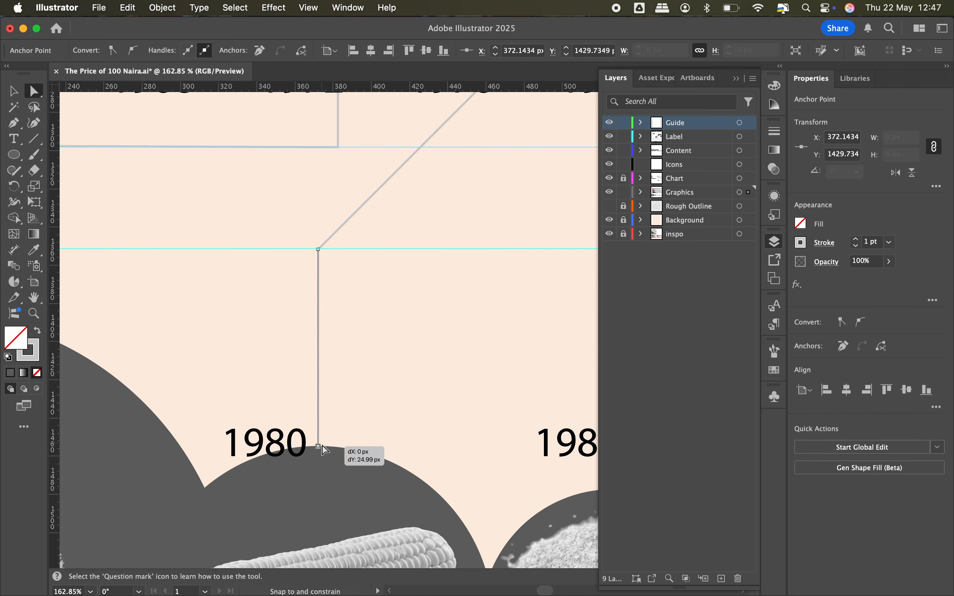
- Redraw the maize connector's upper part with the Pen tool, running about 92 px along the upper guide and up to 1980
scroll(351, 377, down, 4)
key(p)
scroll(349, 379, up, 3)
click(279, 397)
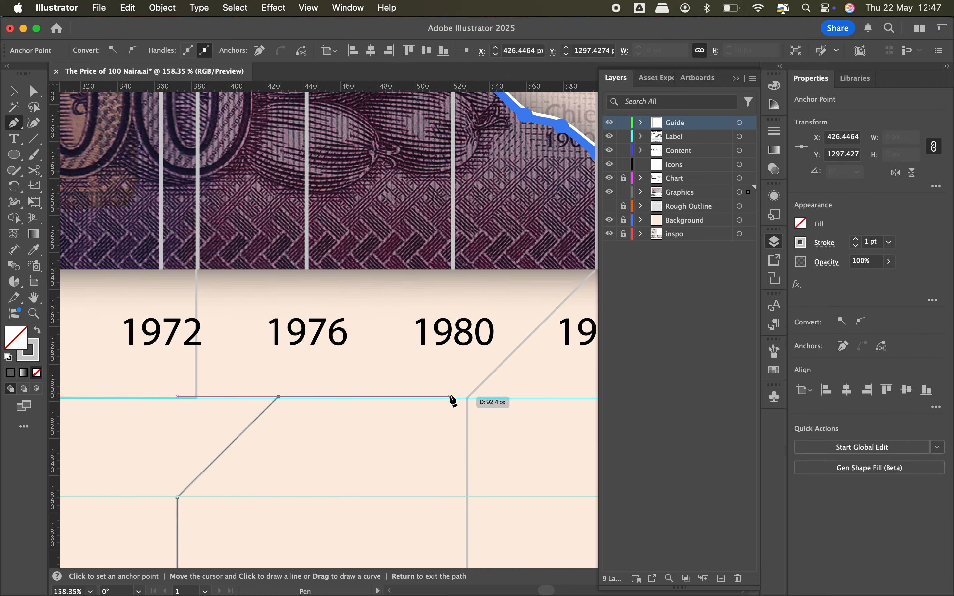
click(453, 348)
key(v)
scroll(453, 348, down, 4)
click(378, 398)
- Replace the old garri connector with a copy of the maize connector
scroll(378, 398, right, 3)
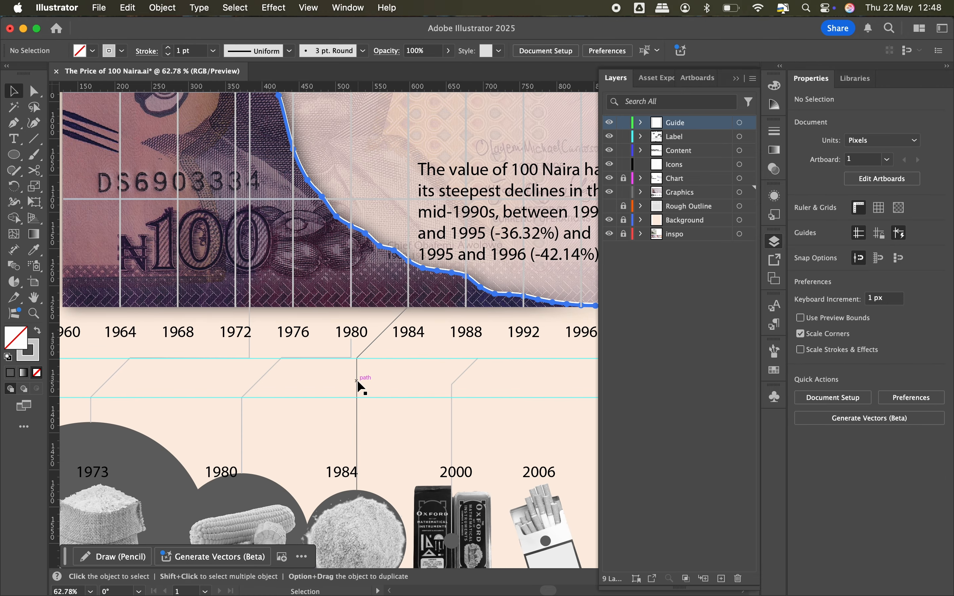
scroll(356, 379, up, 2)
click(357, 354)
click(235, 373)
scroll(358, 508, up, 5)
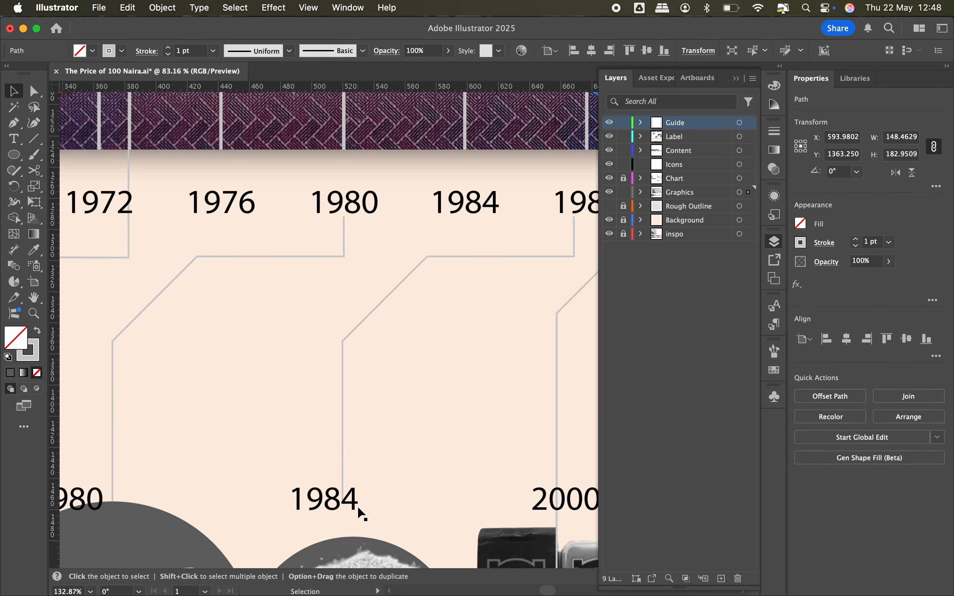
- Extend the garri connector's lower end to its circle and shift the connector sideways to centre it on the circle
key(a)
drag(334, 503, 338, 556)
scroll(337, 555, down, 2)
key(v)
drag(328, 477, 347, 477)
key(super+y)
key(super+y)
- Move the garri connector's upper vertical segment from beneath 1988 to beneath 1984
key(a)
scroll(347, 434, right, 3)
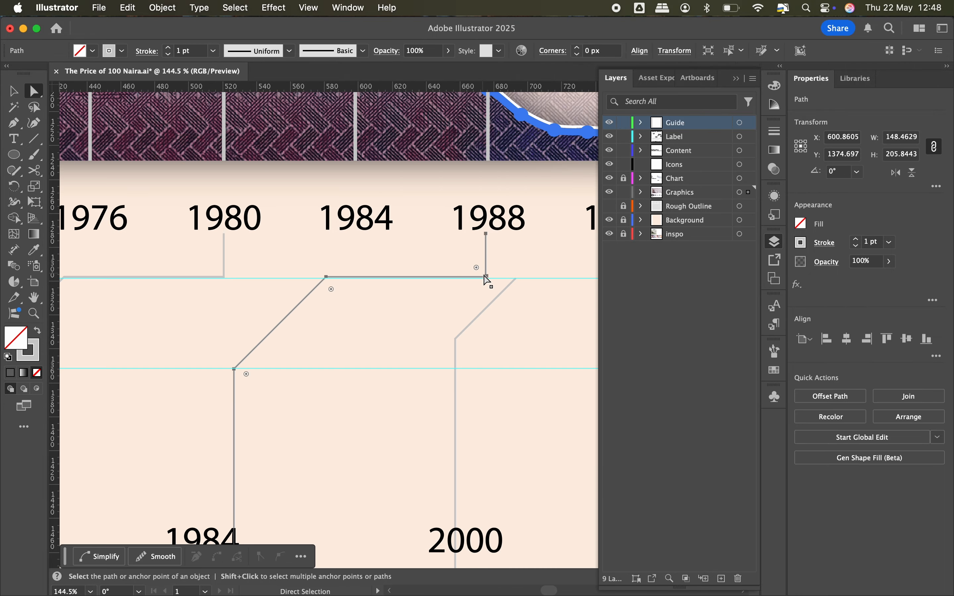
drag(485, 249, 360, 249)
scroll(323, 272, down, 5)
- Delete the old Mathset connector
key(v)
click(355, 279)
click(357, 284)
scroll(356, 283, right, 3)
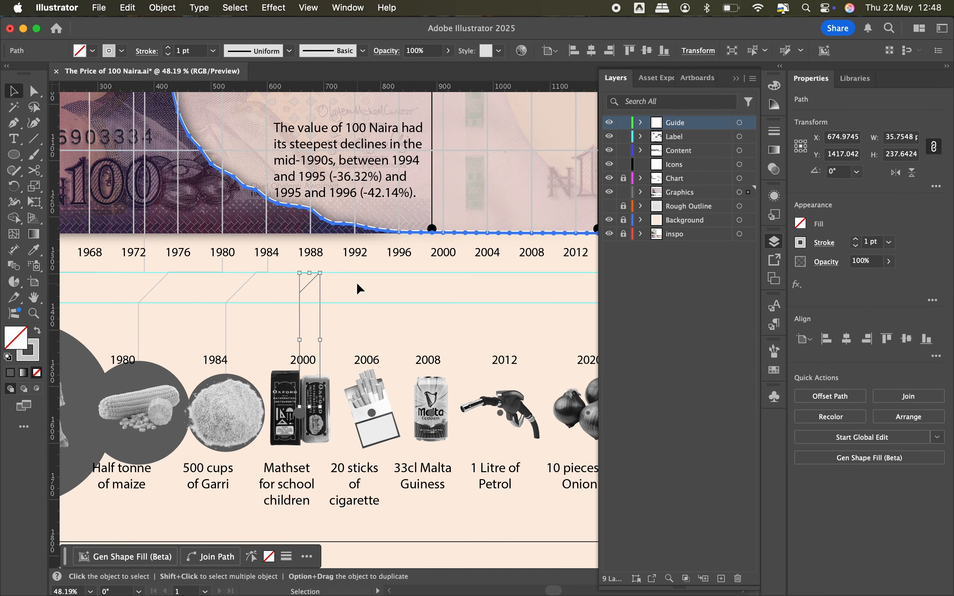
click(175, 303)
scroll(394, 315, down, 2)
scroll(394, 315, left, 4)
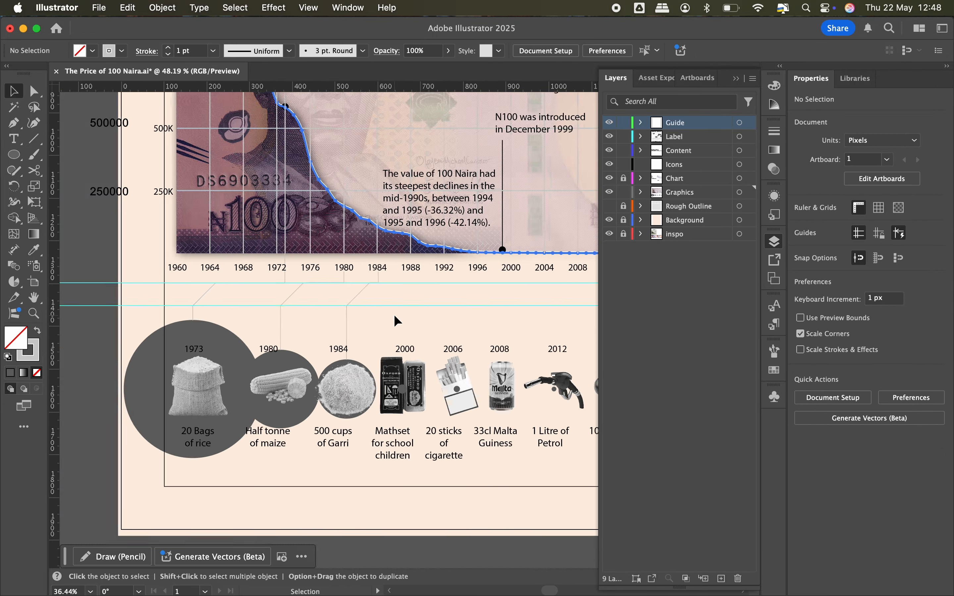
- Lock the Guide layer and duplicate the garri connector horizontally over to the Mathset image
scroll(534, 281, up, 5)
click(623, 123)
scroll(261, 318, right, 2)
drag(261, 318, 374, 317)
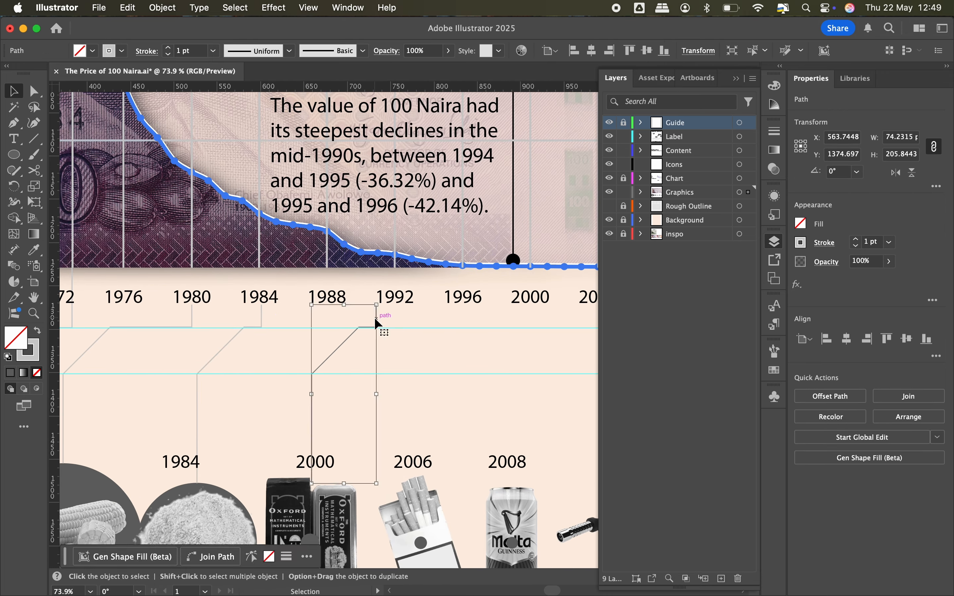
- Extend the Mathset connector's lower end down to its small circle, using the outline view
scroll(374, 318, up, 5)
key(a)
drag(292, 313, 289, 415)
key(super+y)
key(v)
click(287, 200)
scroll(288, 200, down, 5)
scroll(256, 360, right, 3)
key(p)
click(195, 323)
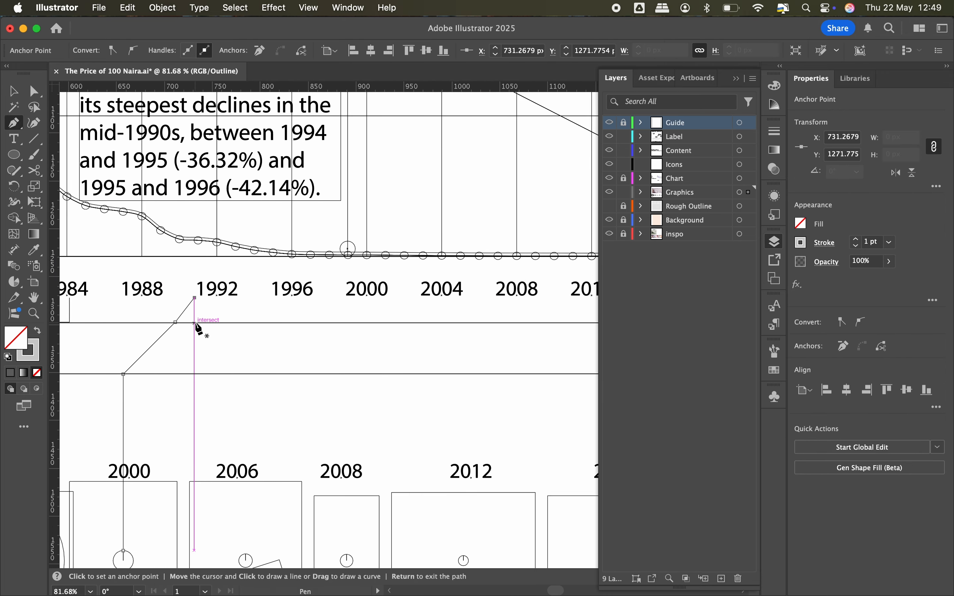
key(super+z)
- Move the Mathset connector's upper vertical segment along the guide to beneath 2000
key(a)
scroll(195, 323, up, 4)
click(195, 322)
drag(195, 292, 357, 304)
key(v)
key(shift+super+a)
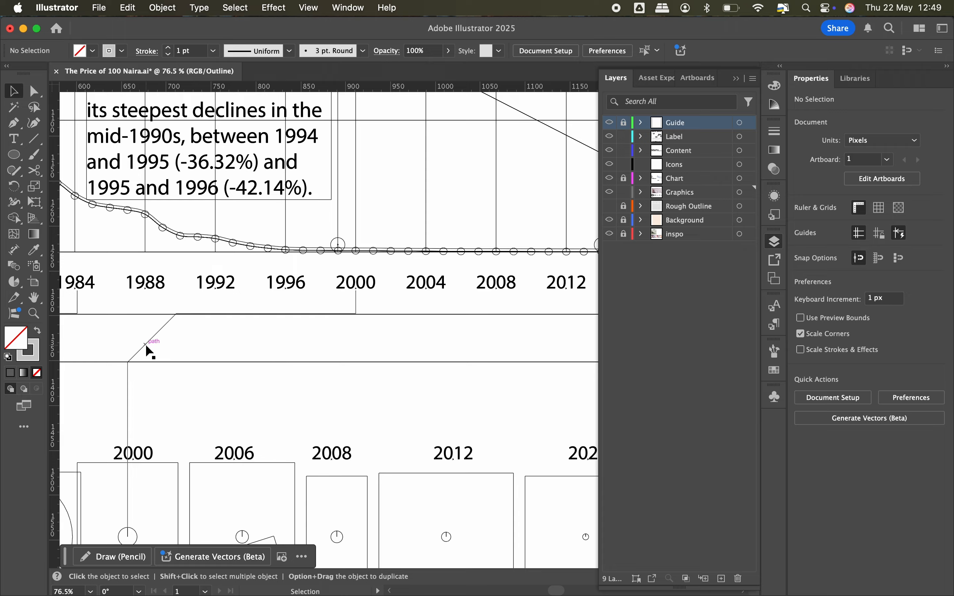
- Duplicate the Mathset connector to the cigarette image and extend its lower end to the small circle there
drag(259, 346, 260, 345)
scroll(217, 464, up, 5)
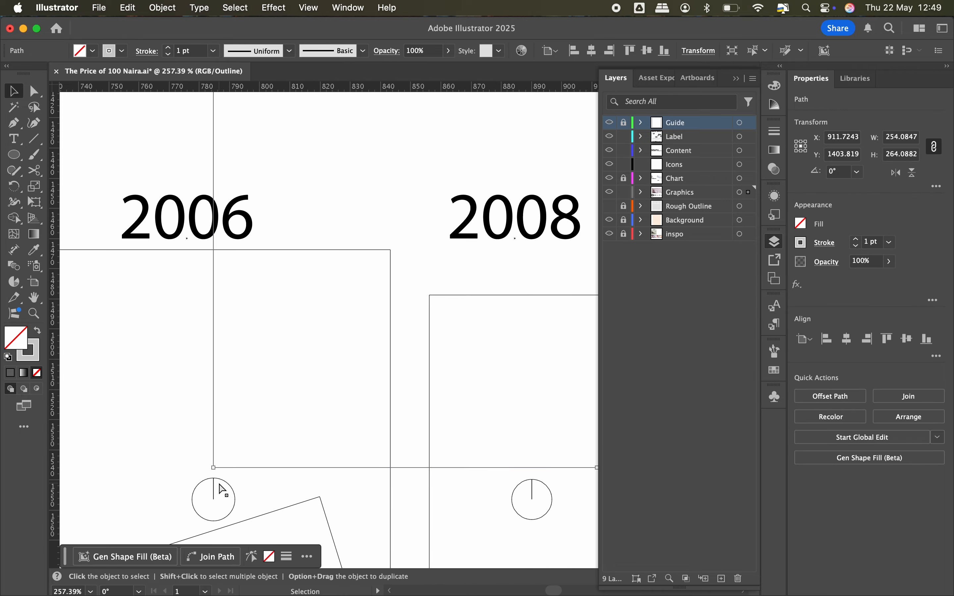
key(a)
drag(213, 468, 216, 478)
scroll(215, 479, down, 6)
- Move the cigarette connector's upper vertical segment to the 2006 position and raise its end to the chart's baseline
scroll(279, 375, up, 5)
click(296, 350)
drag(306, 288, 306, 230)
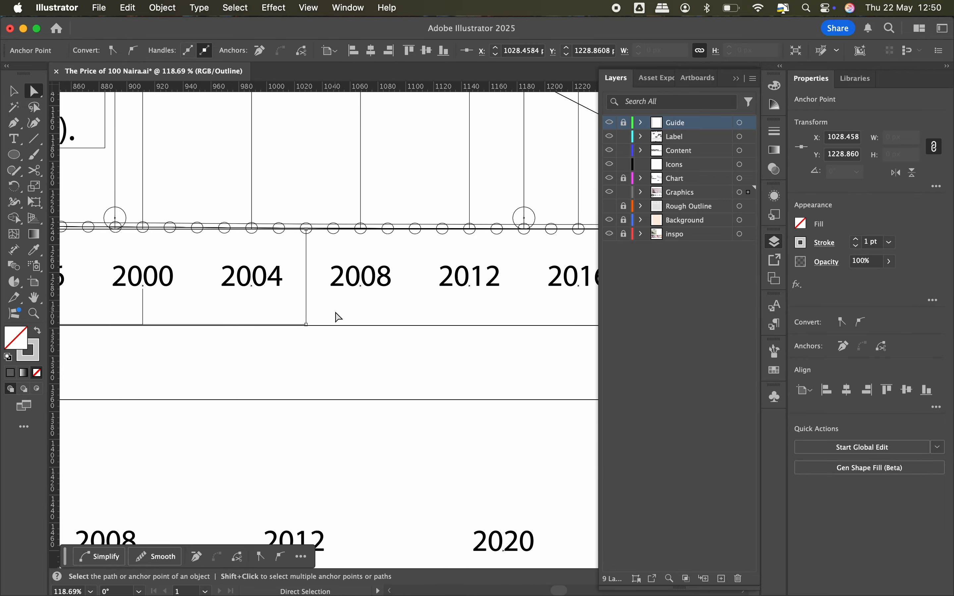
key(v)
key(shift+super+a)
- Try a Malta connector copied from the cigarette one, with its vertical segment at 2008 and its upper end shortened to below the label
scroll(328, 312, down, 4)
drag(143, 355, 222, 350)
scroll(365, 312, up, 4)
key(a)
click(417, 231)
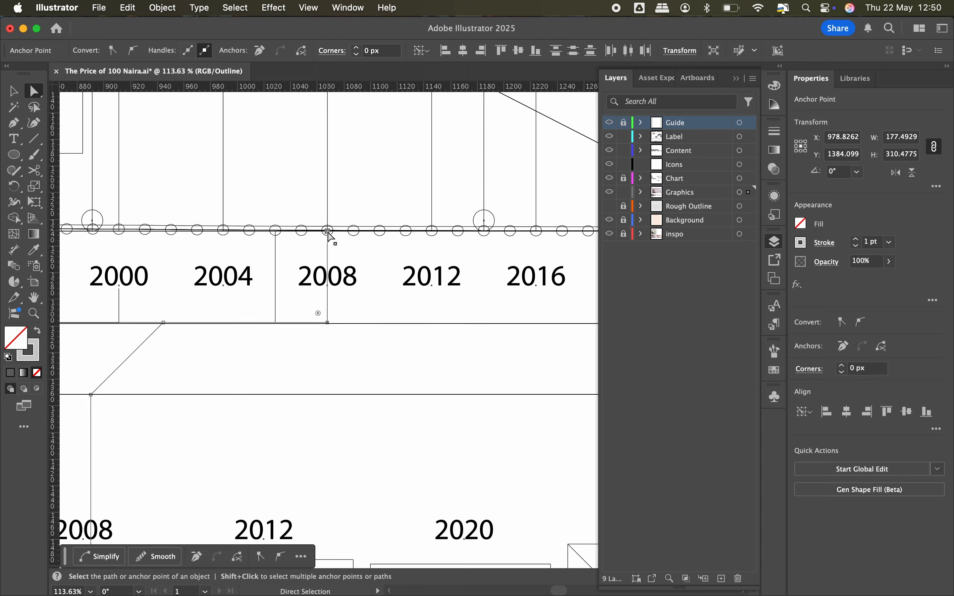
drag(327, 231, 330, 295)
scroll(330, 294, down, 4)
scroll(252, 296, up, 4)
key(v)
click(286, 277)
click(309, 290)
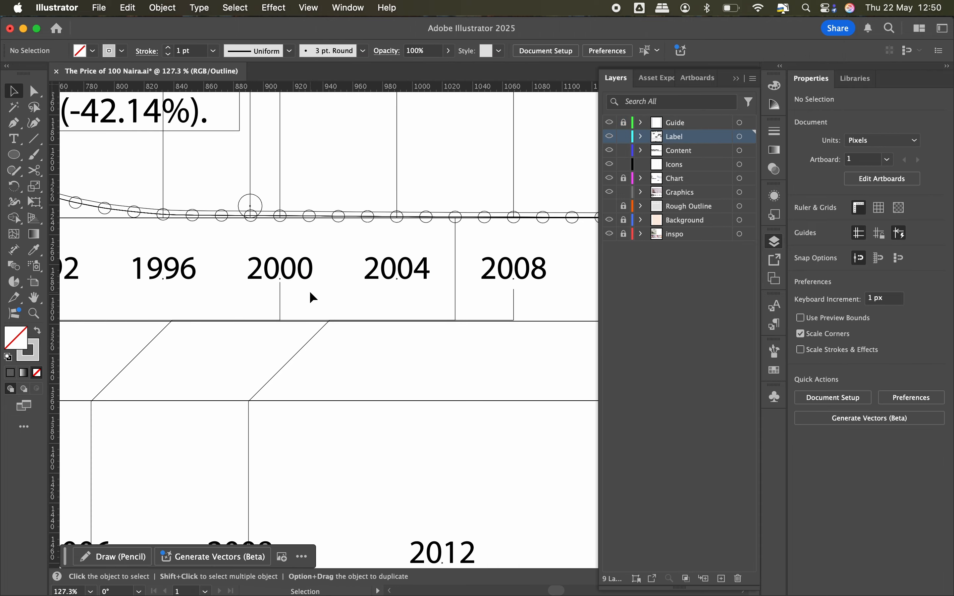
- Delete the Malta connector that was copied from the cigarette one
scroll(309, 290, down, 2)
click(446, 300)
key(BackSpace)
click(405, 290)
- Duplicate the Mathset connector to the Malta image and line its lower end up with the small circle there
scroll(339, 298, right, 1)
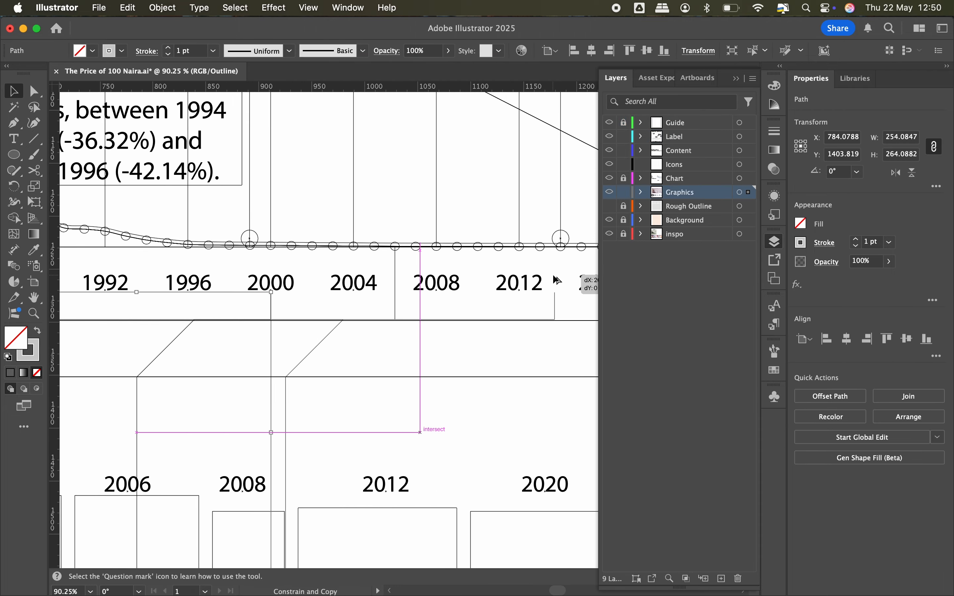
drag(554, 280, 527, 280)
scroll(259, 297, down, 3)
scroll(259, 449, up, 6)
key(p)
click(263, 411)
key(a)
key(super+shift+a)
key(v)
drag(263, 396, 260, 396)
scroll(261, 396, down, 6)
- Move the Malta connector's upper vertical segment along the guide to beneath 2008
key(a)
click(377, 324)
click(378, 336)
click(305, 350)
scroll(303, 348, down, 3)
scroll(304, 348, left, 5)
scroll(303, 349, right, 5)
key(super+shift+a)
key(v)
key(super+y)
scroll(303, 347, down, 3)
scroll(307, 347, right, 2)
- Duplicate the Malta connector horizontally over to the petrol image
scroll(315, 347, up, 4)
click(174, 294)
alt+shift+drag(175, 294, 294, 291)
key(super+y)
scroll(222, 495, up, 5)
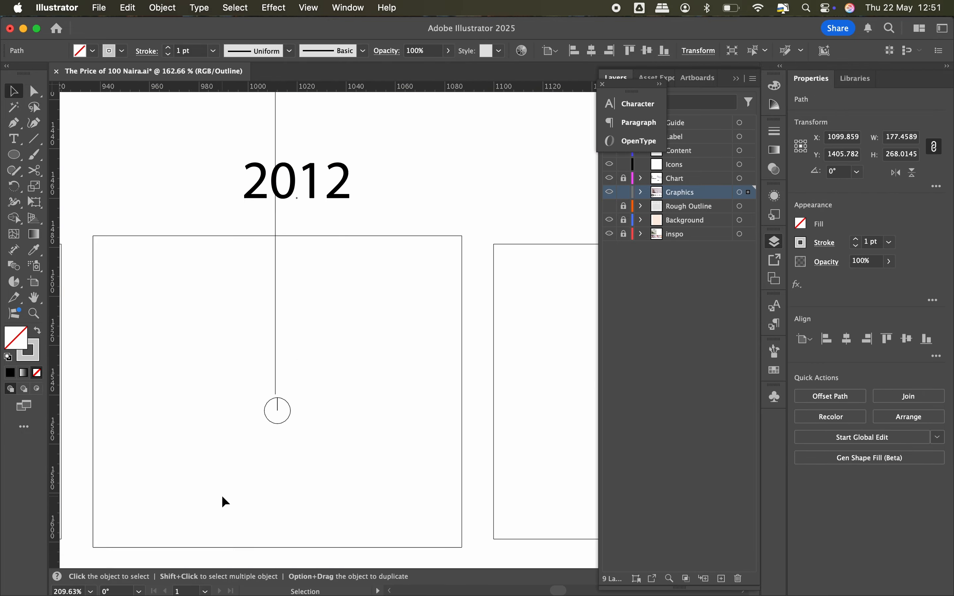
- Extend the petrol connector's lower end to its small circle and move its upper vertical segment to beneath 2012
key(a)
drag(286, 377, 285, 385)
scroll(347, 309, down, 6)
drag(355, 336, 354, 338)
scroll(316, 355, down, 3)
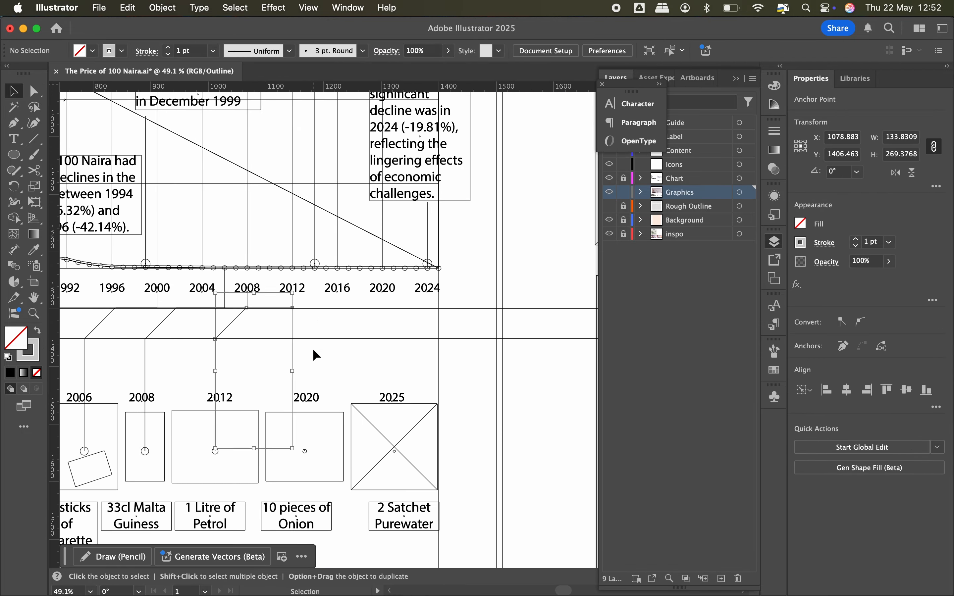
- Duplicate the petrol connector to the onion and Purewater images, with the lower ends lined up with their small circles
scroll(253, 328, up, 10)
scroll(247, 338, down, 10)
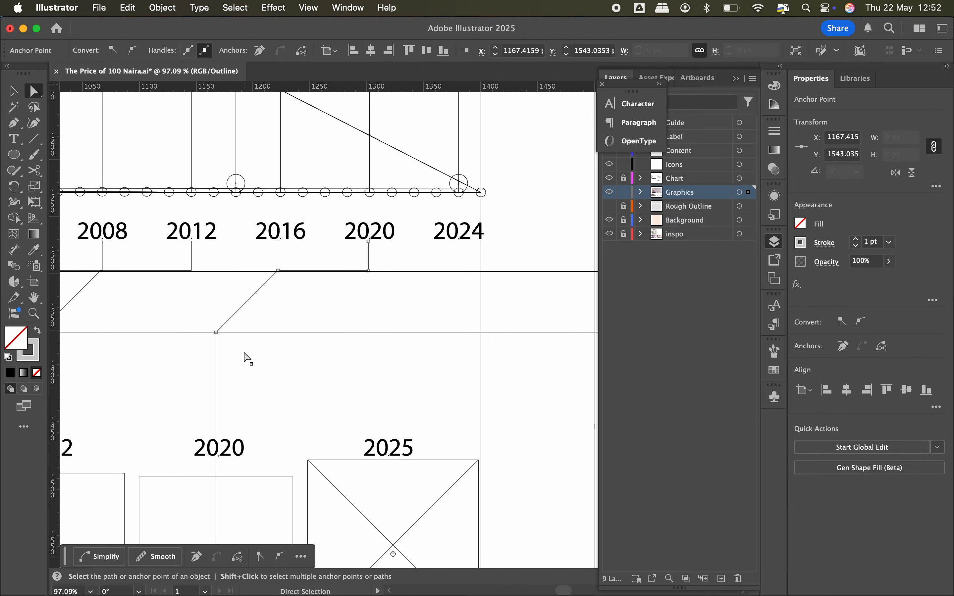
key(v)
drag(247, 329, 358, 447)
scroll(358, 447, up, 5)
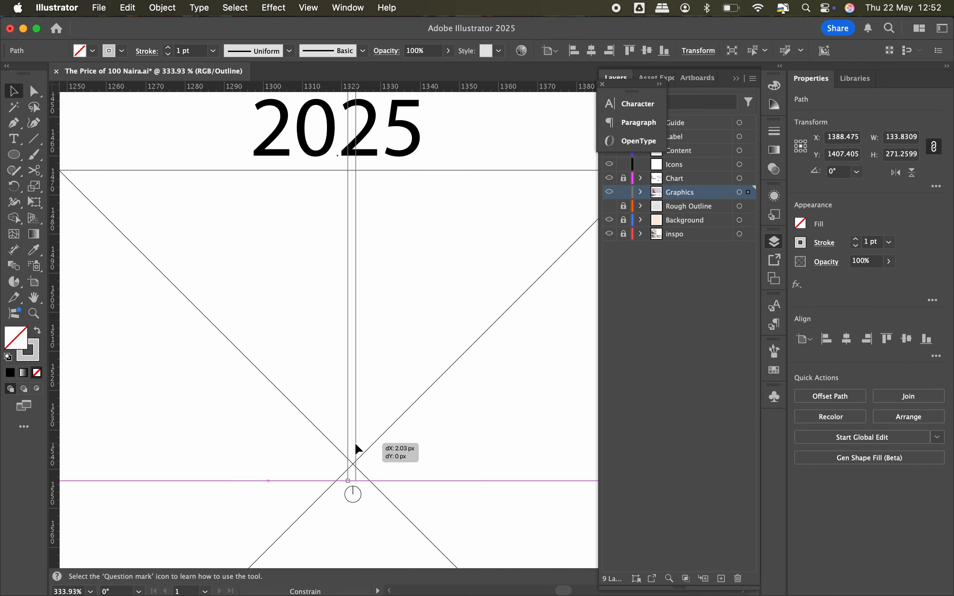
key(a)
click(351, 479)
- Pull the Purewater connector's upper end back to the chart's right edge and fit the artboard in view
scroll(352, 479, down, 3)
drag(449, 316, 439, 233)
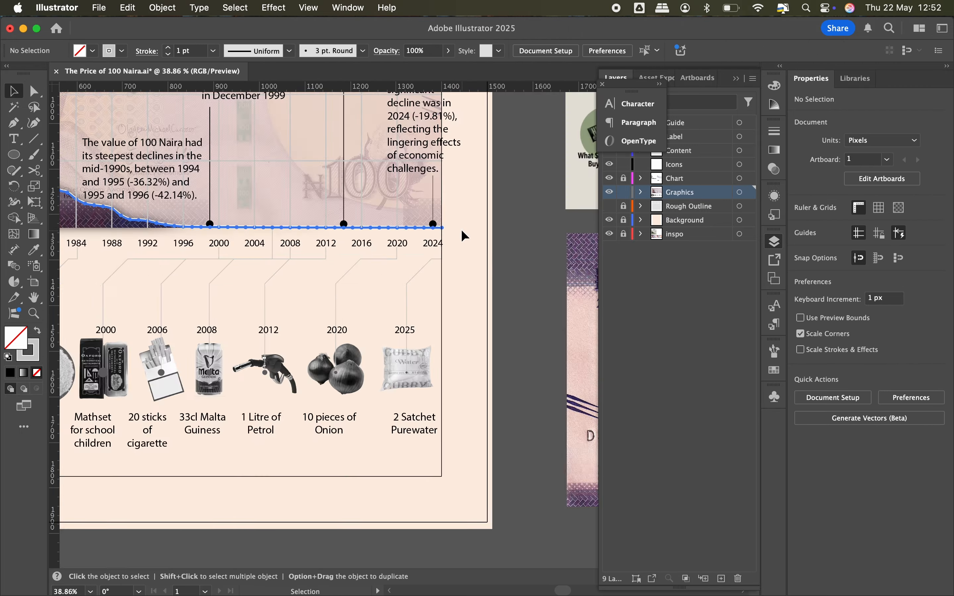
key(super+0)
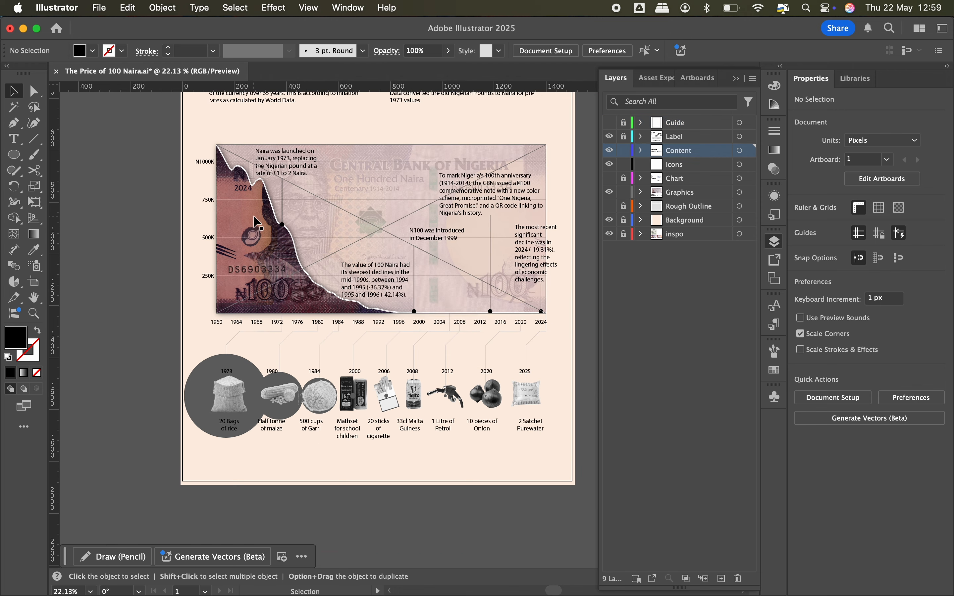
- Duplicate the subtitle "Charting the value of 100 naira from 1960 to 2025" below the chart and reword the copy as "Purchasing power of N100 (2025)"
scroll(257, 223, up, 3)
drag(255, 105, 257, 254)
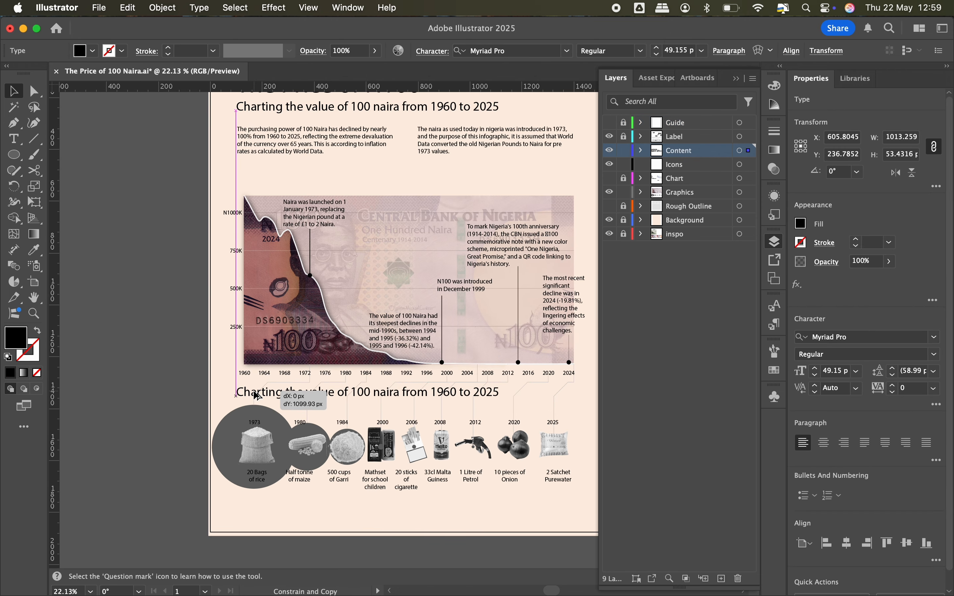
drag(256, 395, 256, 396)
scroll(257, 395, up, 2)
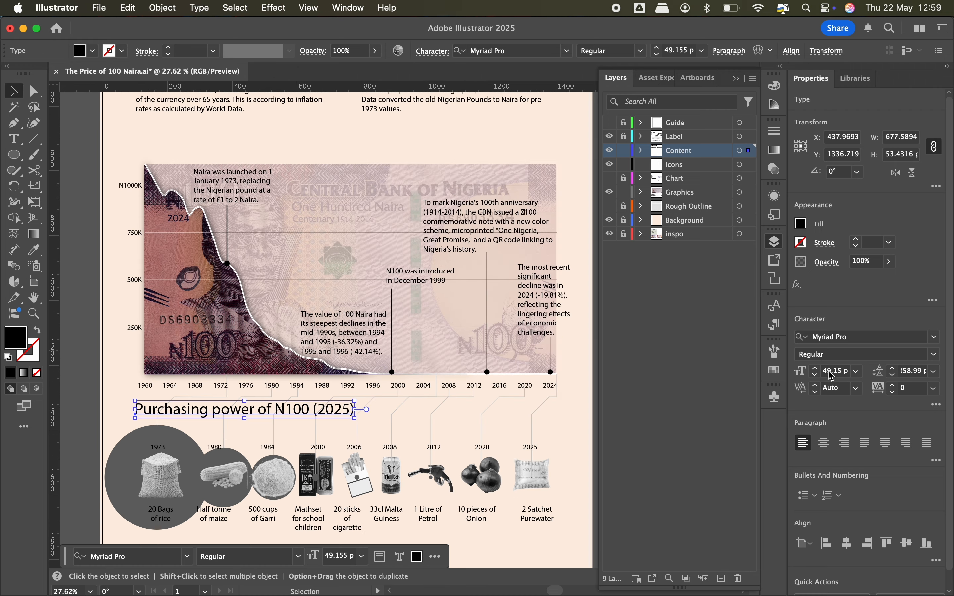
- Centre the maize, garri, Mathset and cigarette labels horizontally on their circles
scroll(339, 394, up, 3)
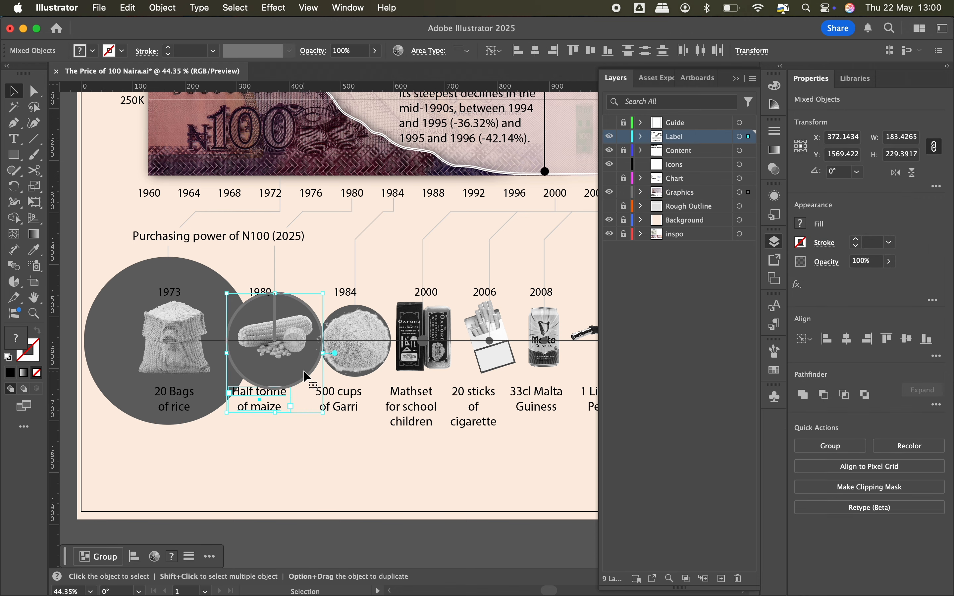
click(353, 306)
click(489, 339)
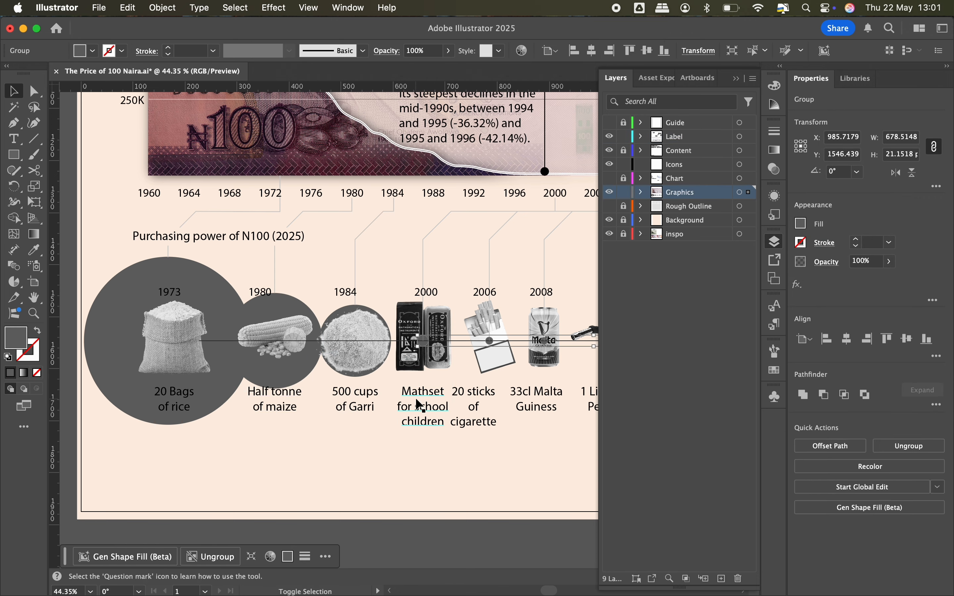
scroll(489, 347, up, 2)
click(376, 398)
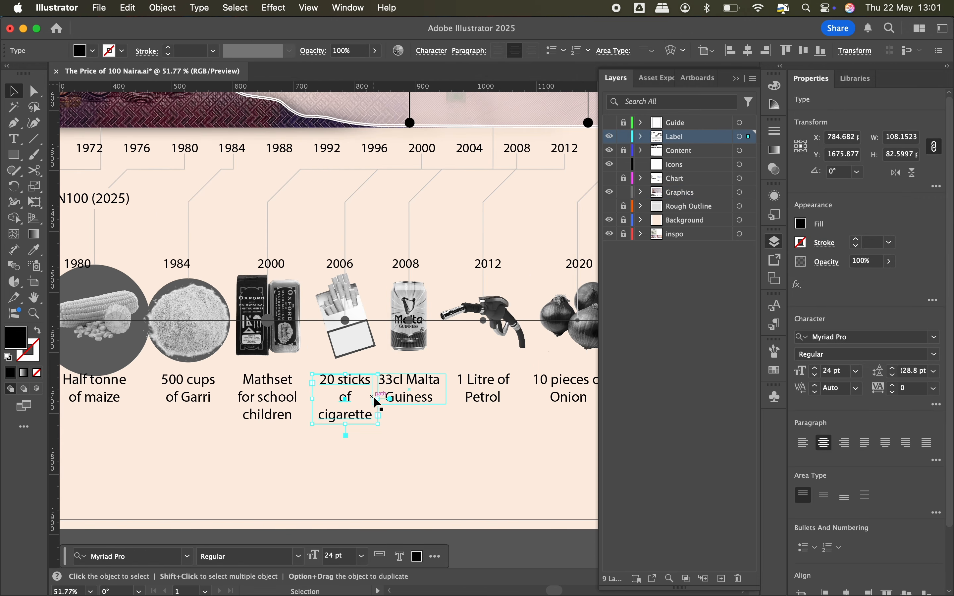
- Centre the petrol, onion and Purewater labels horizontally on their product images
scroll(377, 399, right, 5)
click(354, 339)
click(440, 400)
click(310, 50)
click(553, 400)
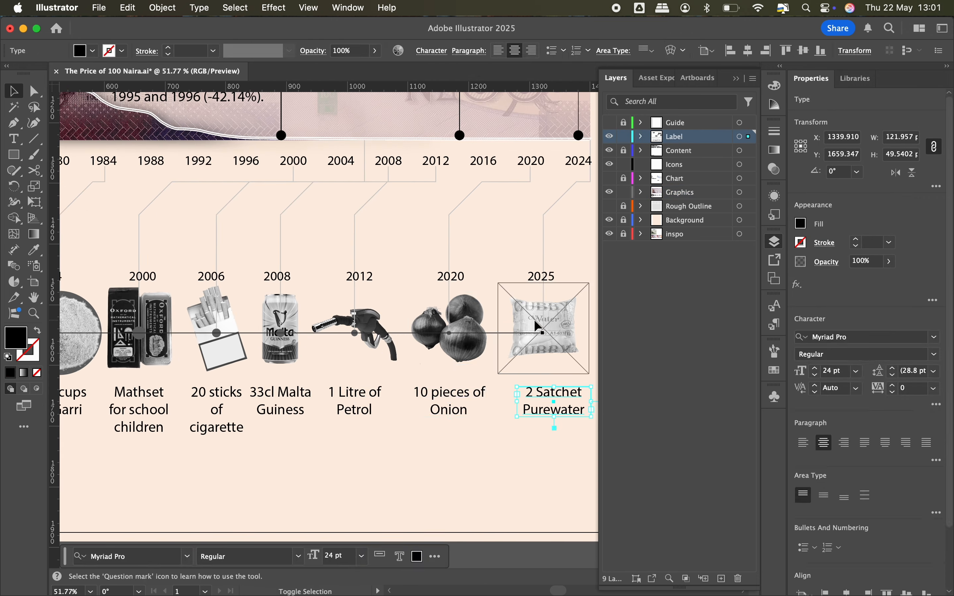
shift+click(537, 328)
- Lock the Graphics layer and duplicate the row of year labels above the product images directly beneath itself
scroll(453, 457, down, 3)
click(623, 192)
click(193, 340)
shift+click(296, 339)
key(super+a)
drag(381, 342, 562, 344)
click(550, 358)
scroll(553, 365, down, 2)
shift+click(485, 360)
shift+click(416, 360)
shift+click(356, 360)
scroll(355, 361, left, 4)
shift+click(447, 334)
shift+click(396, 334)
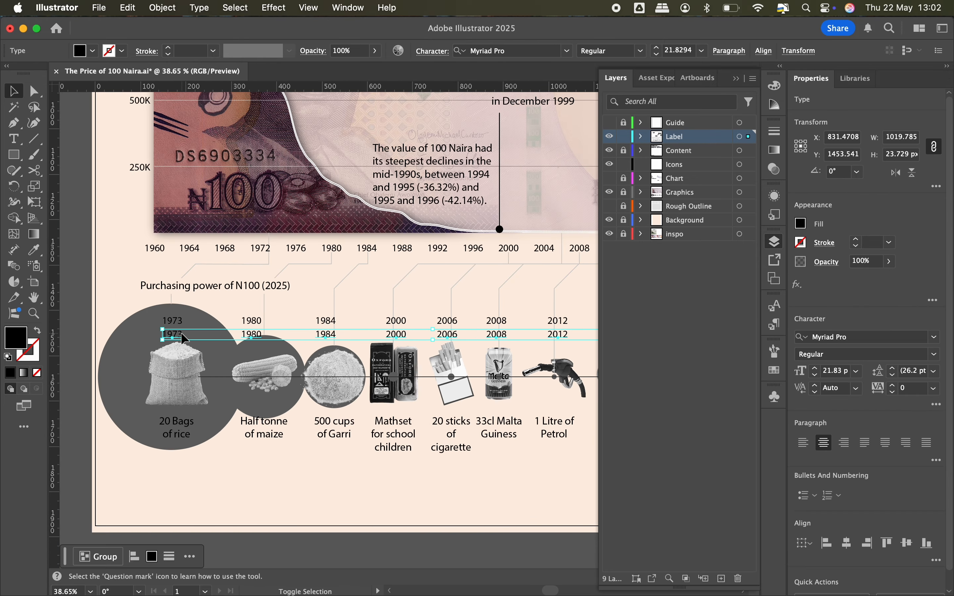
- Enlarge the lower copy of the year row to 28 pt and slightly reduce the upper row's font size
click(168, 319)
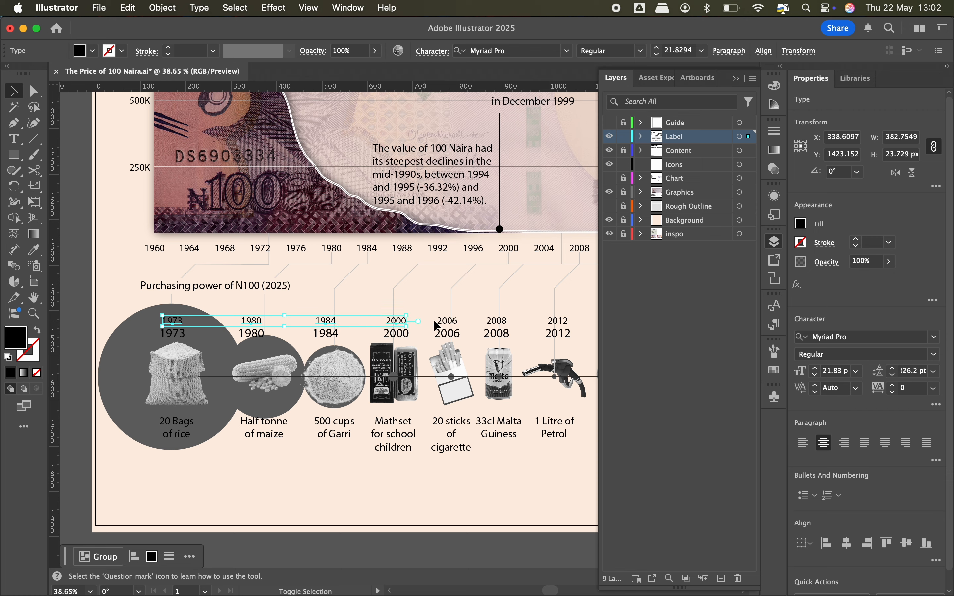
shift+click(446, 320)
scroll(488, 321, right, 5)
shift+click(481, 321)
click(814, 374)
- Centre both year labels of each product from rice through petrol horizontally on the product's text label
scroll(236, 328, up, 5)
click(240, 312)
shift+click(240, 335)
shift+click(253, 482)
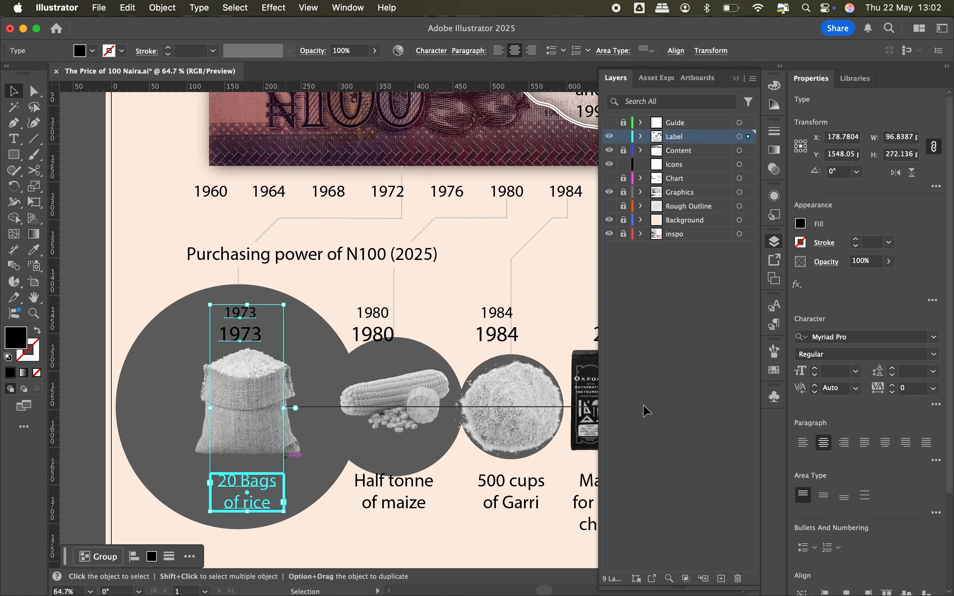
scroll(296, 416, right, 5)
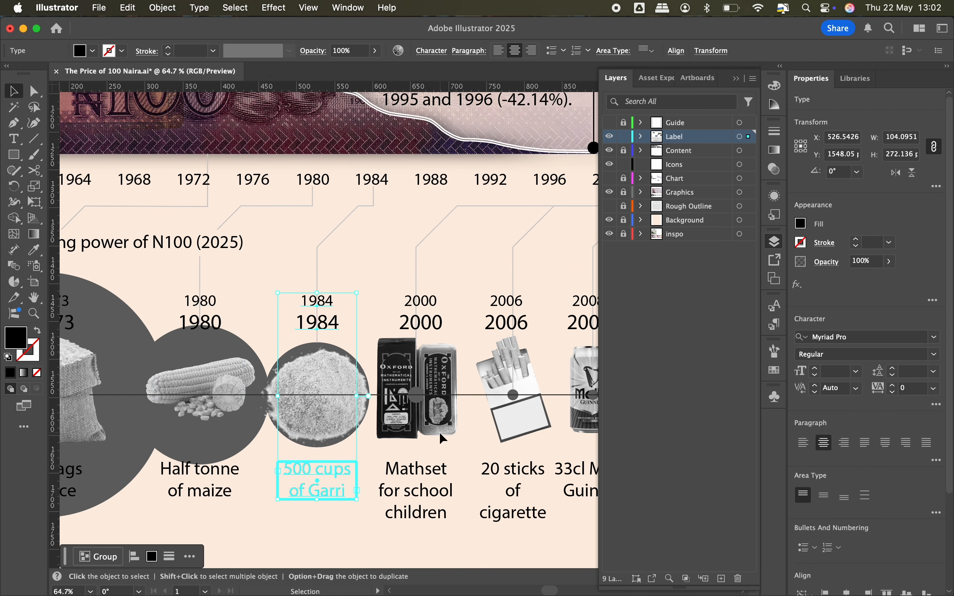
scroll(433, 442, right, 2)
click(388, 447)
scroll(388, 448, right, 2)
click(388, 447)
scroll(388, 448, right, 4)
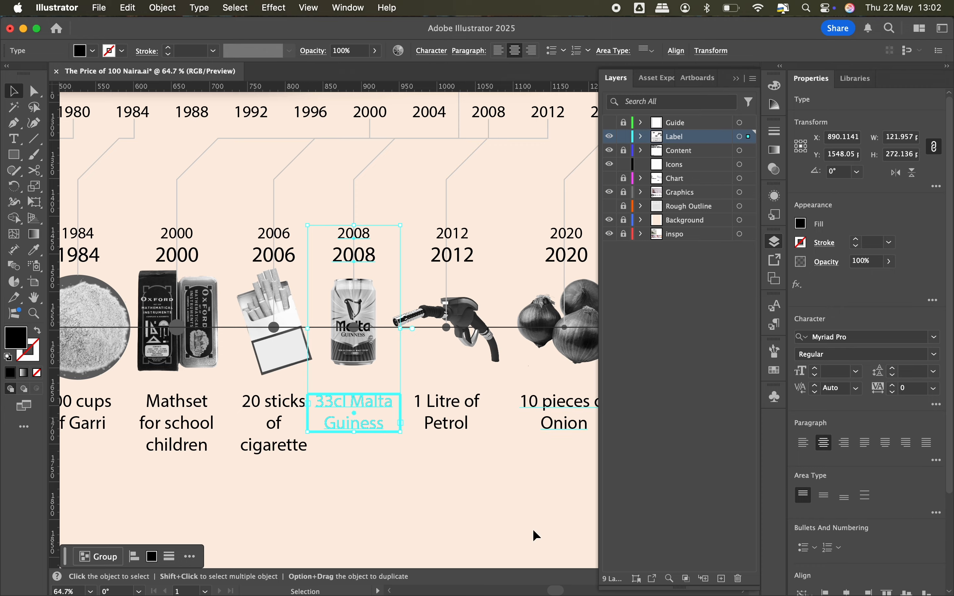
click(847, 590)
- Centre both year labels of the onion and Purewater items horizontally on their text labels
scroll(395, 385, right, 5)
drag(371, 202, 394, 386)
click(847, 590)
drag(419, 218, 452, 398)
click(847, 590)
- Shift the product labels down and move the 28 pt year row between the images and the product labels
scroll(452, 410, down, 5)
drag(124, 426, 486, 400)
key(shift+Down)
key(shift+Down)
key(shift+Down)
key(shift+Down)
click(390, 342)
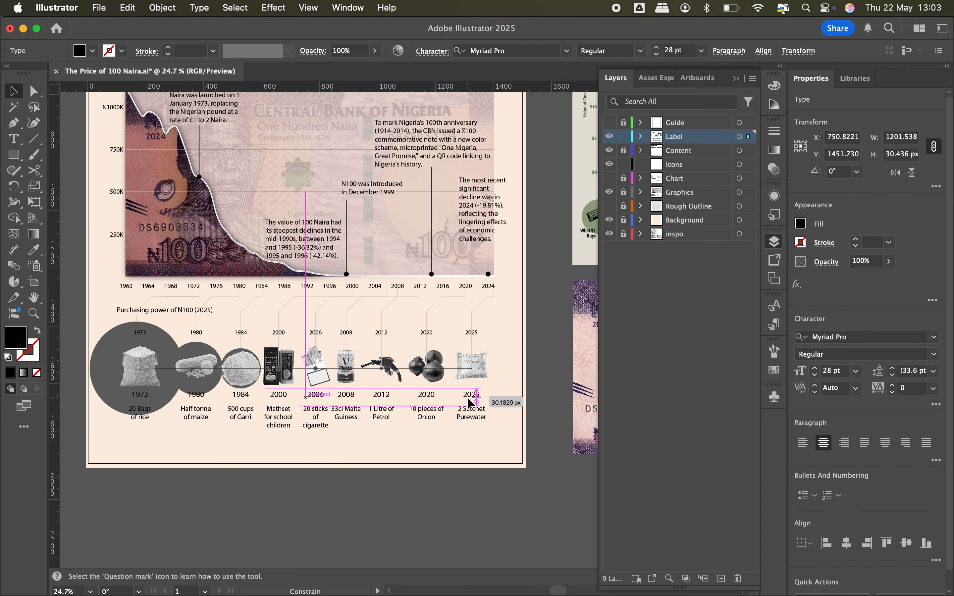
- Mask the connectors behind the upper year row with a long rectangle in the background colour, sent behind the text
scroll(586, 321, up, 3)
click(576, 324)
key(m)
drag(542, 327, 137, 307)
key(i)
click(149, 460)
key(super+shift+[)
drag(339, 306, 341, 311)
click(244, 477)
- Unlock the Graphics layer and centre the rice circle horizontally on the rice bag image
scroll(243, 476, left, 4)
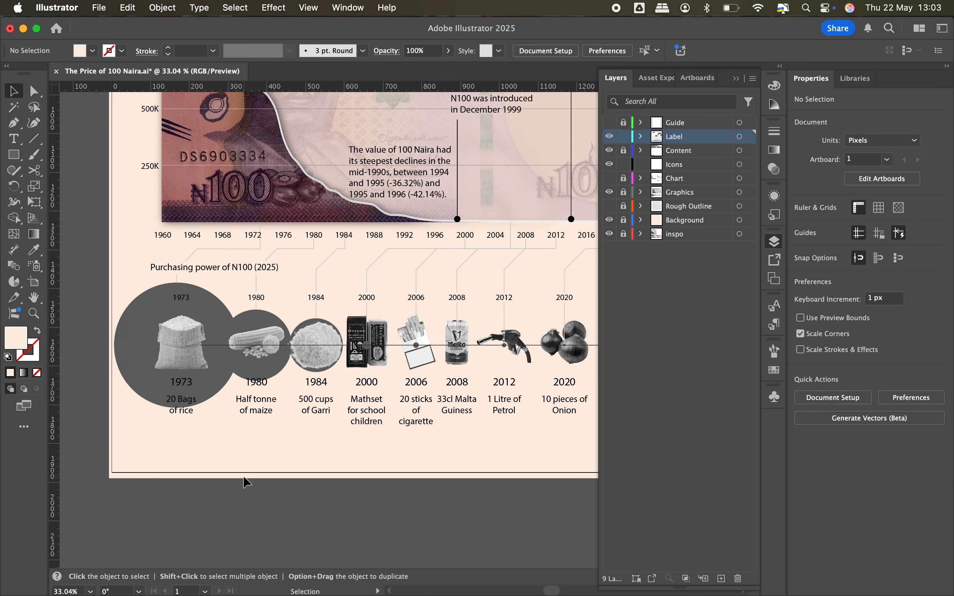
scroll(183, 299, up, 3)
click(182, 299)
scroll(183, 298, down, 3)
click(623, 192)
click(226, 382)
shift+click(182, 344)
click(182, 344)
click(242, 50)
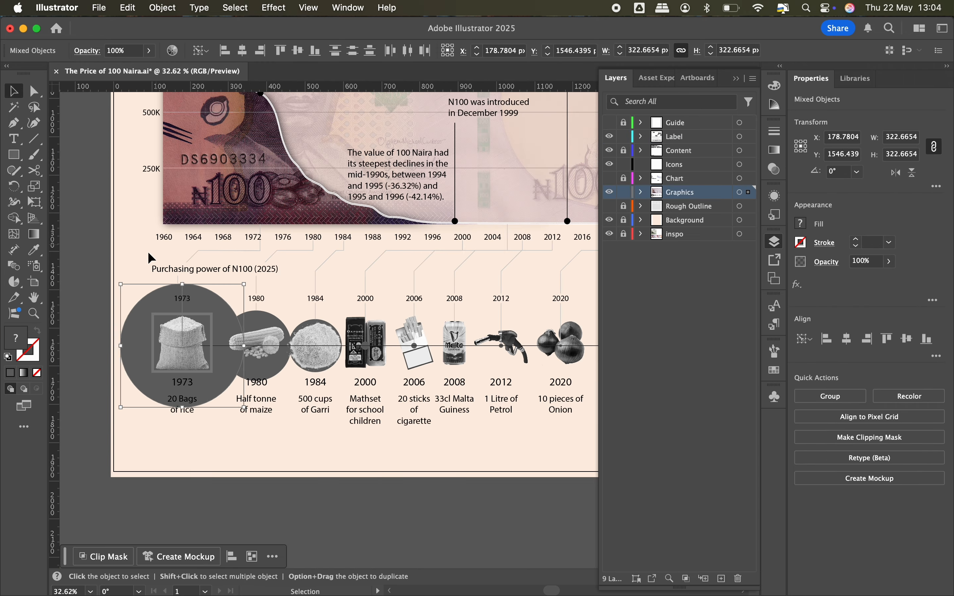
- Shift the 1973 connector sideways so its vertical part lines up with the centre of the rice circle
scroll(141, 257, up, 5)
click(231, 285)
key(a)
key(v)
click(256, 249)
drag(264, 250, 270, 250)
- Pull the 1973 connector's upper end back to its chart year, showing the Chart layer temporarily as reference
click(610, 179)
key(a)
drag(423, 231, 413, 230)
key(v)
click(609, 178)
click(166, 304)
scroll(166, 304, down, 3)
click(224, 387)
click(268, 495)
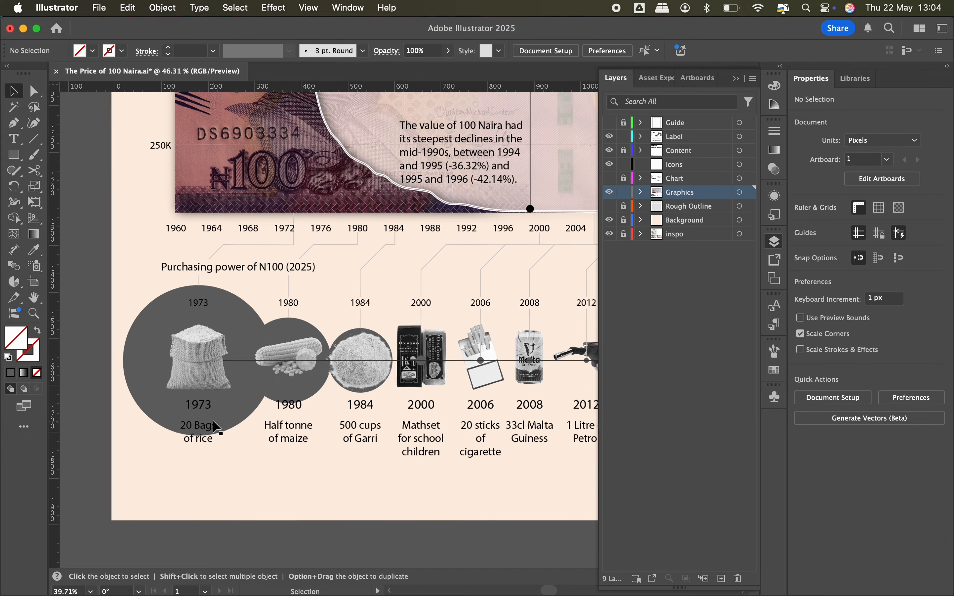
- Look up the 1973 and 1980 amounts in Google Sheets and replace the lower rice and maize years with 539K and 189K
scroll(216, 427, right, 5)
click(323, 403)
drag(571, 465, 91, 430)
key(super+Tab)
key(super+Tab)
triple_click(101, 403)
text(539)
key(super+Tab)
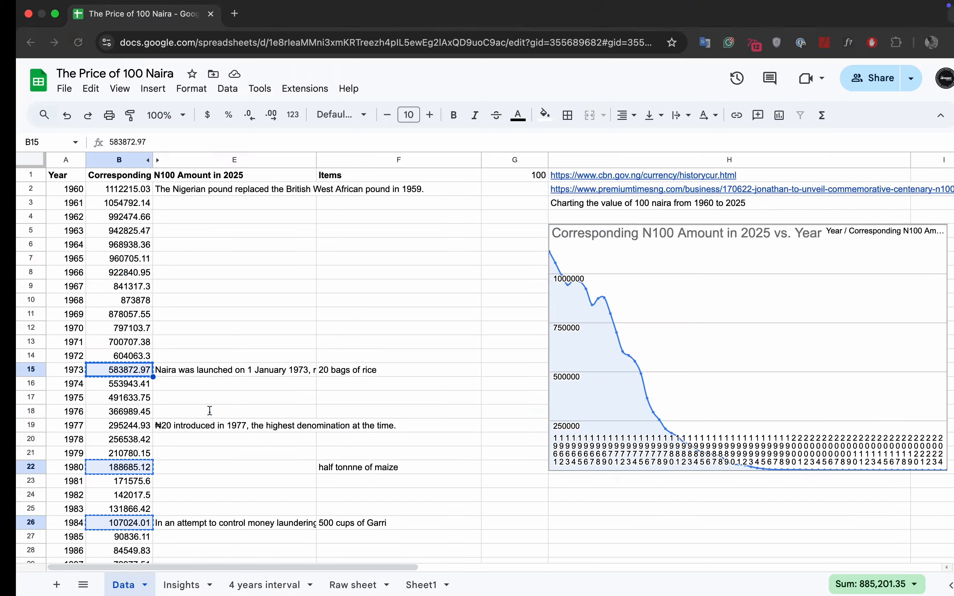
key(super+Tab)
key(super+Tab)
scroll(266, 405, down, 10)
key(super+Tab)
- Replace the lower year above the "500 cups of Garri" label with 2,500
double_click(266, 403)
key(super+Tab)
key(super+Tab)
text(25)
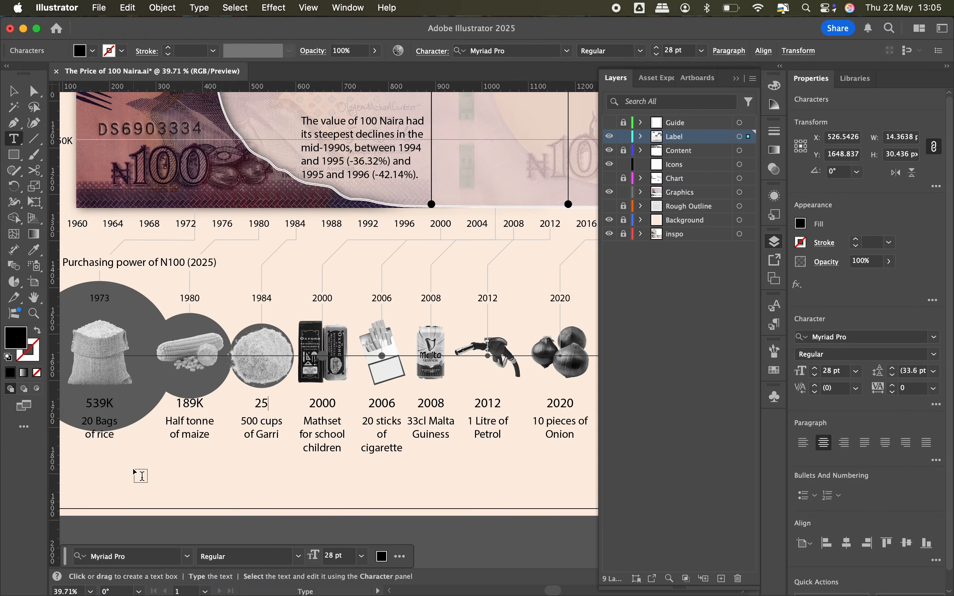
scroll(163, 480, left, 2)
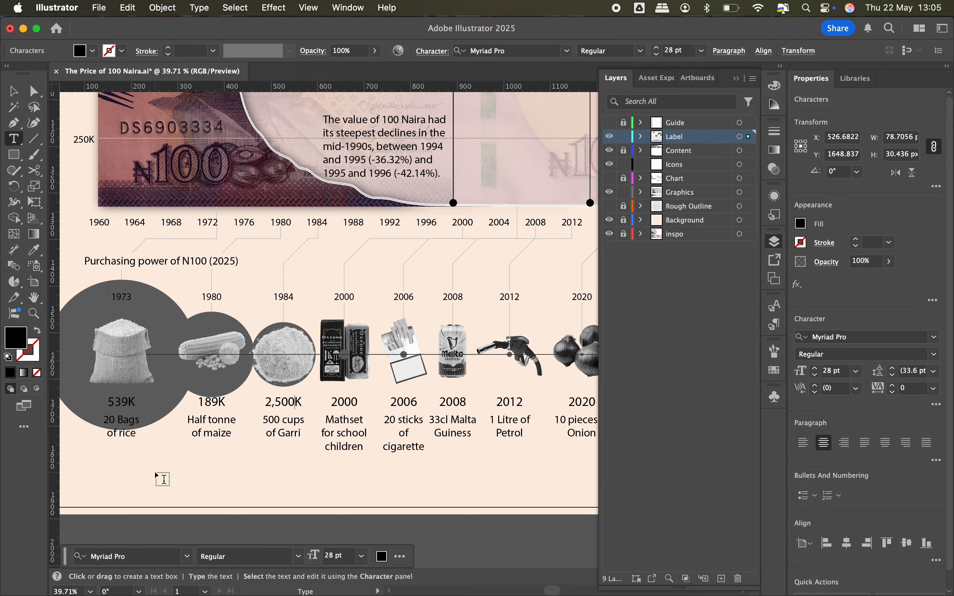
key(Delete)
- Check the amounts in Google Sheets and set the Mathset value to 2,500 and the cigarette value to 1,100
scroll(164, 480, down, 3)
key(super+Tab)
key(super+Tab)
scroll(163, 480, up, 3)
double_click(285, 382)
text(11)
- Replace the lower years above the Malta and petrol labels with 627 and 260
key(super+Tab)
scroll(286, 386, down, 2)
key(super+Tab)
double_click(352, 381)
key(super+Tab)
key(super+Tab)
double_click(393, 381)
scroll(392, 381, right, 2)
text(260)
- Recheck the 1984 amount in Google Sheets and set the garri value to 107,000
key(super+Tab)
scroll(390, 377, up, 15)
scroll(390, 379, down, 10)
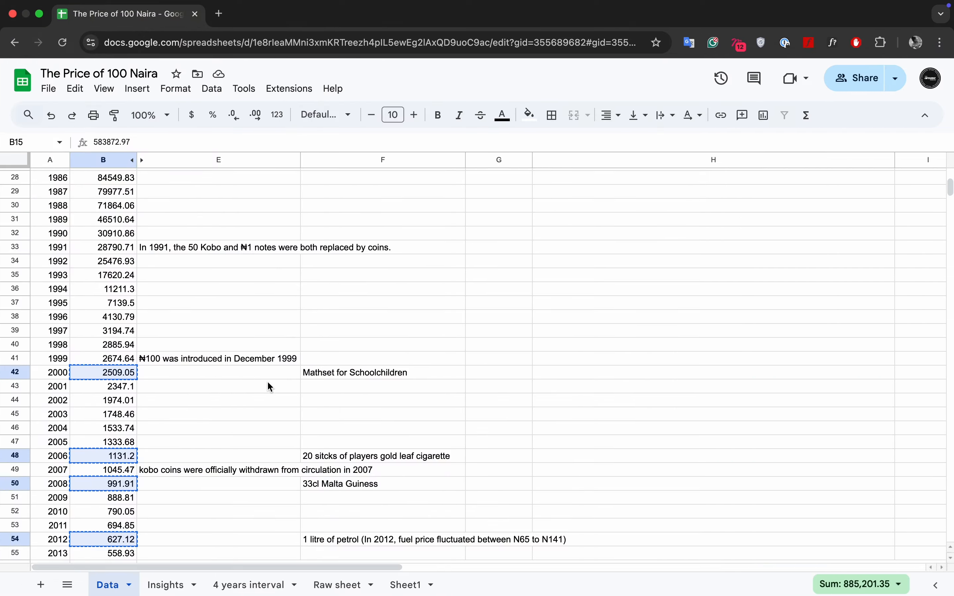
key(super+Tab)
scroll(295, 371, right, 3)
double_click(377, 377)
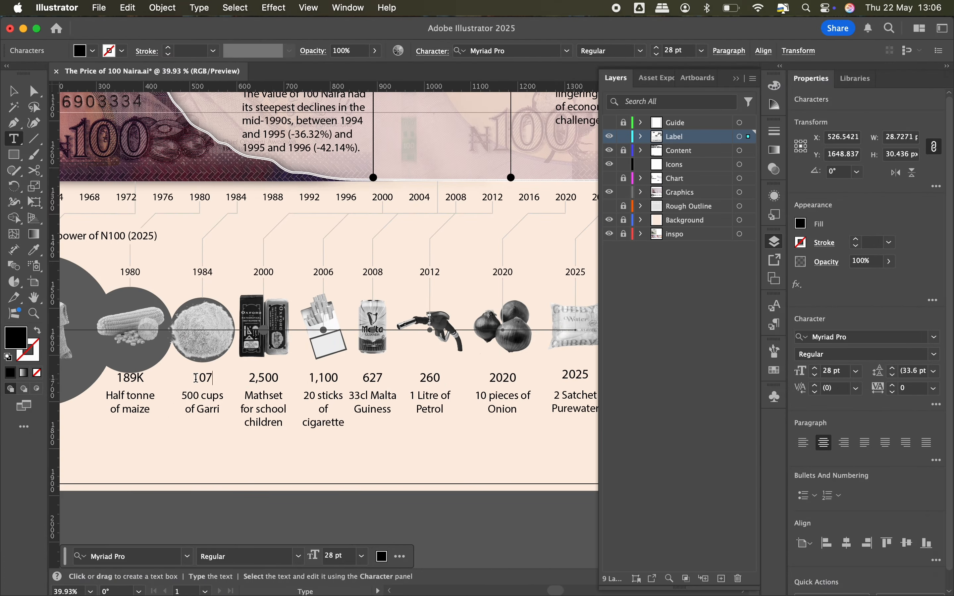
text(,000)
- Recheck the later years' amounts in Google Sheets and set the Malta value to 990
key(super+Tab)
scroll(111, 422, down, 7)
click(108, 434)
key(super+Tab)
scroll(111, 443, right, 2)
key(super+Tab)
scroll(104, 295, up, 6)
scroll(104, 295, down, 4)
key(super+Tab)
key(super+Tab)
key(super+Tab)
text(990)
- Set the petrol, onion and Purewater values to 627, 260 and 100, and write the rice and maize values as 539,000 and 189,000
double_click(400, 390)
text(627)
double_click(546, 388)
text(100)
scroll(502, 451, down, 3)
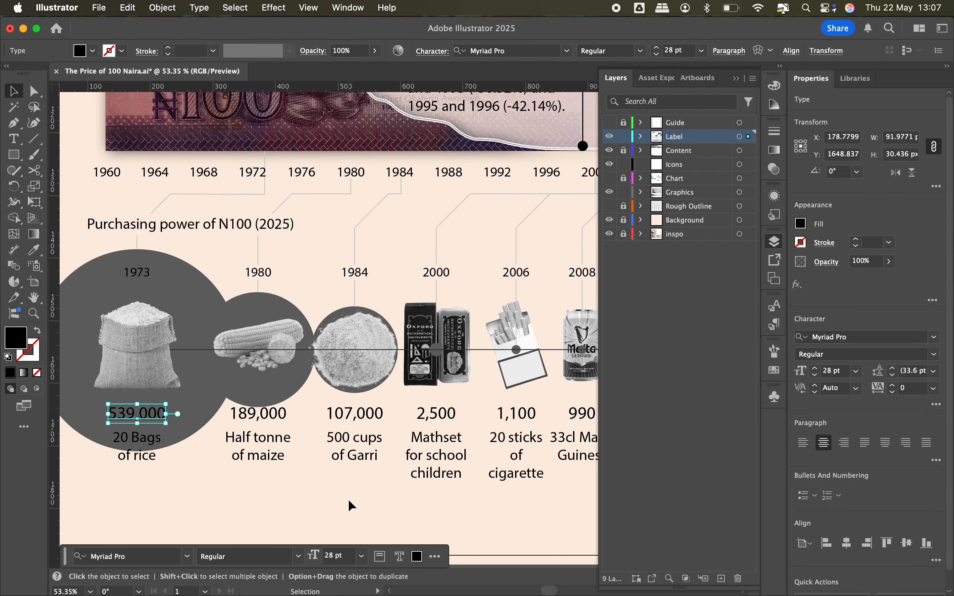
click(349, 501)
scroll(349, 500, down, 5)
scroll(194, 346, up, 3)
scroll(186, 342, down, 3)
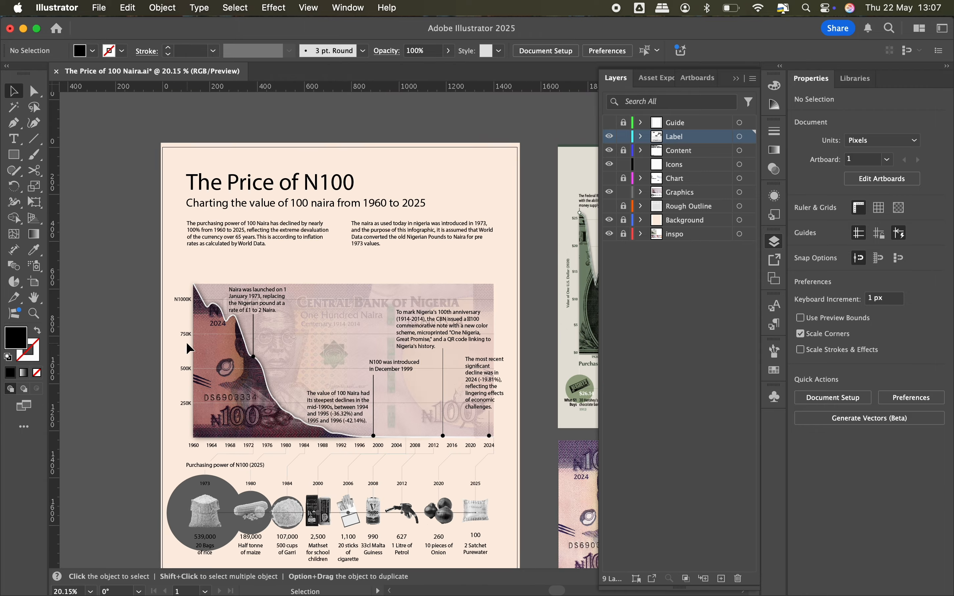
- Duplicate the 1973 callout's text, line and dot to the chart's 1960 starting point and shorten the copied line to about 54 px
scroll(235, 290, up, 4)
click(282, 297)
shift+click(276, 411)
alt+drag(276, 410, 150, 258)
click(172, 257)
click(149, 237)
drag(150, 188, 150, 248)
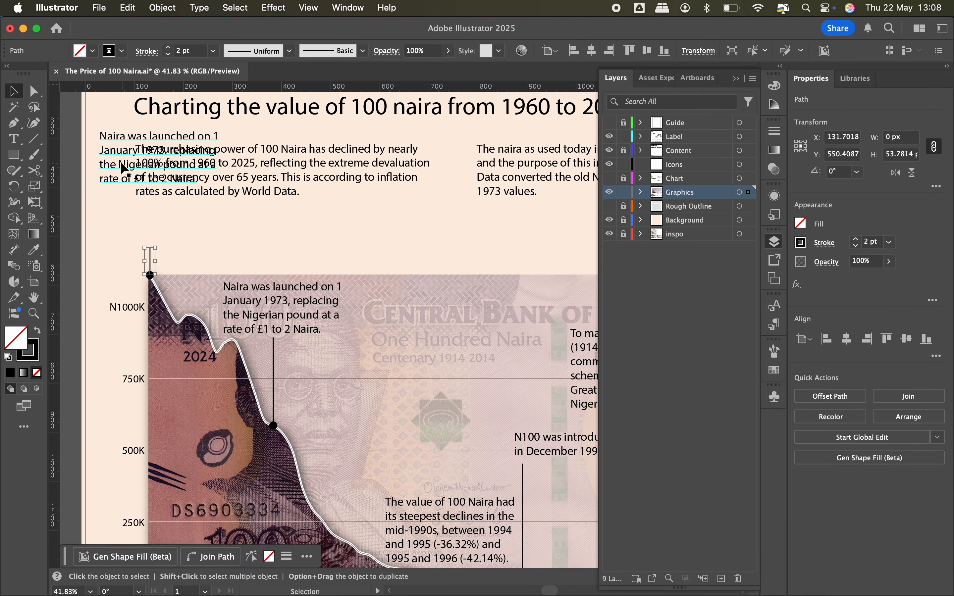
- Place the copied callout text above the 1960 point, shorten its line further and widen the text box to about 386 px
drag(121, 167, 160, 234)
click(150, 261)
drag(150, 248, 151, 252)
click(159, 236)
drag(261, 231, 328, 231)
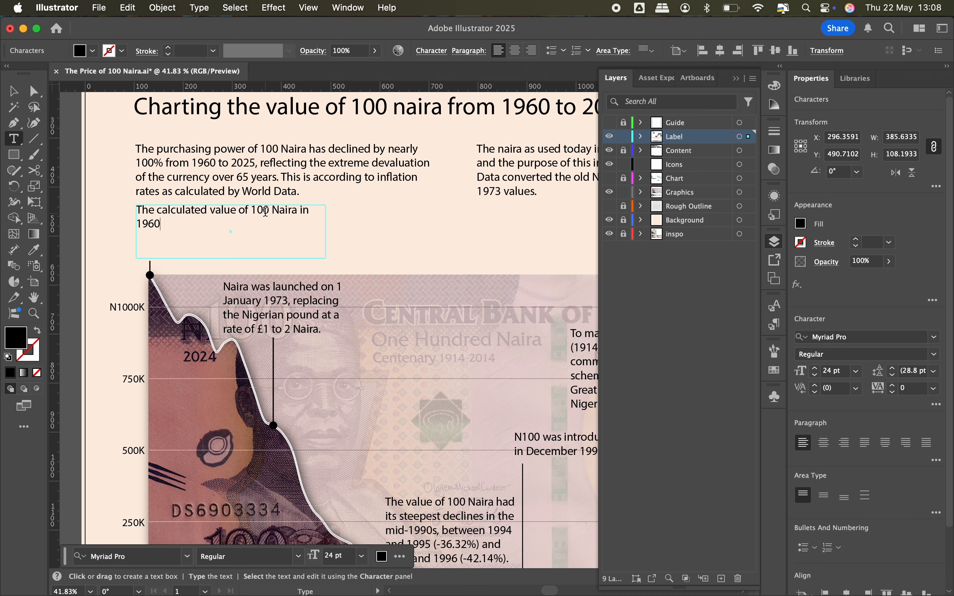
- Check the 1960 amount in Google Sheets and complete the callout as "The calculated value of 100 Naira in 1960 is approximately 1.1 million Naira in 2025"
key(super+Tab)
scroll(98, 207, up, 5)
key(super+Tab)
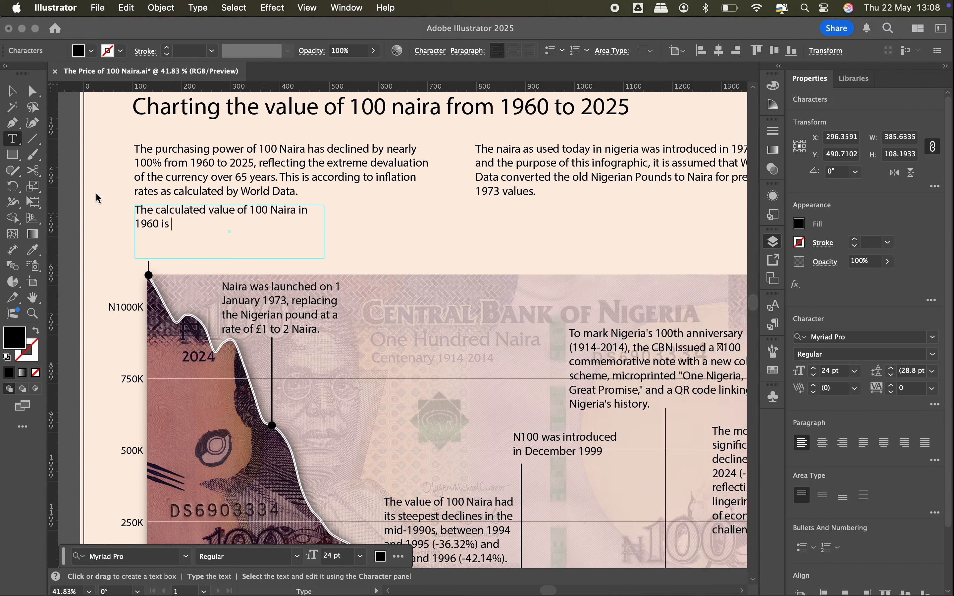
text(roximately 1.1 million Naira)
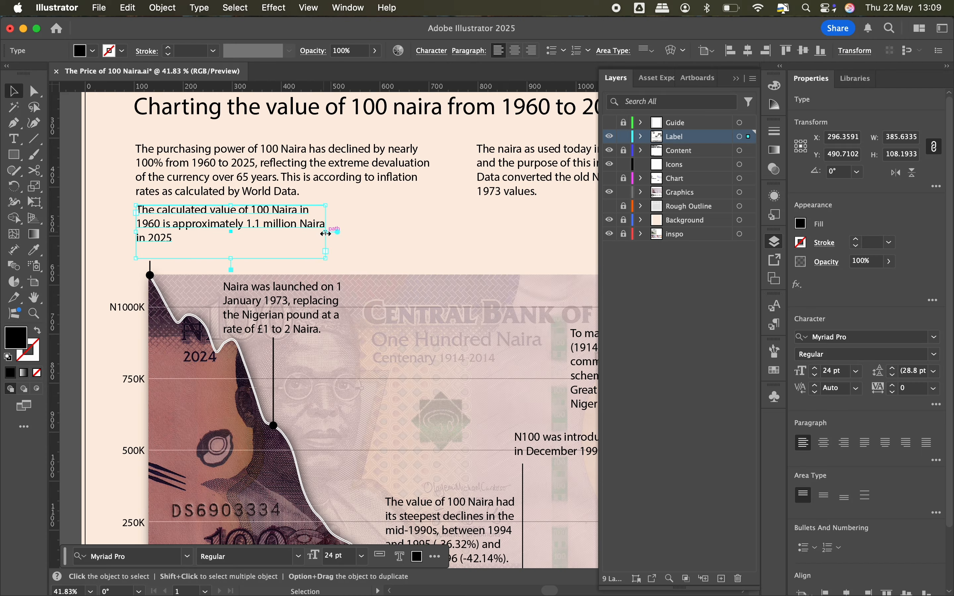
- Resize the 1960 callout's text box so its text wraps onto two lines above the chart's starting point
drag(326, 233, 264, 234)
click(320, 229)
scroll(321, 230, down, 3)
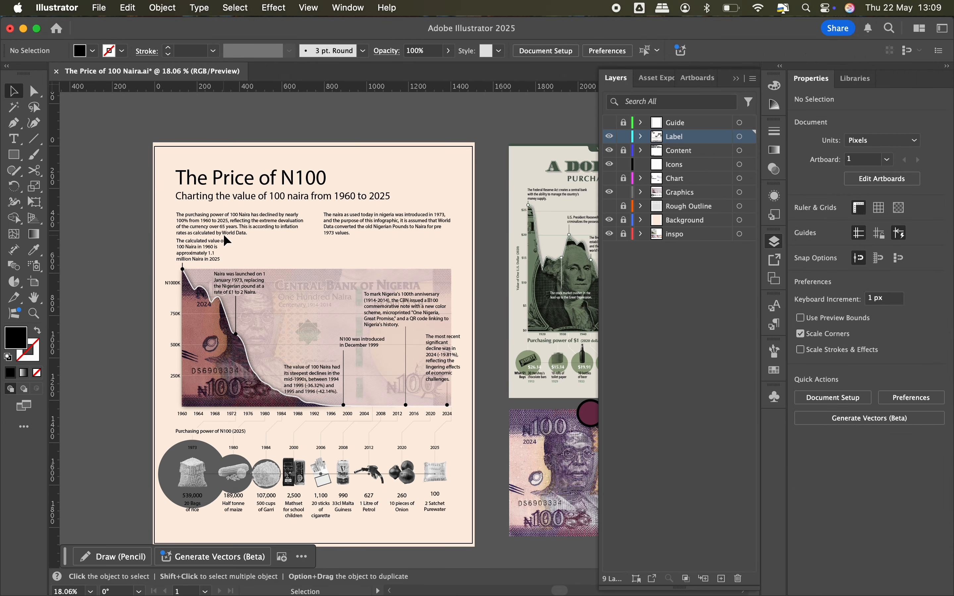
scroll(223, 237, down, 3)
click(233, 194)
drag(249, 194, 276, 201)
click(151, 227)
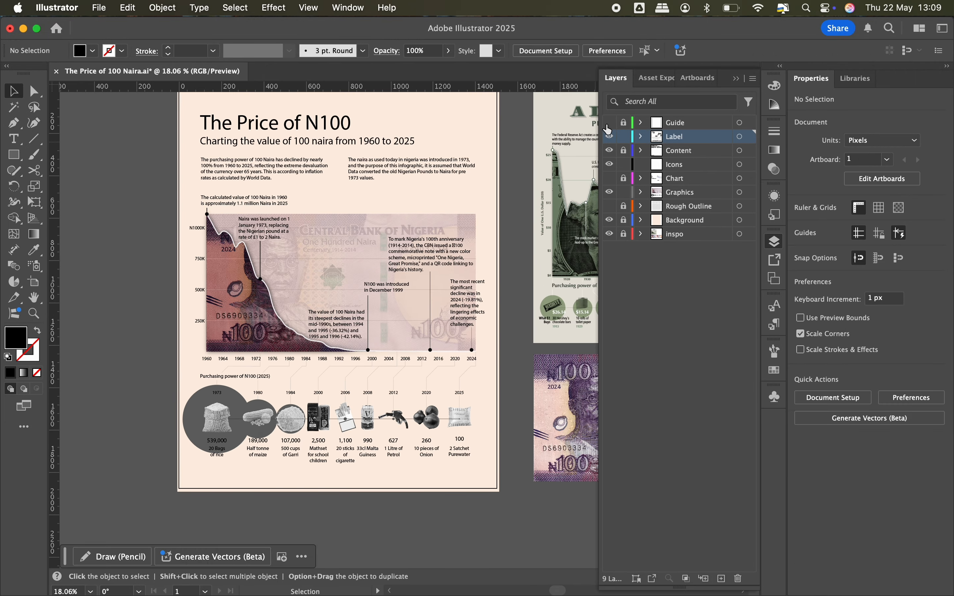
- Toggle the Guide and Label layers' visibility to check the infographic's layout against its margins
click(609, 205)
click(608, 206)
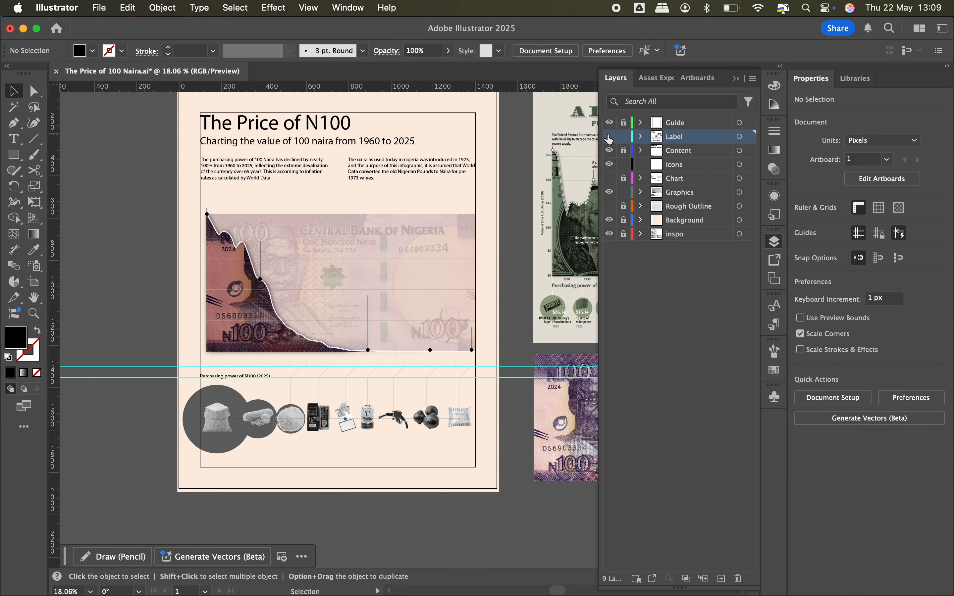
click(608, 137)
click(609, 123)
- Duplicate the Lorem ipsum sample below itself, filter the fonts to serif and set the copy in Bely Regular
scroll(160, 228, up, 3)
drag(241, 194, 240, 234)
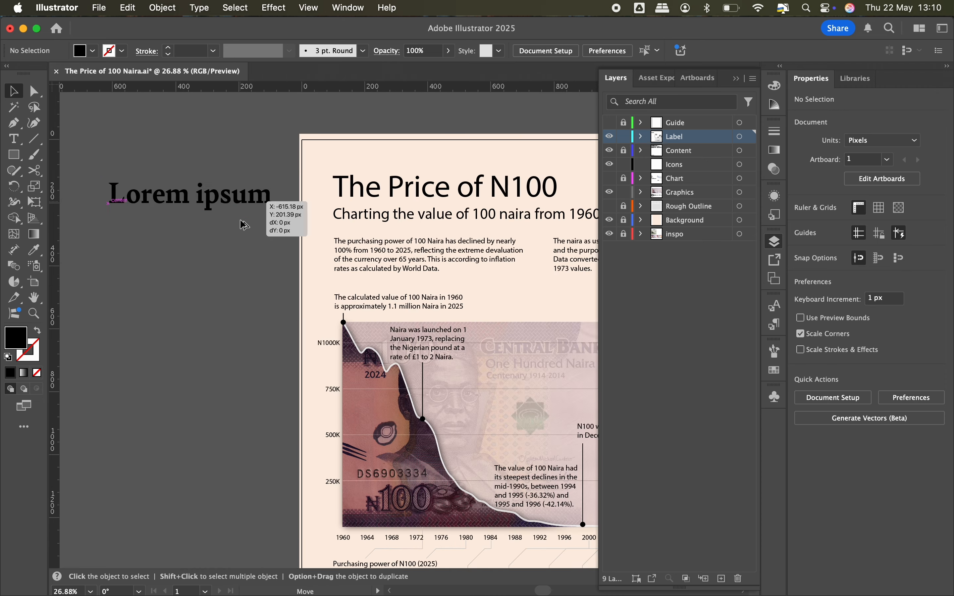
click(933, 337)
click(667, 379)
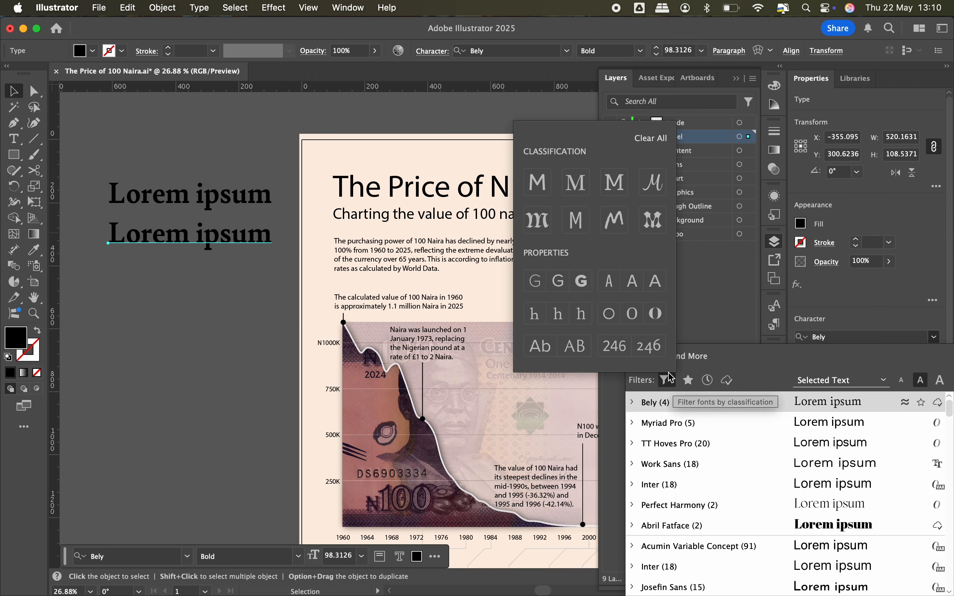
click(575, 183)
click(749, 496)
click(933, 337)
click(933, 354)
click(872, 370)
- Replace the bold sample's text with "The Price of 100 Naira" and move both sample lines farther from the artboard
triple_click(205, 198)
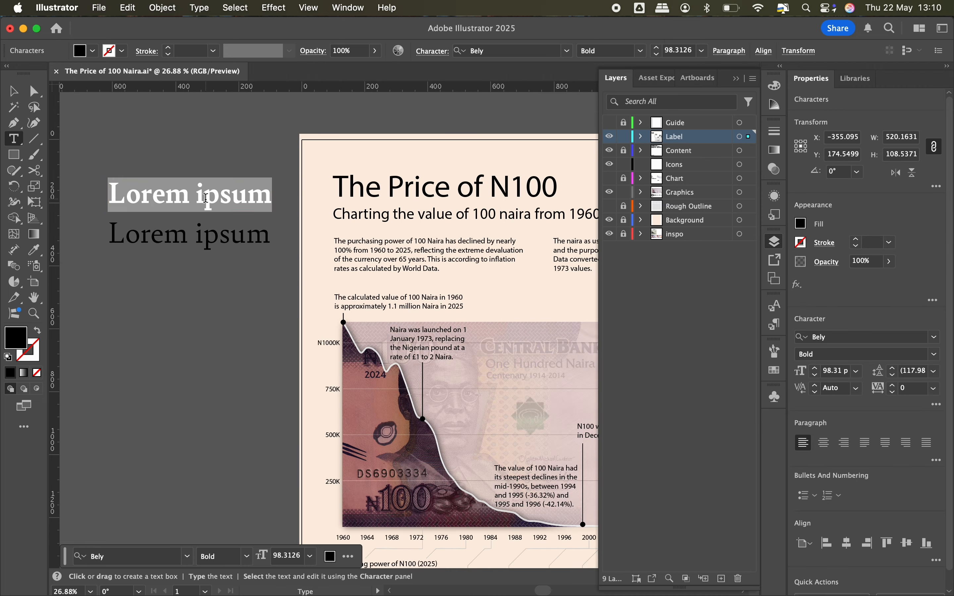
key(Escape)
scroll(196, 200, left, 3)
shift+click(226, 240)
drag(226, 241, 121, 241)
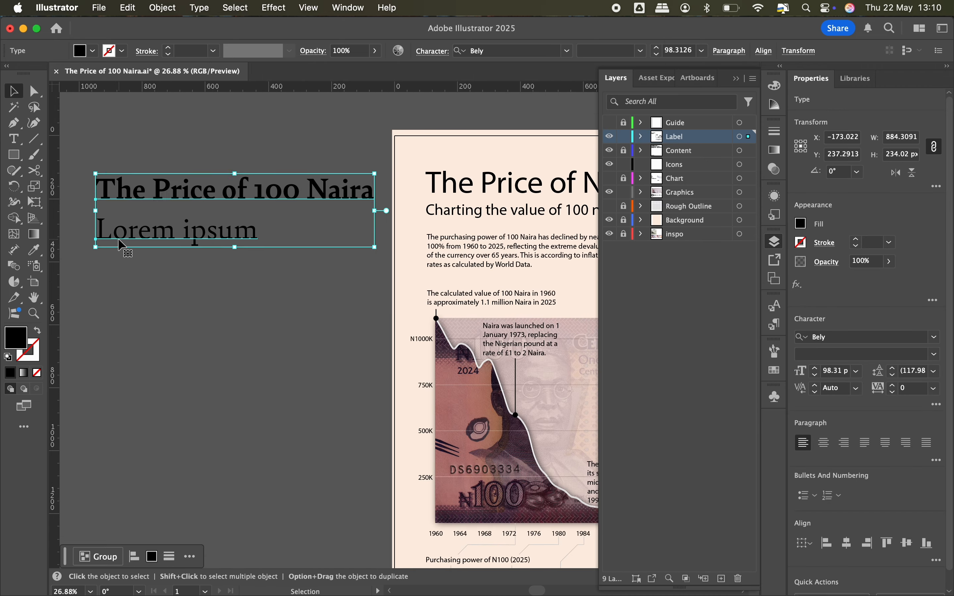
- Replace the second sample with a copy of the bold title line and set it in Abril Fatface Regular
scroll(120, 242, down, 3)
click(120, 243)
scroll(128, 293, up, 3)
click(135, 279)
double_click(156, 271)
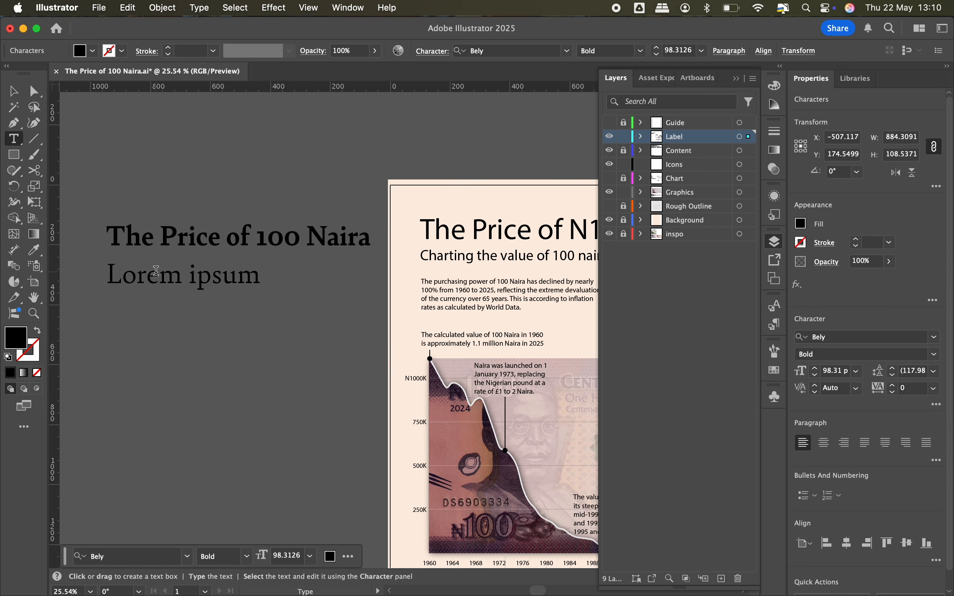
click(836, 336)
text(abril)
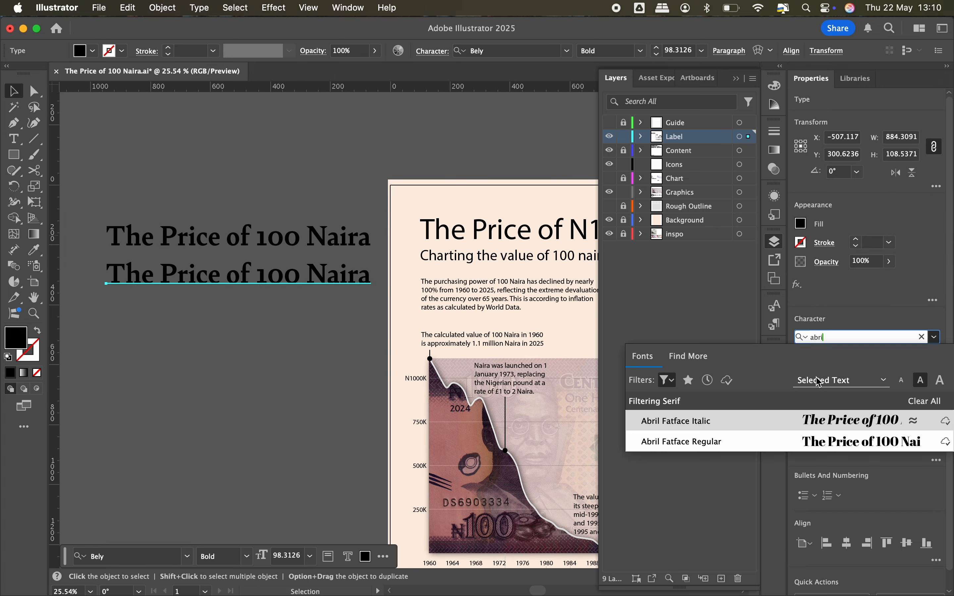
click(745, 440)
- Place the two font samples beneath the banknote image and change their text to "100"
click(262, 305)
scroll(262, 304, left, 2)
scroll(82, 166, down, 5)
drag(81, 166, 143, 206)
drag(143, 205, 424, 391)
scroll(472, 393, up, 5)
drag(357, 389, 351, 397)
triple_click(309, 338)
text(100)
key(Escape)
- Duplicate the "100" sample, set the copy in Appears DEMO Regular and give the first sample another serif font
drag(285, 383, 395, 365)
click(932, 337)
click(832, 491)
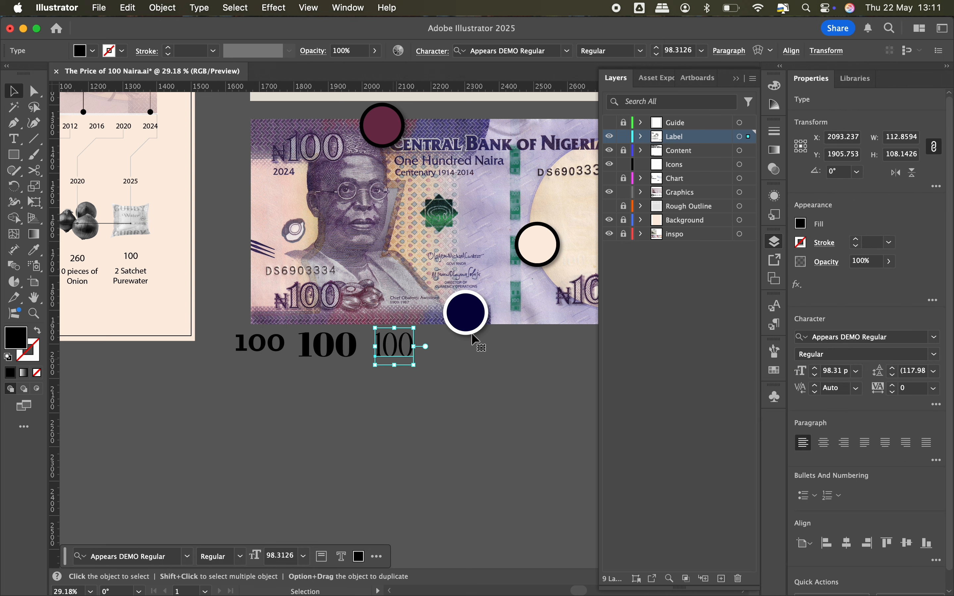
click(255, 351)
click(933, 337)
click(756, 542)
- Stack the "100" samples in a column beneath the banknote and try other serif fonts, including Bely Display
scroll(294, 400, up, 5)
scroll(294, 405, right, 4)
drag(166, 361, 382, 432)
click(266, 364)
click(936, 336)
click(302, 392)
click(290, 369)
click(933, 337)
scroll(717, 512, down, 4)
click(693, 468)
click(396, 460)
scroll(396, 460, down, 4)
- Duplicate a "100" sample to the end of the column and set the copy in Lust Display
drag(324, 291, 436, 459)
click(933, 337)
scroll(801, 503, down, 4)
scroll(802, 469, up, 4)
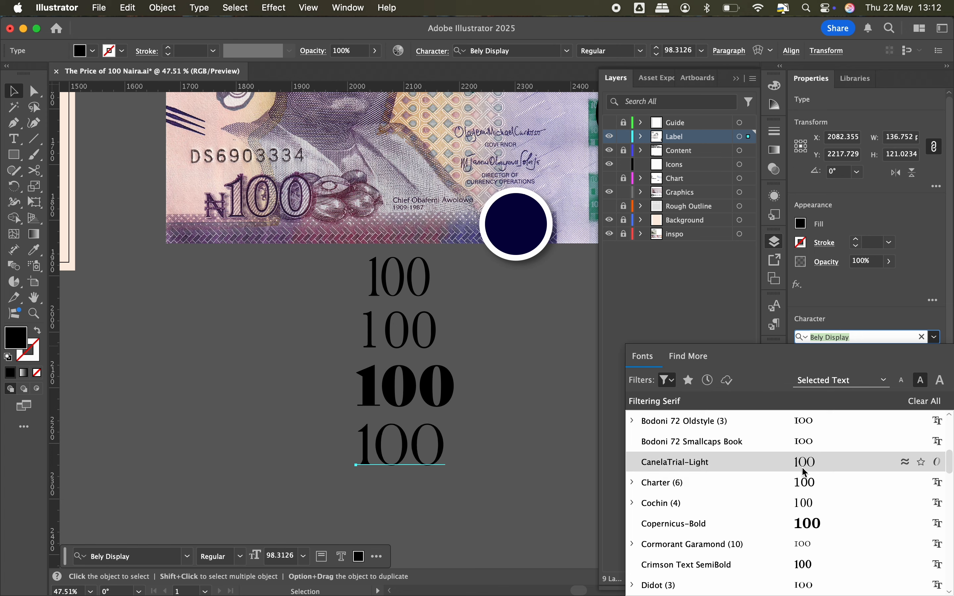
scroll(805, 503, down, 4)
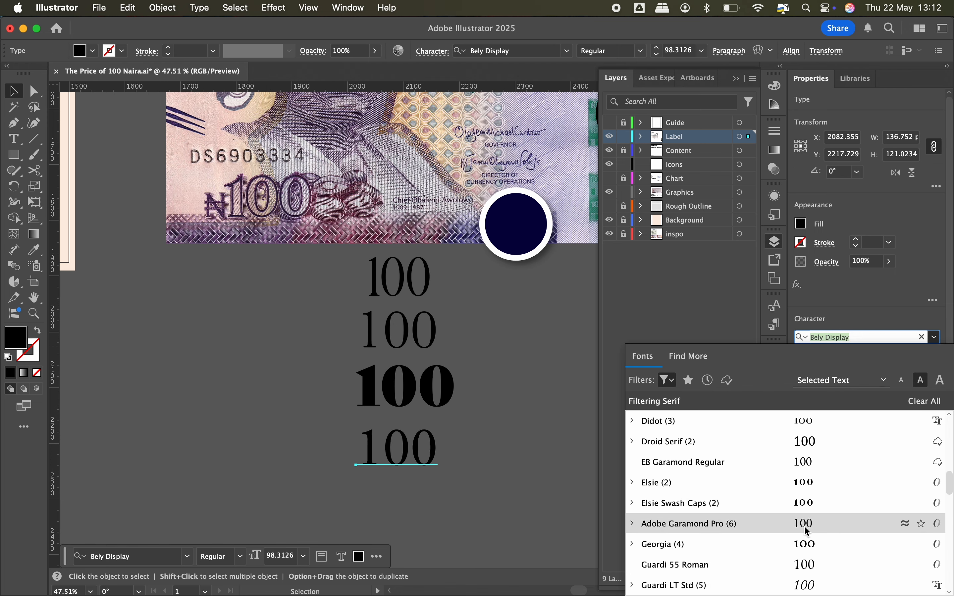
scroll(807, 532, down, 8)
click(800, 484)
scroll(392, 425, down, 3)
scroll(392, 425, right, 3)
scroll(272, 344, up, 1)
- Duplicate the Lust sample below itself and set the copy in Perfect Harmony Regular
drag(290, 373, 291, 432)
click(933, 338)
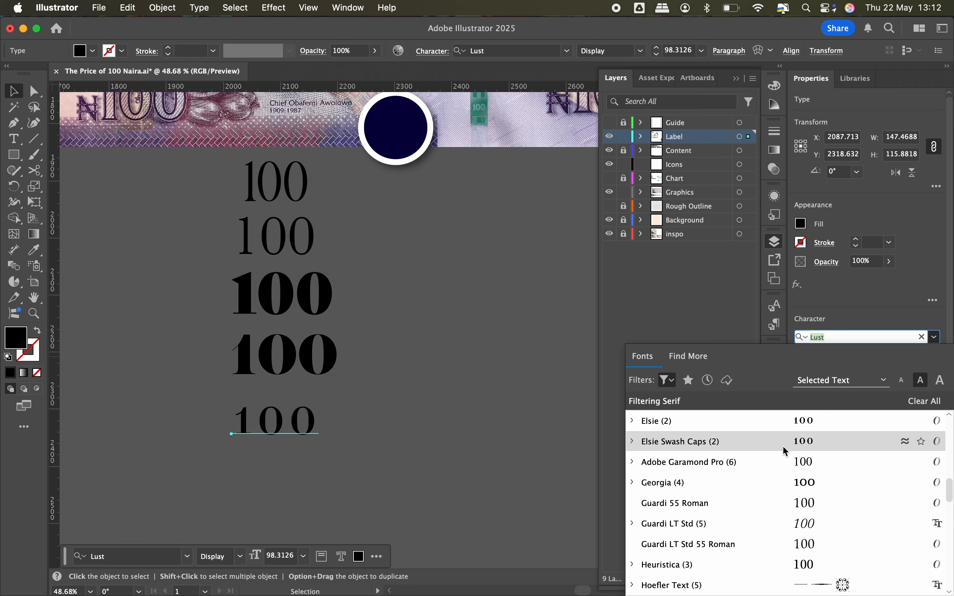
scroll(761, 523, up, 4)
click(633, 545)
scroll(655, 465, down, 4)
click(633, 483)
scroll(648, 523, down, 10)
scroll(649, 520, down, 3)
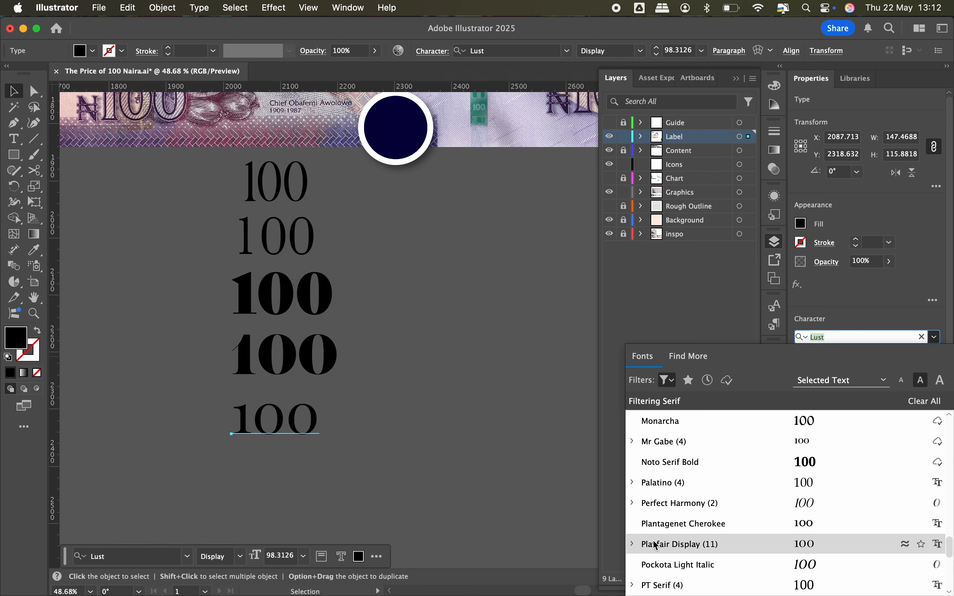
click(653, 503)
click(441, 466)
scroll(441, 466, up, 3)
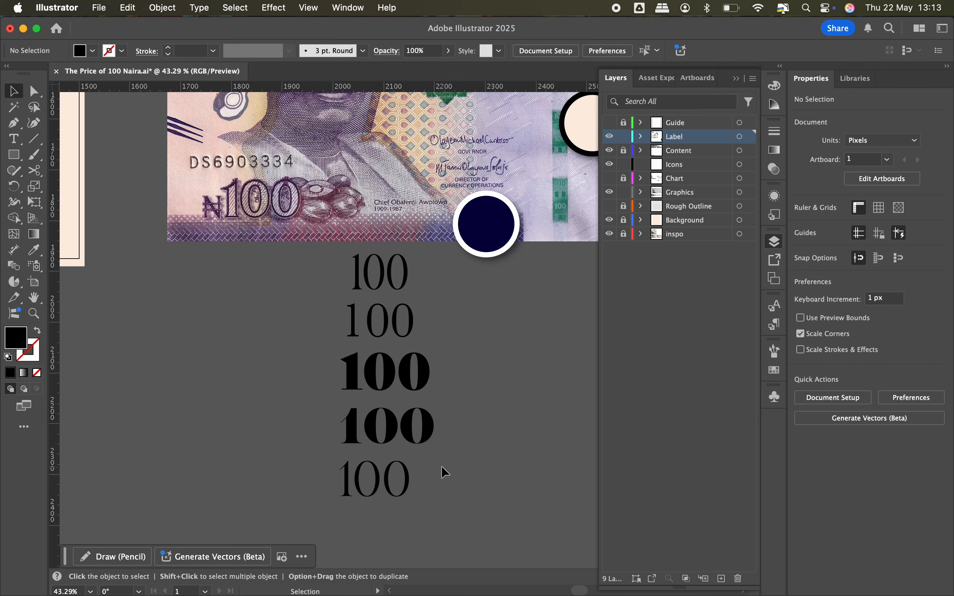
- Try the comparison column without the Abril Fatface "100" sample
click(394, 382)
click(259, 428)
scroll(259, 428, right, 2)
scroll(309, 390, up, 3)
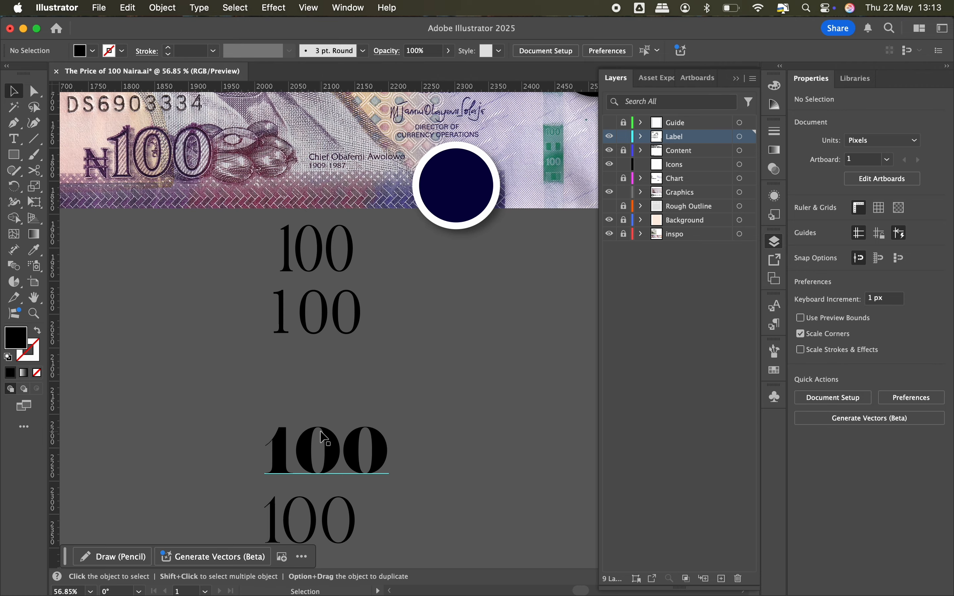
click(324, 394)
scroll(322, 313, down, 4)
click(316, 439)
- Duplicate the whole column of "100" samples beside itself and change the copies' text to "The Price"
drag(330, 507, 276, 260)
drag(355, 351, 192, 351)
alt+shift+drag(192, 351, 329, 286)
double_click(291, 278)
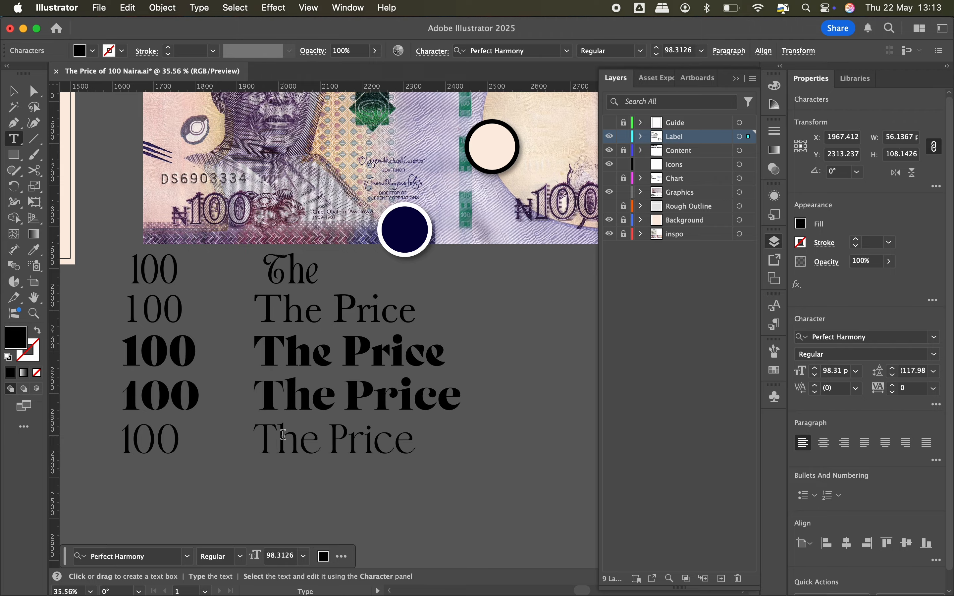
key(Escape)
- Compare the serif font samples with the banknote's lettering and the infographic
click(274, 493)
scroll(274, 494, down, 4)
click(301, 473)
scroll(313, 472, left, 4)
scroll(313, 472, down, 1)
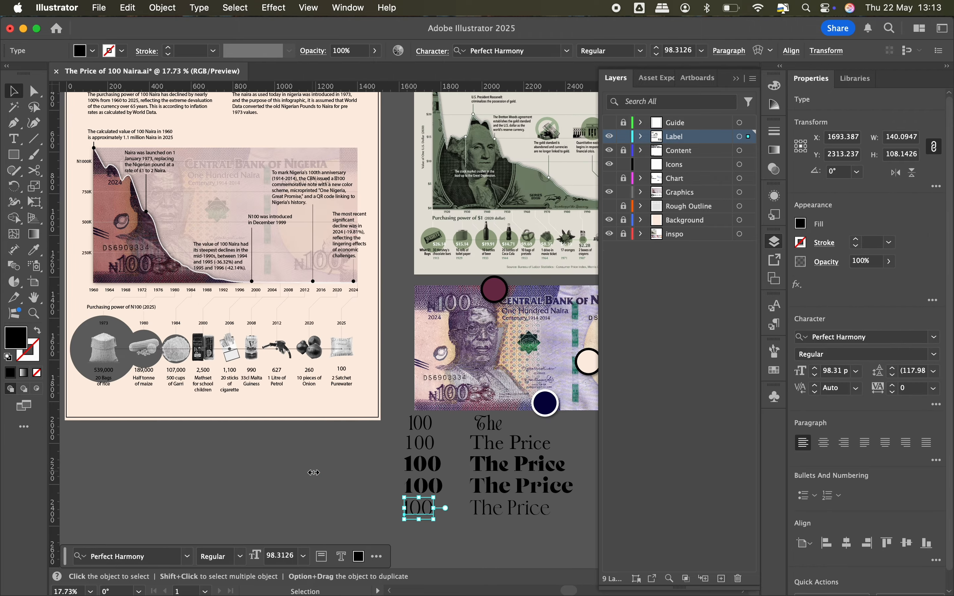
scroll(313, 473, right, 3)
scroll(314, 473, up, 4)
scroll(315, 472, down, 4)
scroll(315, 471, up, 4)
scroll(314, 472, left, 4)
- Unlock the Content layer and set the title "The Price of N100" in Perfect Harmony Regular
click(243, 250)
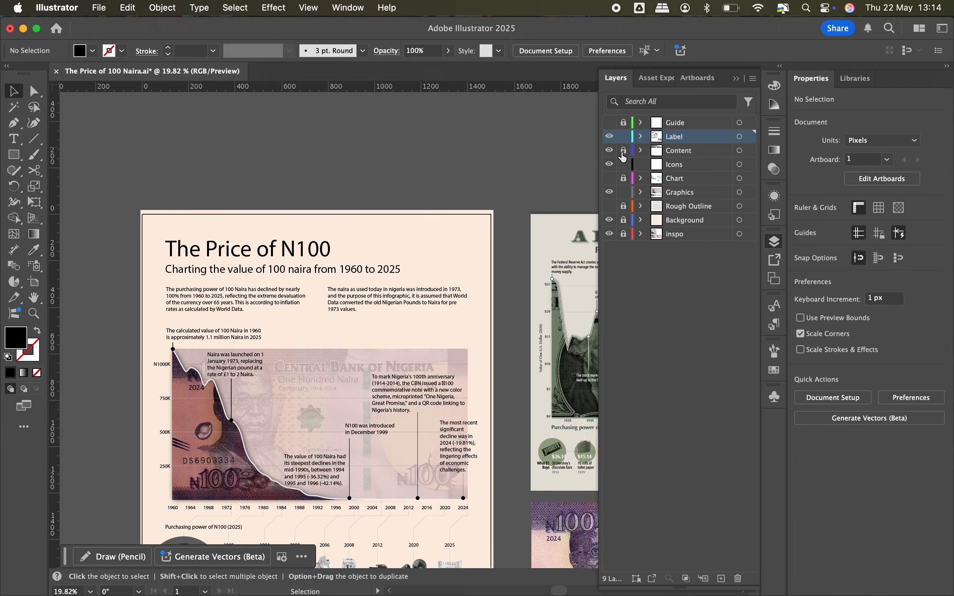
click(623, 150)
click(243, 250)
click(871, 337)
text(perfe)
click(782, 441)
- Set the subtitle "Charting the value of 100 naira from 1960 to 2025" in Perfect Harmony Italic
click(317, 270)
click(879, 337)
text(perfe)
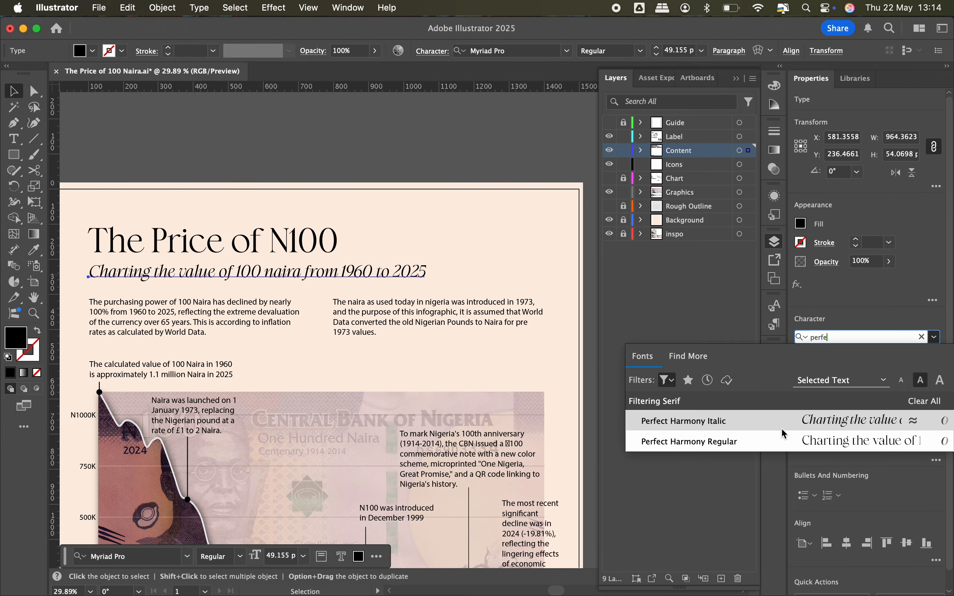
click(776, 428)
click(465, 172)
scroll(465, 172, down, 5)
scroll(465, 172, up, 2)
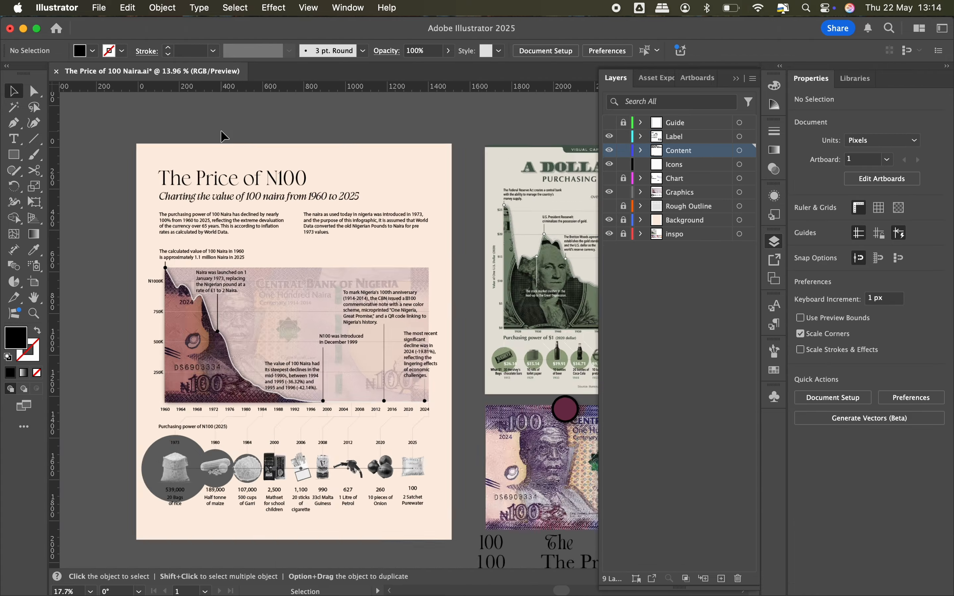
- Clear the serif font filter and set the first intro paragraph in Inter Regular
scroll(221, 130, up, 5)
click(253, 285)
click(840, 335)
text(work)
click(670, 380)
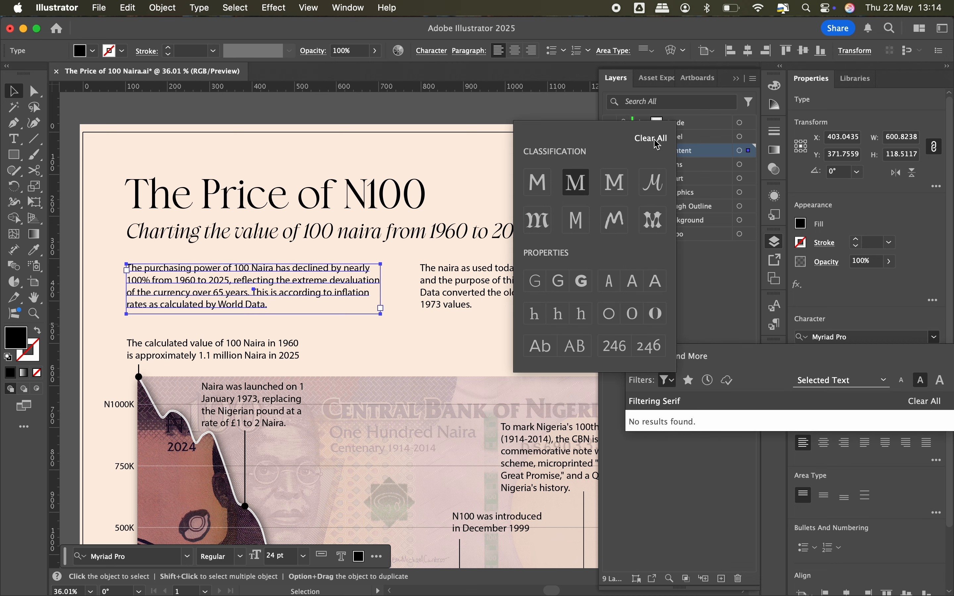
click(656, 141)
click(696, 522)
click(935, 337)
click(920, 402)
click(929, 401)
scroll(907, 406, down, 3)
click(812, 466)
click(513, 344)
scroll(366, 279, left, 3)
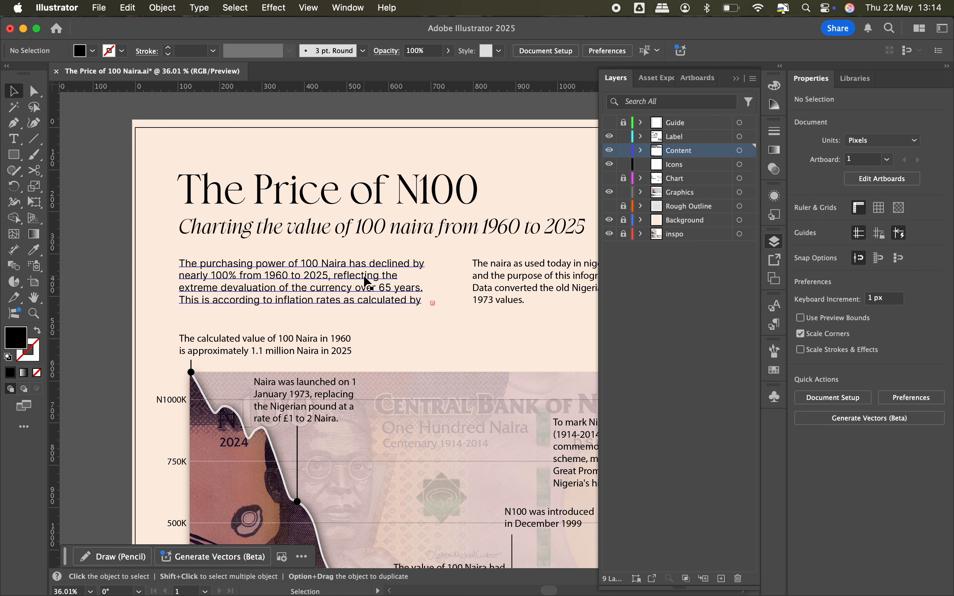
- Try the Manrope font on the first intro paragraph and undo the change
click(364, 276)
click(936, 339)
text(manrope)
click(661, 448)
click(467, 332)
scroll(467, 332, left, 2)
key(super+z)
- Extend the first intro paragraph's text box to about 137 px high so its full text fits
scroll(473, 356, down, 2)
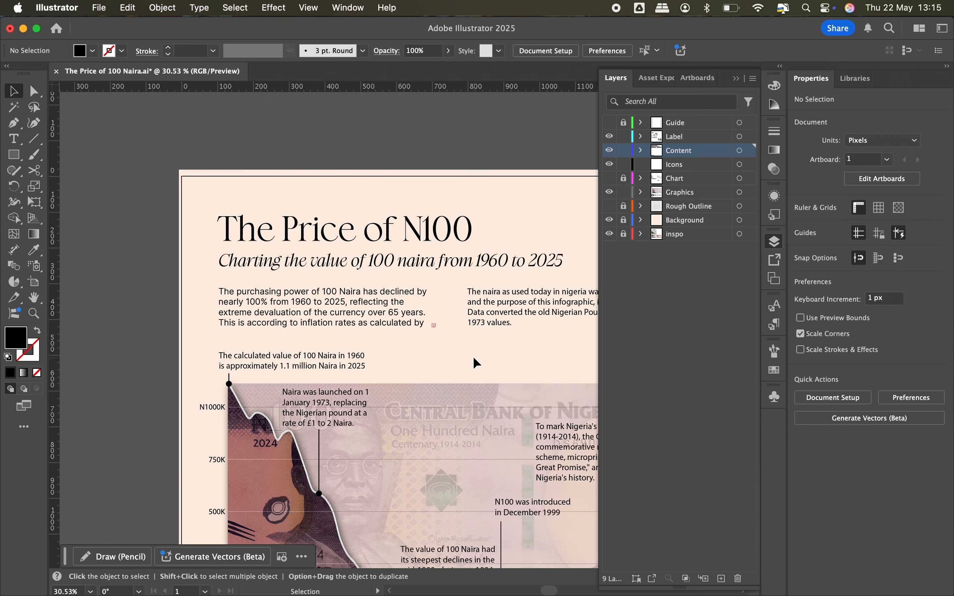
click(347, 322)
drag(325, 331, 325, 341)
click(158, 330)
key(shift+f)
key(Escape)
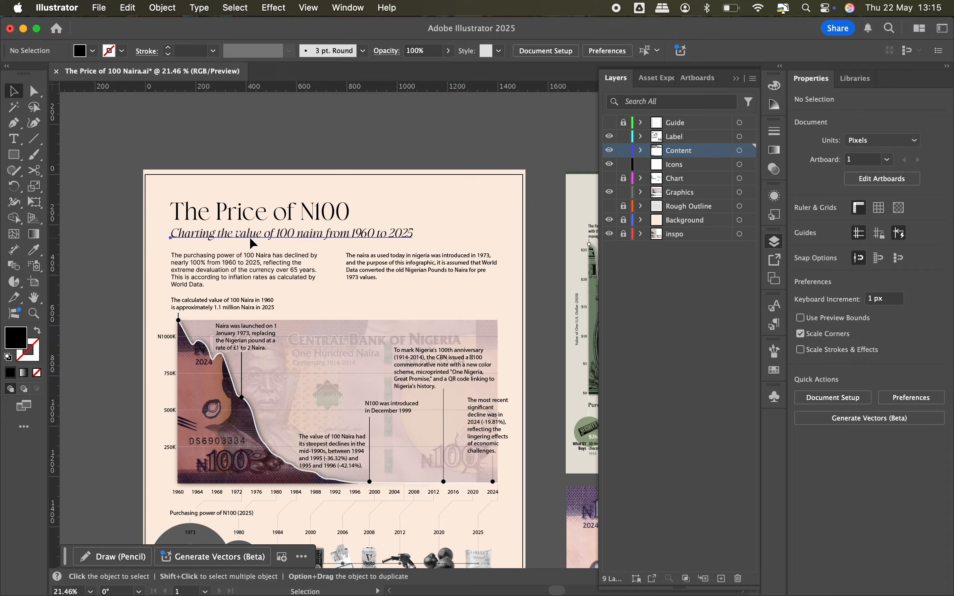
- Filter the fonts to sans serif and set the first intro paragraph in Aktiv Grotesk Regular
scroll(253, 243, up, 3)
click(253, 272)
click(934, 338)
click(906, 401)
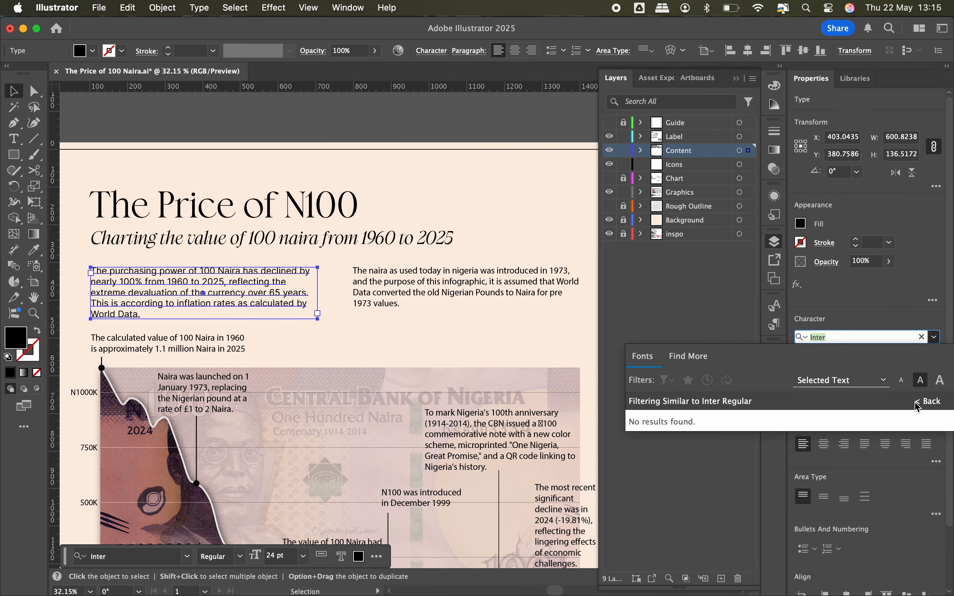
click(918, 402)
click(667, 380)
click(553, 189)
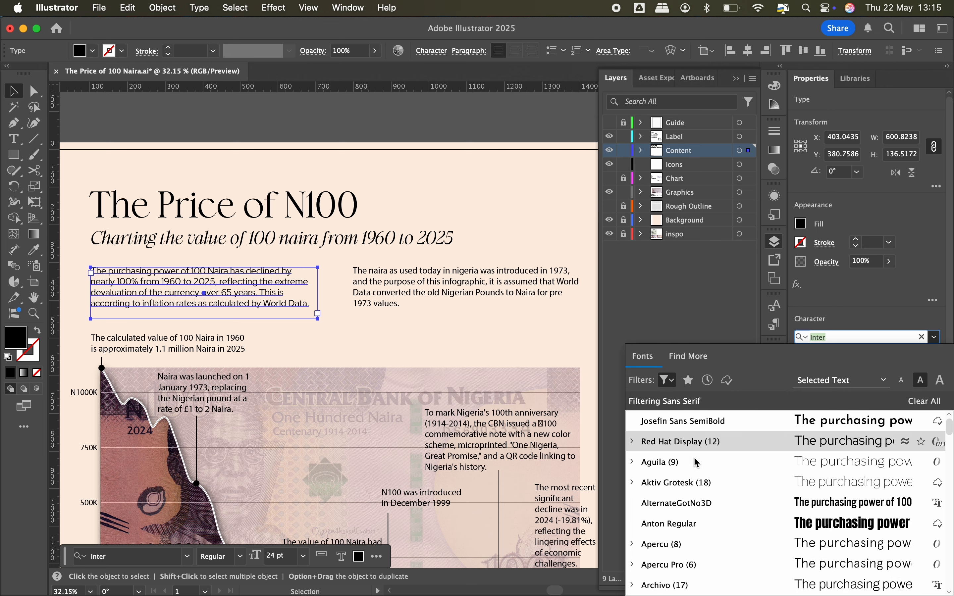
click(632, 483)
scroll(677, 584, down, 3)
click(672, 482)
click(446, 332)
scroll(445, 332, left, 3)
click(354, 310)
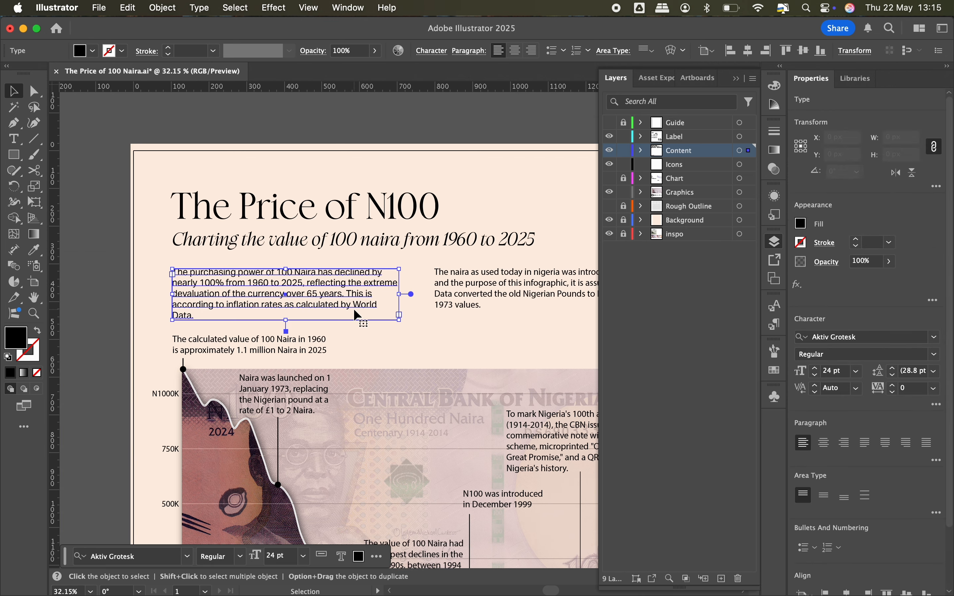
- Set the first intro paragraph in Archivo Regular
click(935, 337)
click(632, 503)
scroll(688, 558, down, 5)
scroll(688, 558, up, 3)
click(688, 484)
- Redefine the Heading paragraph style from the main title's Perfect Harmony formatting
click(494, 347)
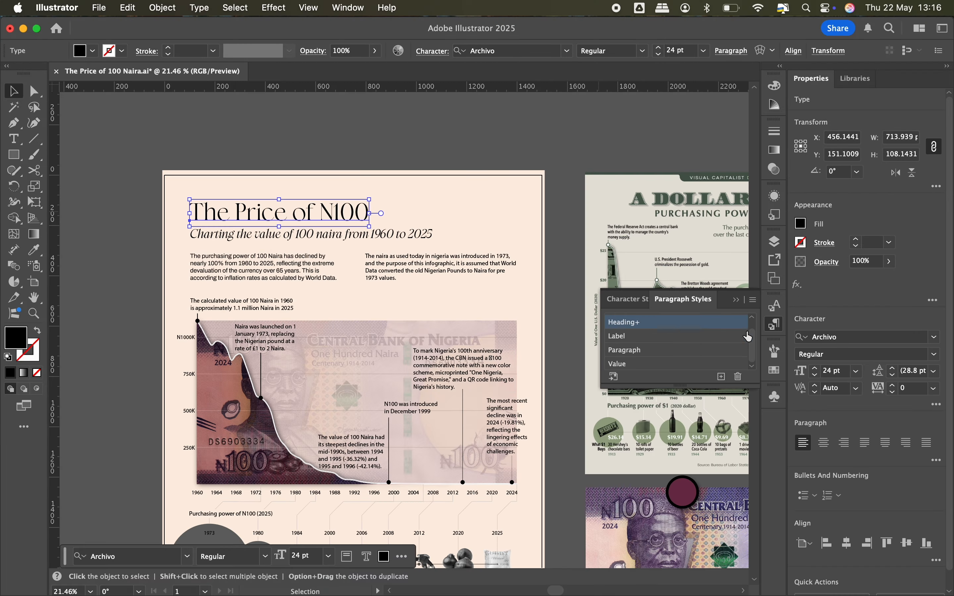
click(755, 304)
click(803, 411)
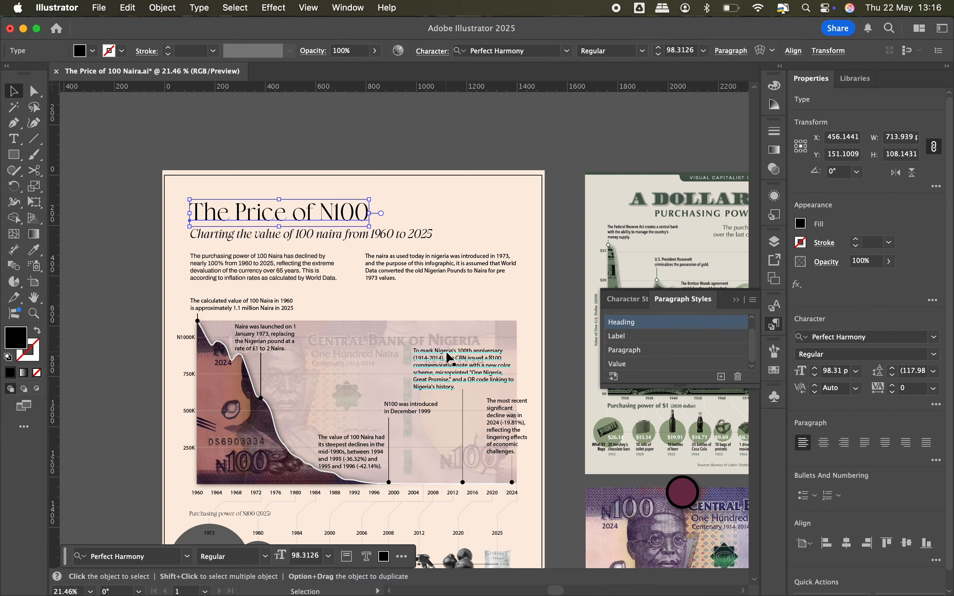
scroll(281, 176, down, 3)
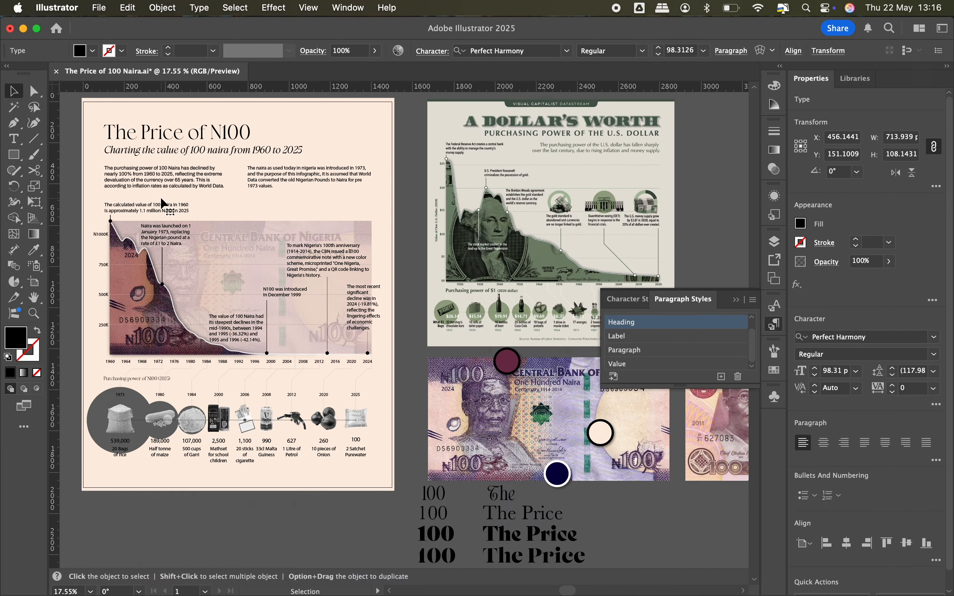
- Give the main title the navy fill 06003F and a matching 1 pt navy stroke
click(558, 472)
text(2)
key(Return)
shift+click(109, 50)
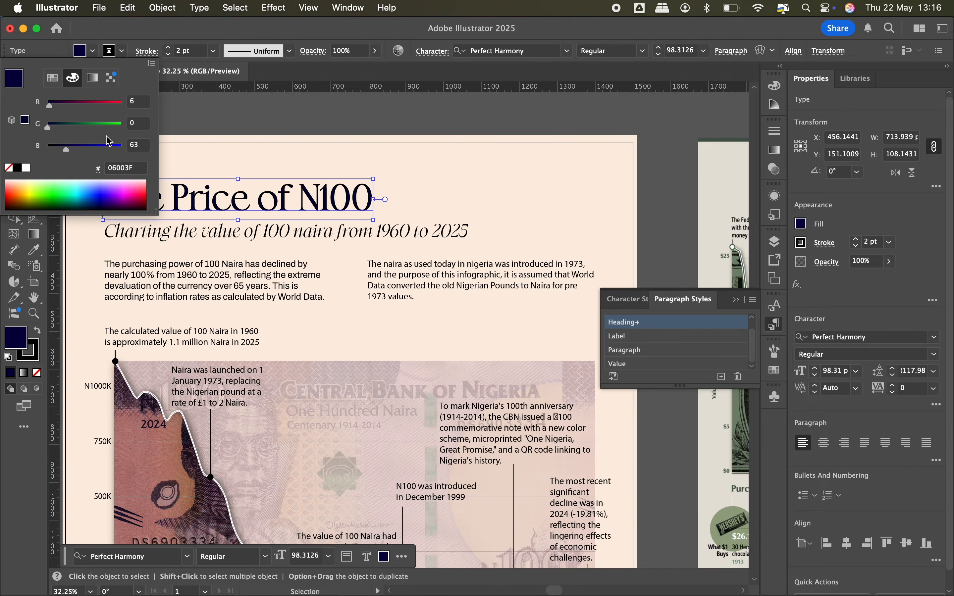
key(Escape)
click(198, 113)
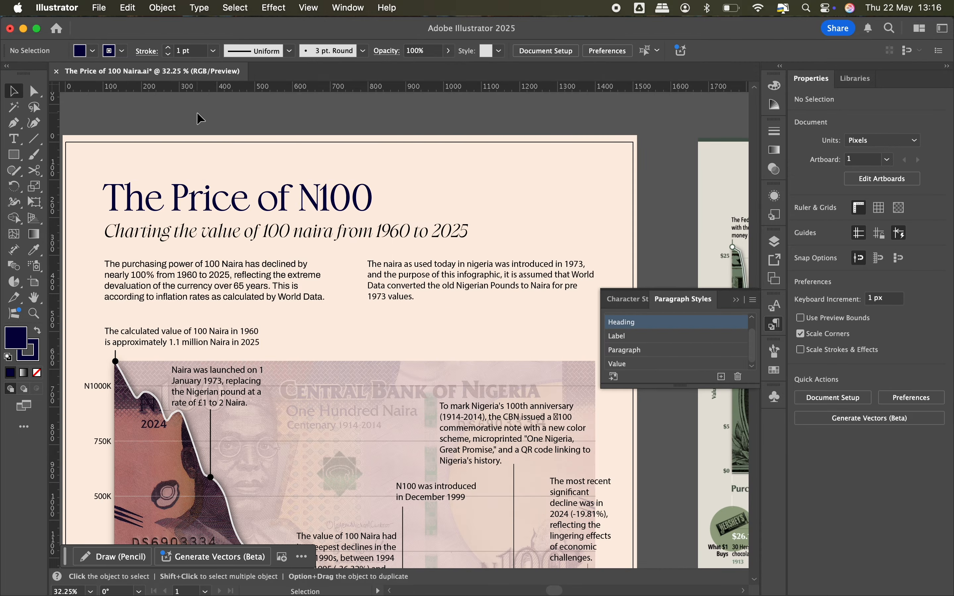
- Redefine the Heading paragraph style with the main title's navy fill and stroke
scroll(201, 172, down, 3)
click(203, 178)
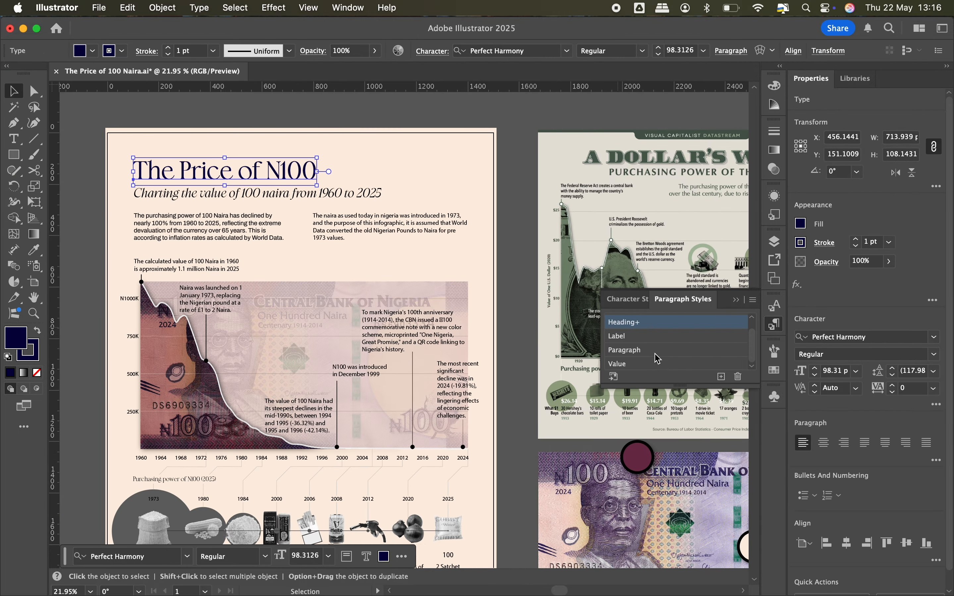
click(754, 301)
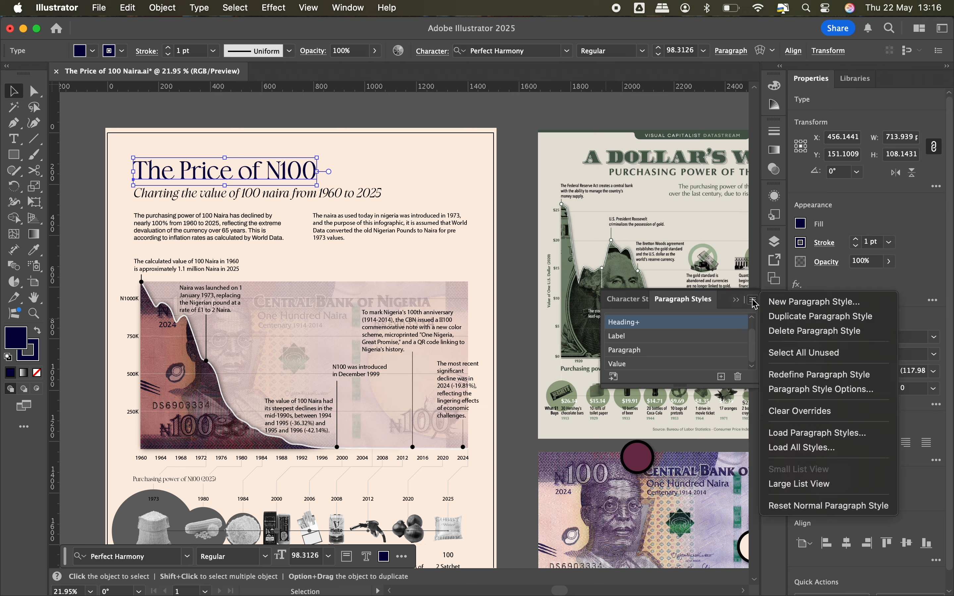
click(794, 376)
scroll(359, 440, left, 3)
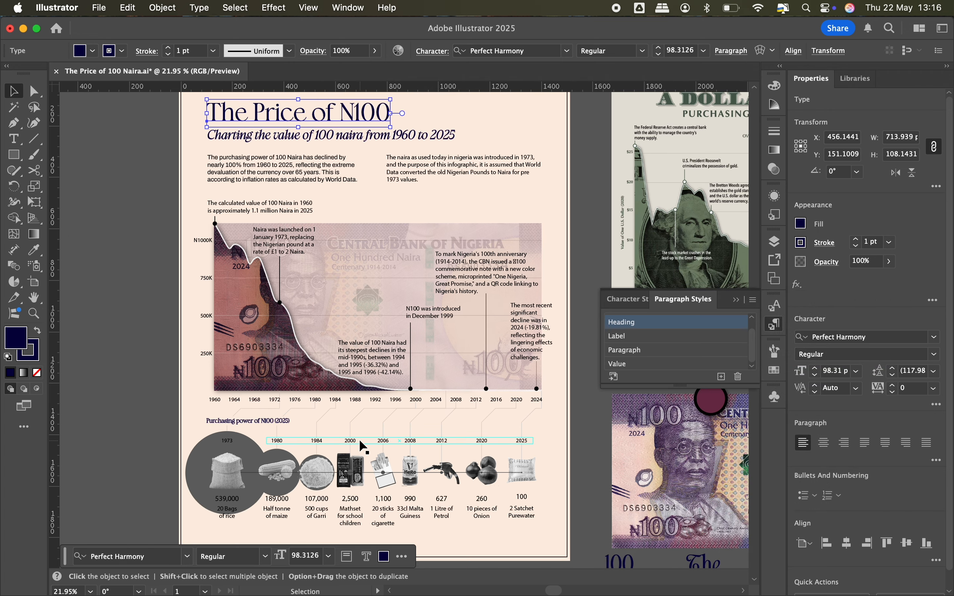
- Reword the heading above the product row as "Purchasing Power of 100 Naira (2025)"
scroll(217, 462, up, 5)
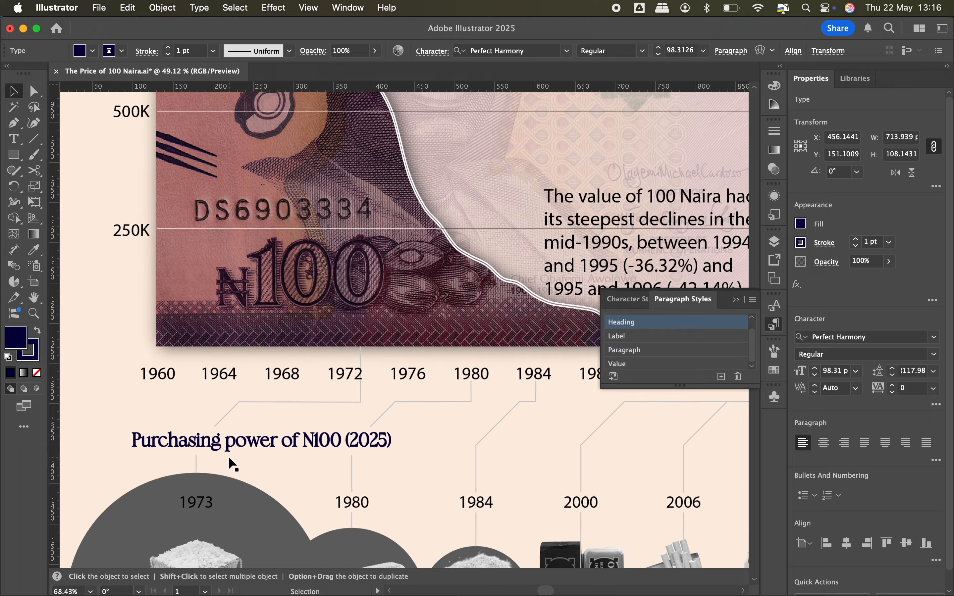
key(t)
click(235, 444)
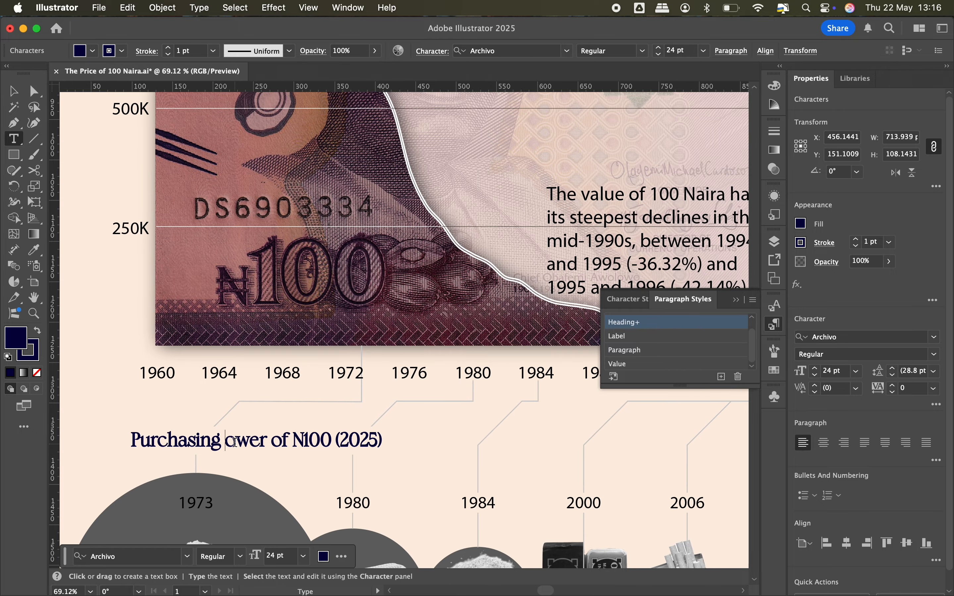
key(Escape)
scroll(276, 453, up, 1)
- Capitalize "Naira" in the subtitle and change the main title to "The Price of 100 Naira"
scroll(354, 452, down, 5)
scroll(255, 181, up, 4)
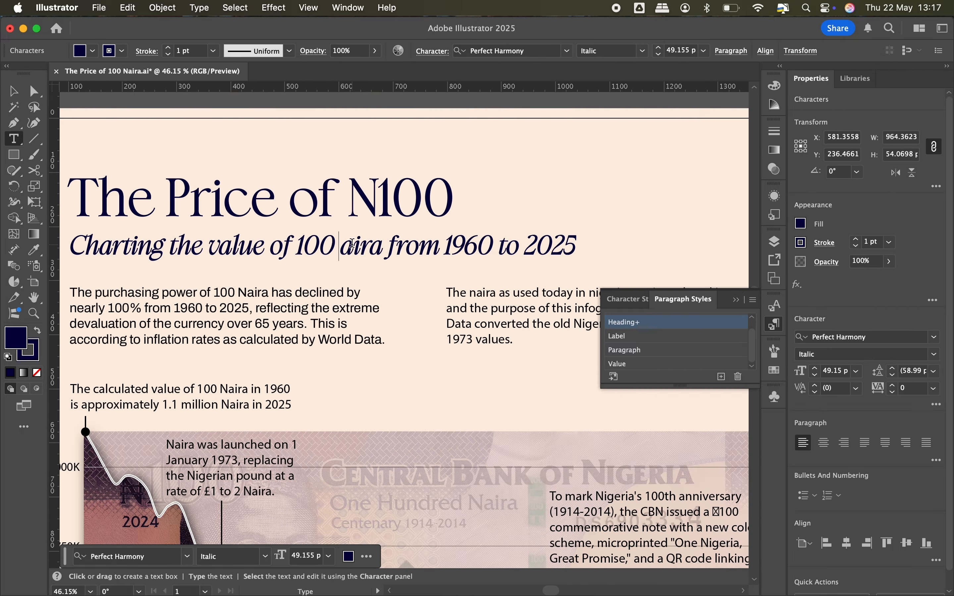
scroll(276, 197, down, 2)
click(288, 202)
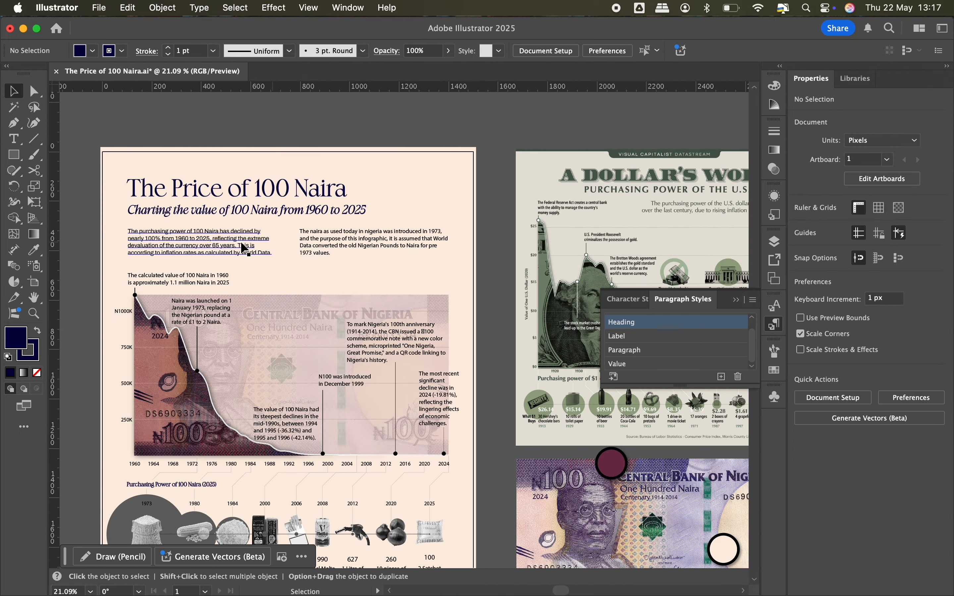
- Redefine the Paragraph style with the first intro paragraph's Archivo Regular formatting
click(752, 300)
click(705, 375)
scroll(394, 237, up, 3)
scroll(386, 237, down, 3)
- Resize the text boxes of the December 1999 and mid-1990s decline callouts so their full text fits
drag(338, 256, 357, 239)
scroll(367, 244, down, 3)
scroll(357, 238, right, 5)
click(377, 335)
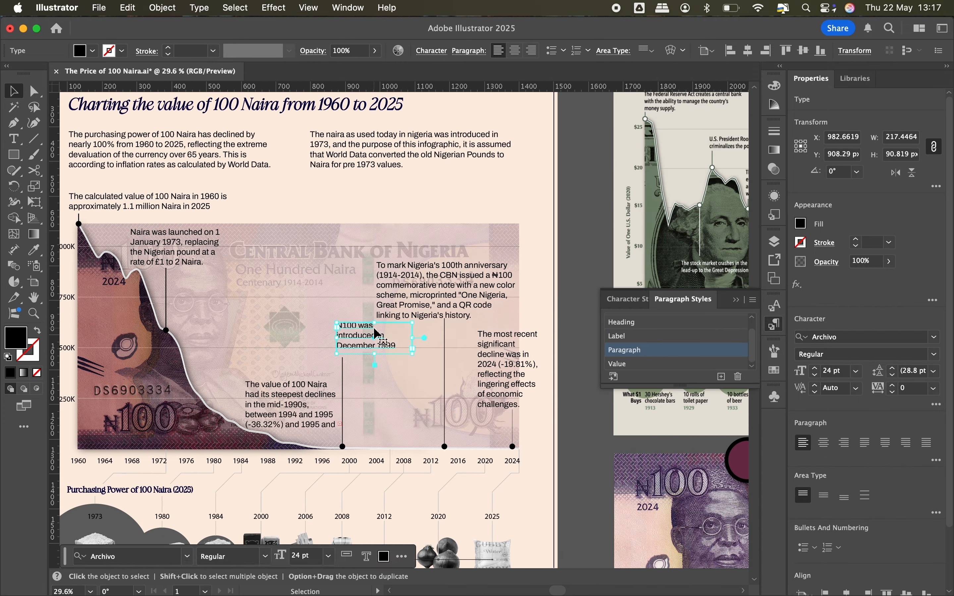
drag(335, 403, 338, 402)
scroll(355, 394, down, 2)
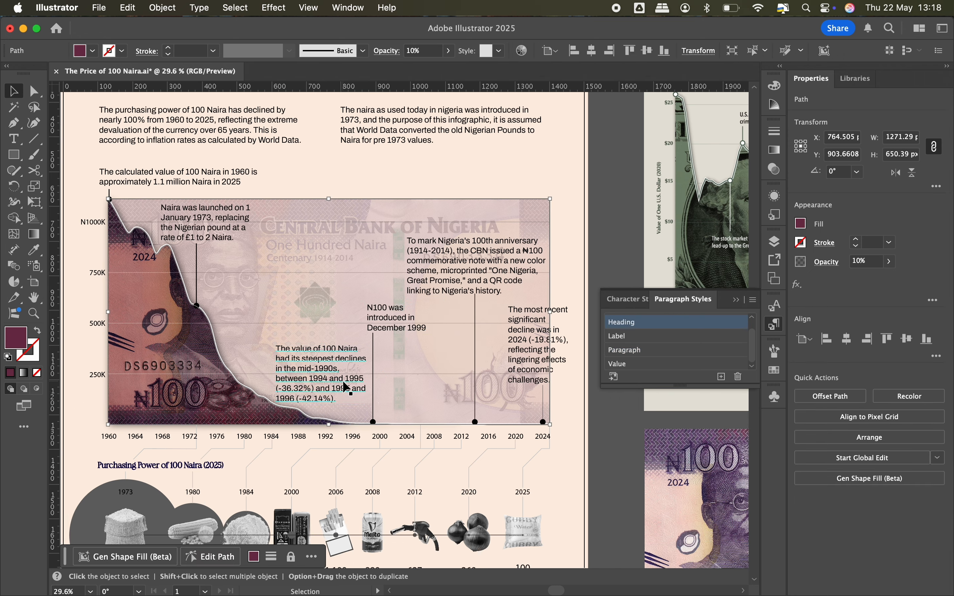
- Try replacing "and" with "&" between the years in the mid-1990s decline callout
scroll(362, 392, up, 2)
double_click(360, 389)
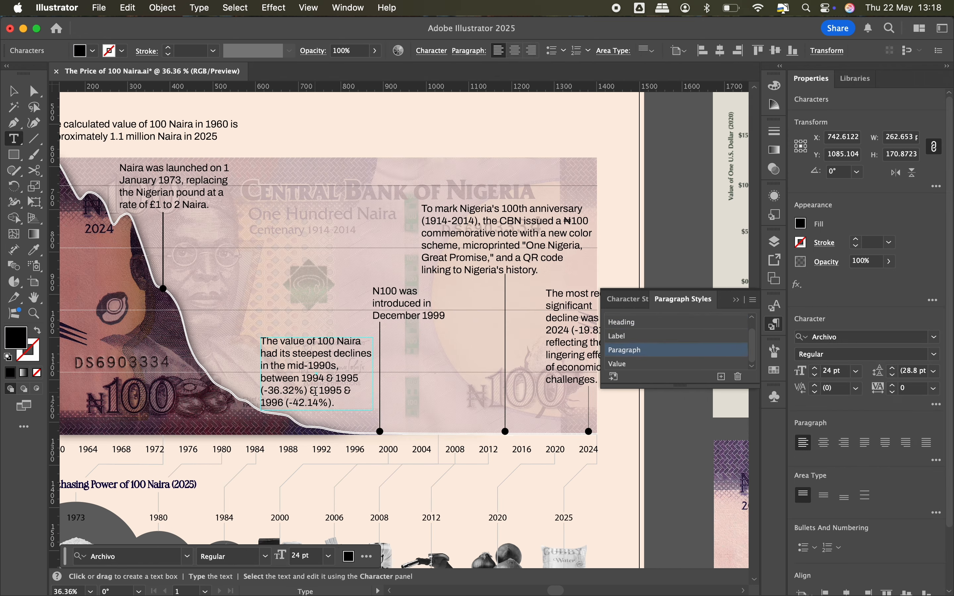
super+click(572, 339)
scroll(542, 296, down, 3)
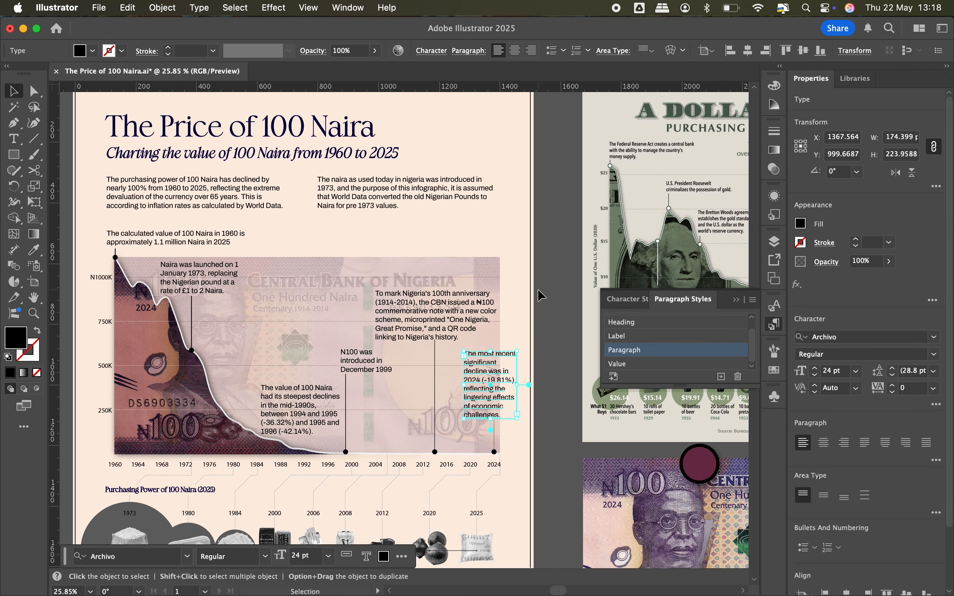
scroll(541, 331, up, 3)
drag(428, 354, 404, 354)
key(super+z)
key(shift+super+a)
scroll(516, 444, down, 3)
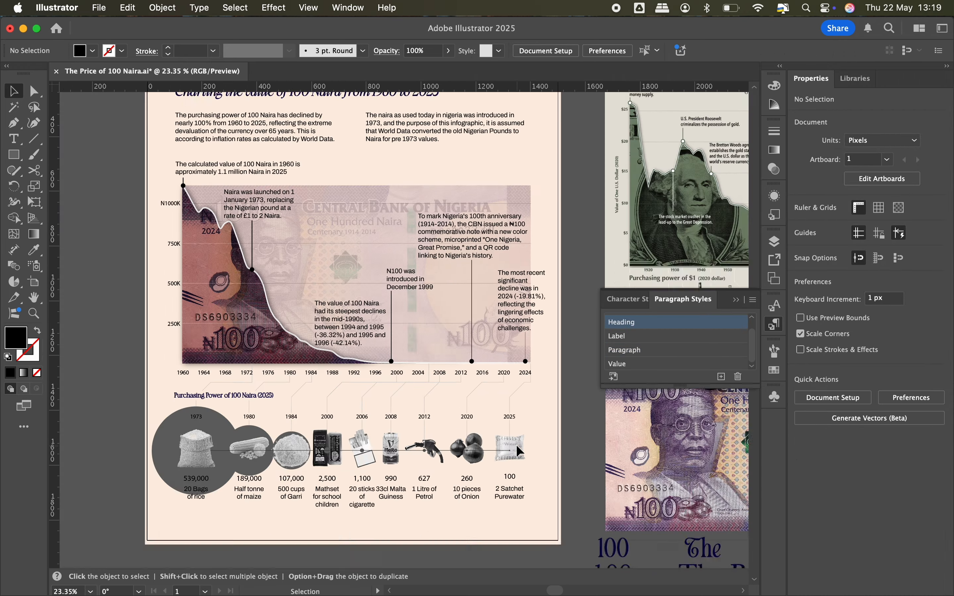
- Set the N1000K axis label in Archivo Bold
scroll(515, 444, up, 5)
click(197, 202)
click(859, 337)
text(archiv)
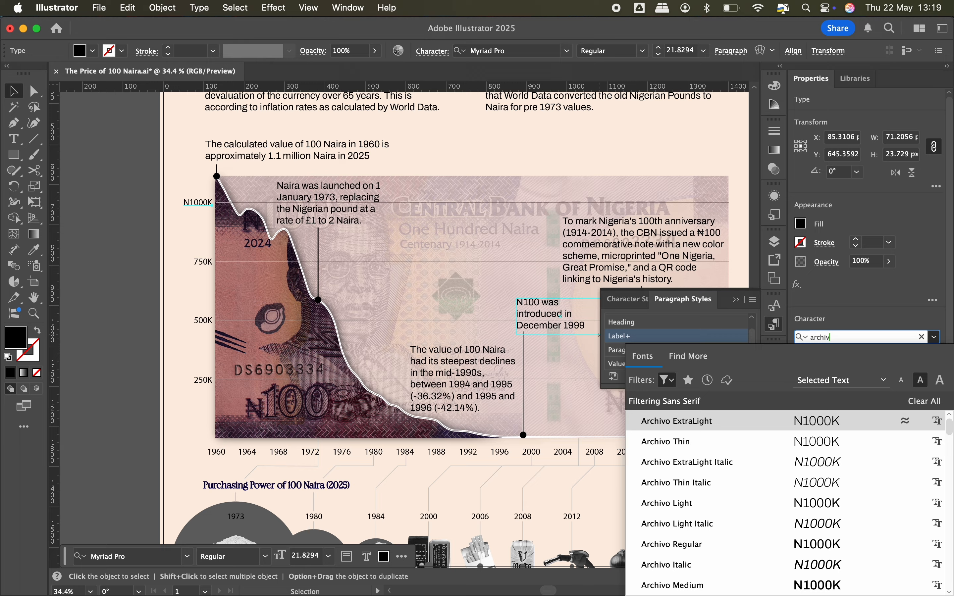
text(o b)
click(774, 425)
- Redefine the Label paragraph style with the N1000K label's Archivo Bold formatting
click(752, 299)
click(792, 374)
click(111, 366)
scroll(110, 366, down, 2)
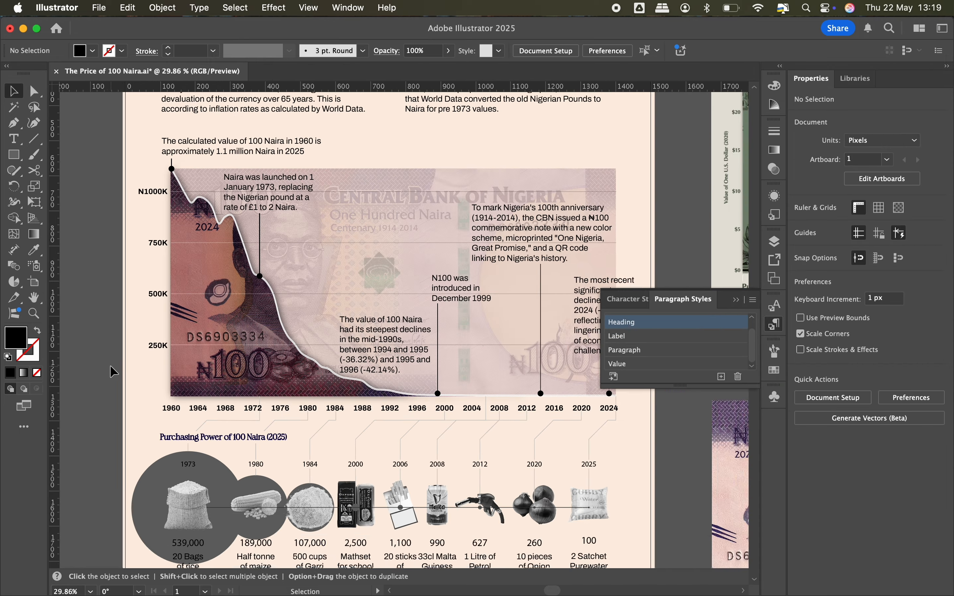
- Recolour the "Purchasing Power of 100 Naira (2025)" heading with the burgundy sampled from the colour circle beside the infographic
scroll(111, 366, down, 2)
scroll(111, 367, up, 3)
scroll(127, 412, down, 2)
scroll(138, 406, up, 2)
click(175, 396)
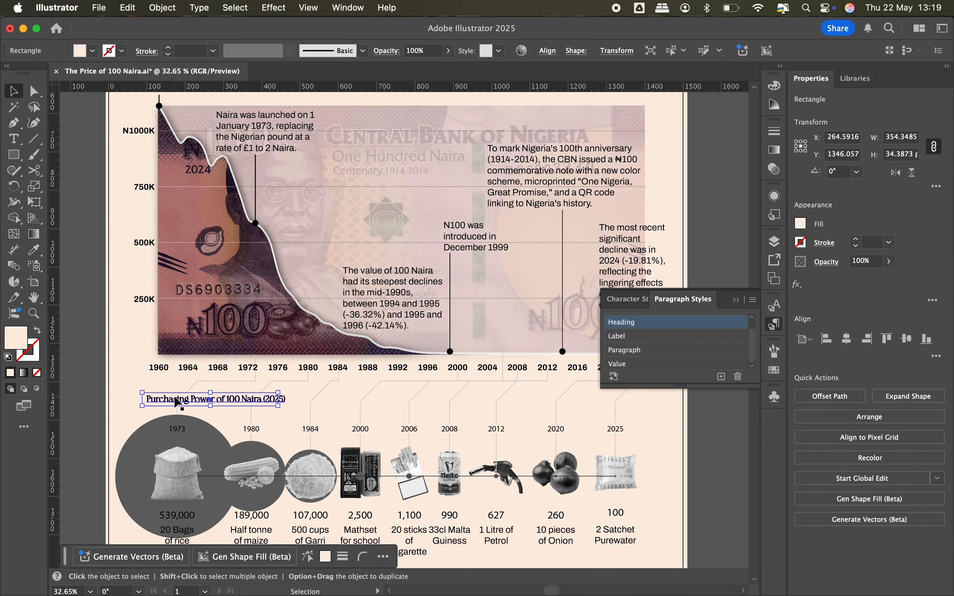
click(175, 399)
key(i)
scroll(175, 398, down, 3)
click(539, 389)
- Give the "Purchasing Power of 100 Naira (2025)" heading a matching 6E2E4C stroke of 0.25 pt
click(92, 51)
click(125, 168)
click(120, 51)
text(6E2E4C)
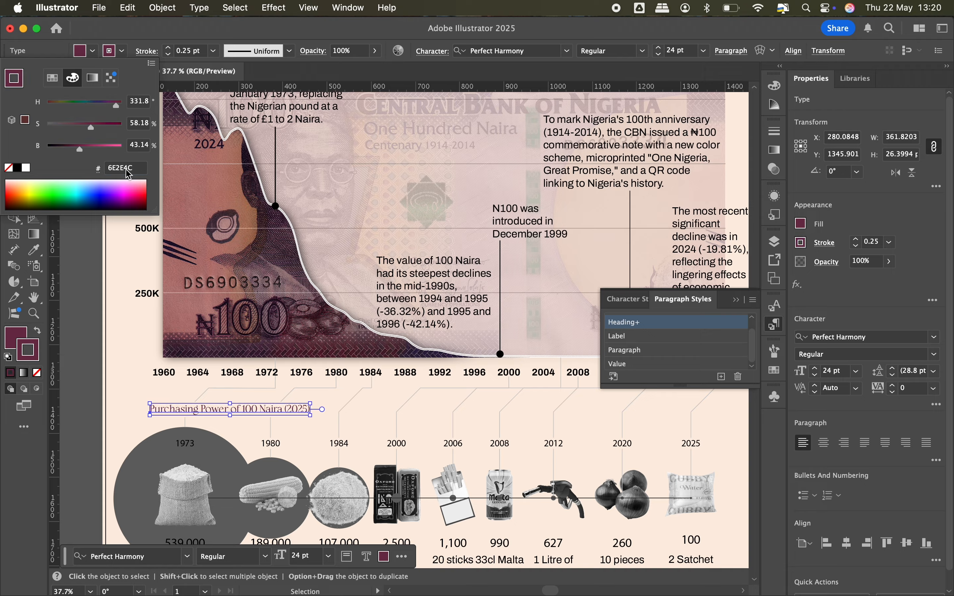
scroll(173, 388, down, 4)
click(270, 103)
click(212, 397)
scroll(212, 410, up, 5)
scroll(193, 520, down, 4)
click(194, 519)
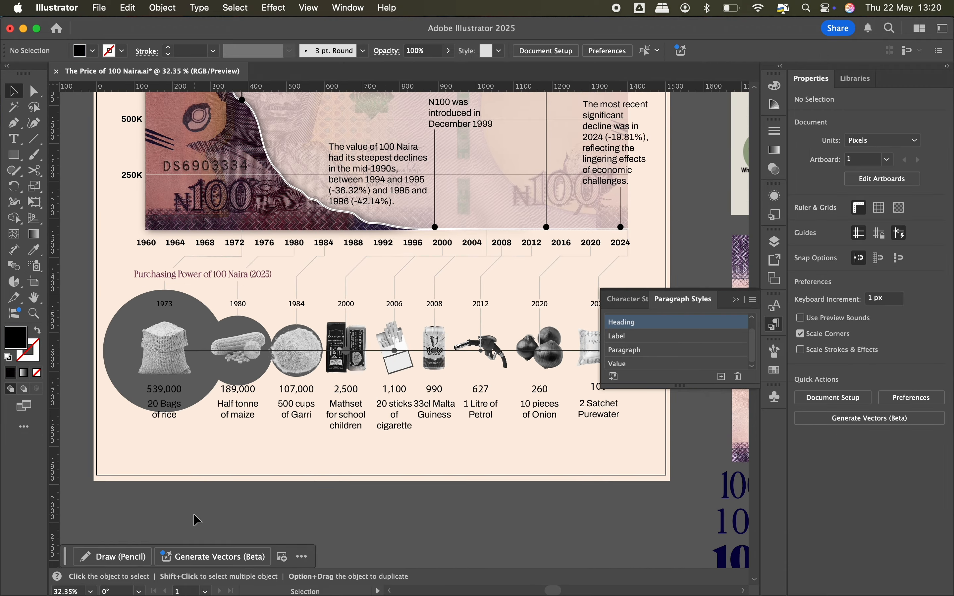
- Select all the quantity figures below the product images and set them in Archivo Bold
scroll(169, 473, up, 1)
click(137, 408)
shift+click(210, 409)
shift+click(268, 408)
shift+click(317, 408)
shift+click(359, 408)
click(836, 337)
text(archivo bl)
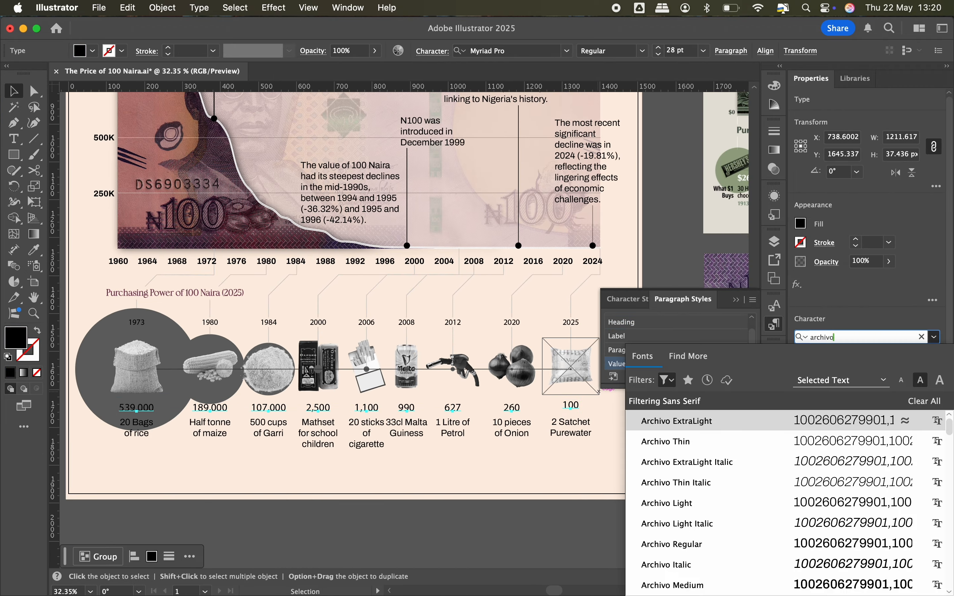
click(721, 421)
scroll(626, 457, up, 6)
scroll(626, 458, down, 3)
key(super+z)
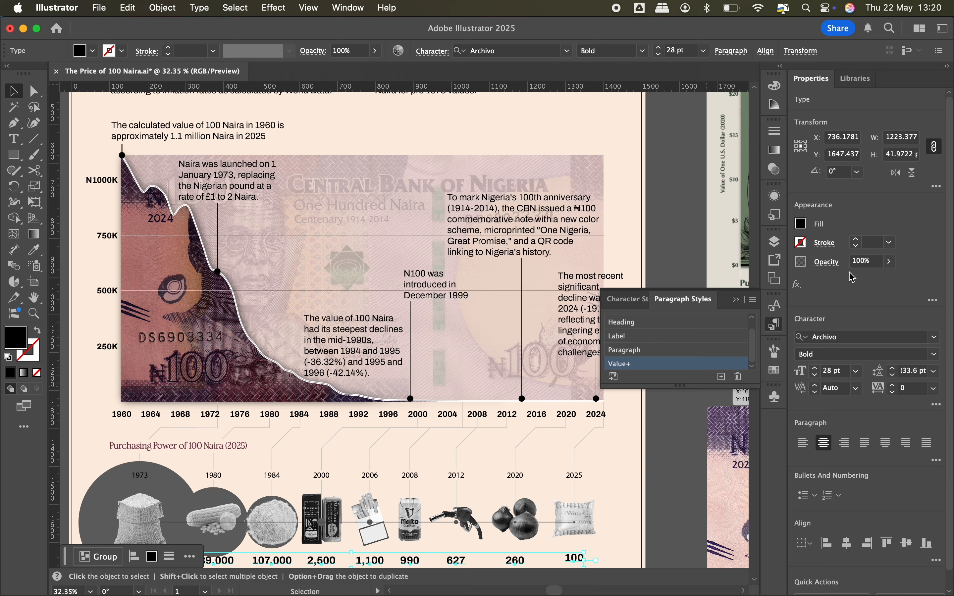
- Redefine the Value paragraph style from the bold 539,000 figure and make the years above the products bold
scroll(507, 550, down, 4)
click(753, 300)
click(681, 426)
click(146, 470)
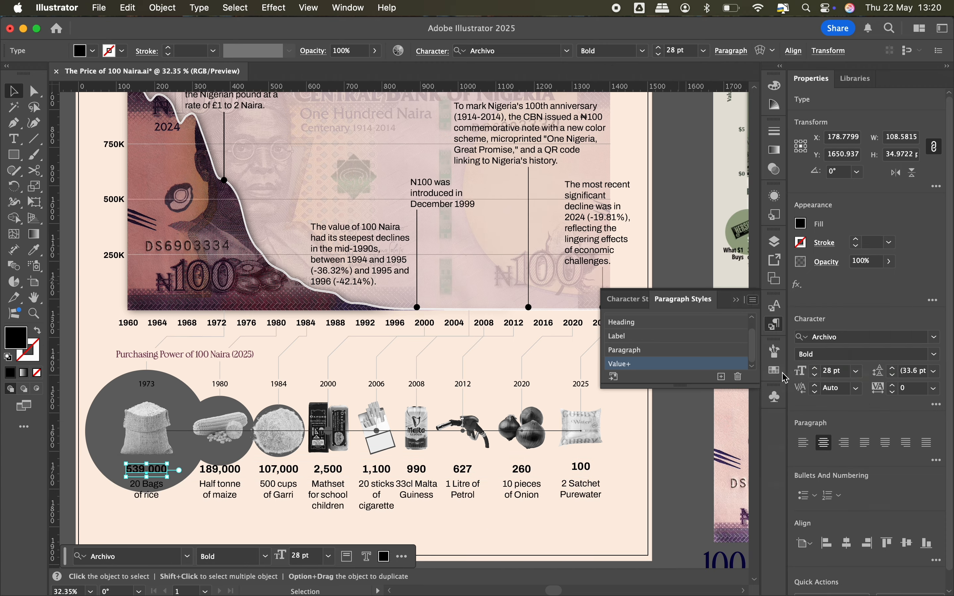
scroll(147, 469, left, 2)
scroll(146, 469, up, 1)
click(753, 300)
click(674, 410)
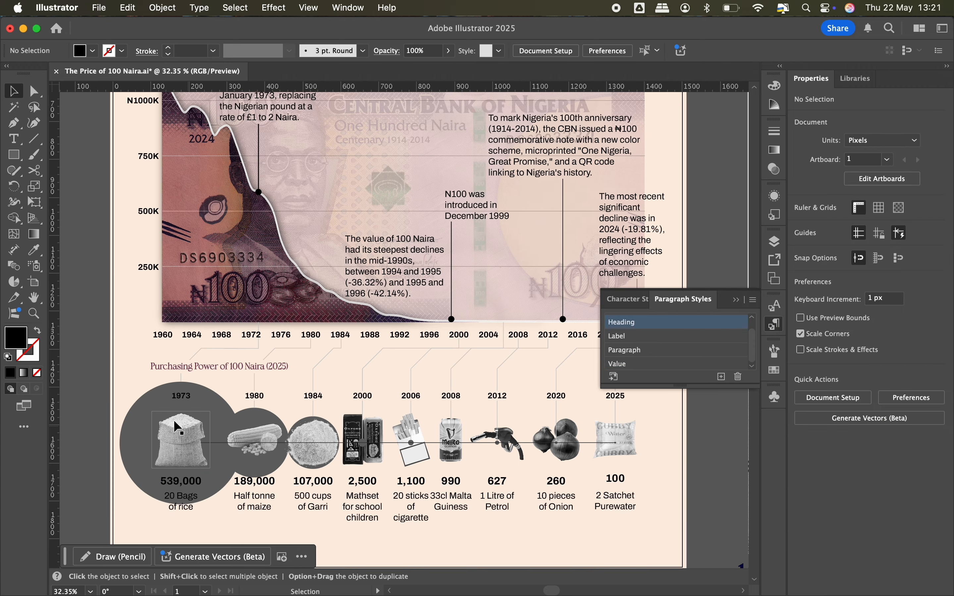
- Fill the circle behind the rice sack with the burgundy sampled from the colour circle beside the infographic
click(174, 421)
key(i)
scroll(174, 421, down, 2)
scroll(175, 421, right, 5)
click(497, 374)
scroll(121, 377, left, 5)
scroll(118, 378, up, 1)
scroll(118, 373, up, 1)
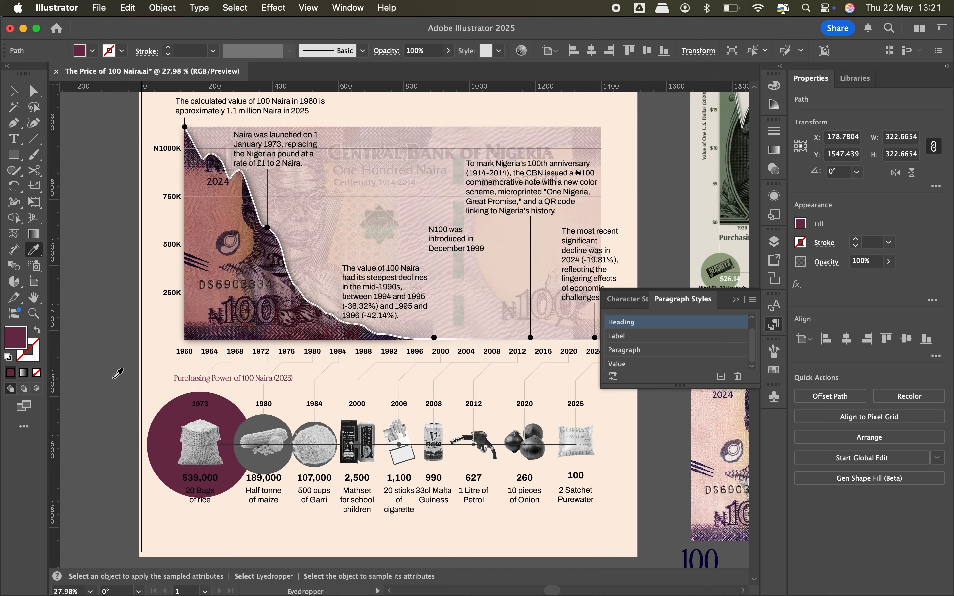
key(v)
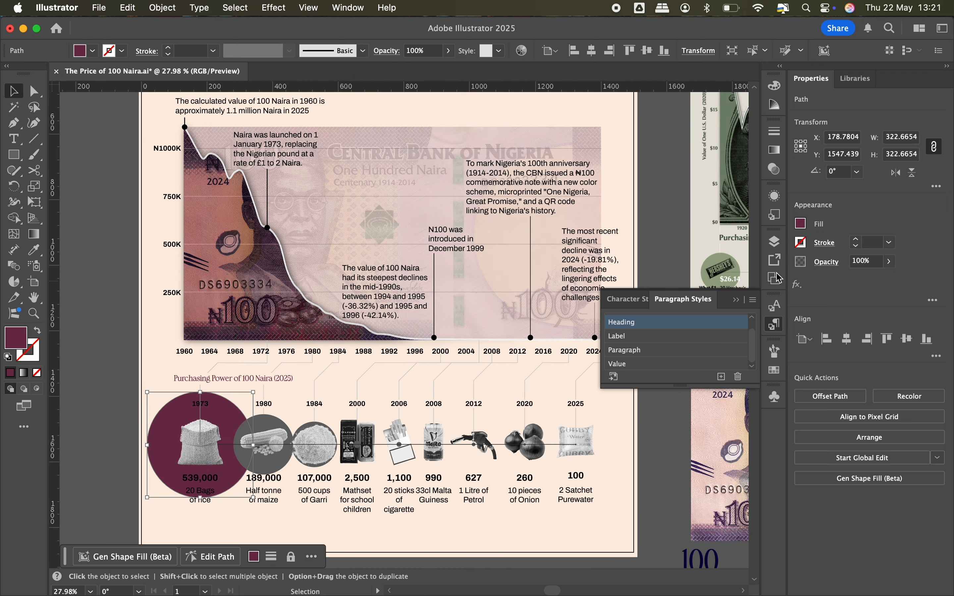
- Set the rice circle's blend mode to Multiply
click(827, 262)
click(731, 287)
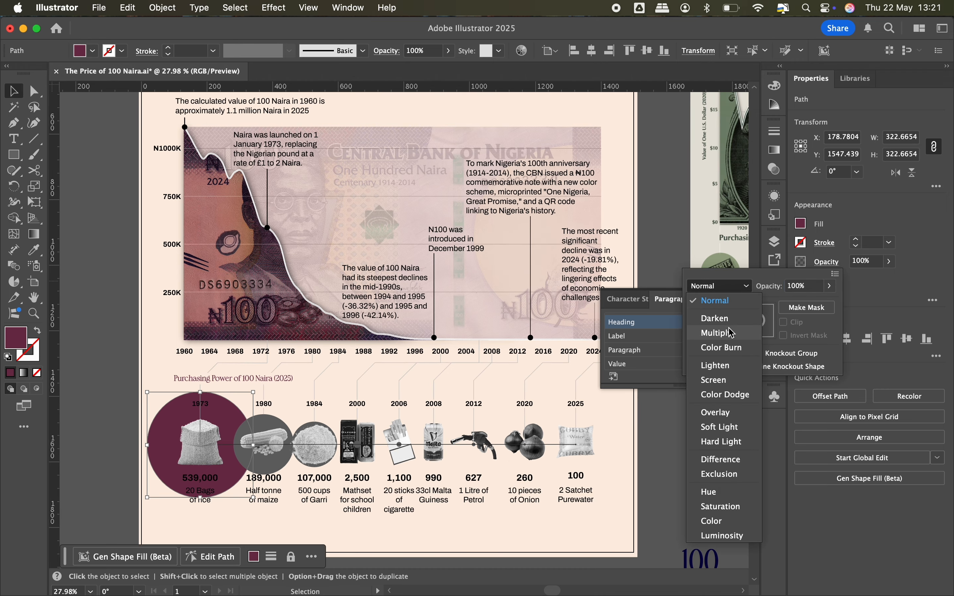
click(718, 333)
- Try the Color Burn blend mode on the rice circle and undo it
click(732, 288)
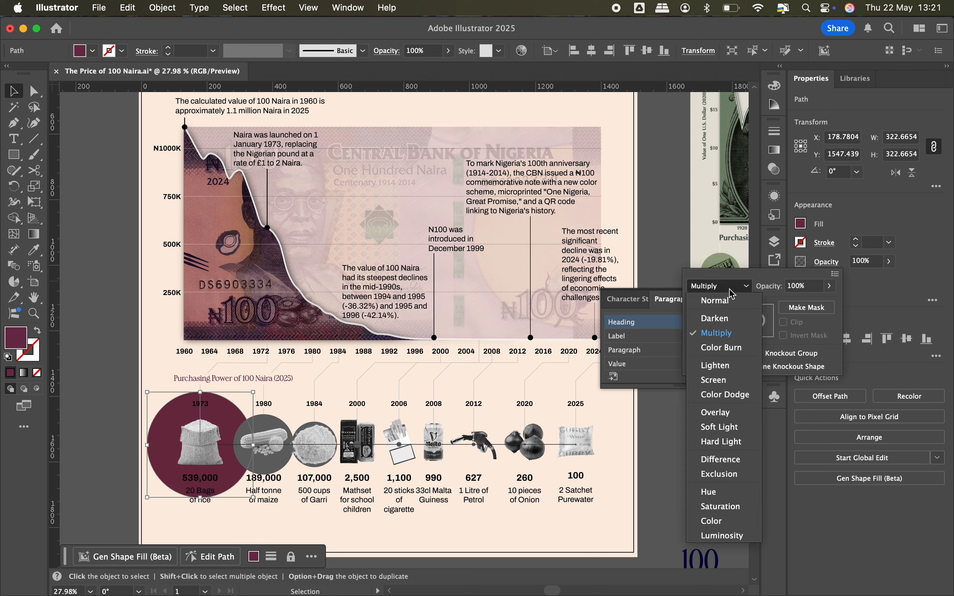
click(726, 348)
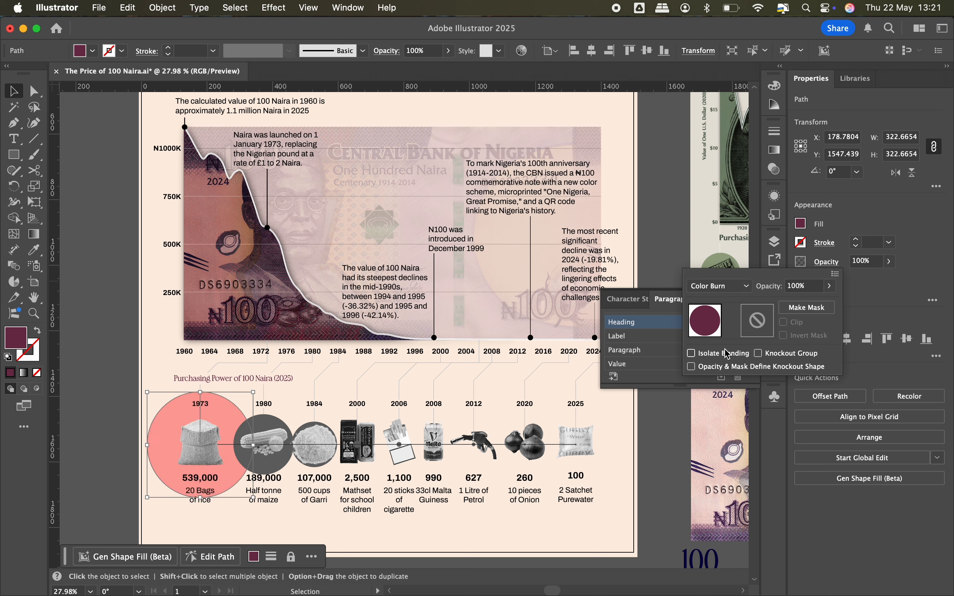
key(super+z)
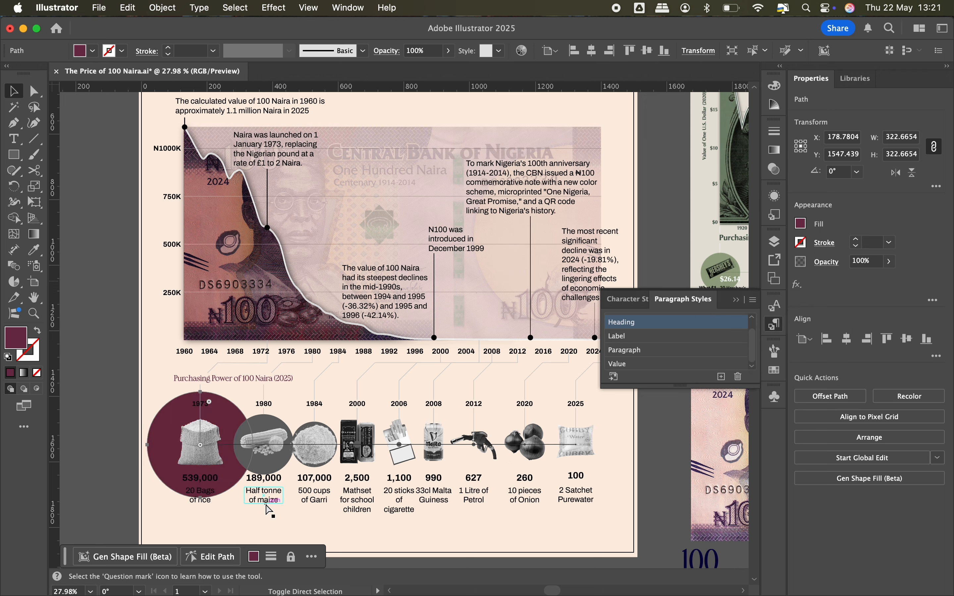
- Try bringing the burgundy circle in front of the rice sack image
key(super+shift+])
click(236, 519)
scroll(236, 519, right, 5)
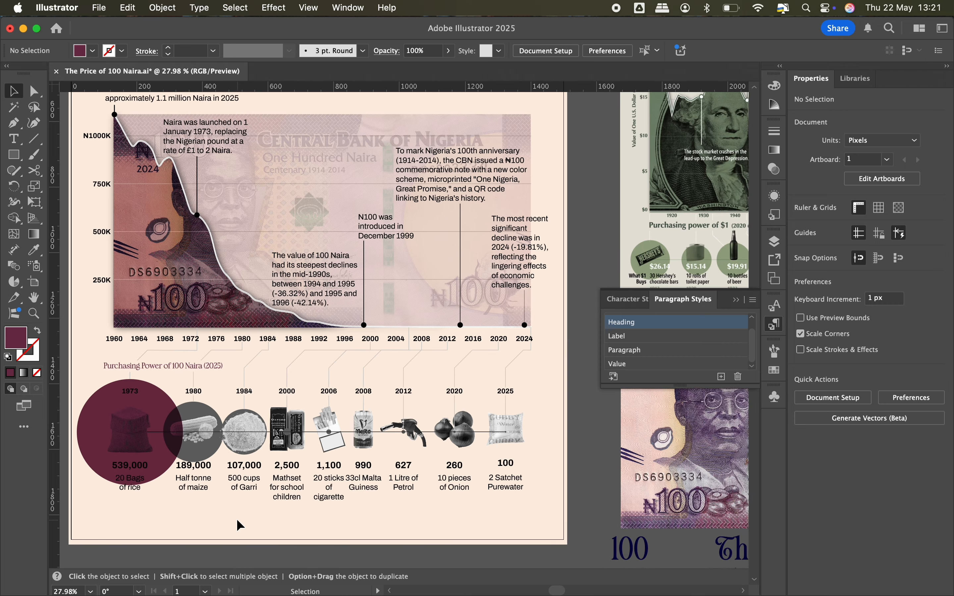
scroll(237, 519, left, 3)
- Try 30% and 50% opacity on the rice circle, settle on 60%, and place the circle back behind the sack image
click(158, 399)
scroll(158, 399, up, 3)
click(862, 262)
text(30)
click(826, 262)
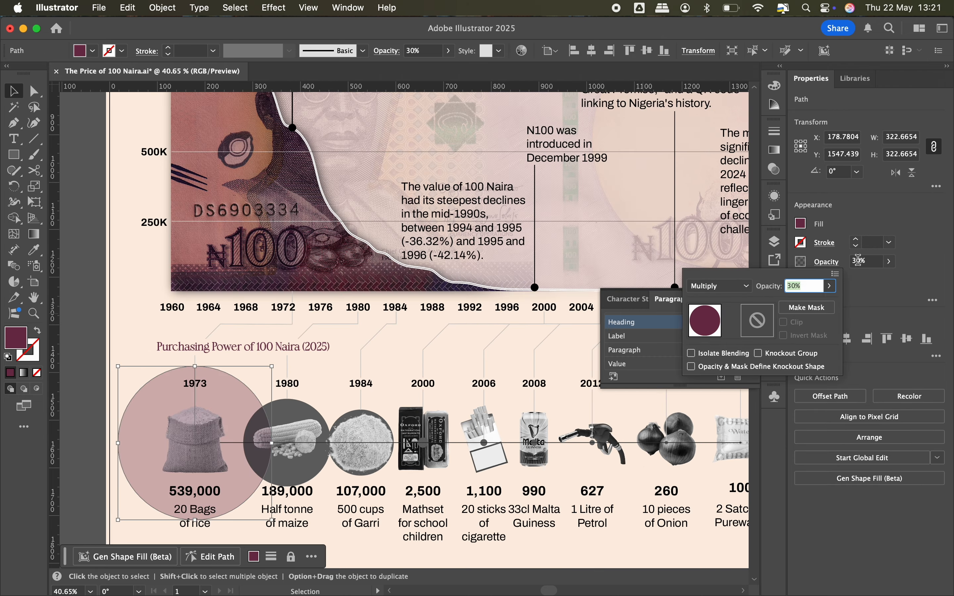
text(50)
key(Return)
scroll(264, 425, down, 2)
click(208, 523)
scroll(208, 522, down, 3)
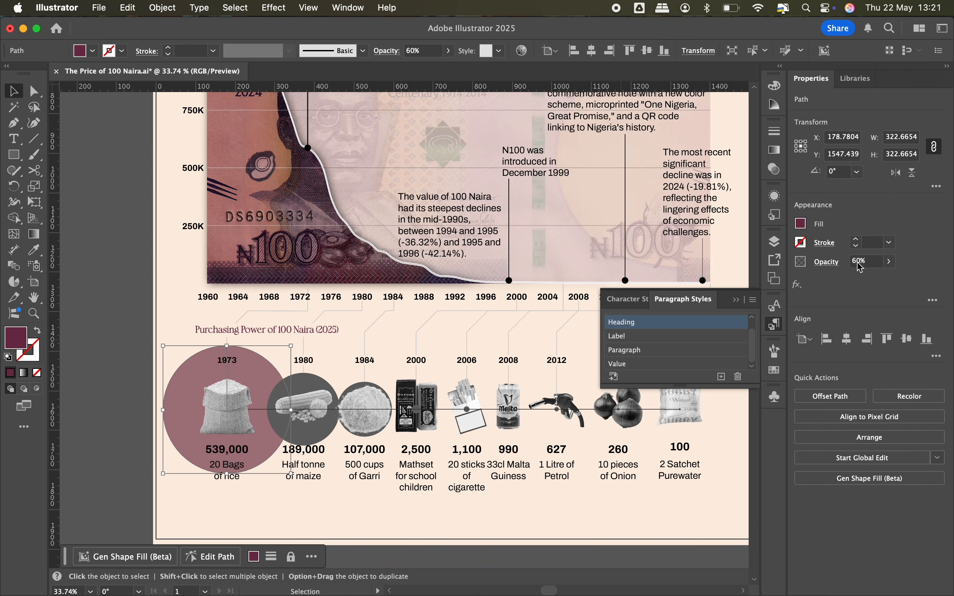
- Try 80% opacity on the rice circle, then settle on 100%
click(859, 263)
text(80)
click(826, 261)
click(858, 262)
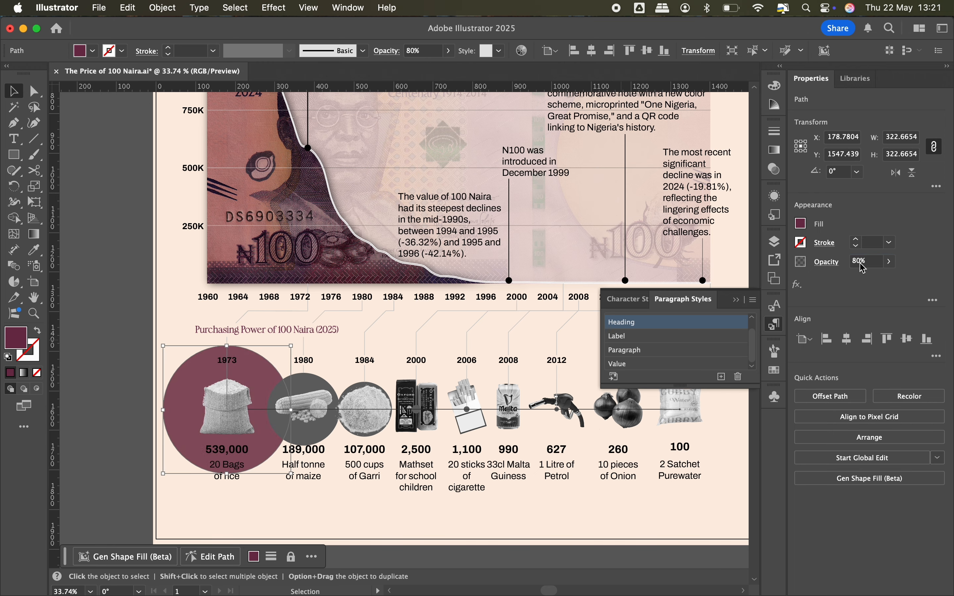
text(100)
click(826, 262)
- Compare several blend modes on the rice circle and settle on one that darkens its overlap with the maize circle
click(719, 286)
click(715, 365)
click(719, 285)
click(719, 426)
click(719, 286)
click(709, 492)
click(719, 286)
click(712, 521)
click(719, 286)
click(716, 333)
- Copy the rice circle's burgundy fill onto the circle behind the maize
click(283, 389)
key(i)
click(203, 365)
key(v)
click(343, 541)
- Copy the burgundy circle appearance onto the garri circle and the smaller circles of the remaining items
scroll(342, 541, right, 2)
click(303, 414)
super+click(303, 414)
key(i)
click(213, 376)
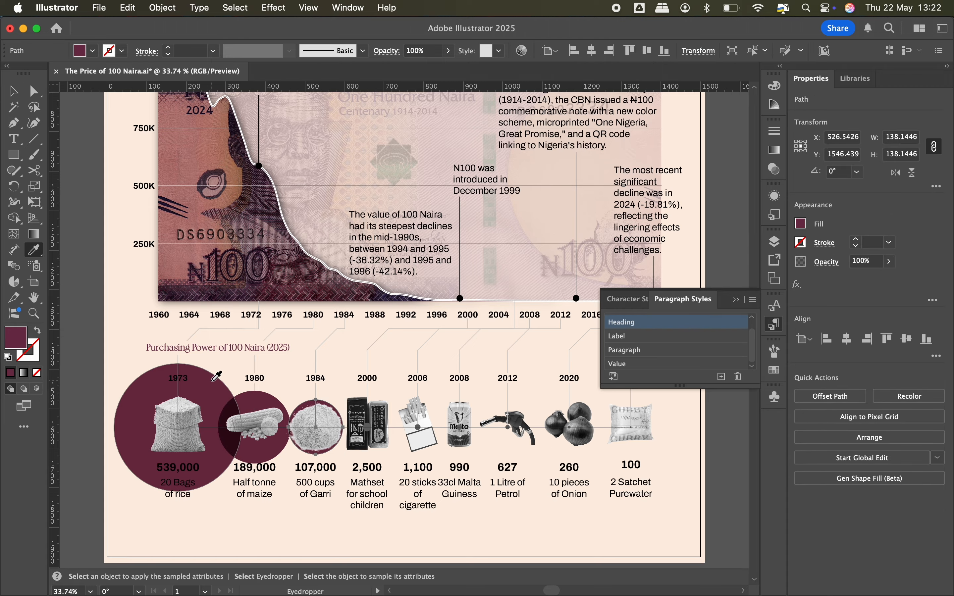
super+click(367, 428)
scroll(367, 431, up, 3)
click(227, 387)
key(v)
scroll(251, 507, down, 2)
click(251, 507)
- Recolour the horizontal line running through the row of item images to a burgundy 1 pt stroke
scroll(251, 507, right, 2)
click(340, 388)
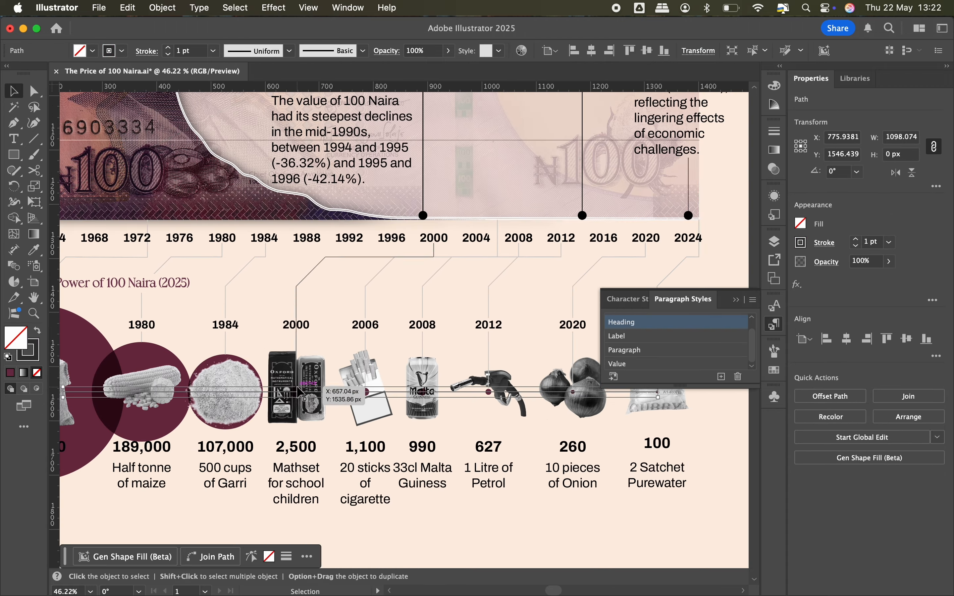
scroll(264, 513, down, 4)
click(264, 514)
click(226, 369)
scroll(228, 373, up, 2)
click(187, 481)
scroll(187, 480, down, 1)
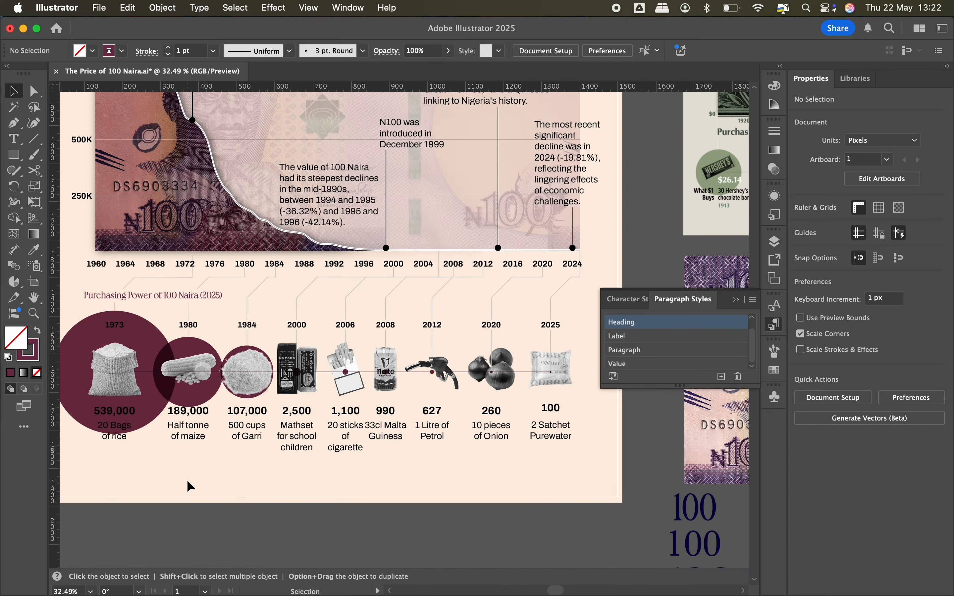
- Increase the "Purchasing Power of 100 Naira (2025)" heading's font size to 36 pt
click(154, 295)
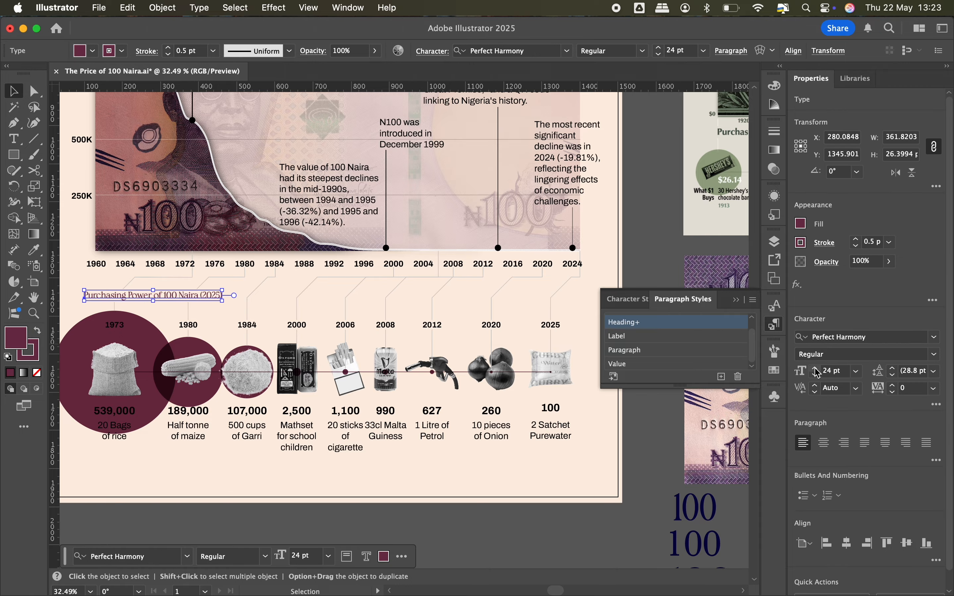
scroll(427, 435, down, 3)
scroll(296, 421, up, 5)
click(855, 371)
click(867, 324)
scroll(349, 220, down, 3)
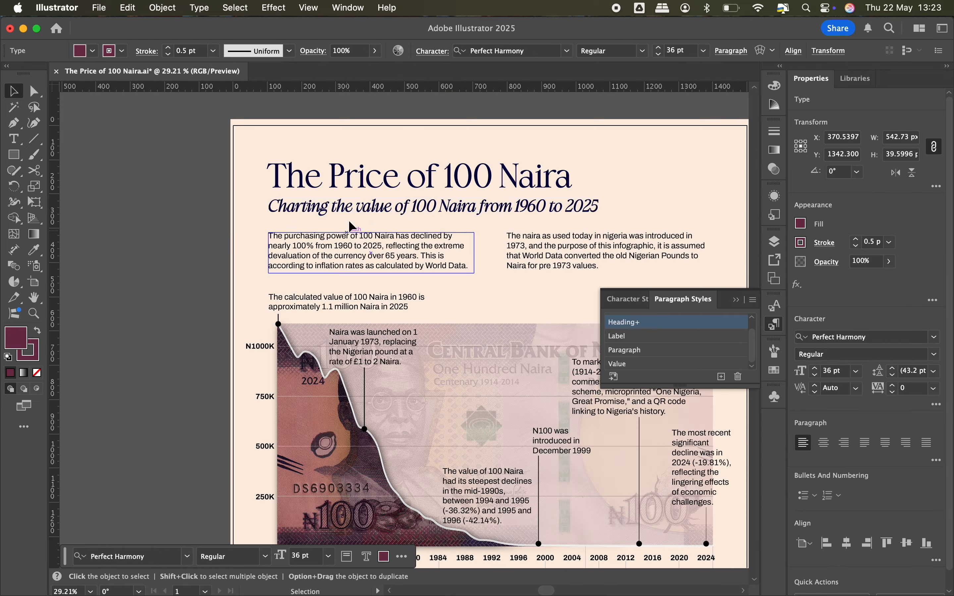
- Enlarge the cream rectangle behind the Purchasing Power heading to about 570 by 39 px and preview the artboard full screen
scroll(290, 377, up, 3)
scroll(291, 377, up, 4)
click(346, 364)
drag(492, 360, 492, 352)
scroll(441, 396, down, 3)
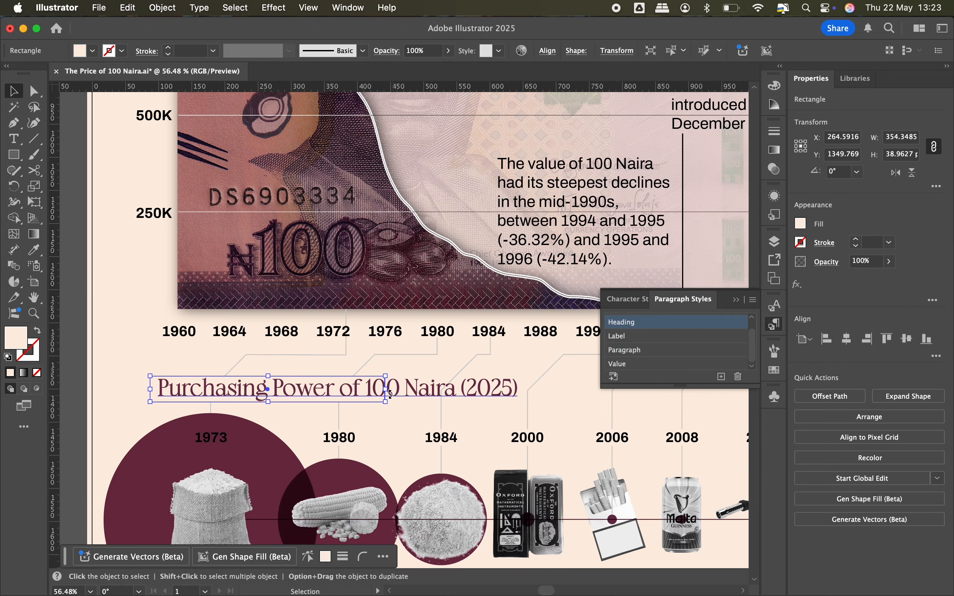
drag(386, 389, 523, 390)
click(465, 419)
scroll(464, 419, down, 1)
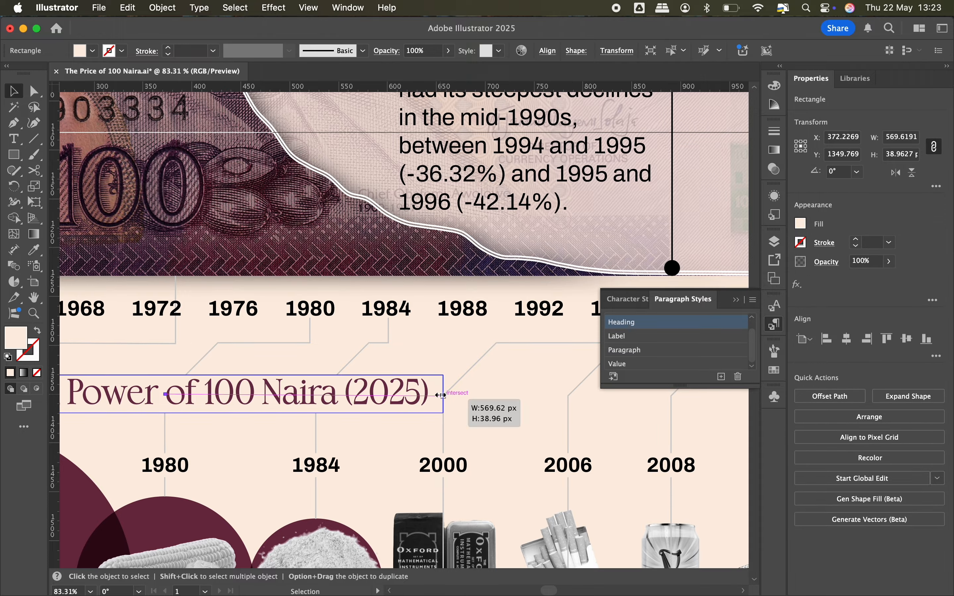
key(shift+f)
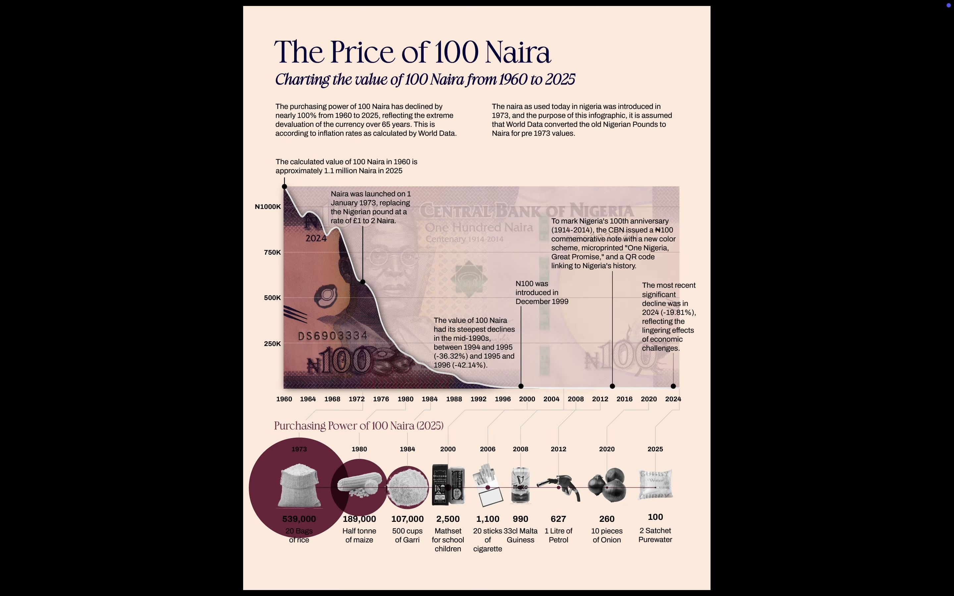
key(Escape)
- Rewrap the cigarette label so it reads "20", "sticks of" and "cigarette" on three lines
scroll(252, 396, up, 4)
click(451, 403)
scroll(258, 396, down, 3)
scroll(258, 397, up, 3)
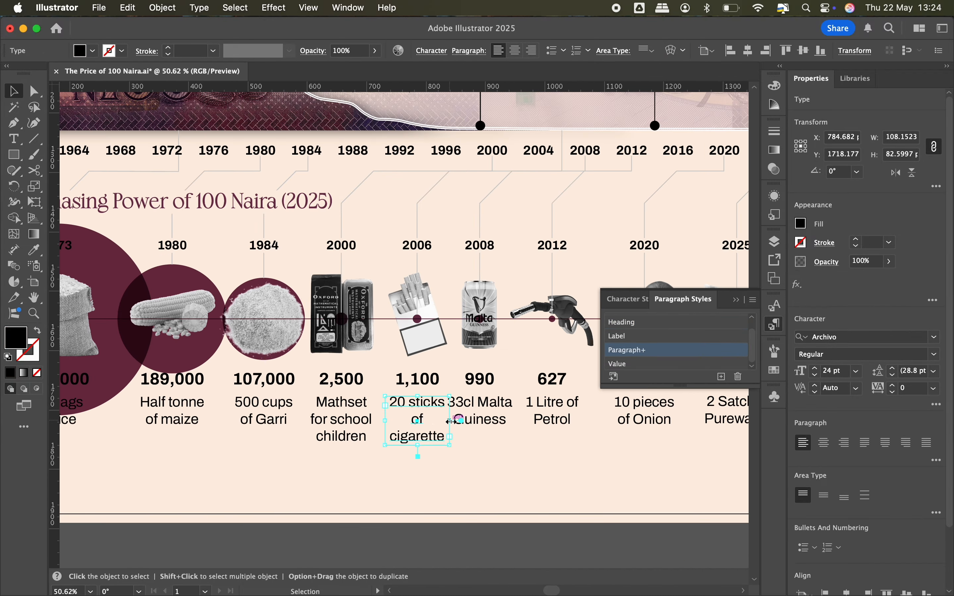
drag(444, 424, 450, 422)
scroll(404, 425, right, 2)
double_click(359, 411)
key(Return)
key(Escape)
scroll(392, 452, right, 3)
drag(397, 463, 374, 348)
scroll(374, 349, down, 3)
key(super+z)
key(super+z)
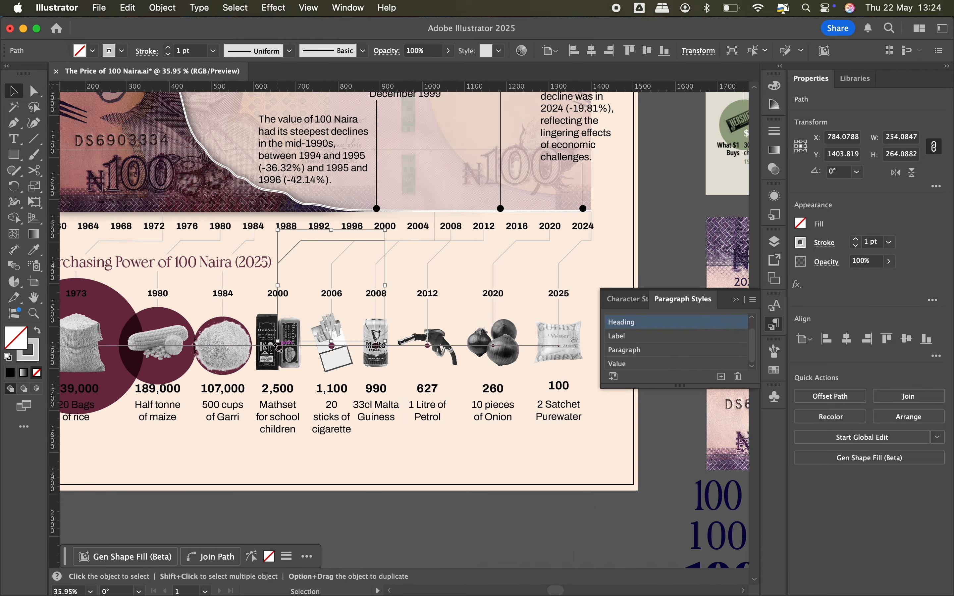
key(super+shift+z)
- Narrow the Malta label's text box so it wraps as "33cl", "Malta" and "Guiness" on three lines beneath the can
scroll(359, 342, up, 6)
click(423, 408)
shift+click(421, 489)
scroll(421, 473, down, 3)
shift+click(419, 507)
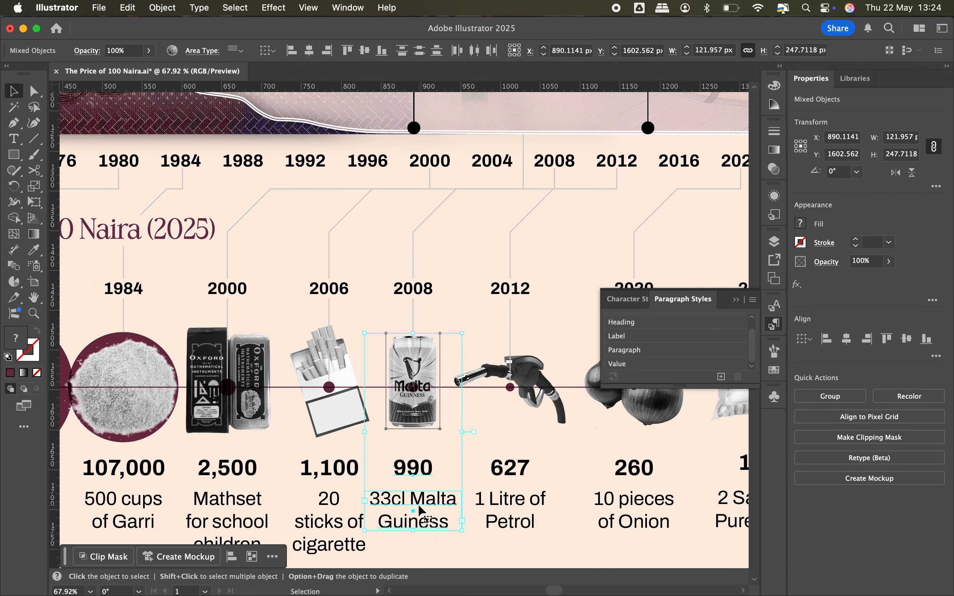
scroll(420, 507, down, 4)
click(419, 505)
scroll(413, 446, up, 5)
click(413, 442)
drag(453, 430, 444, 430)
double_click(400, 457)
shift+click(401, 384)
click(559, 523)
scroll(559, 523, left, 2)
scroll(560, 523, down, 5)
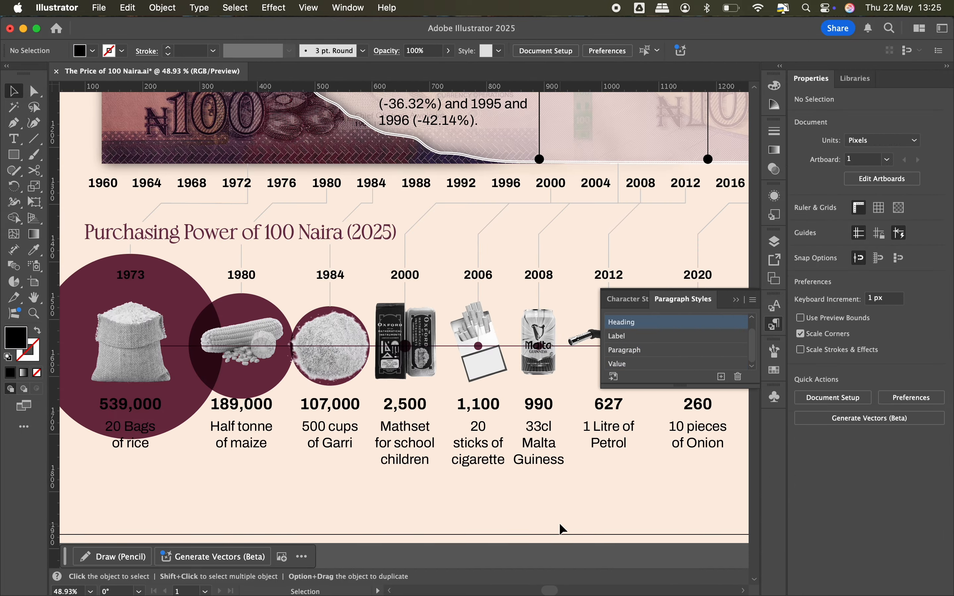
- Make the rice value 539,000 cream and prefix it with N
scroll(560, 523, right, 2)
scroll(185, 458, up, 5)
key(t)
click(214, 448)
text(N)
key(Escape)
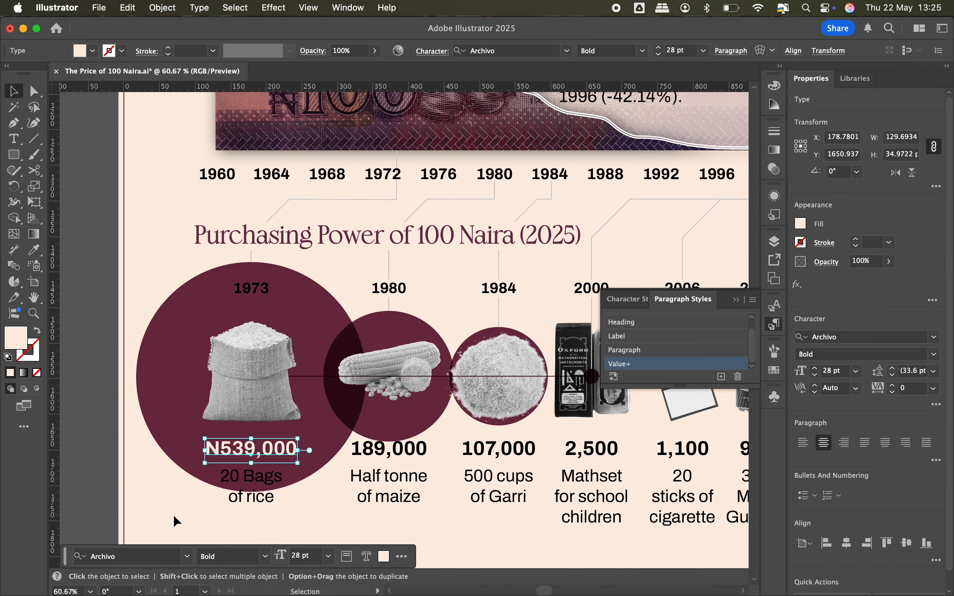
- Prefix the remaining item values, from 189,000 through 100, with N
scroll(175, 519, down, 3)
click(239, 461)
scroll(238, 463, up, 3)
key(t)
click(224, 458)
text(N)
click(339, 457)
text(N)
click(447, 458)
text(N)
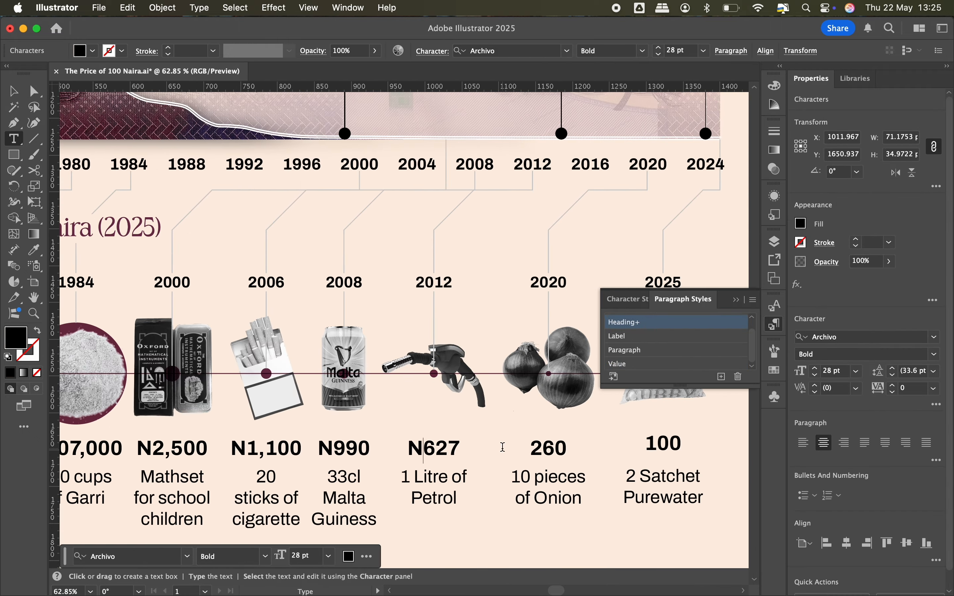
click(583, 447)
text(N)
key(Escape)
scroll(562, 492, down, 5)
click(561, 492)
- Give the chart's horizontal gridlines a burgundy 0.5 pt stroke
scroll(561, 492, up, 3)
scroll(562, 493, right, 3)
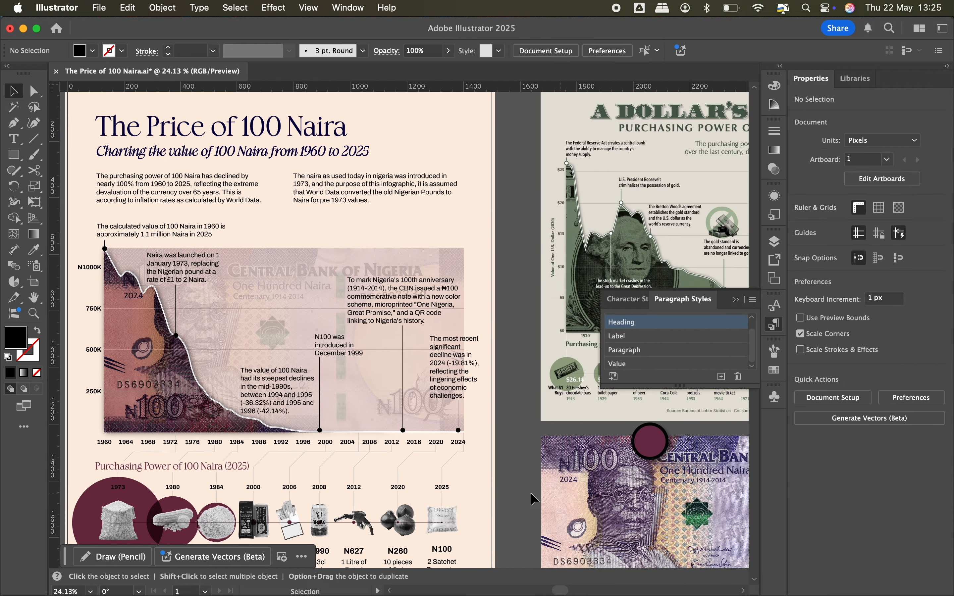
click(402, 350)
scroll(194, 53, down, 2)
click(279, 224)
scroll(280, 224, down, 3)
click(280, 248)
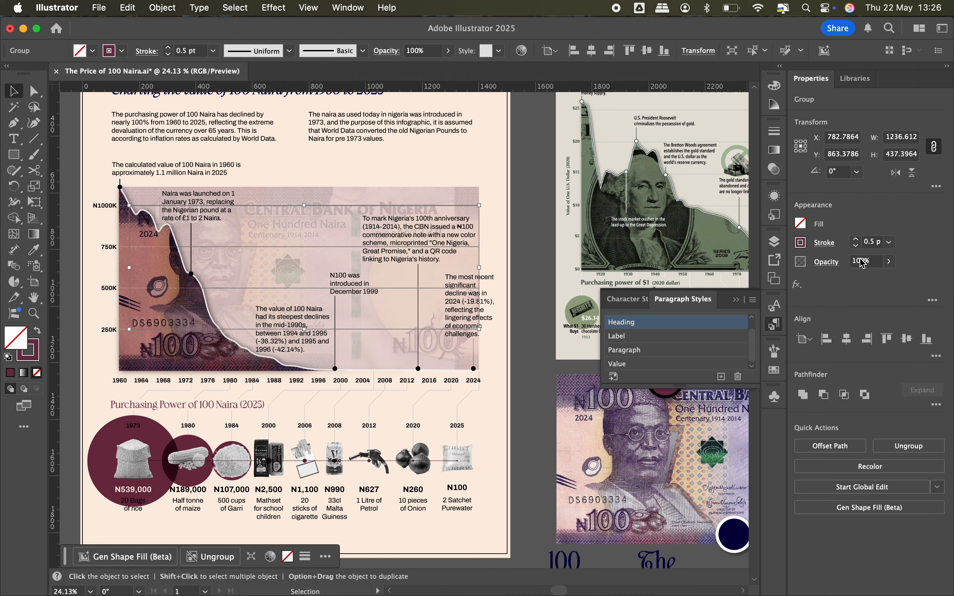
click(531, 245)
- Apply the burgundy 0.5 pt stroke to the connector lines between the year axis and the items, and preview the artboard
scroll(531, 245, left, 2)
scroll(151, 308, down, 3)
click(197, 315)
key(F7)
scroll(176, 331, up, 4)
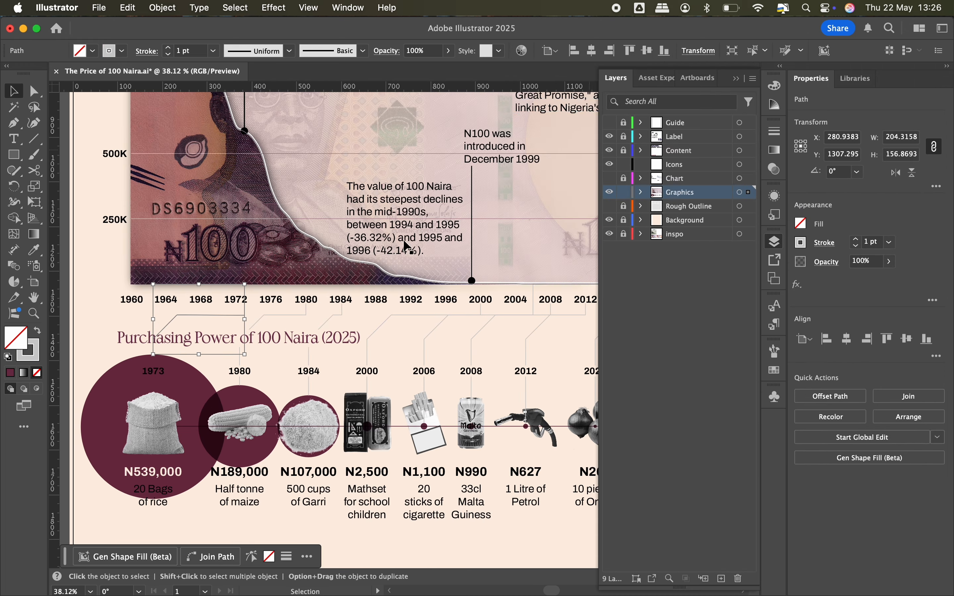
scroll(293, 333, down, 4)
drag(174, 319, 578, 327)
key(i)
click(552, 250)
key(super+shift+a)
key(shift+f)
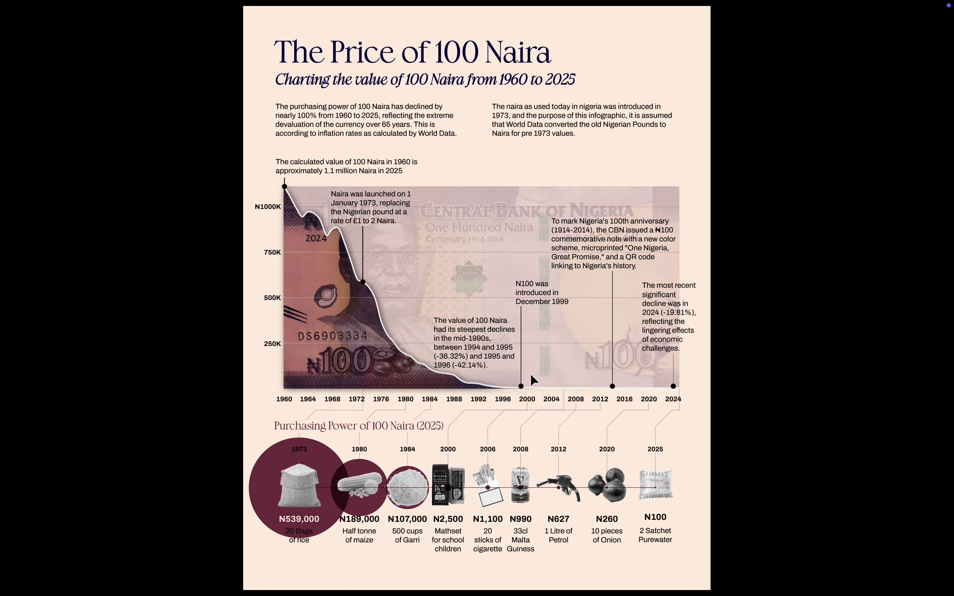
key(Escape)
- Recolour the italic subtitle burgundy and set its stroke to 0.25 pt
scroll(390, 400, down, 3)
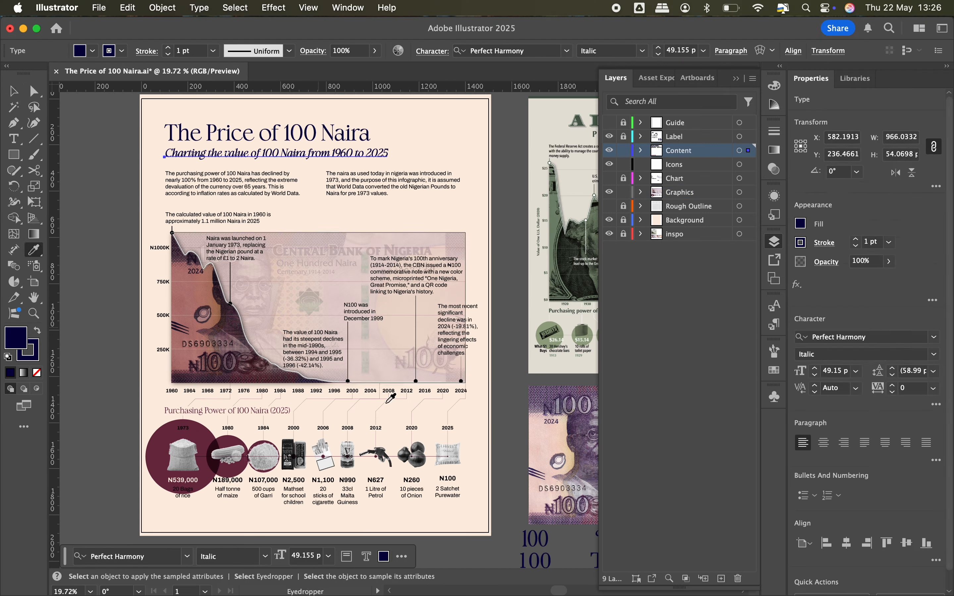
scroll(386, 403, up, 2)
key(v)
key(i)
click(143, 489)
key(v)
click(168, 47)
click(92, 51)
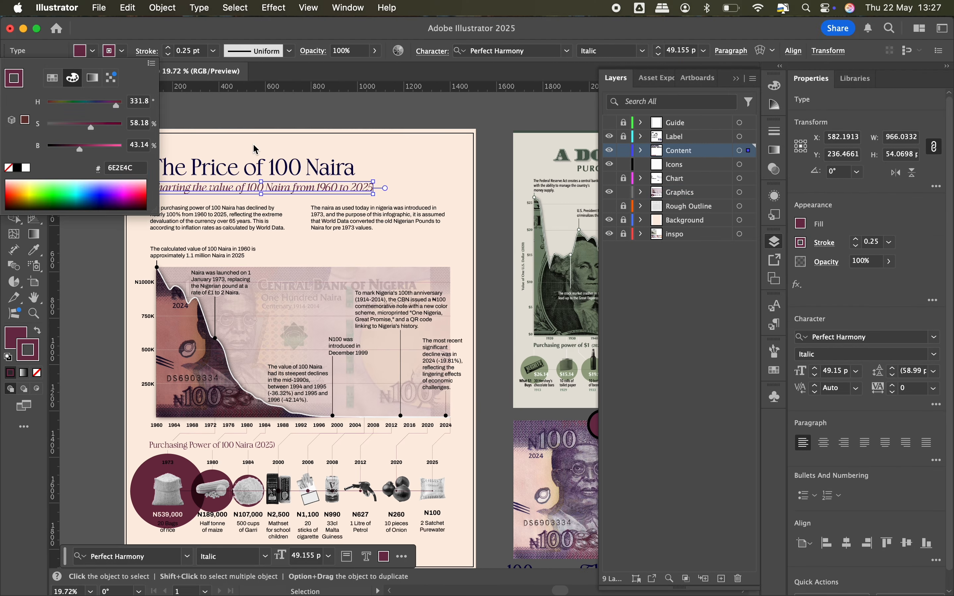
- Recolour the main title "The Price of 100 Naira" burgundy and preview the artboard full screen
click(252, 165)
click(94, 51)
key(Escape)
key(shift+f)
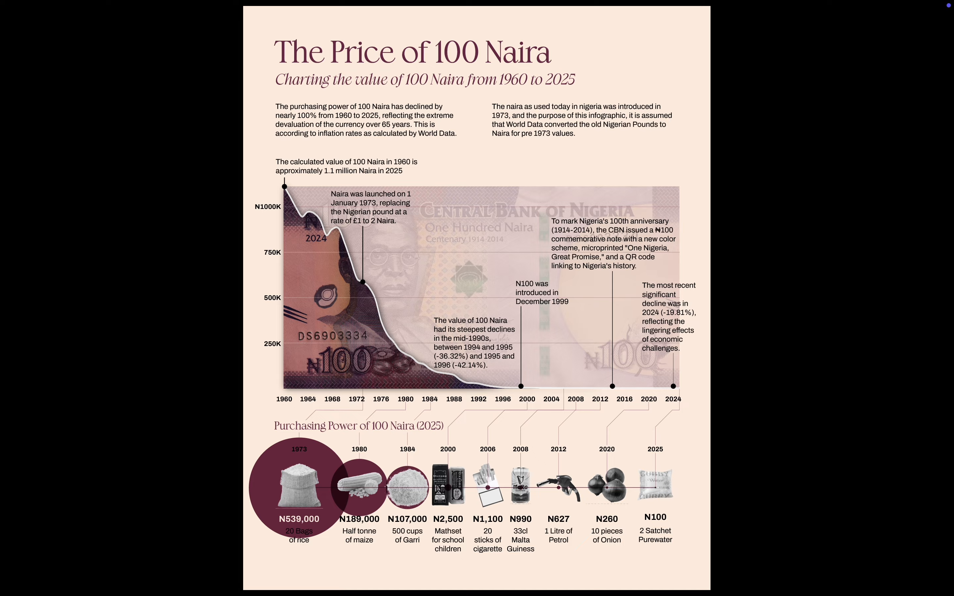
key(Escape)
- Unlock the Label layer and move the whole row of item descriptions down, clear of the rice circle
scroll(317, 468, up, 3)
click(623, 137)
scroll(356, 468, down, 3)
drag(85, 401, 102, 424)
key(shift+Down)
key(shift+Down)
key(shift+Down)
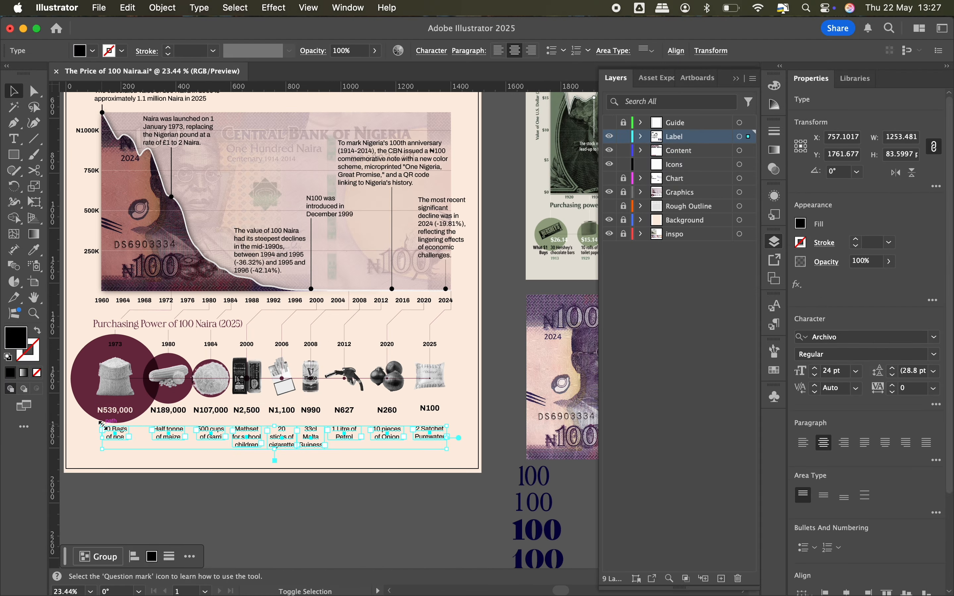
scroll(102, 424, up, 3)
click(110, 473)
- Extend the 1973 connector line's lower end down to the "20 Bags of rice" label
scroll(112, 477, left, 3)
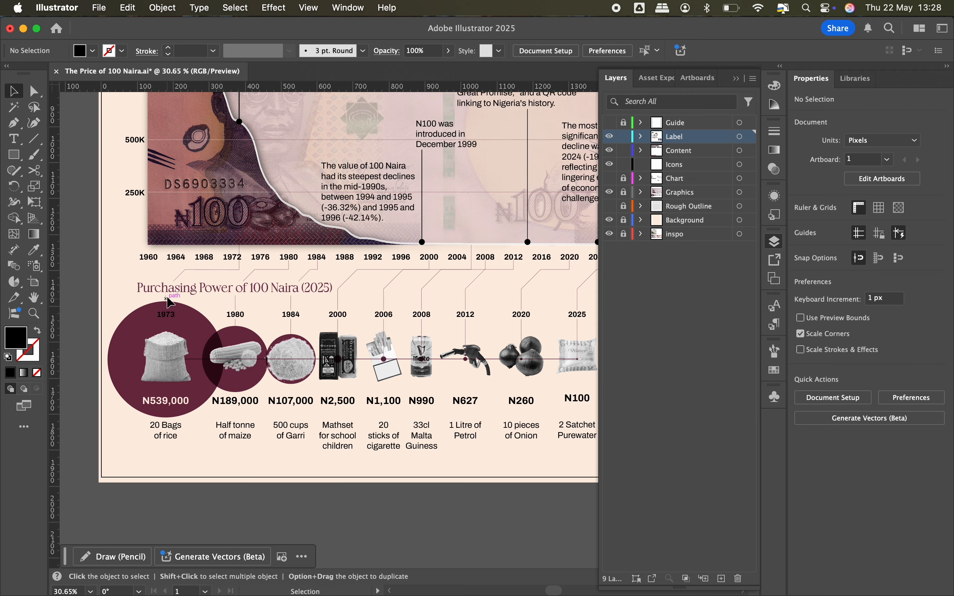
scroll(166, 300, up, 5)
key(a)
click(171, 232)
drag(171, 233, 171, 509)
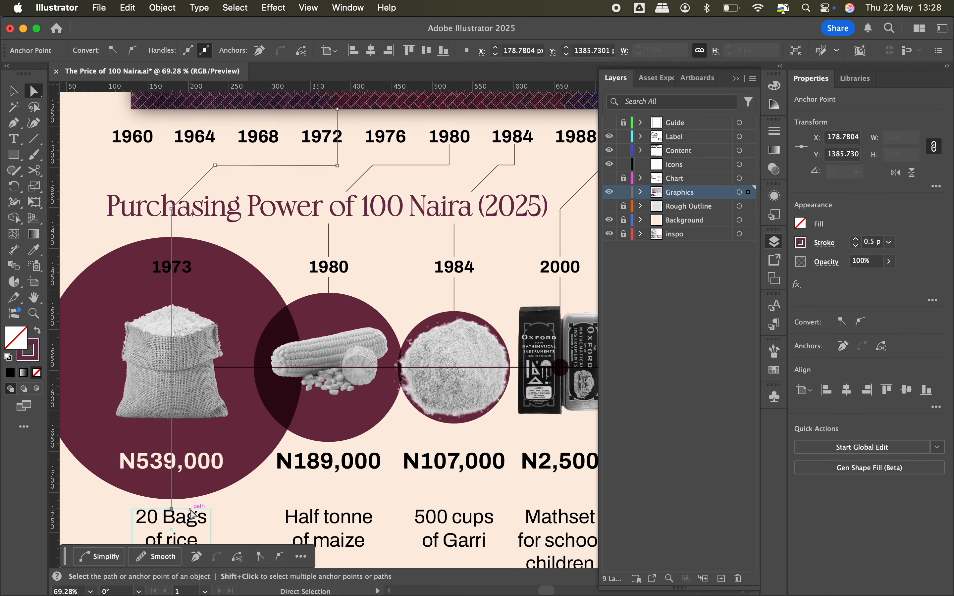
- Extend the 1980 connector line's lower end down through the maize circle to just above the N189,000 value
scroll(170, 509, down, 3)
key(v)
click(232, 448)
key(a)
drag(355, 187, 371, 354)
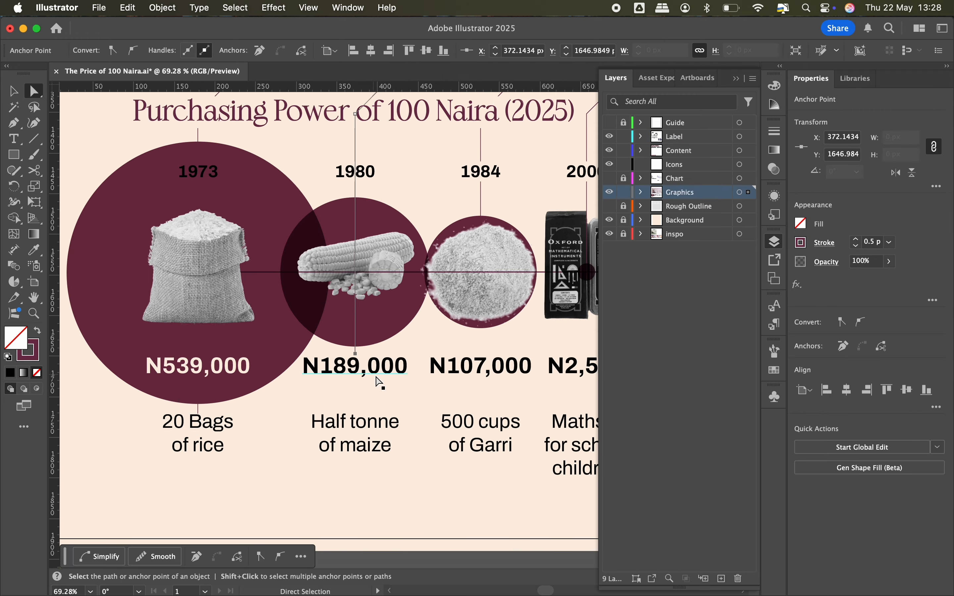
- Select the bold item values from N539,000 to N100 and nudge the whole row down
scroll(377, 379, down, 2)
key(v)
click(377, 396)
click(359, 385)
shift+click(428, 384)
shift+click(514, 385)
scroll(518, 389, down, 3)
shift+click(505, 400)
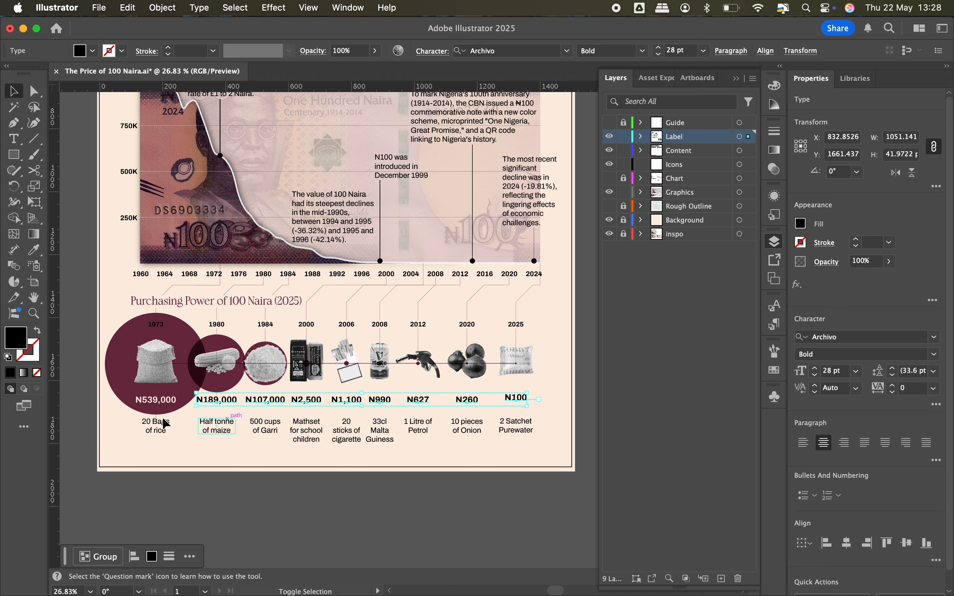
shift+click(154, 401)
key(shift+Down)
- Lengthen the 1980 connector line slightly down toward the N189,000 value
scroll(153, 403, up, 3)
click(295, 386)
scroll(295, 387, up, 2)
key(a)
drag(295, 385, 296, 394)
- Extend the lower ends of the 1984, 2000, 2006 and 2008 connector lines through their item images to just above the values
scroll(295, 393, down, 2)
drag(352, 241, 351, 410)
scroll(351, 410, right, 5)
drag(365, 370, 377, 436)
scroll(388, 306, right, 4)
scroll(388, 355, right, 4)
click(367, 324)
drag(367, 365, 377, 459)
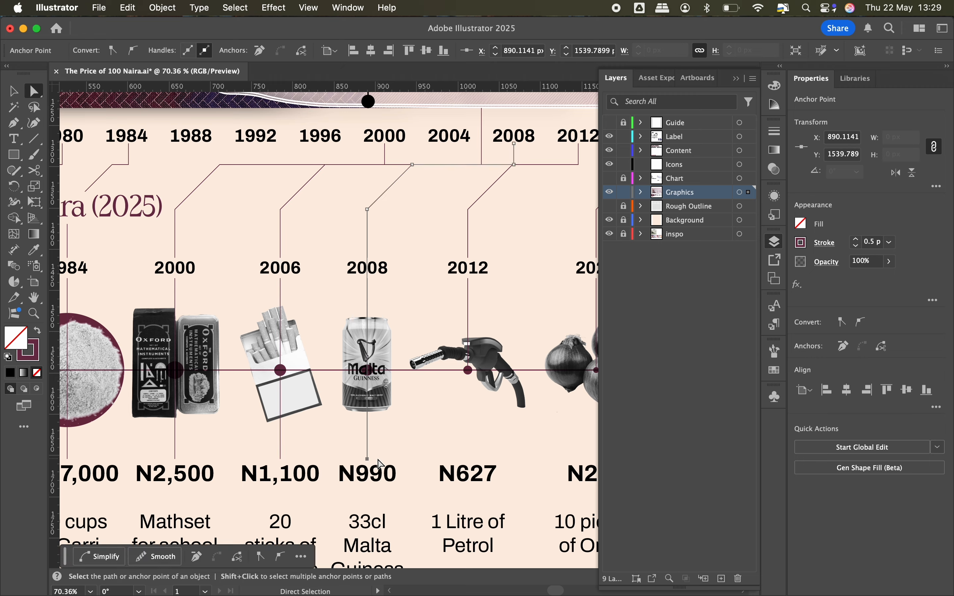
- Extend the 2012, 2020 and 2025 connector lines down through their item images to just above the values
scroll(377, 395, right, 4)
click(377, 331)
drag(377, 375, 384, 469)
scroll(402, 355, right, 4)
click(416, 312)
drag(413, 374, 417, 467)
drag(412, 371, 412, 462)
scroll(414, 460, right, 4)
drag(449, 371, 449, 462)
scroll(461, 473, down, 4)
scroll(504, 438, left, 2)
key(v)
click(546, 408)
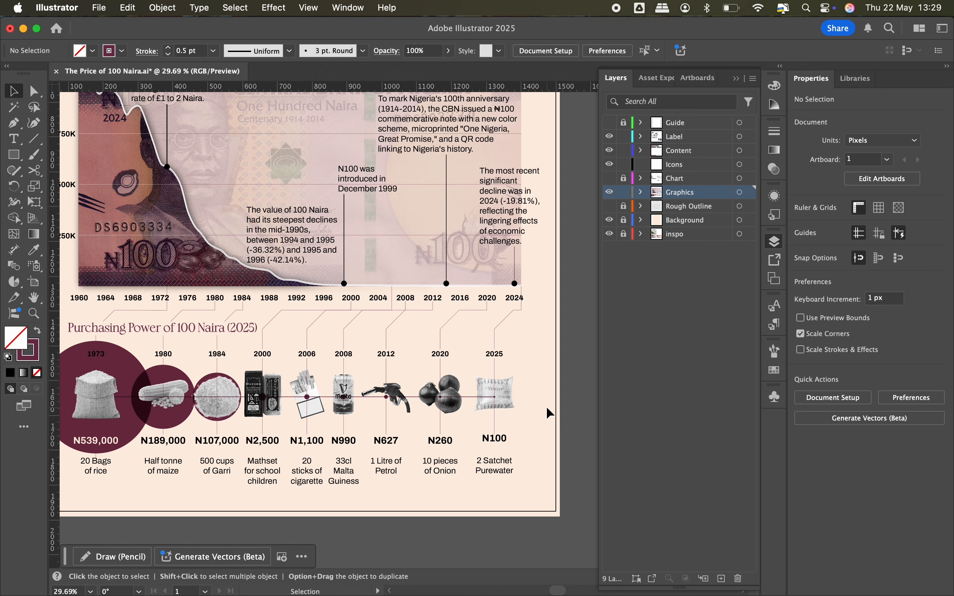
- Cover the bent connector lines below the year axis with a strokeless rectangle in the background cream, about 1377 by 182 px
scroll(547, 406, left, 3)
key(m)
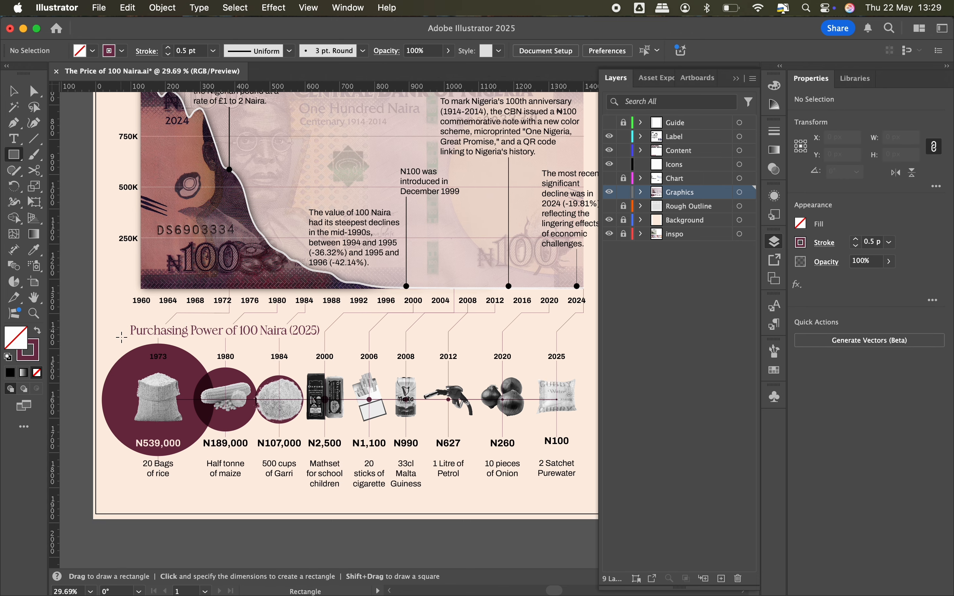
drag(568, 305, 594, 286)
key(i)
click(99, 262)
key(v)
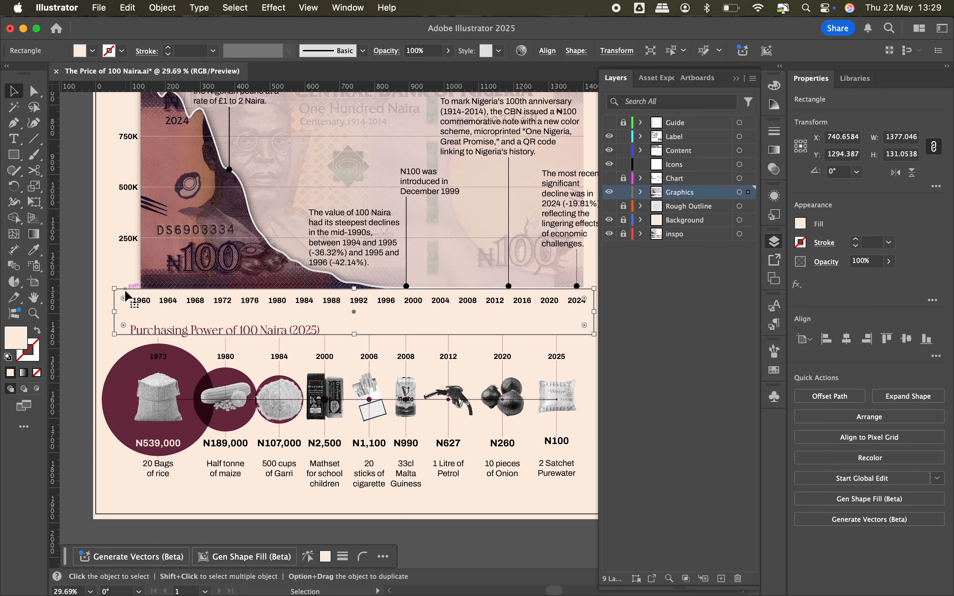
click(98, 365)
scroll(98, 366, down, 3)
click(347, 288)
drag(349, 299, 349, 320)
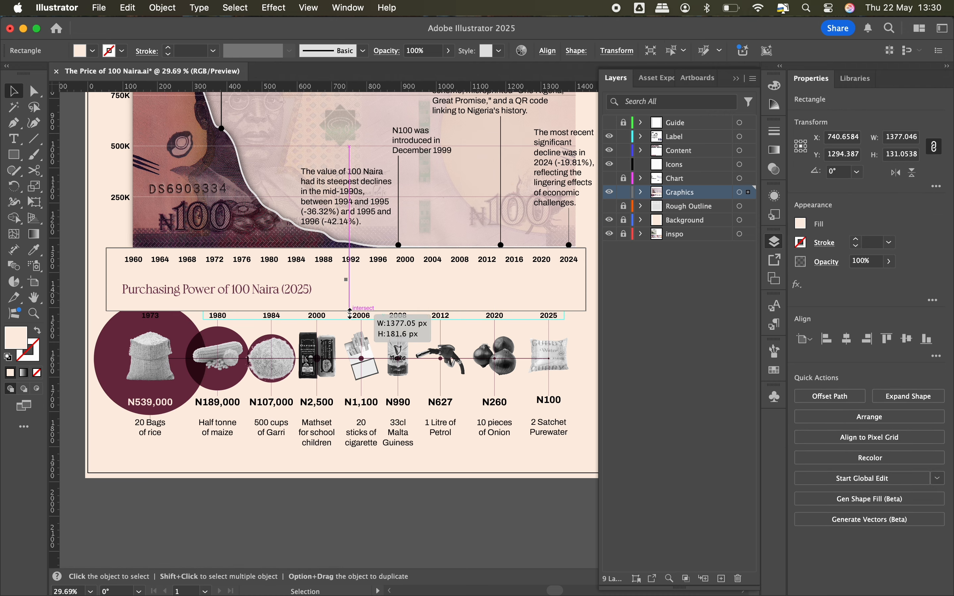
- Bring the rice sack and its burgundy circle to the front and preview the artboard full screen
click(150, 347)
shift+click(119, 342)
key(super+shift+])
click(85, 274)
key(shift+f)
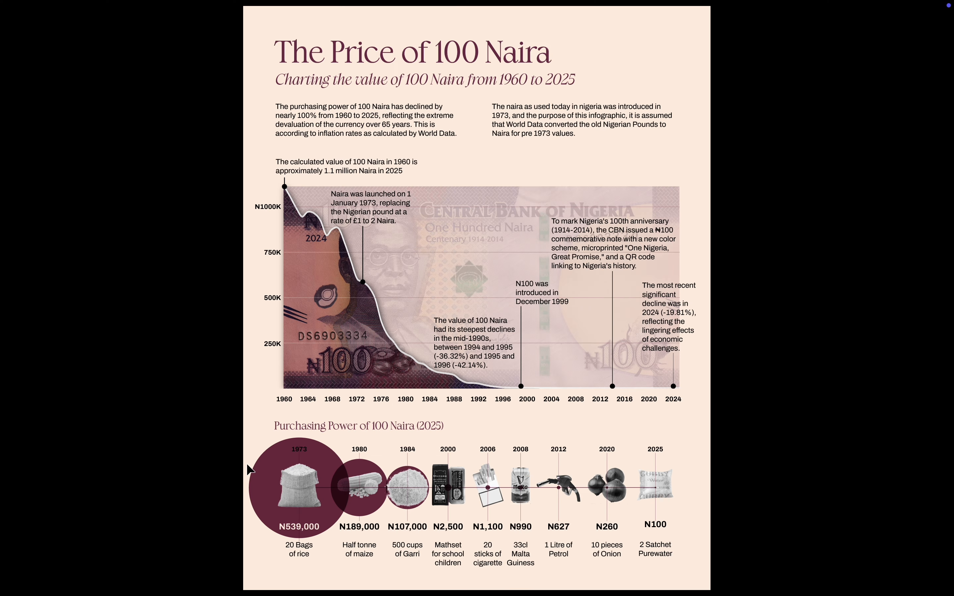
- Lock the Graphics layer and move the rows of item values and descriptions down below the rice circle
key(Escape)
click(623, 192)
drag(165, 417, 502, 456)
click(525, 459)
- Match the N539,000 value to the black style of N189,000 and move the values row closer to the descriptions
click(208, 434)
key(i)
click(247, 434)
key(v)
click(292, 418)
scroll(292, 417, up, 2)
drag(141, 434, 574, 443)
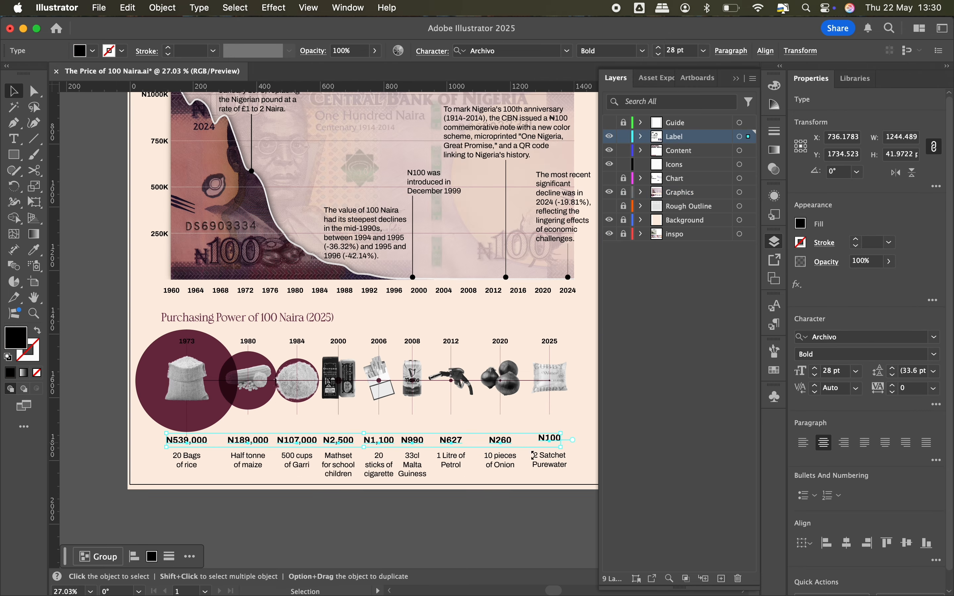
click(175, 431)
- Unlock the Graphics layer and extend the 1980 connector line's lower end down toward the lowered N189,000 value
scroll(175, 431, up, 5)
key(a)
double_click(207, 444)
key(Escape)
click(213, 436)
scroll(205, 441, up, 5)
key(a)
drag(205, 443, 205, 438)
scroll(204, 438, down, 5)
scroll(204, 431, down, 2)
drag(342, 387, 342, 408)
scroll(375, 400, down, 5)
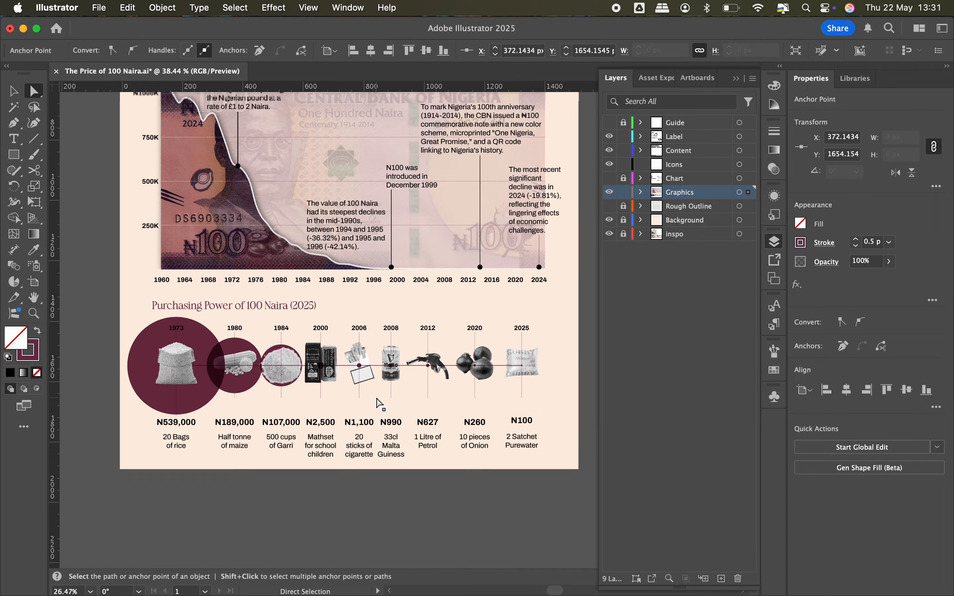
- Extend the lower ends of the item connector lines together to just above the lowered values and preview the artboard full screen
scroll(374, 400, right, 2)
drag(182, 402, 476, 390)
scroll(339, 424, up, 4)
drag(239, 376, 240, 405)
scroll(242, 413, down, 5)
key(v)
click(461, 384)
key(shift+f)
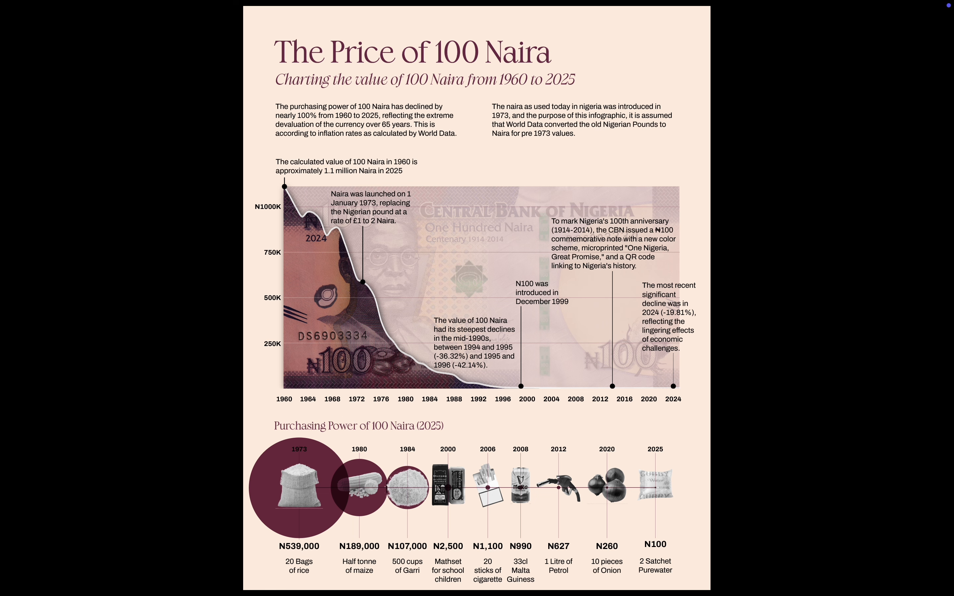
- Leave the preview, and show and unlock the Chart layer
key(Escape)
scroll(299, 487, down, 2)
scroll(281, 441, up, 2)
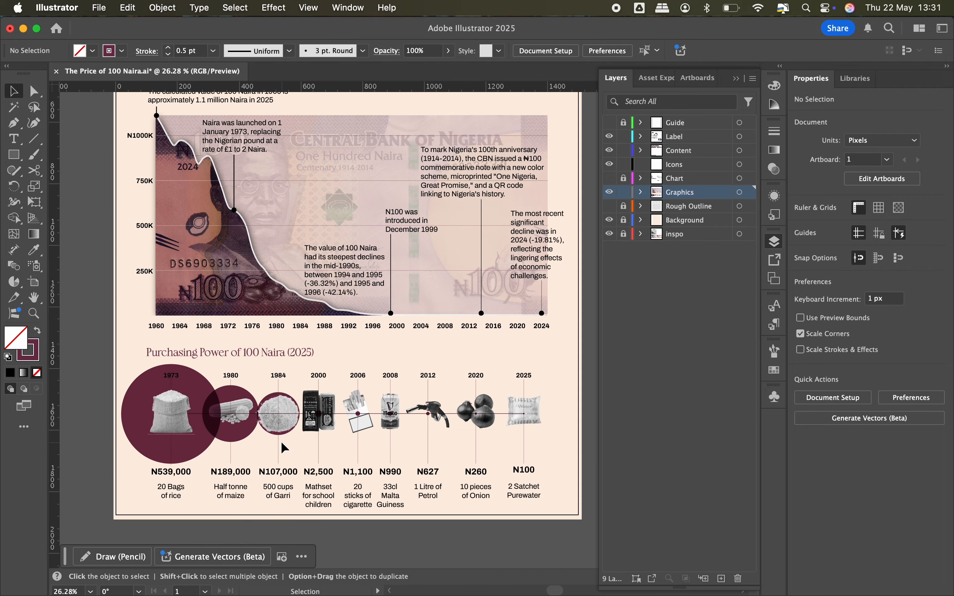
scroll(137, 338, down, 3)
click(609, 178)
click(623, 178)
- Move the chart, its annotations and the purchasing power section up toward the intro text, hide the Chart layer and preview the artboard
click(226, 233)
click(236, 202)
shift+click(325, 204)
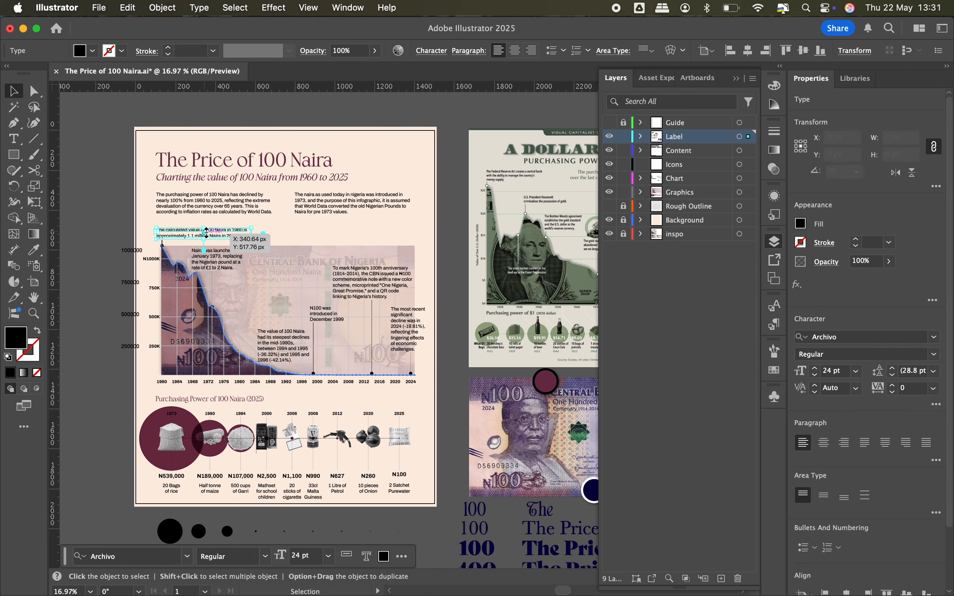
drag(98, 225, 399, 352)
key(shift+Up)
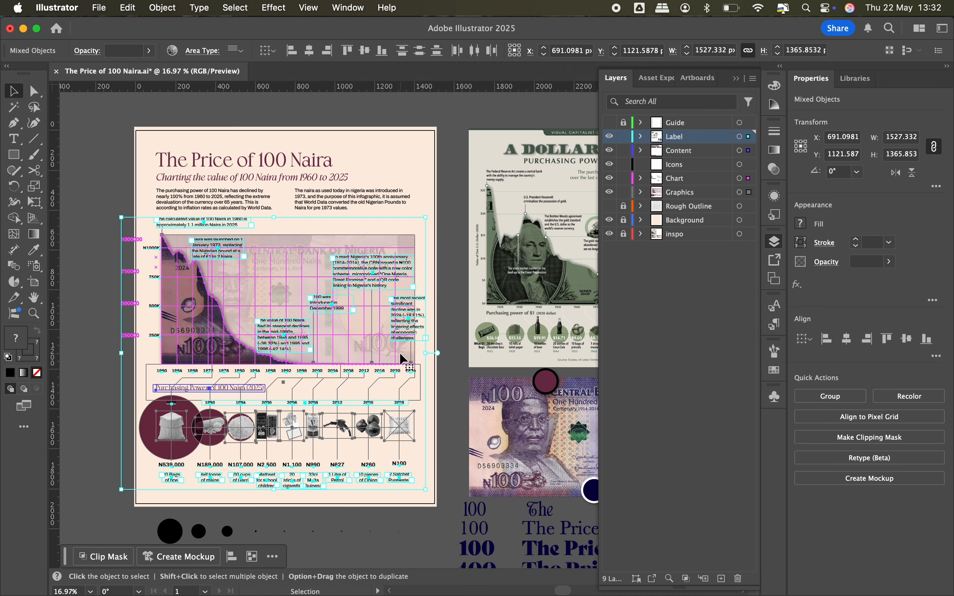
key(Up)
click(609, 122)
key(super+shift+a)
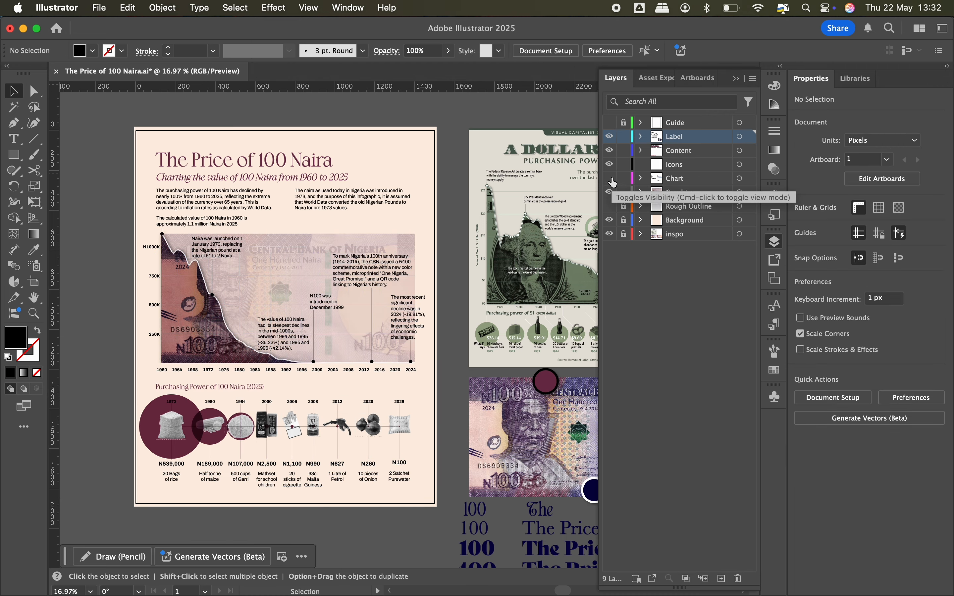
key(shift+f)
- Set the intro paragraphs and chart annotations to Archivo Light and preview the artboard full screen
key(Escape)
click(309, 202)
shift+click(373, 203)
click(935, 354)
click(828, 152)
click(513, 232)
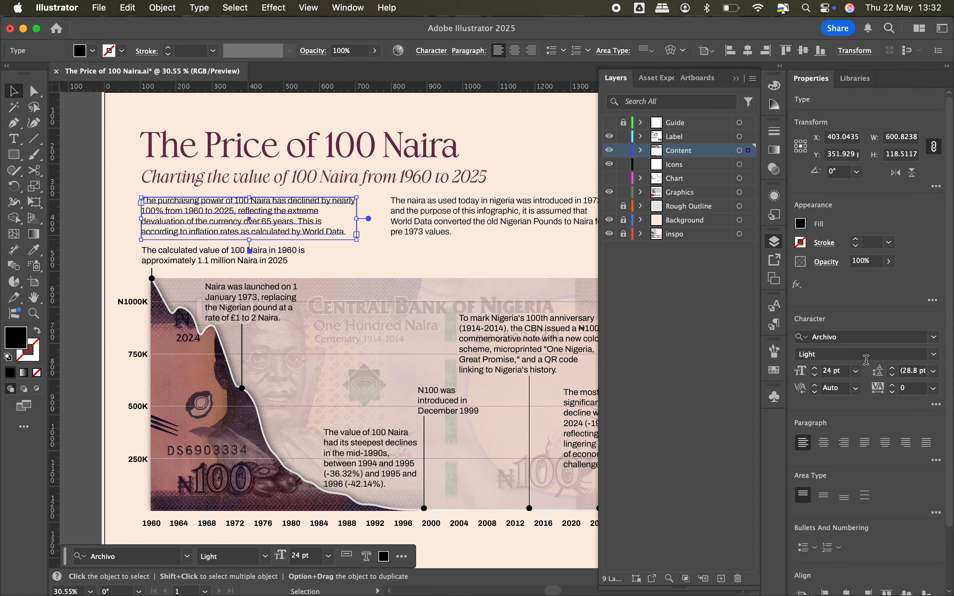
click(775, 324)
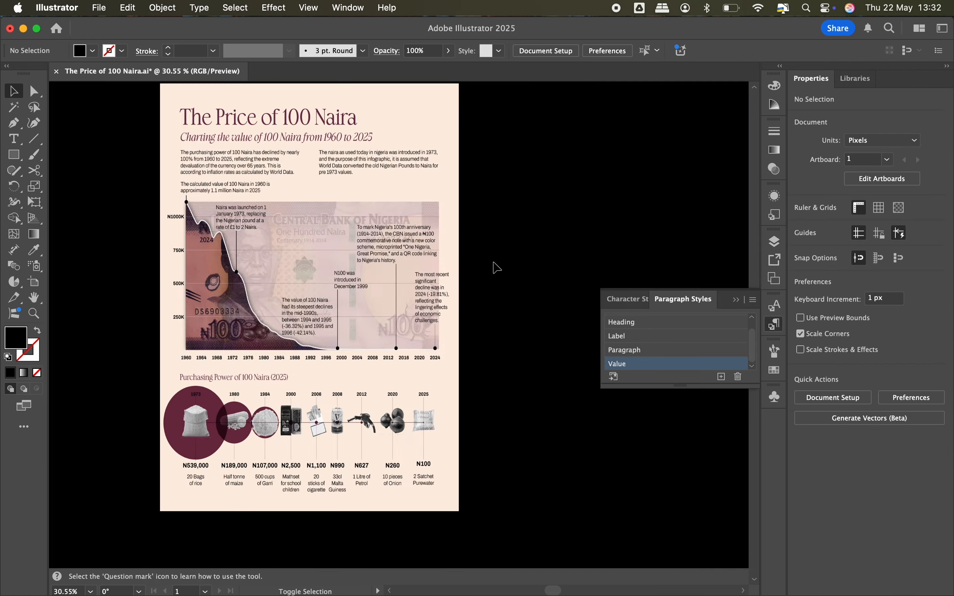
key(shift+f)
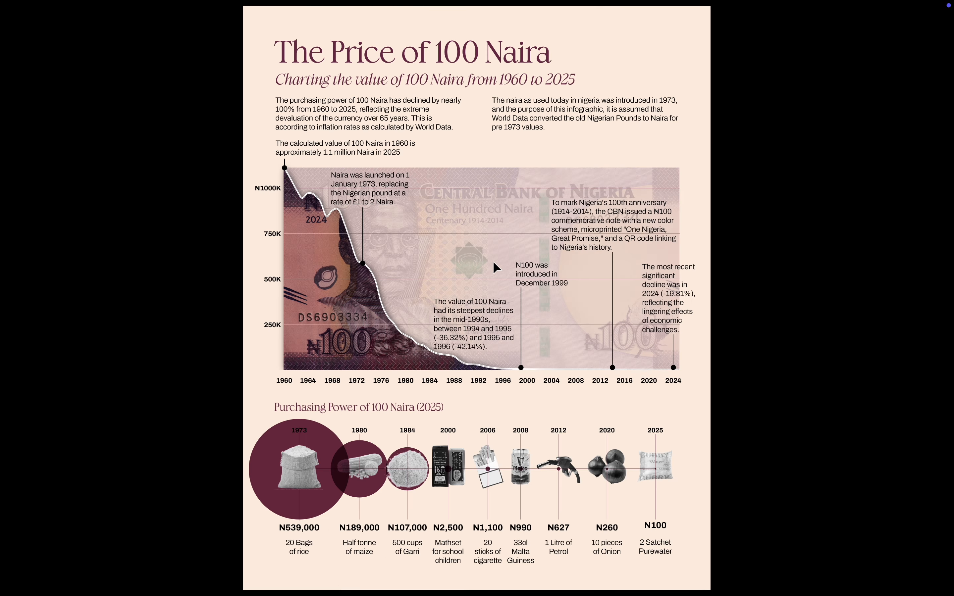